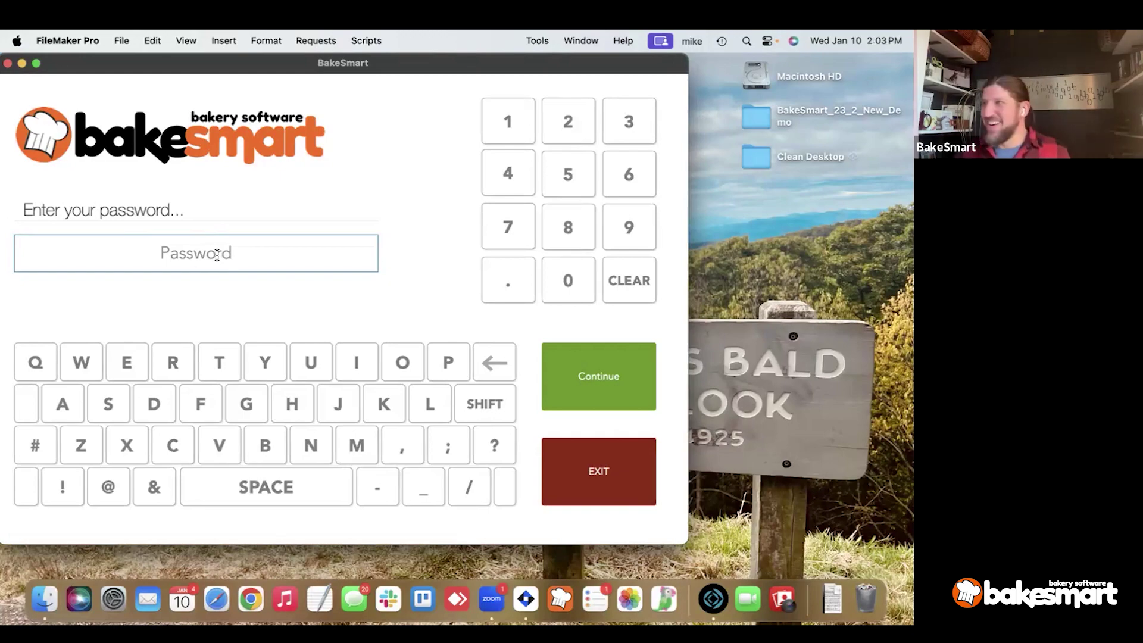
Enter the BakeSmart password and log in to the sales home screen.
{"action": "key", "text": "ctrl+Up"}
{"action": "key", "text": "ctrl+Up"}
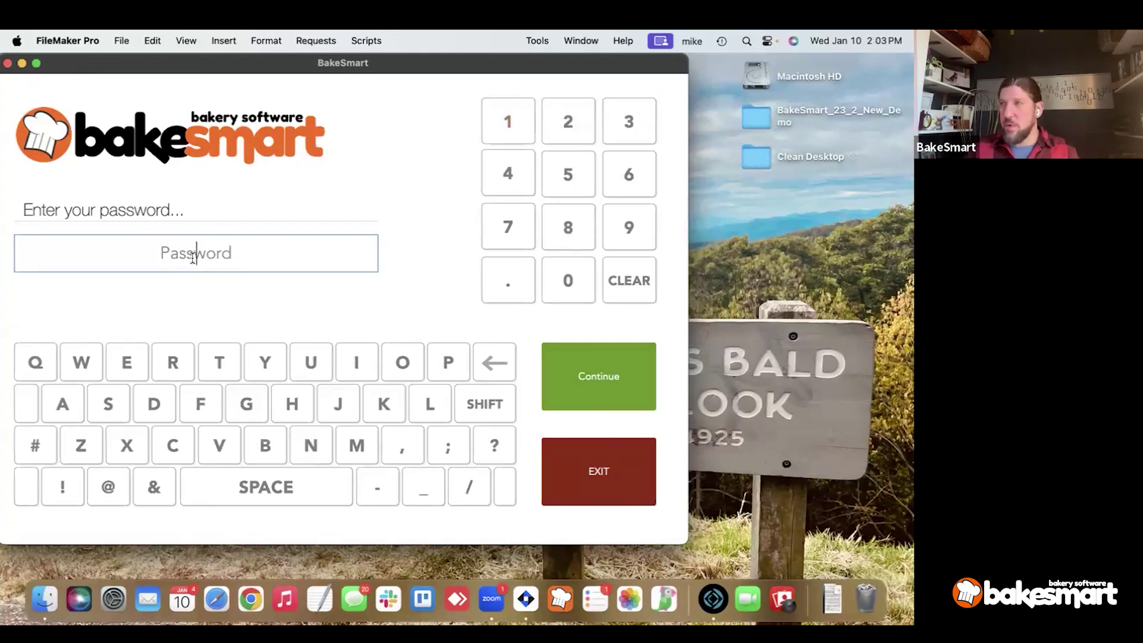
{"action": "type", "text": "••"}
{"action": "key", "text": "Return"}
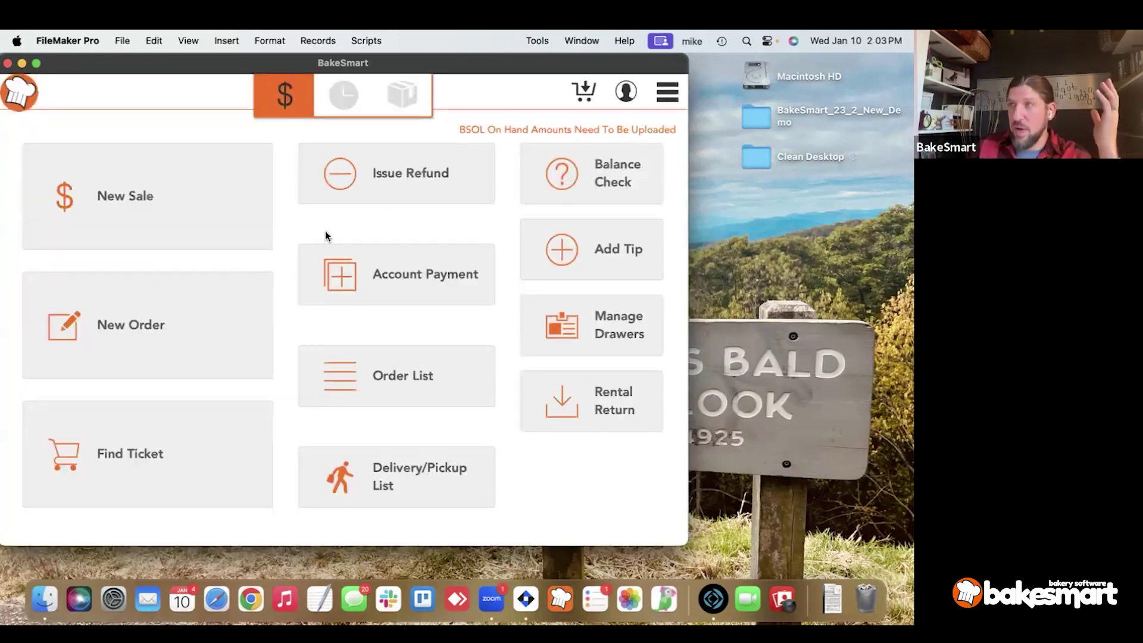
Go to Lists > Products from the navigation menu to show Product: List.
{"action": "left_click", "coordinate": [663, 100]}
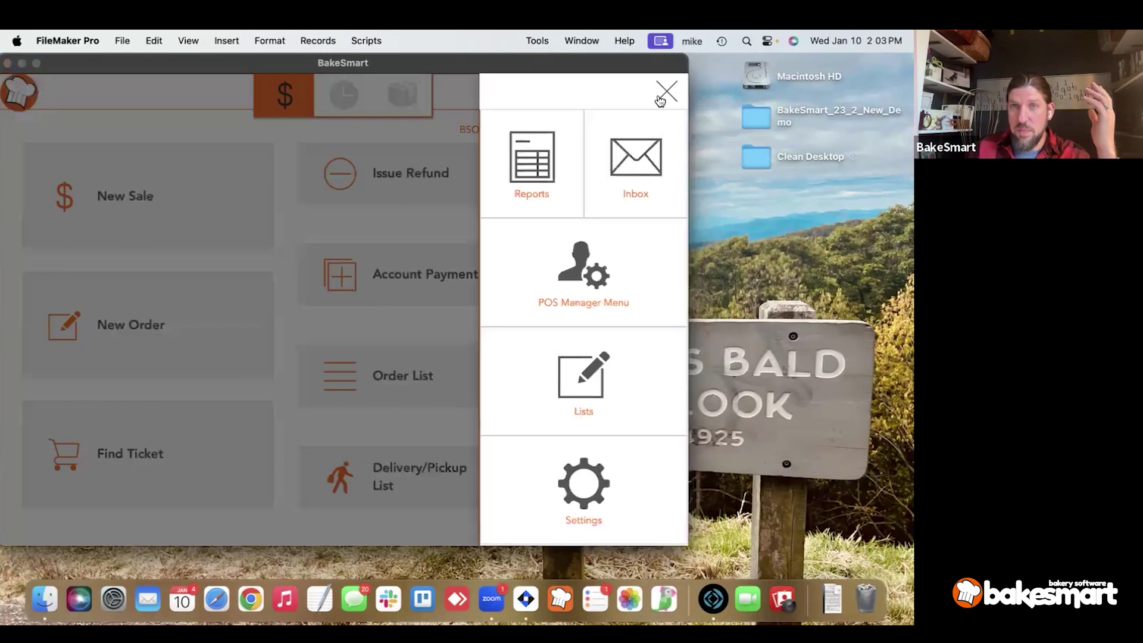
{"action": "left_click", "coordinate": [580, 380]}
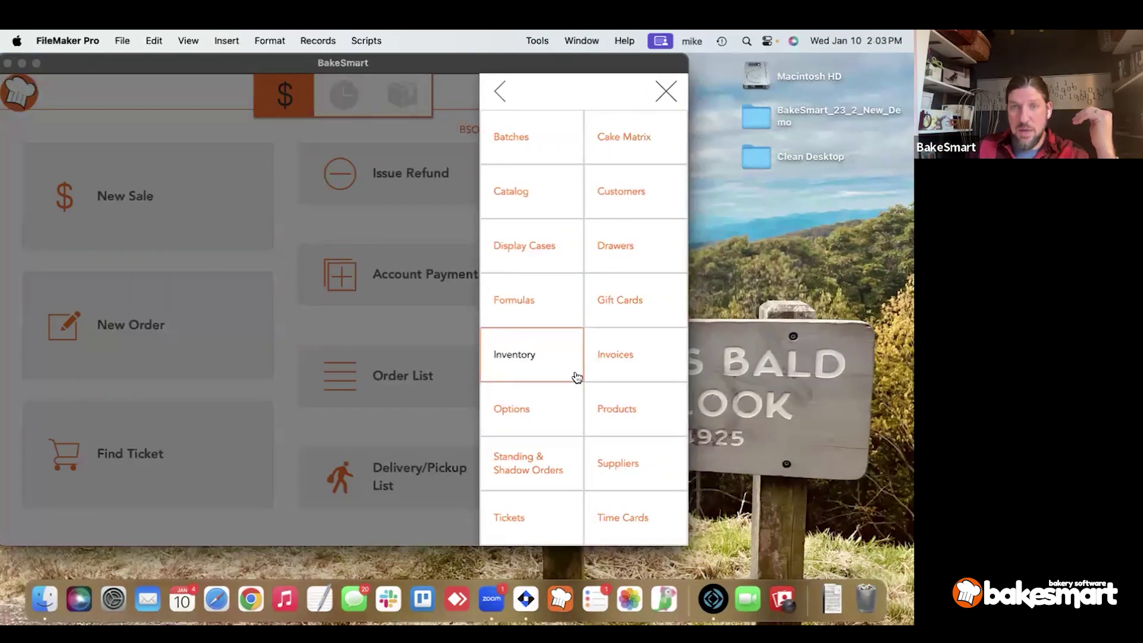
{"action": "left_click", "coordinate": [603, 402]}
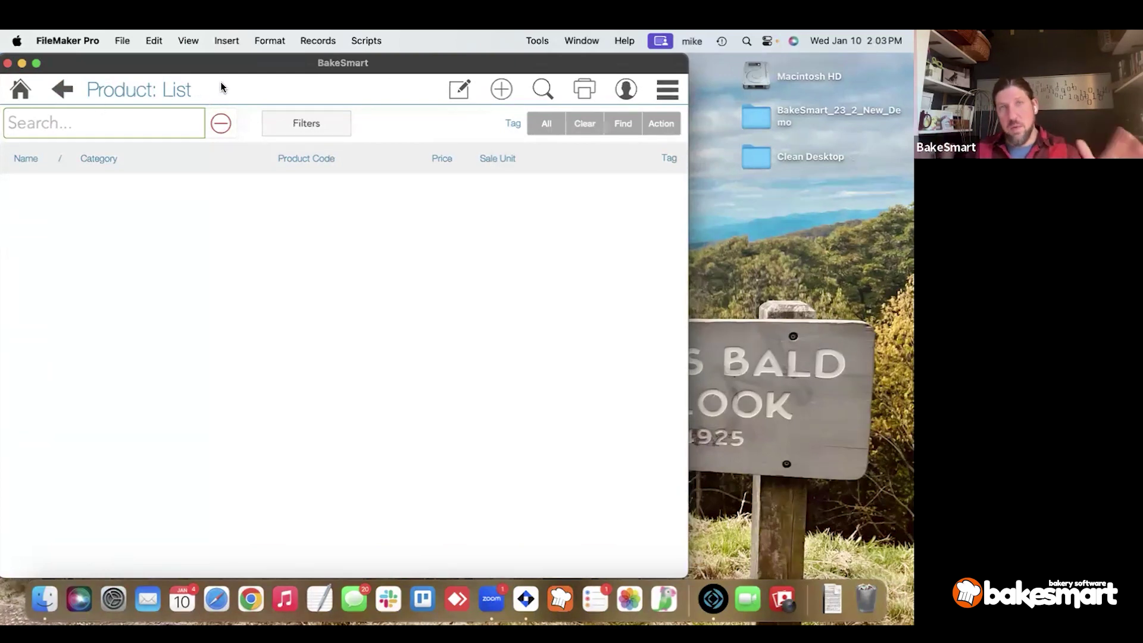
Filter the product list to the Cakes category.
{"action": "left_click", "coordinate": [223, 123]}
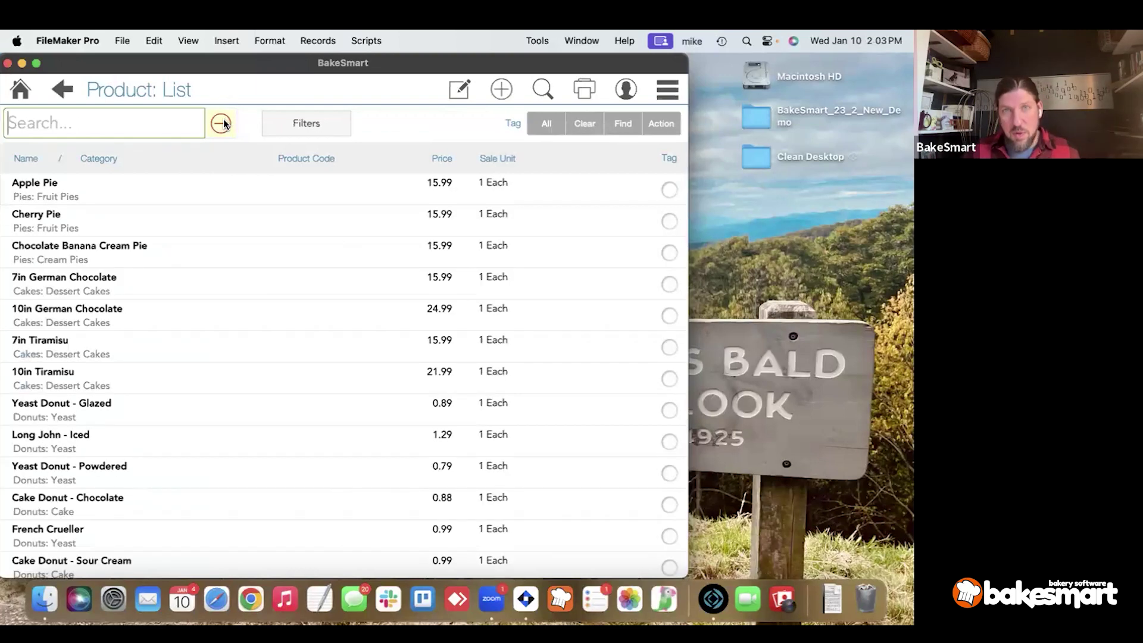
{"action": "left_click", "coordinate": [324, 126]}
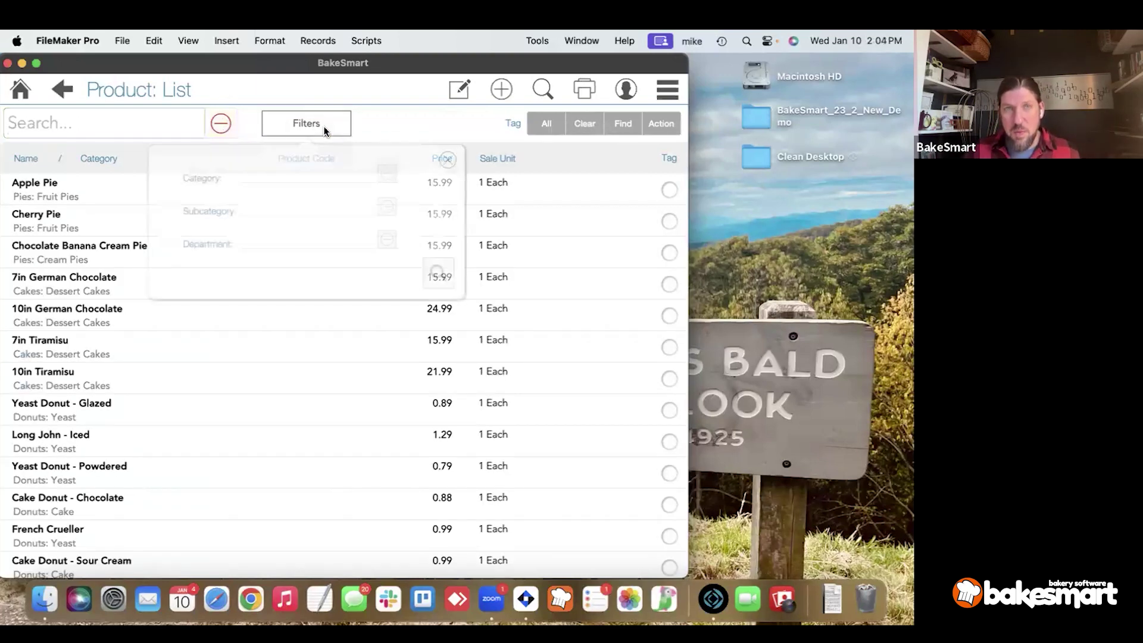
{"action": "left_click", "coordinate": [306, 174]}
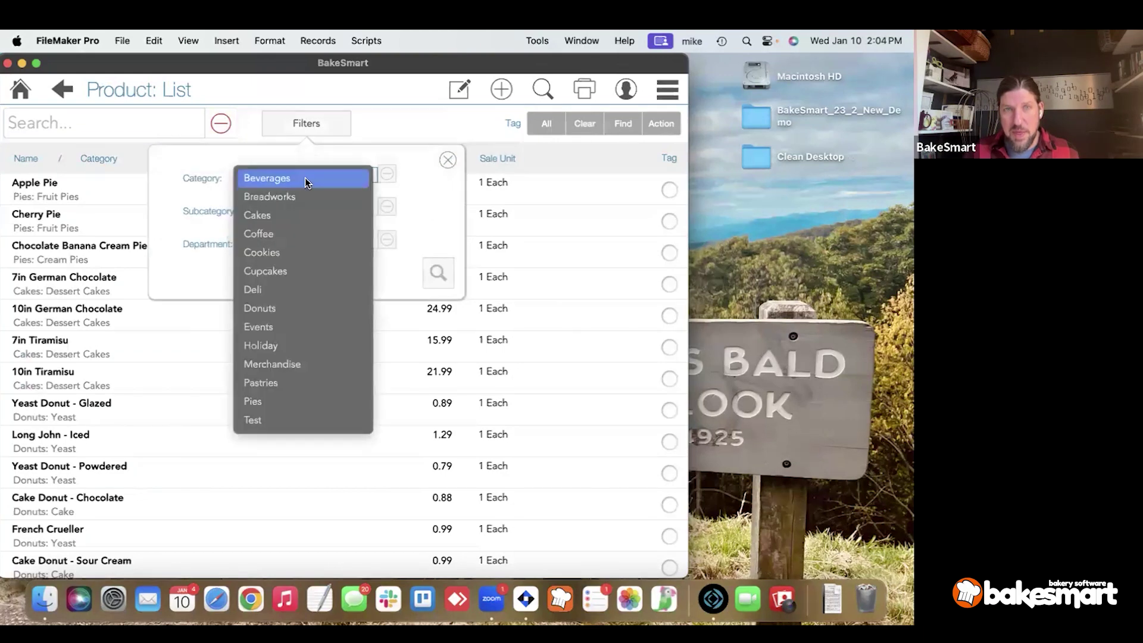
{"action": "left_click", "coordinate": [304, 217]}
{"action": "left_click", "coordinate": [431, 272]}
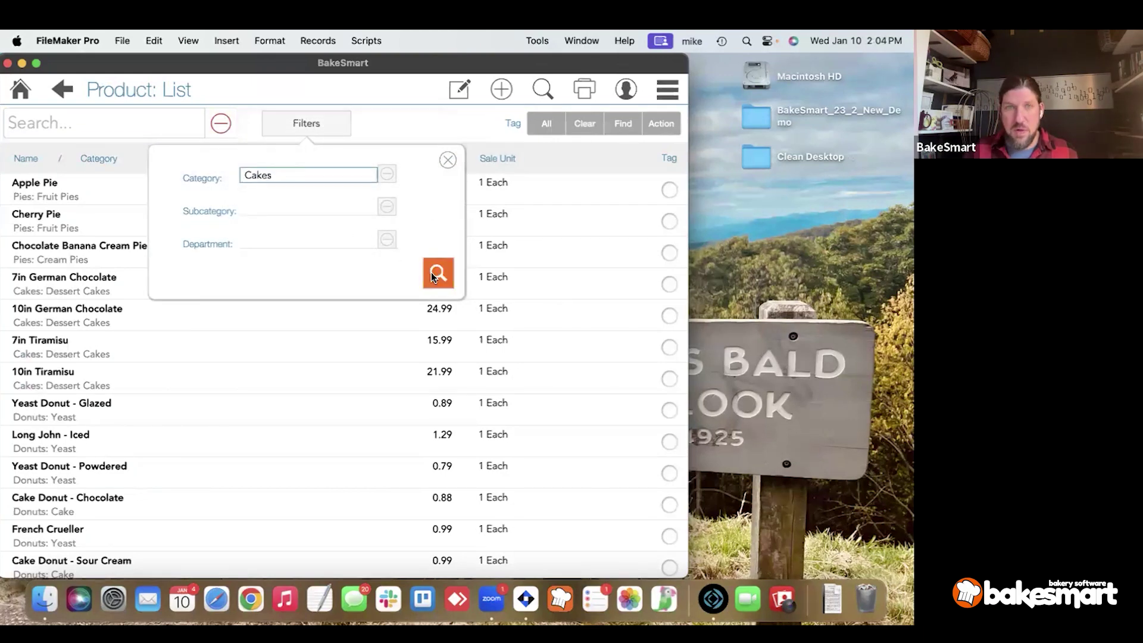
{"action": "scroll", "coordinate": [416, 301], "scroll_direction": "up", "scroll_amount": 1}
Remove the Cakes filter and reset the list to all products, ungrouped.
{"action": "left_click", "coordinate": [306, 123]}
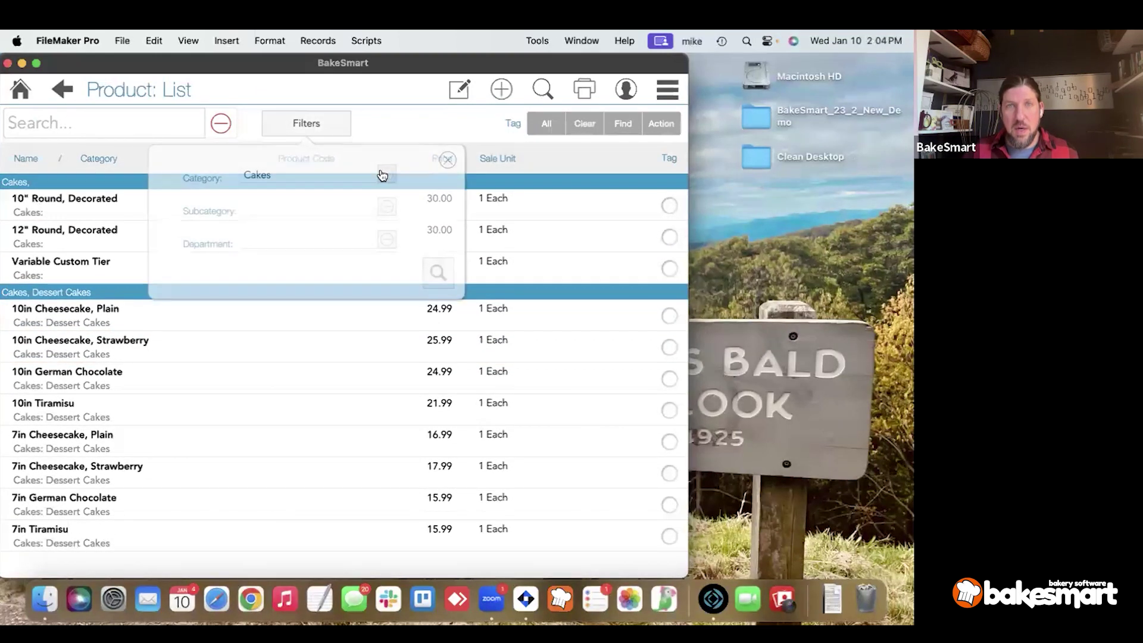
{"action": "left_click", "coordinate": [384, 174]}
{"action": "left_click", "coordinate": [384, 174]}
{"action": "left_click", "coordinate": [394, 125]}
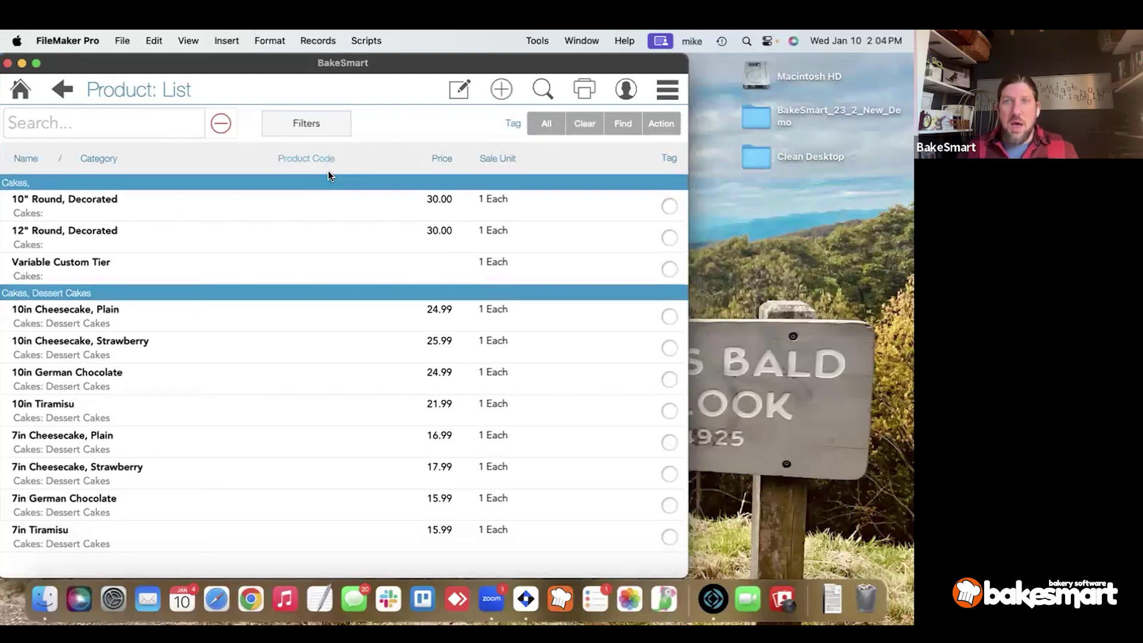
{"action": "left_click", "coordinate": [214, 122]}
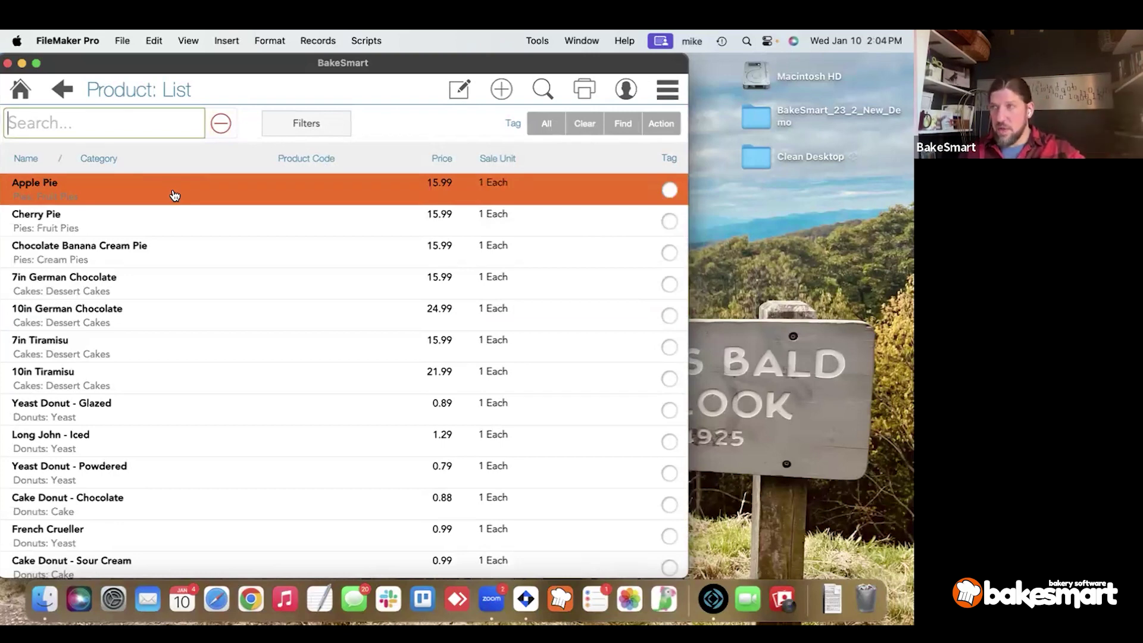
Open the Apple Pie product record in edit mode with its name selected.
{"action": "left_click", "coordinate": [172, 189]}
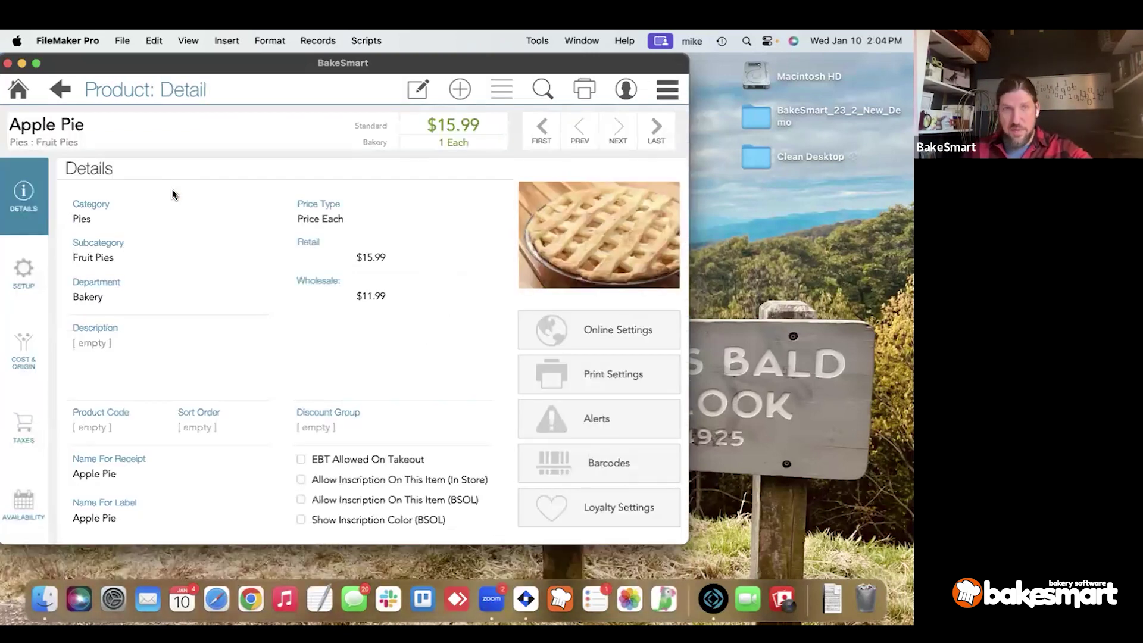
{"action": "left_click", "coordinate": [409, 94]}
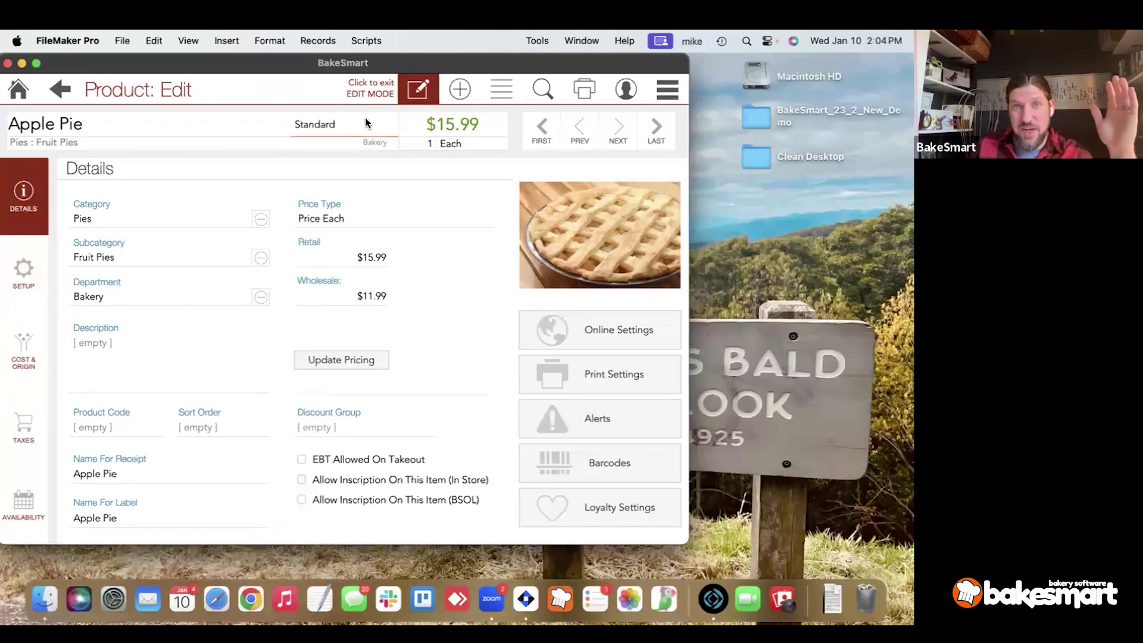
{"action": "left_click", "coordinate": [211, 125]}
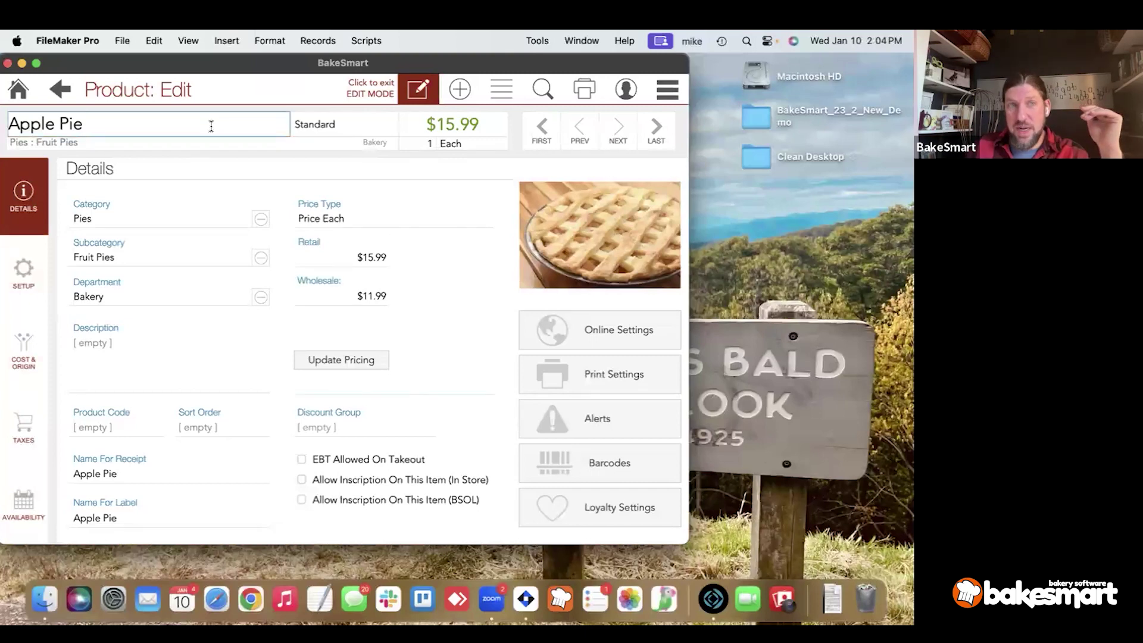
{"action": "left_click_drag", "start_coordinate": [51, 127], "coordinate": [9, 128]}
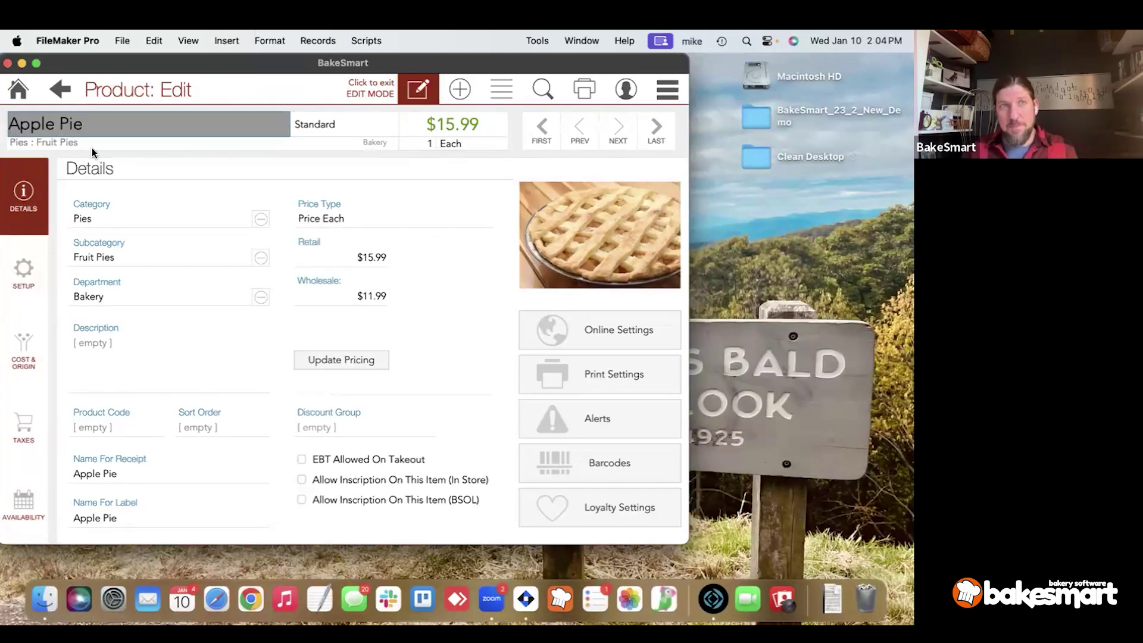
Keep Pies as Apple Pie's category and open the Categories and Departments editor.
{"action": "left_click", "coordinate": [106, 223]}
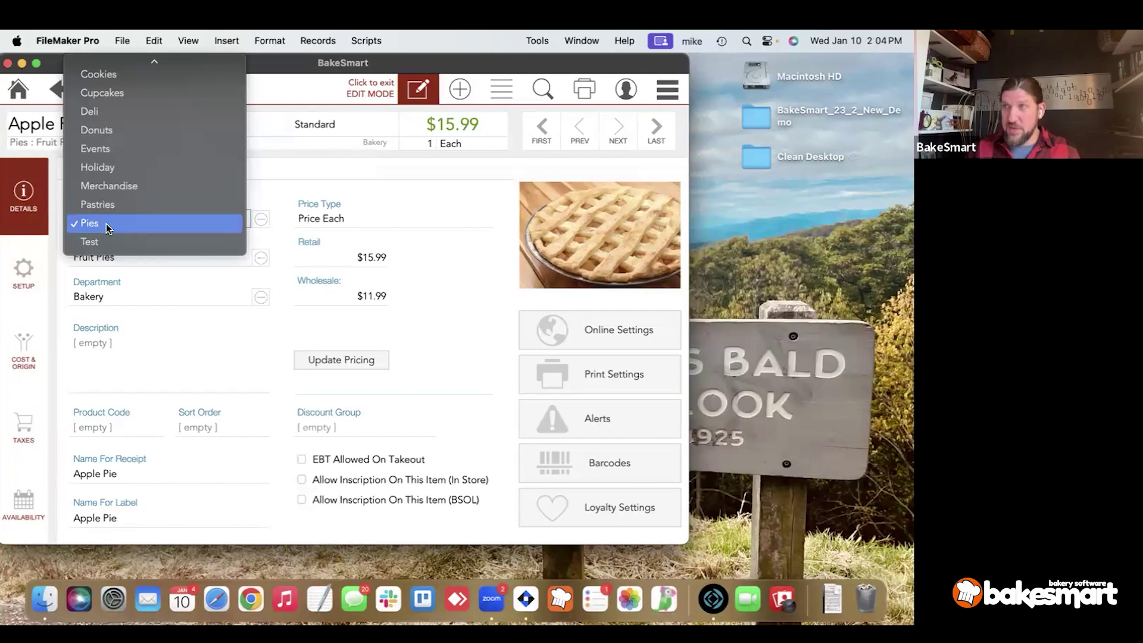
{"action": "left_click", "coordinate": [106, 224]}
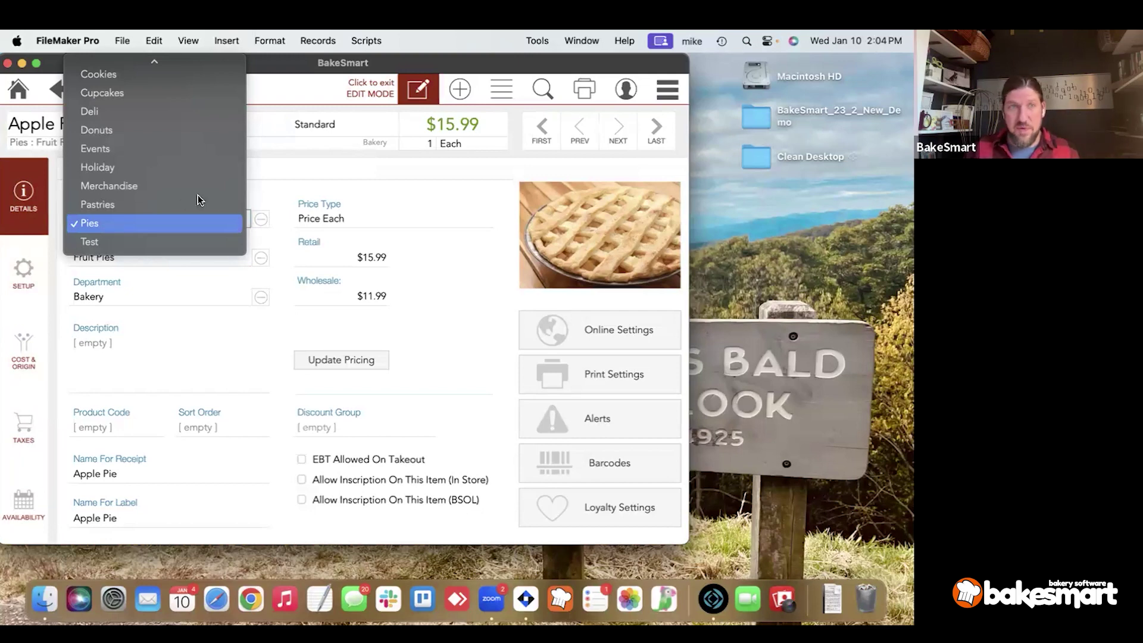
{"action": "left_click", "coordinate": [269, 180]}
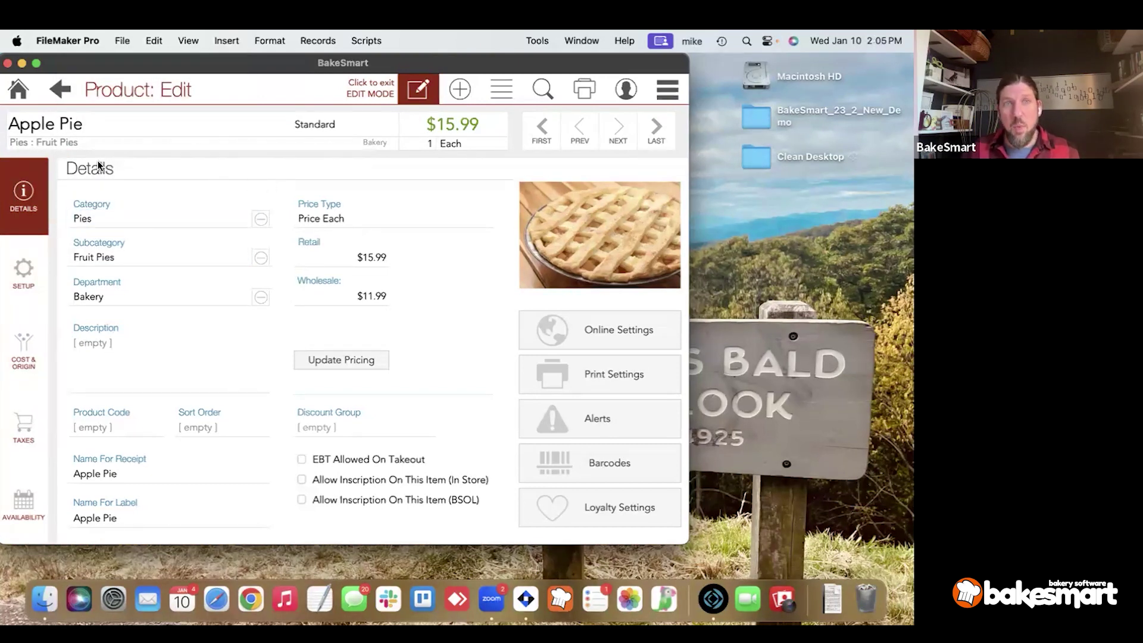
{"action": "left_click", "coordinate": [62, 145]}
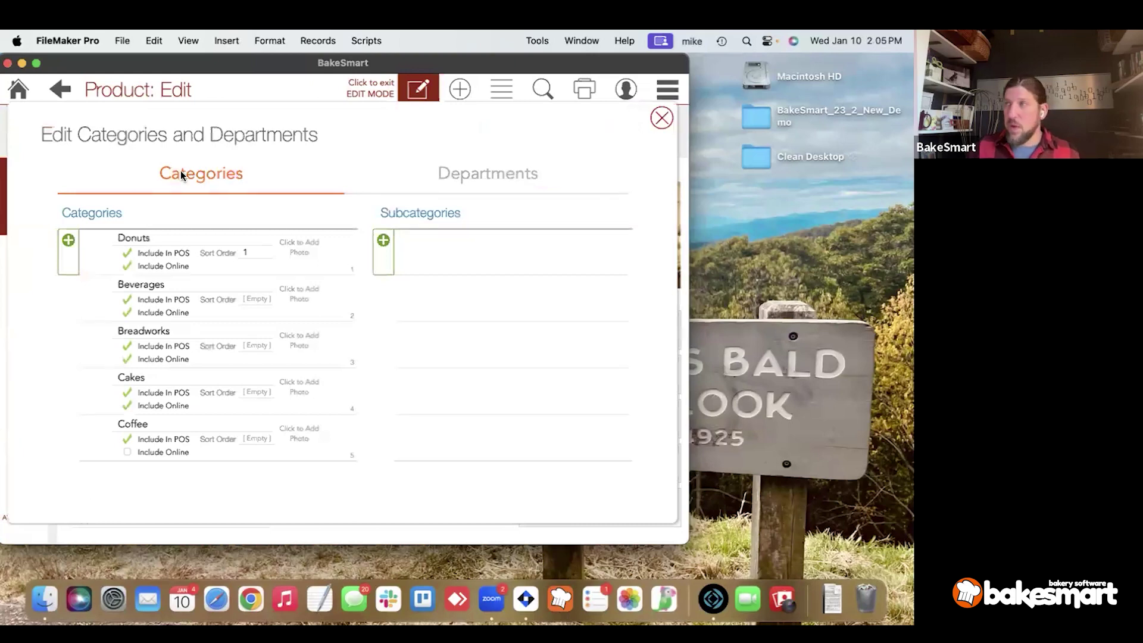
View the Departments and Categories lists, close the editor, and return to Apple Pie's Description.
{"action": "left_click", "coordinate": [440, 185]}
{"action": "left_click", "coordinate": [142, 181]}
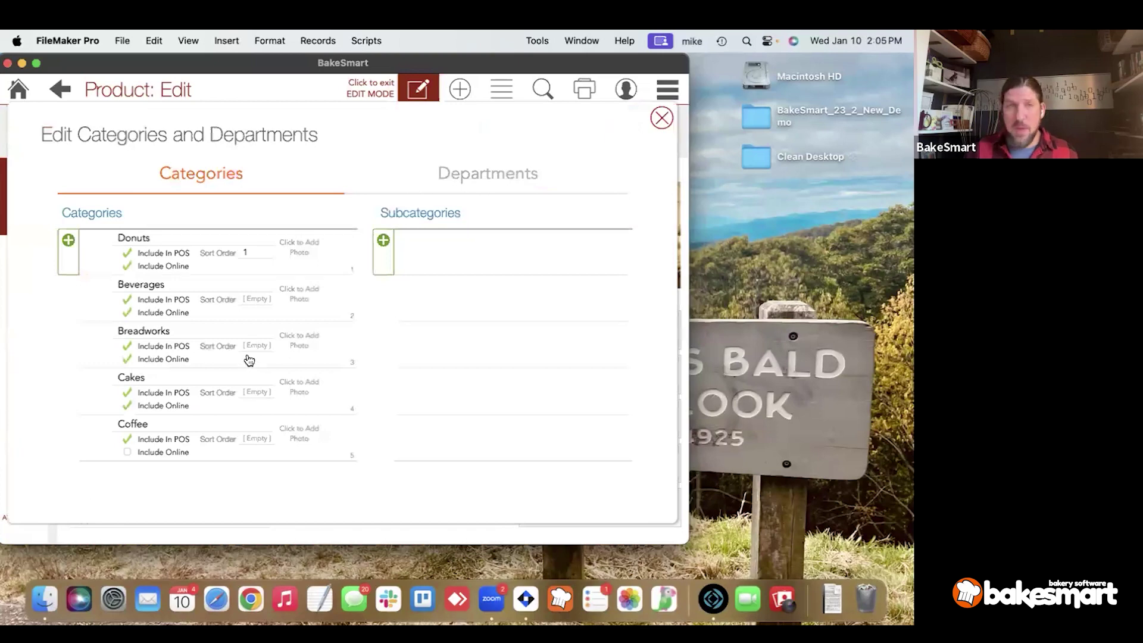
{"action": "left_click", "coordinate": [661, 118]}
{"action": "left_click", "coordinate": [188, 353]}
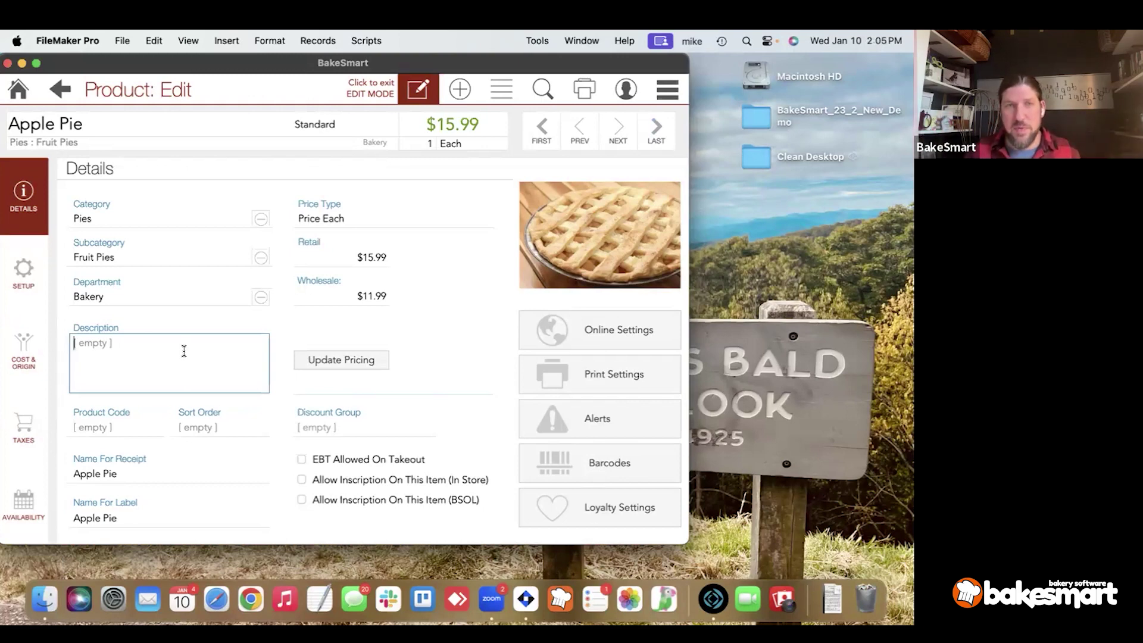
Step through Apple Pie's description, retail and wholesale prices, product code and sort order.
{"action": "left_click", "coordinate": [289, 341]}
{"action": "left_click", "coordinate": [311, 259]}
{"action": "left_click", "coordinate": [313, 289]}
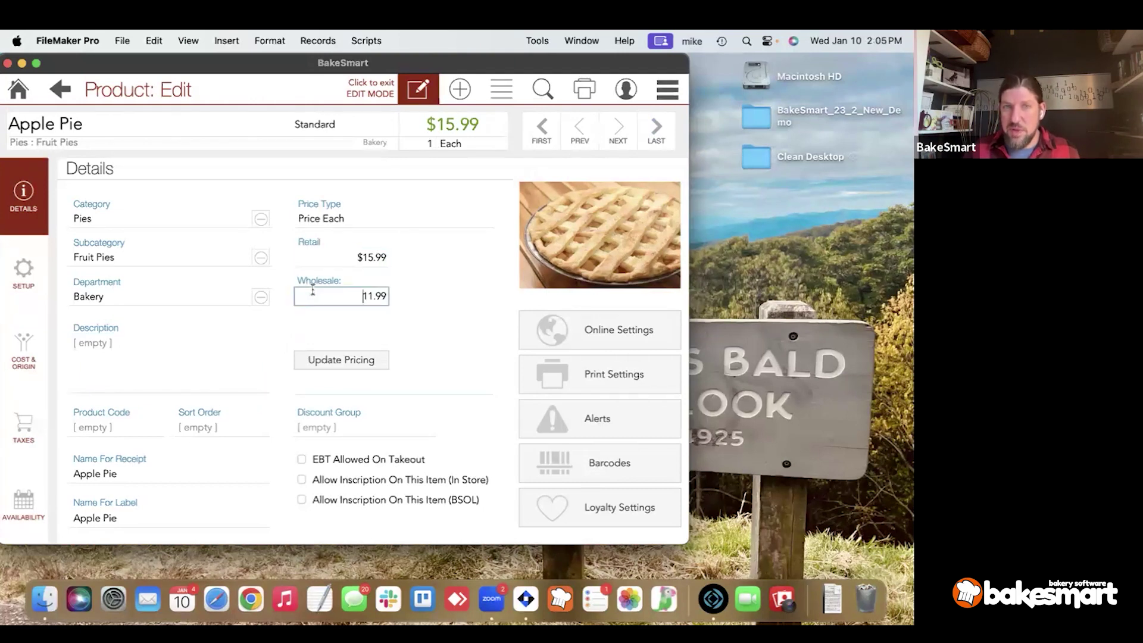
{"action": "left_click", "coordinate": [318, 313]}
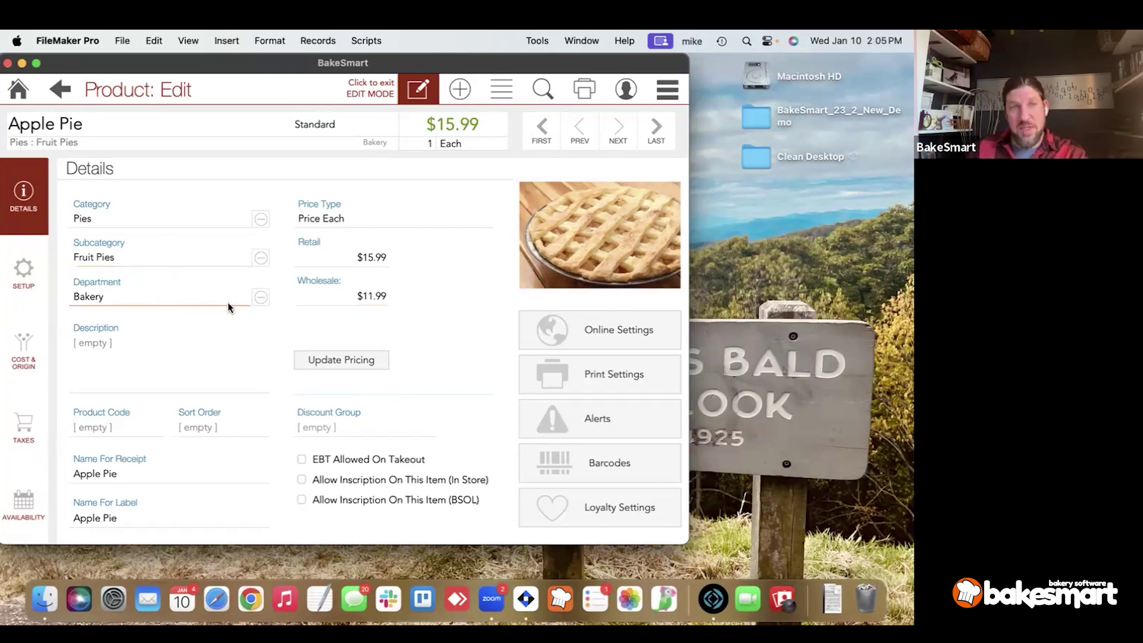
{"action": "left_click", "coordinate": [128, 428]}
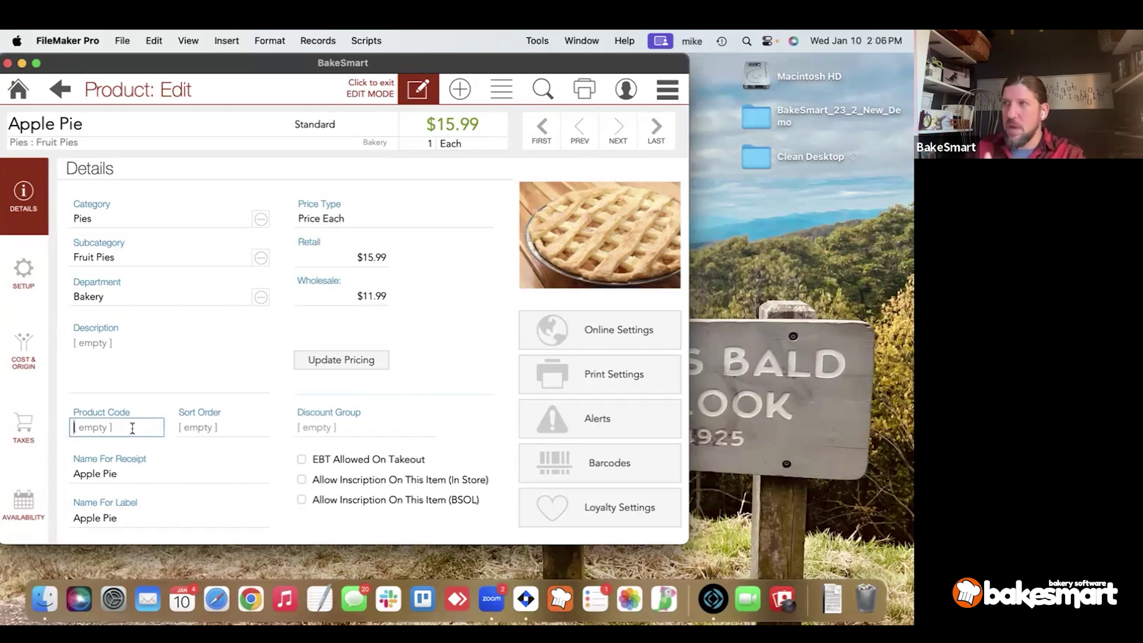
{"action": "left_click", "coordinate": [184, 428]}
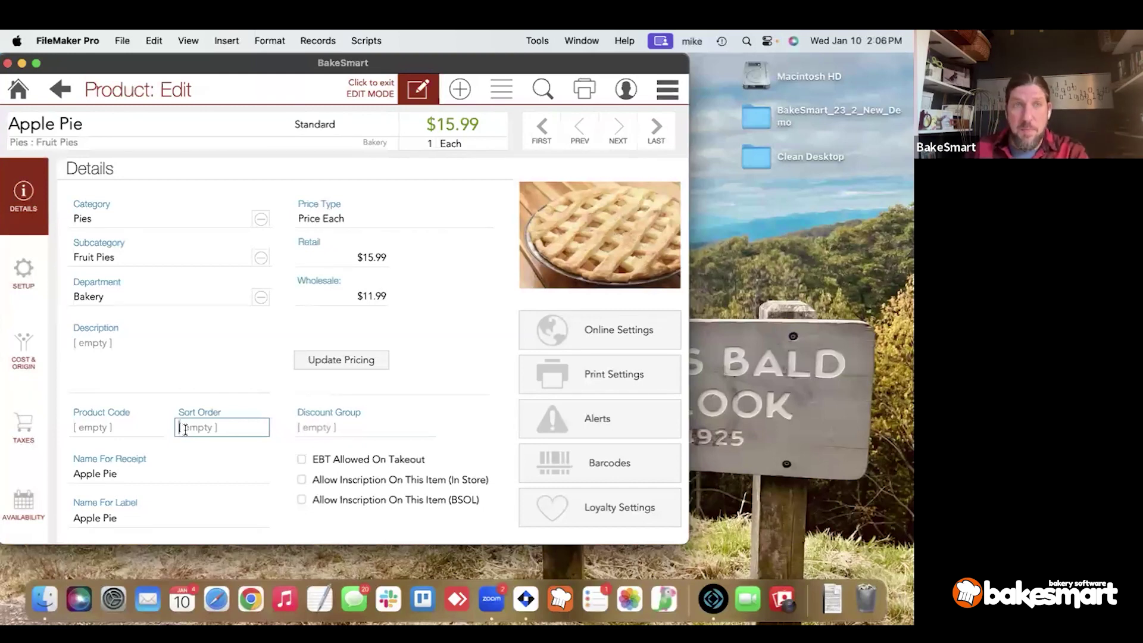
Confirm Apple Pie as receipt and label name, then open the Discount Group list.
{"action": "left_click", "coordinate": [103, 134]}
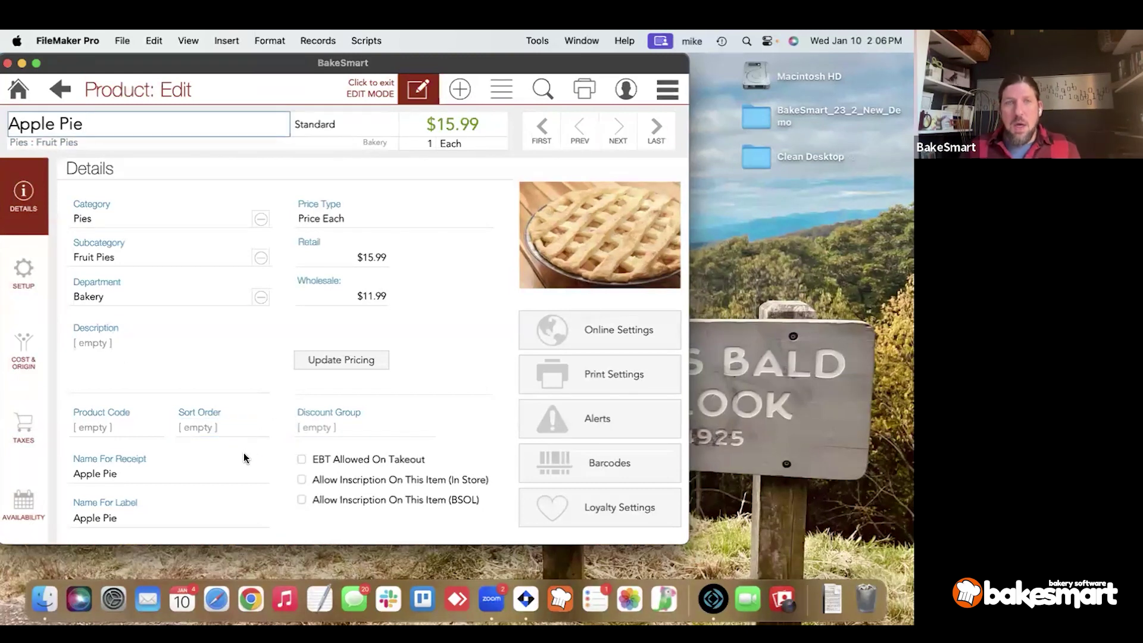
{"action": "left_click", "coordinate": [187, 474]}
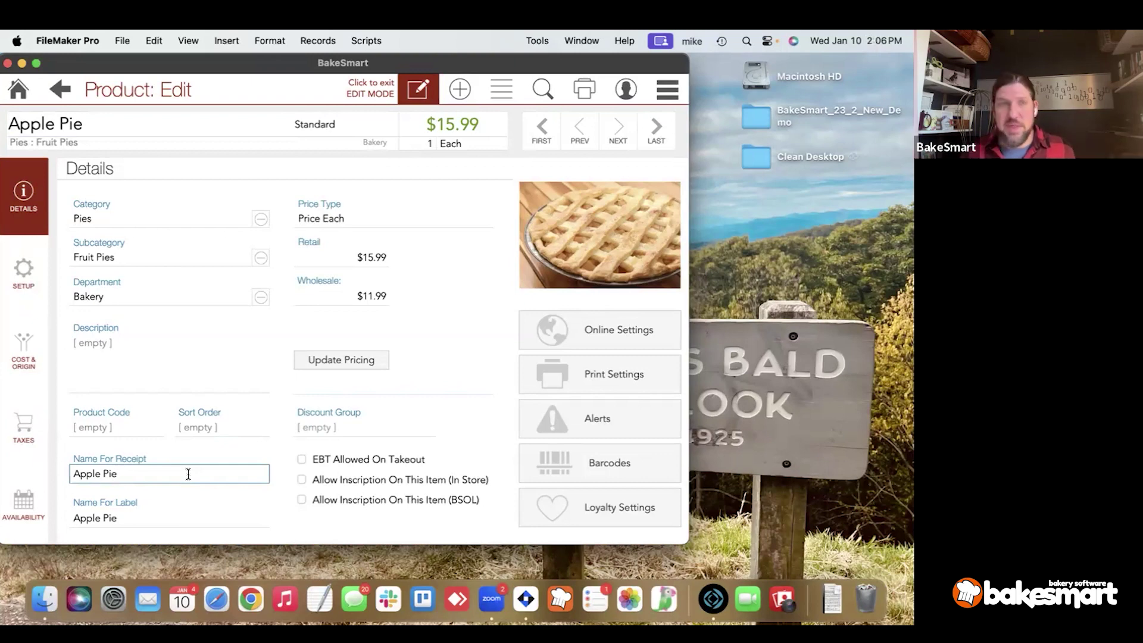
{"action": "left_click", "coordinate": [154, 521]}
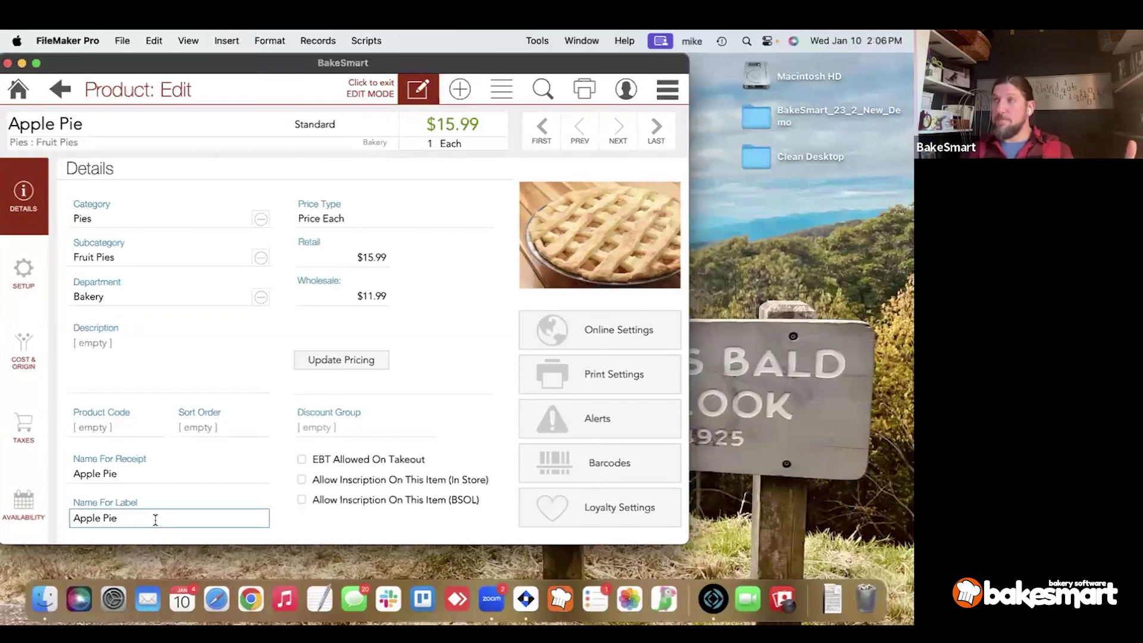
{"action": "left_click", "coordinate": [320, 428]}
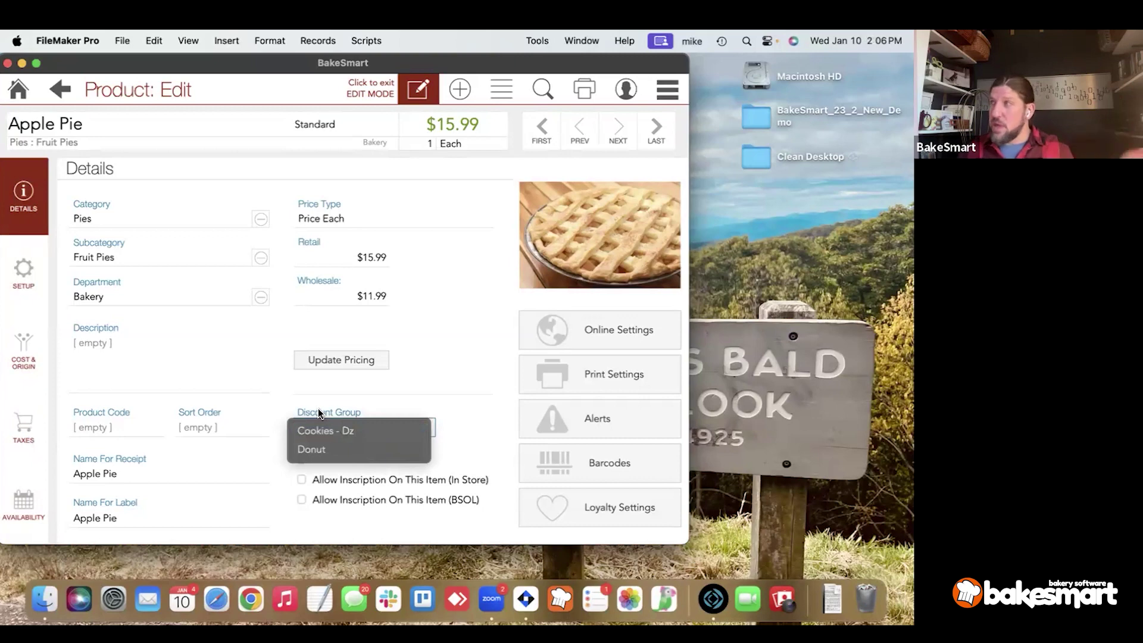
Dismiss the Discount Group list without choosing, leaving Apple Pie's discount group empty.
{"action": "key", "text": "Escape"}
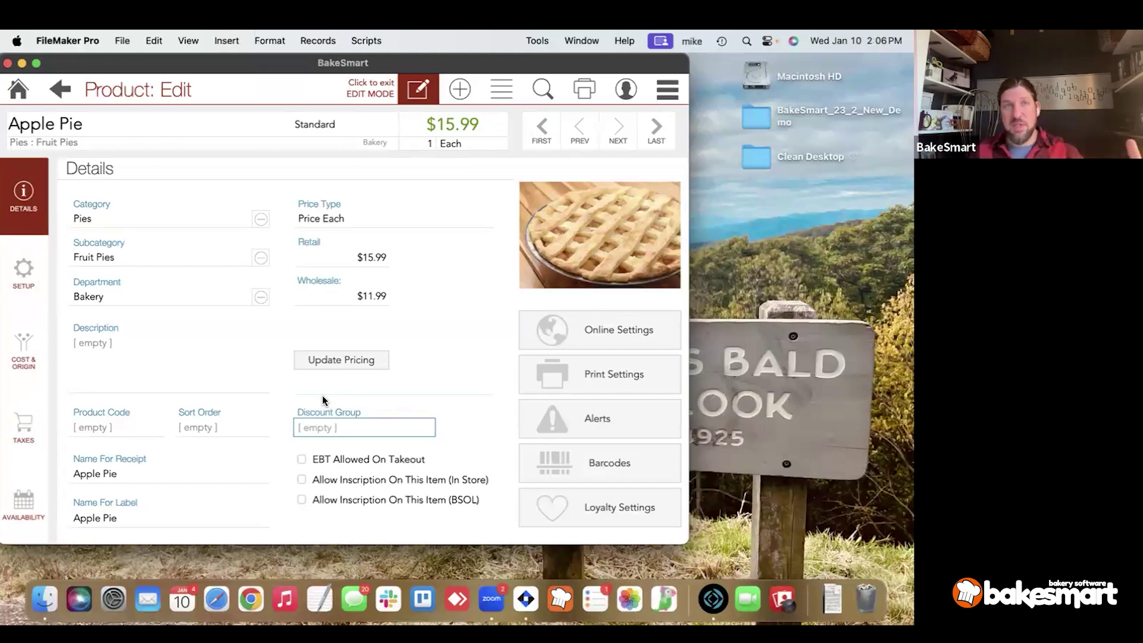
{"action": "left_click", "coordinate": [324, 424]}
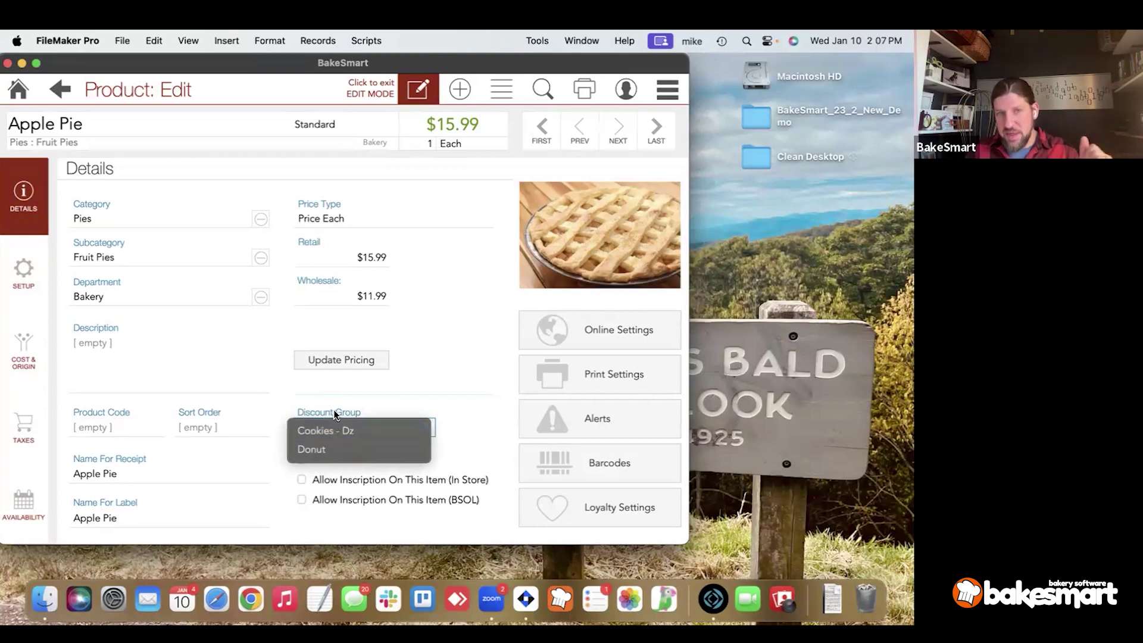
{"action": "left_click", "coordinate": [333, 410]}
{"action": "left_click", "coordinate": [334, 410]}
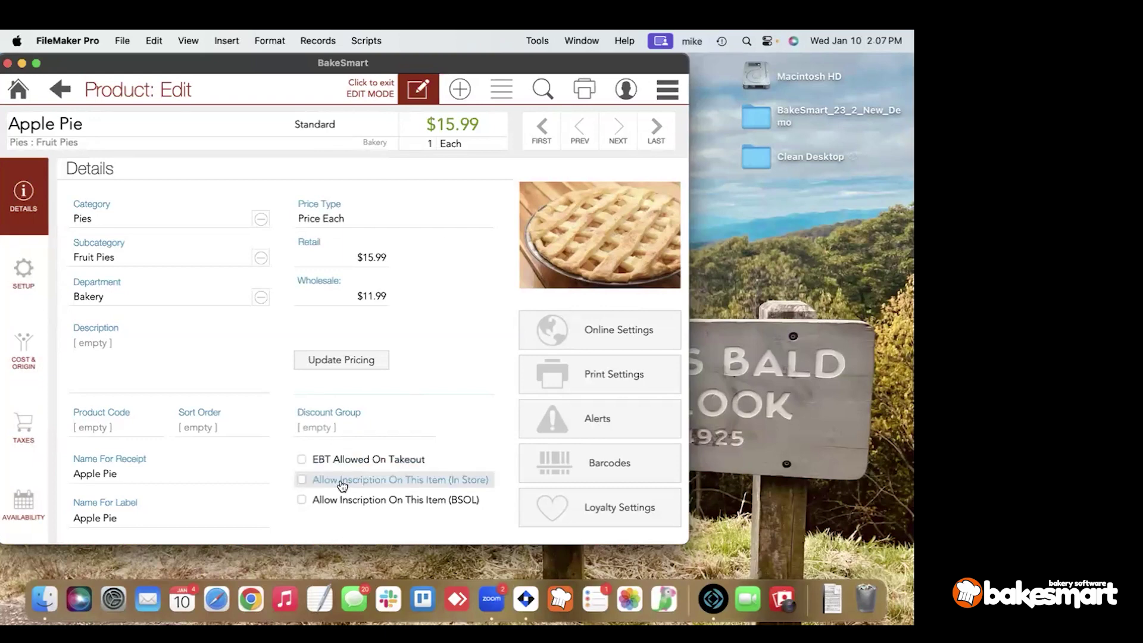
Enable Allow Inscription (In Store), Allow Inscription (BSOL) and Show Inscription Color (BSOL); cancel the picture replacement.
{"action": "left_click", "coordinate": [342, 485]}
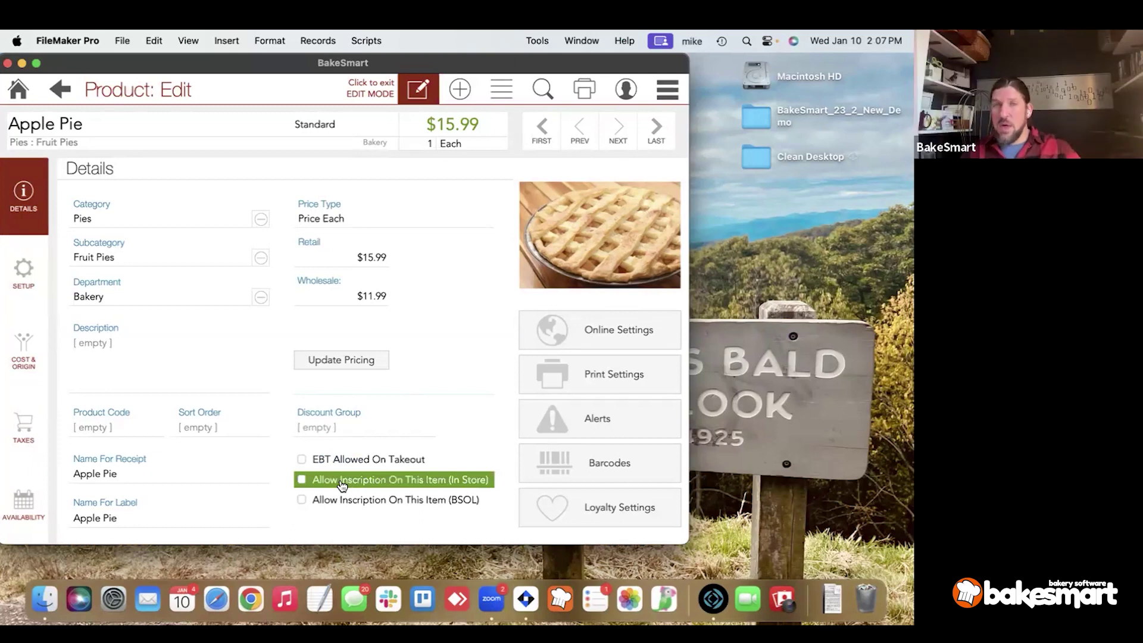
{"action": "left_click", "coordinate": [342, 485]}
{"action": "left_click", "coordinate": [340, 500]}
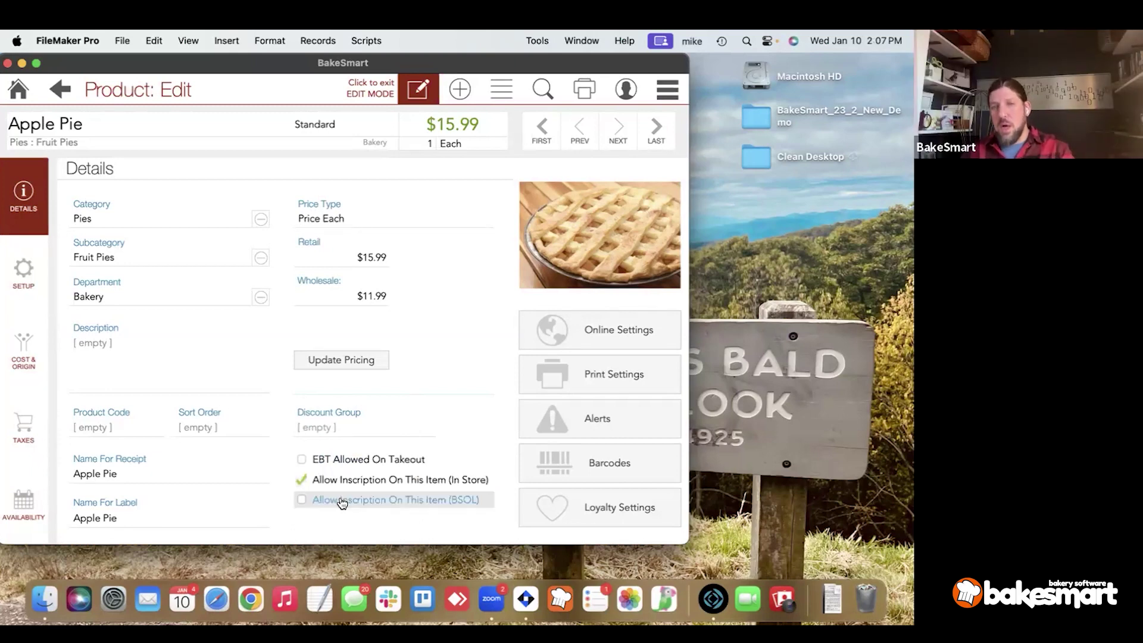
{"action": "left_click", "coordinate": [340, 504]}
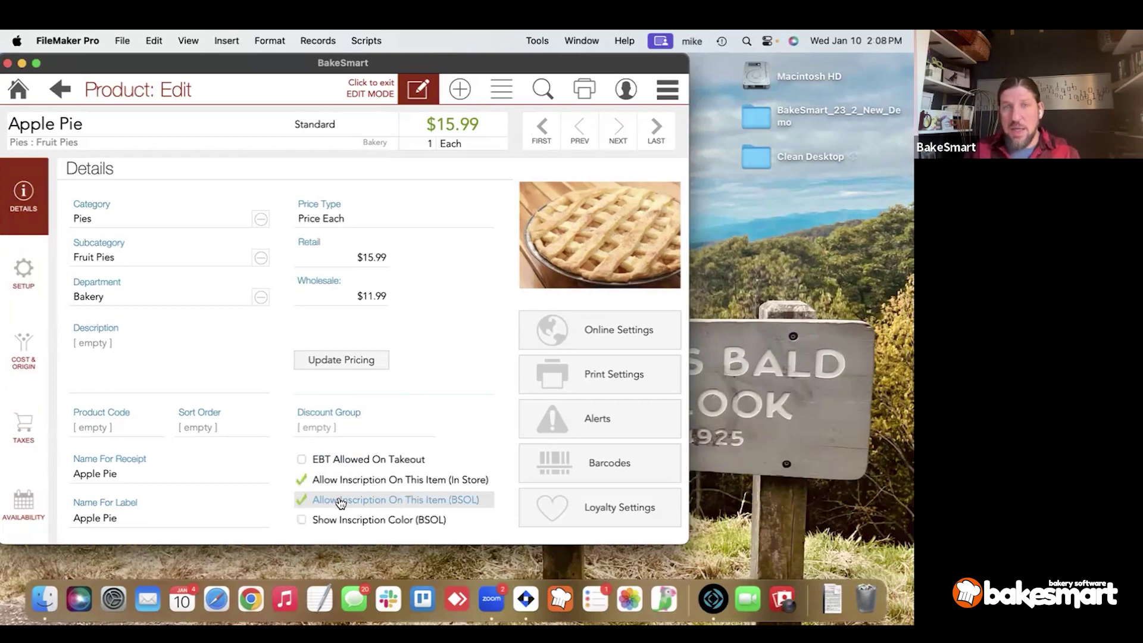
{"action": "left_click", "coordinate": [360, 521]}
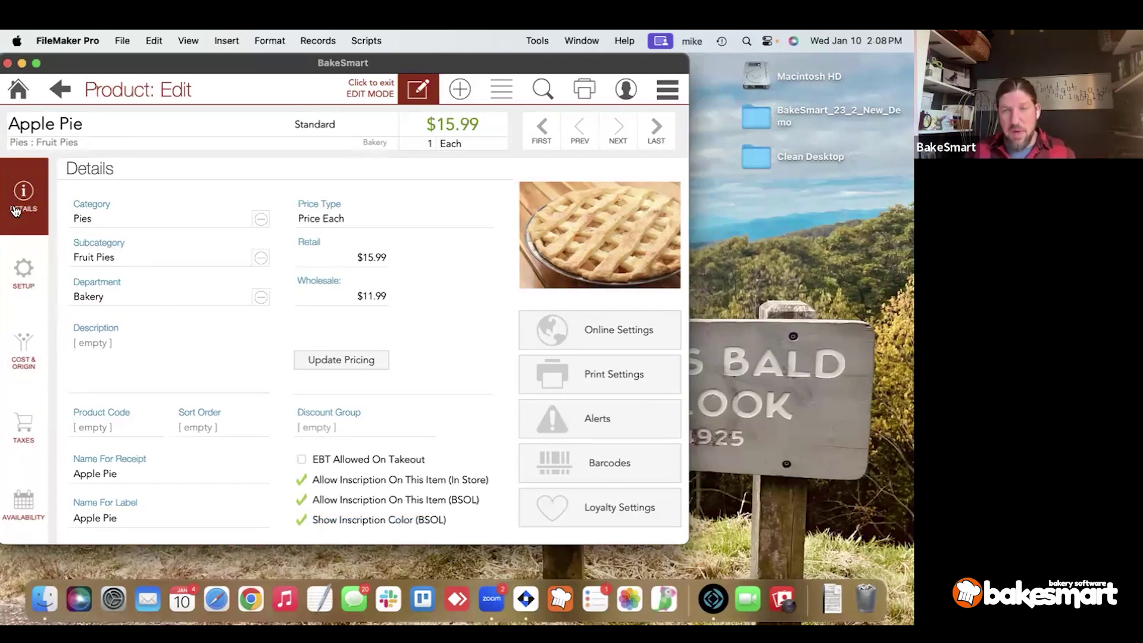
{"action": "left_click", "coordinate": [608, 280]}
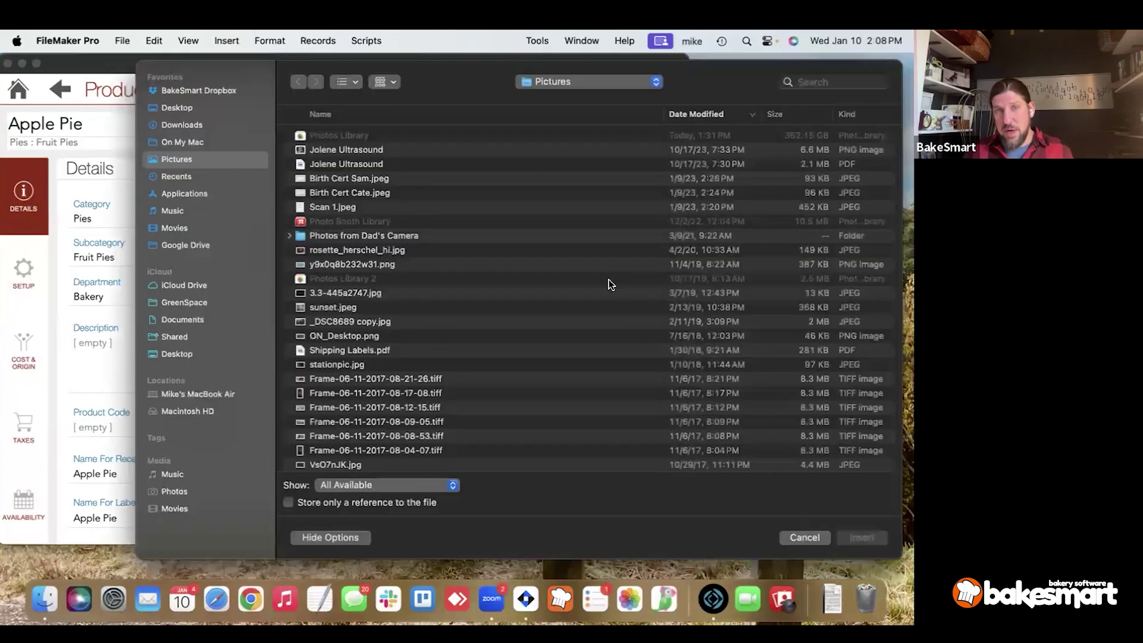
{"action": "left_click", "coordinate": [806, 535]}
{"action": "left_click", "coordinate": [550, 332]}
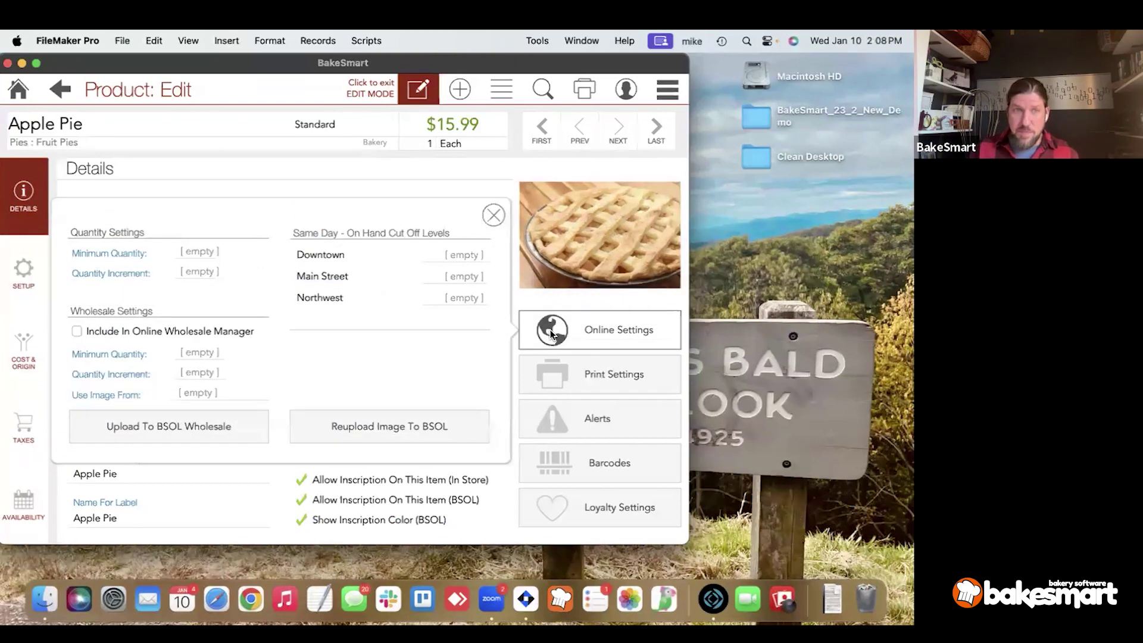
{"action": "left_click", "coordinate": [202, 256]}
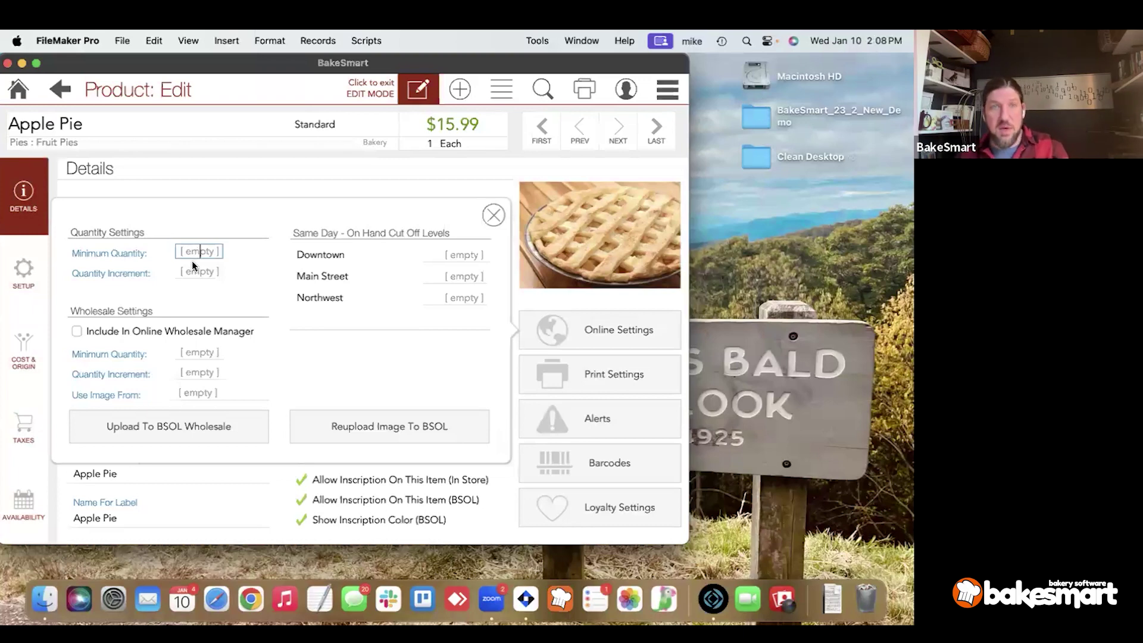
{"action": "left_click", "coordinate": [221, 277]}
{"action": "type", "text": "6"}
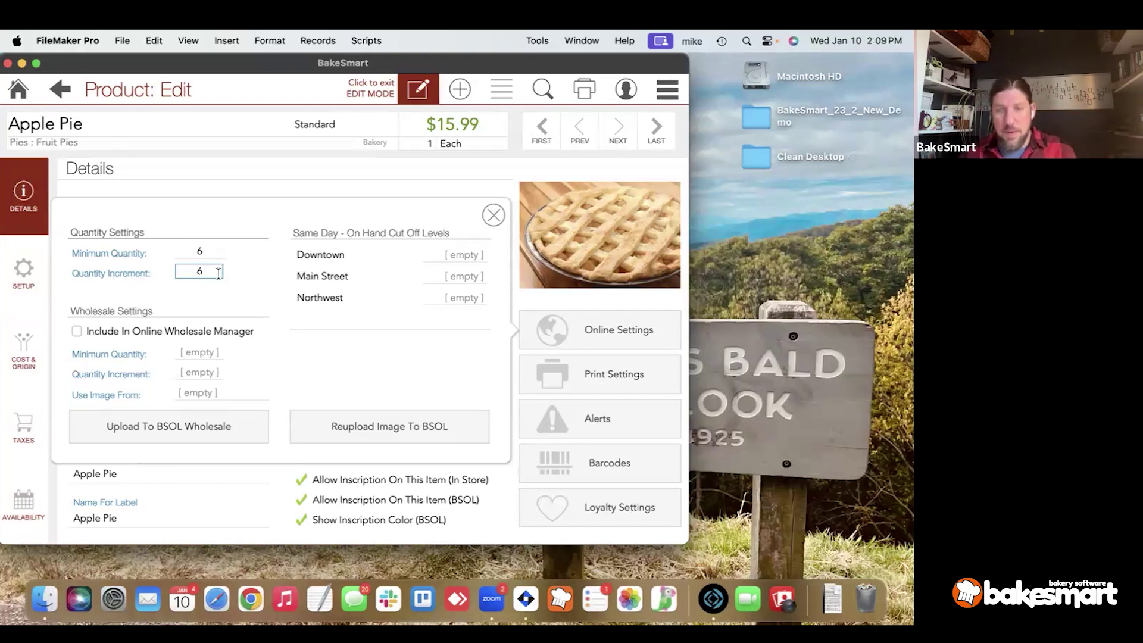
{"action": "left_click", "coordinate": [211, 254]}
{"action": "key", "text": "BackSpace"}
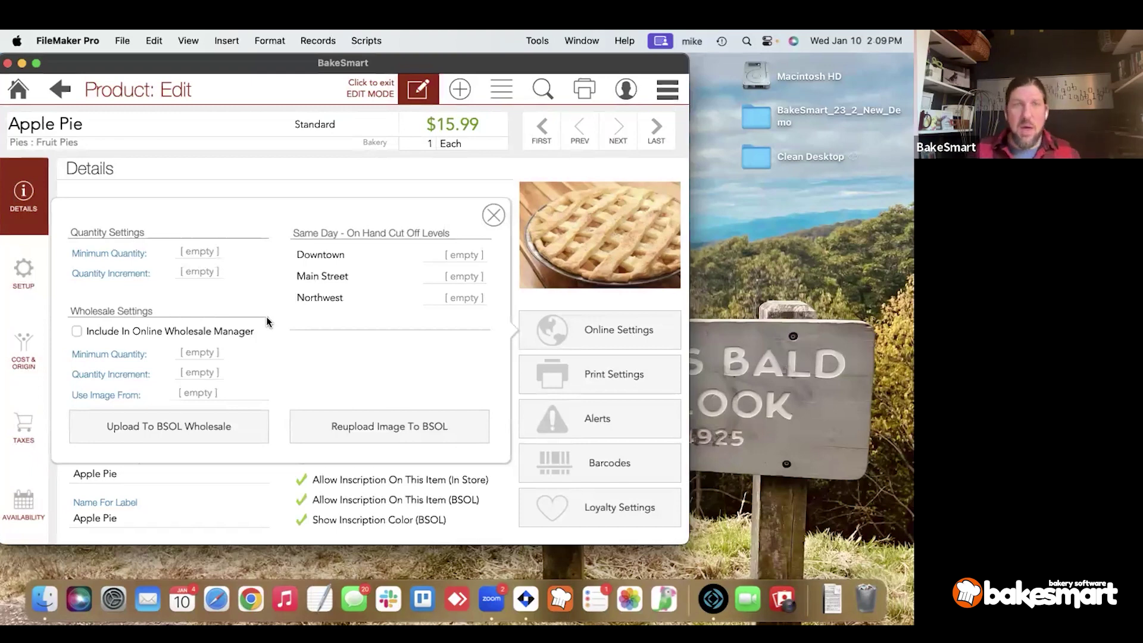
{"action": "left_click", "coordinate": [202, 336]}
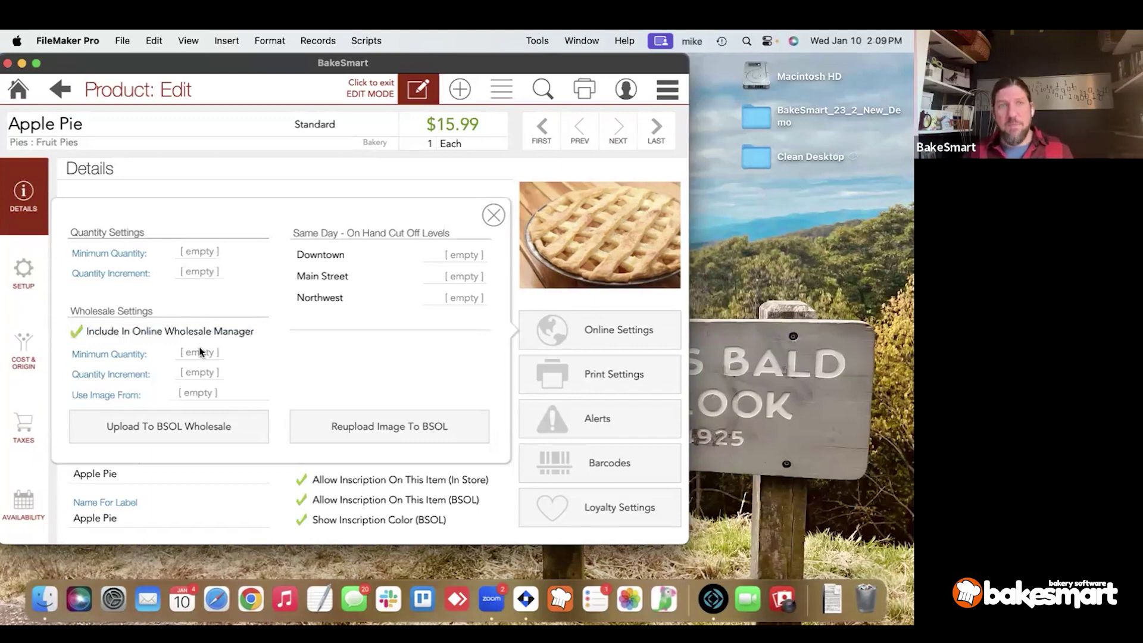
{"action": "left_click", "coordinate": [197, 392]}
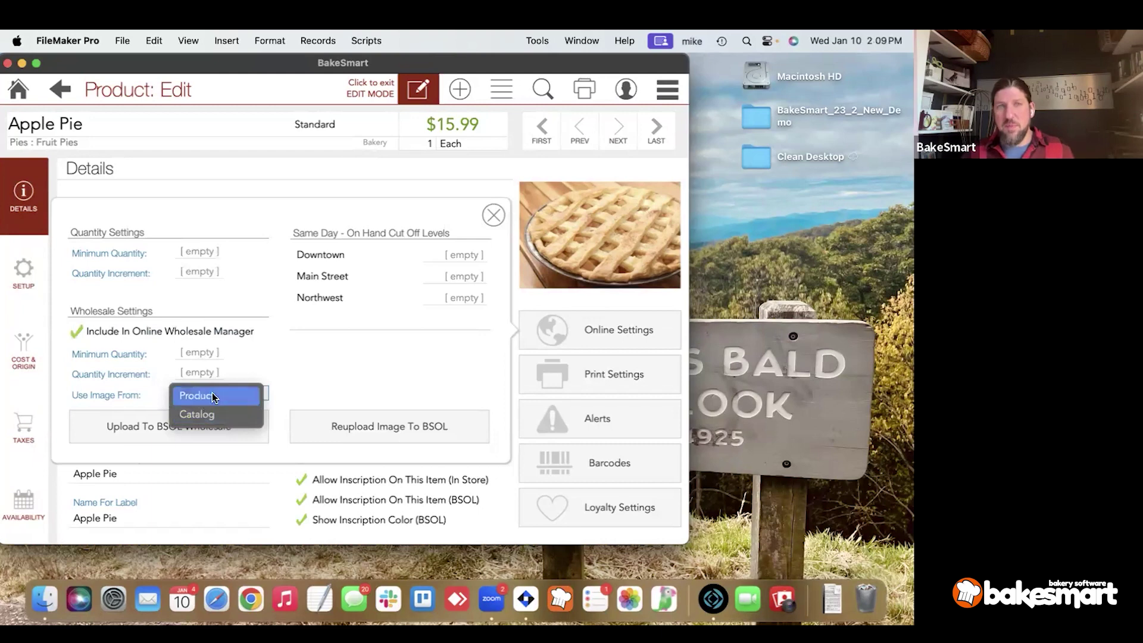
{"action": "left_click", "coordinate": [277, 422]}
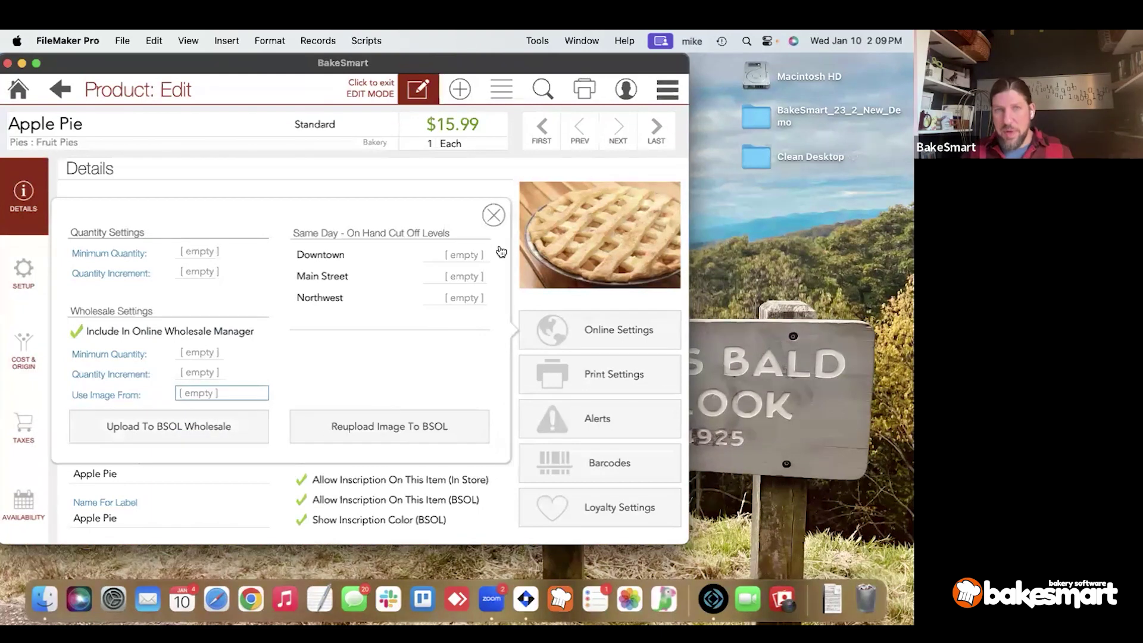
{"action": "left_click", "coordinate": [211, 329]}
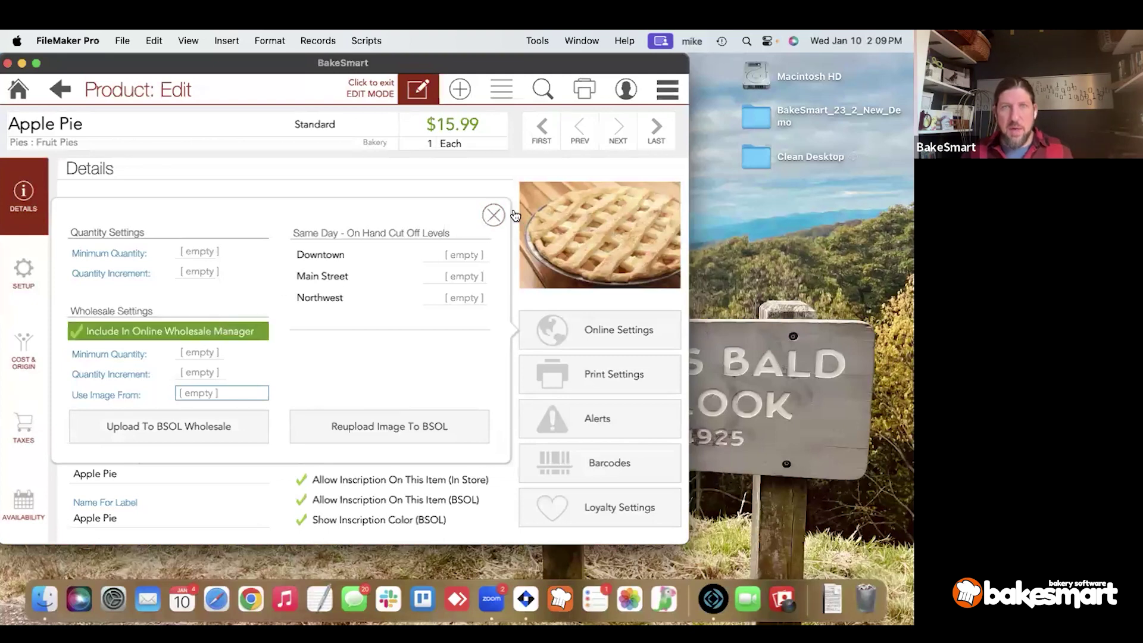
{"action": "left_click", "coordinate": [492, 215]}
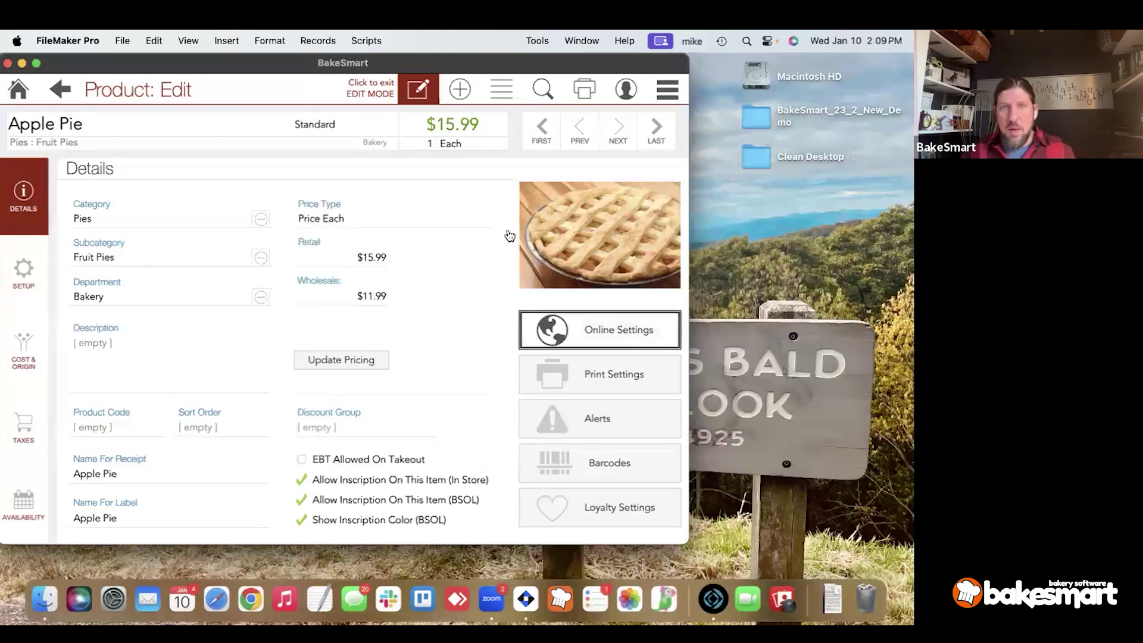
Untick Kitchen, Drink and Grill printers in Print Settings, then open Apple Pie's Alerts.
{"action": "left_click", "coordinate": [598, 371]}
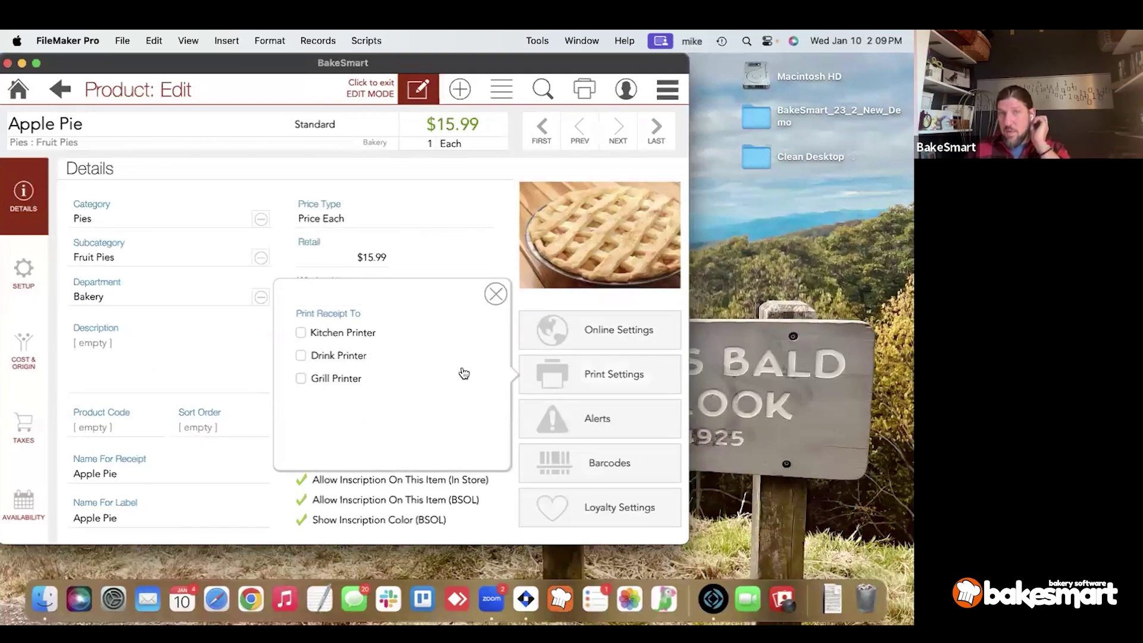
{"action": "left_click", "coordinate": [332, 362]}
{"action": "left_click", "coordinate": [336, 340]}
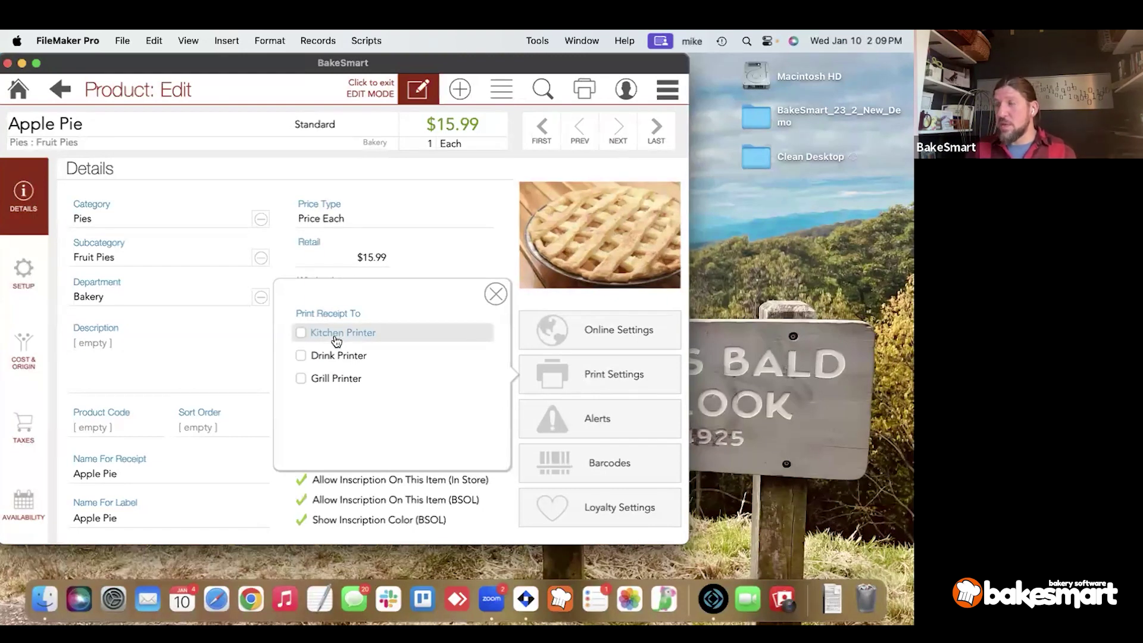
{"action": "left_click", "coordinate": [336, 341]}
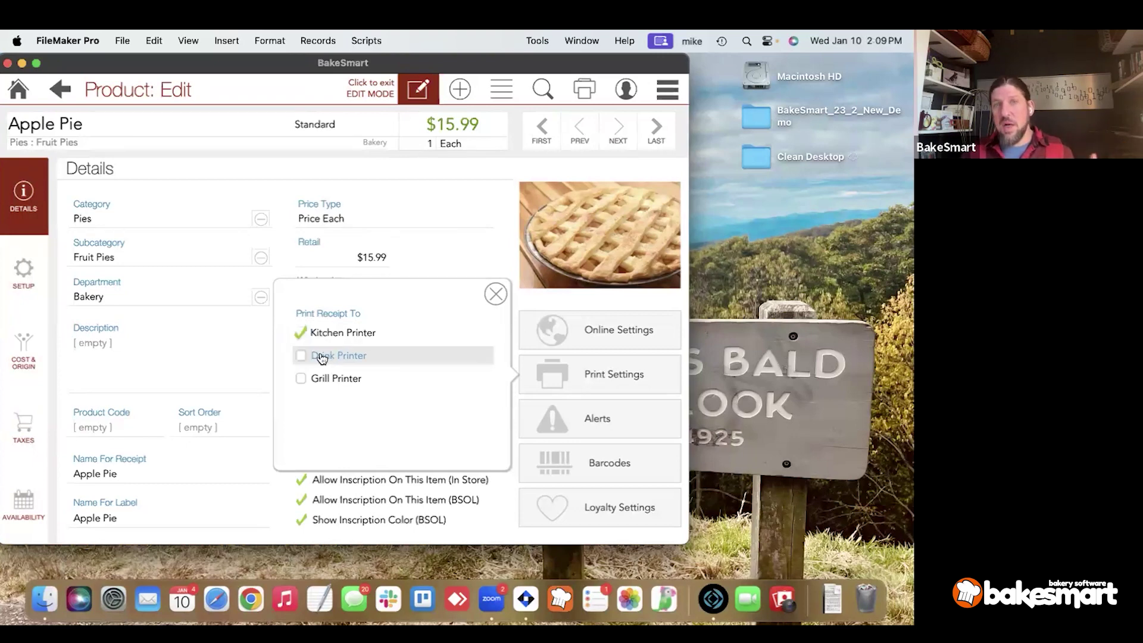
{"action": "left_click", "coordinate": [321, 357]}
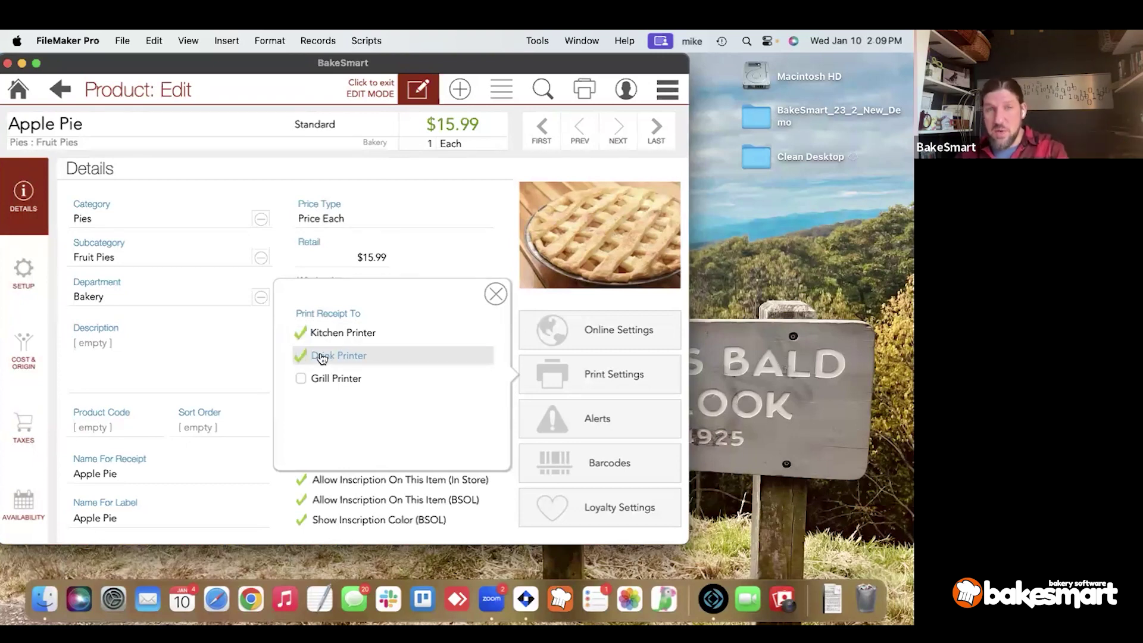
{"action": "left_click", "coordinate": [339, 384]}
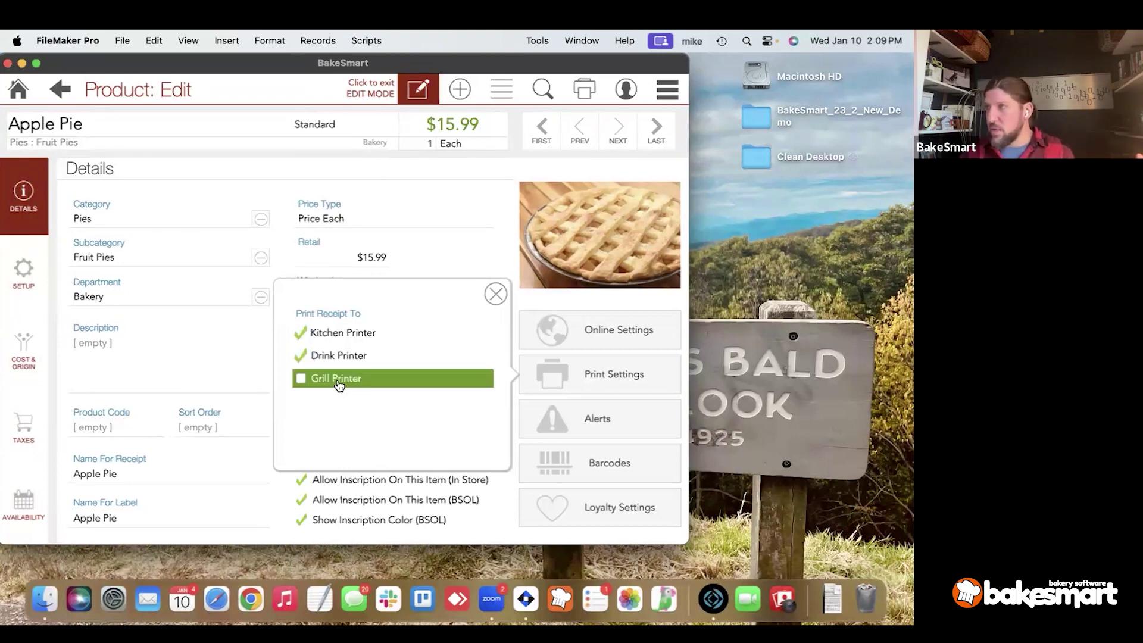
{"action": "left_click", "coordinate": [338, 384]}
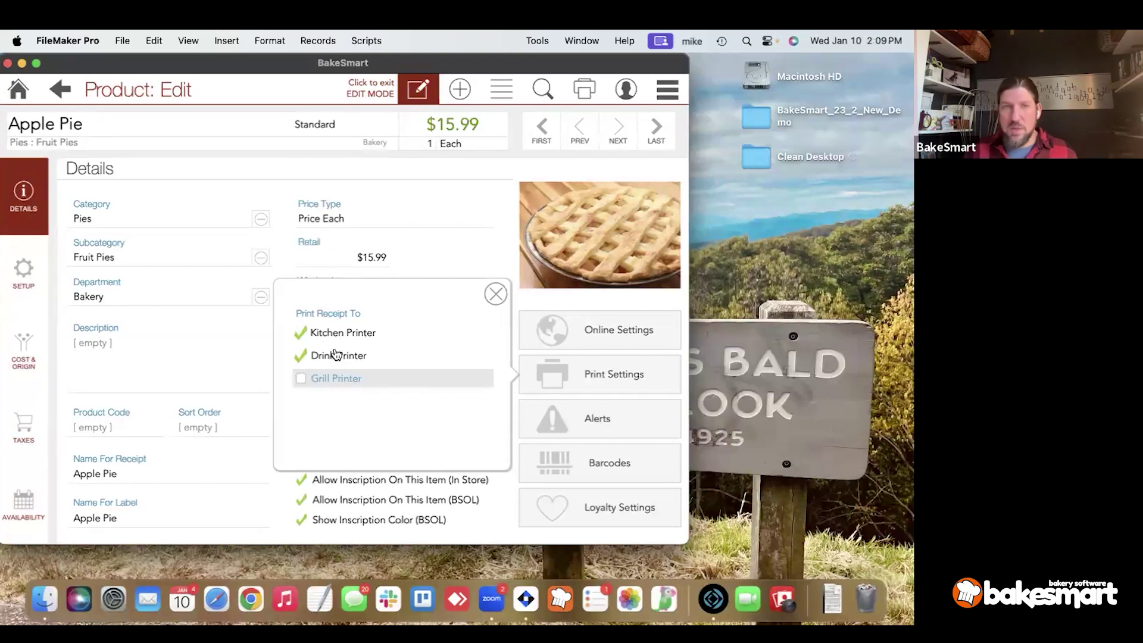
{"action": "left_click", "coordinate": [334, 357]}
{"action": "left_click", "coordinate": [334, 333]}
{"action": "left_click", "coordinate": [488, 297]}
{"action": "left_click", "coordinate": [537, 410]}
Turn on the add-to-ticket alert with note 'Make sure to ask about pie top type' and close Alerts.
{"action": "left_click", "coordinate": [331, 370]}
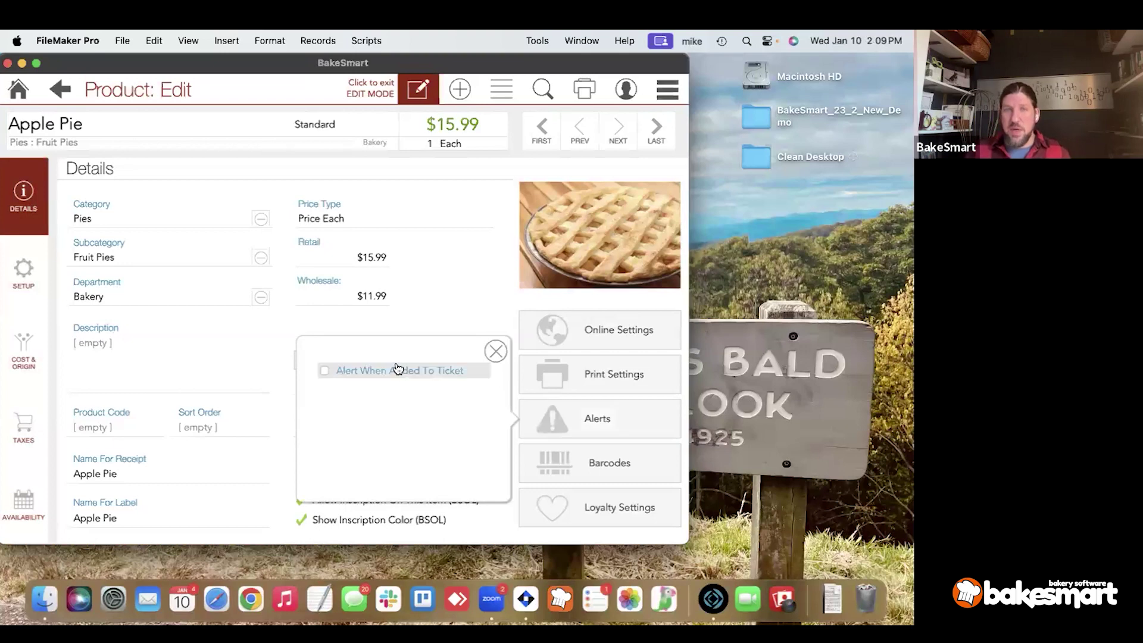
{"action": "left_click", "coordinate": [395, 425]}
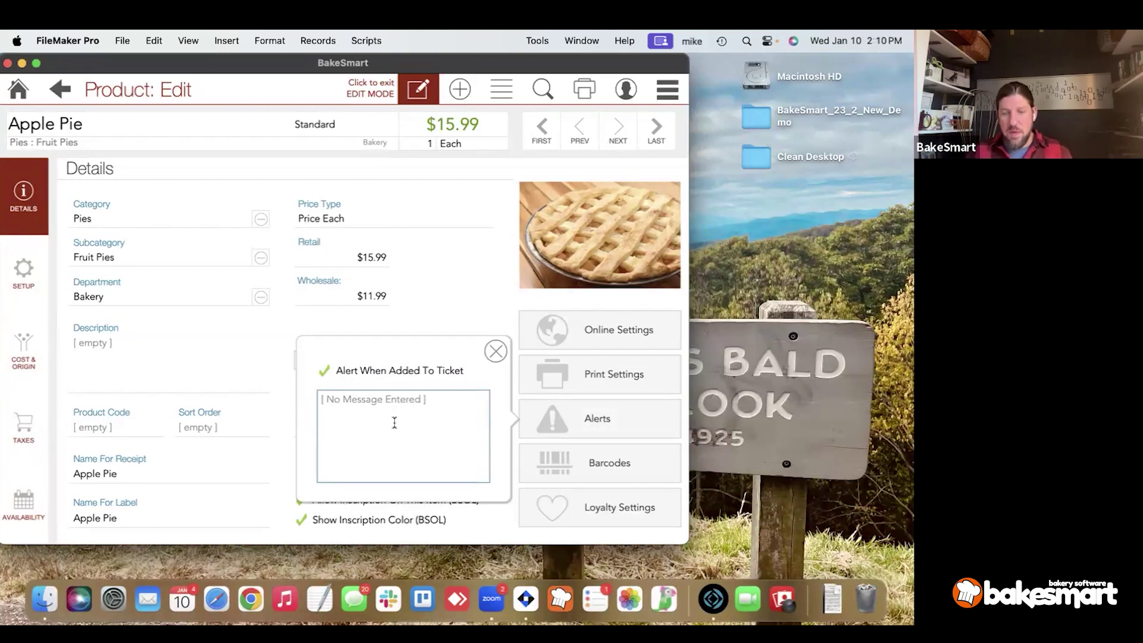
{"action": "type", "text": "Make sure to as"}
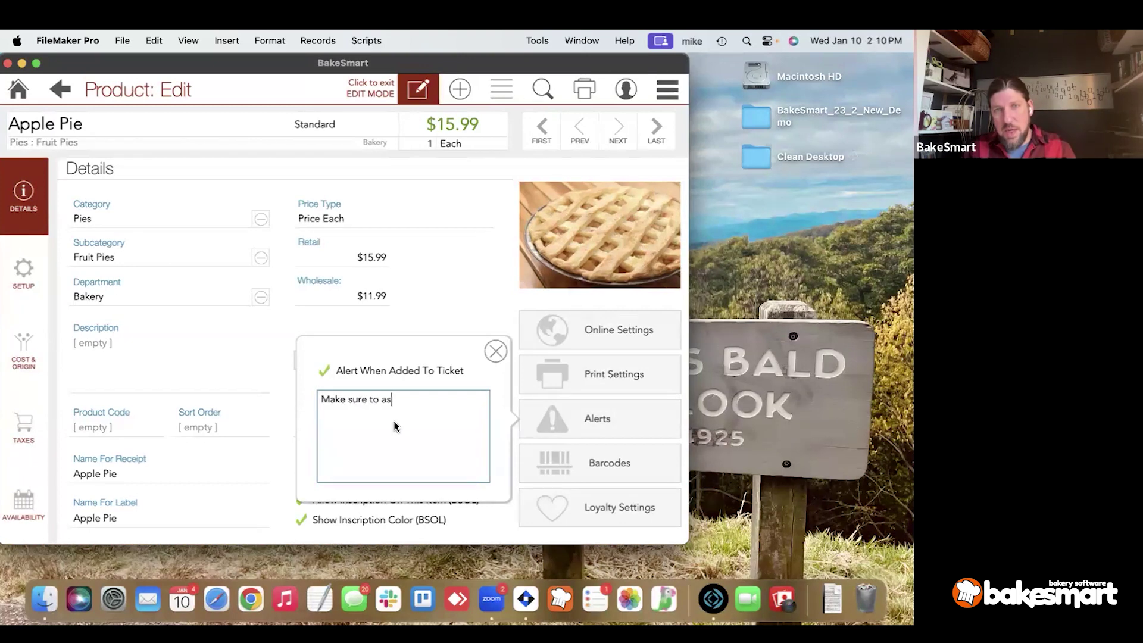
{"action": "type", "text": "k about "}
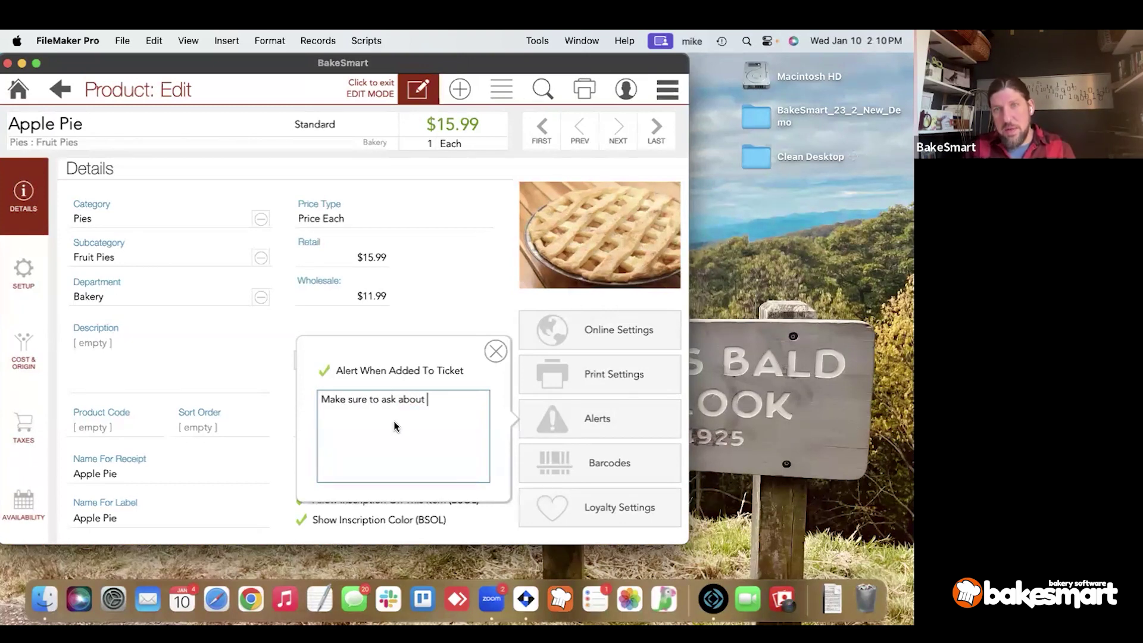
{"action": "type", "text": "pie top "}
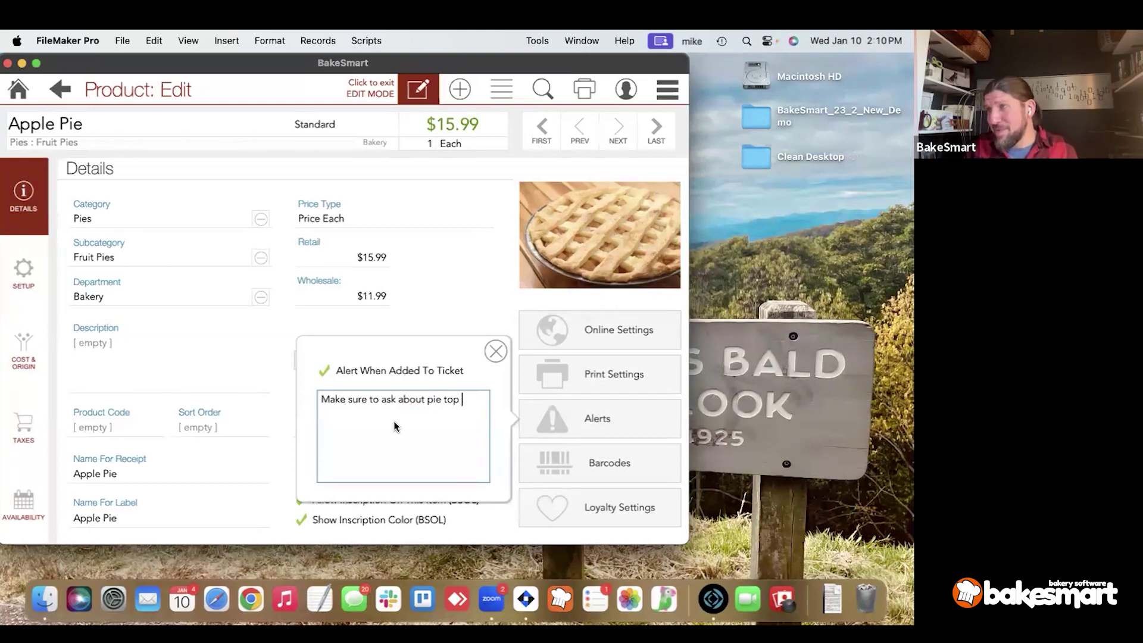
{"action": "type", "text": "type"}
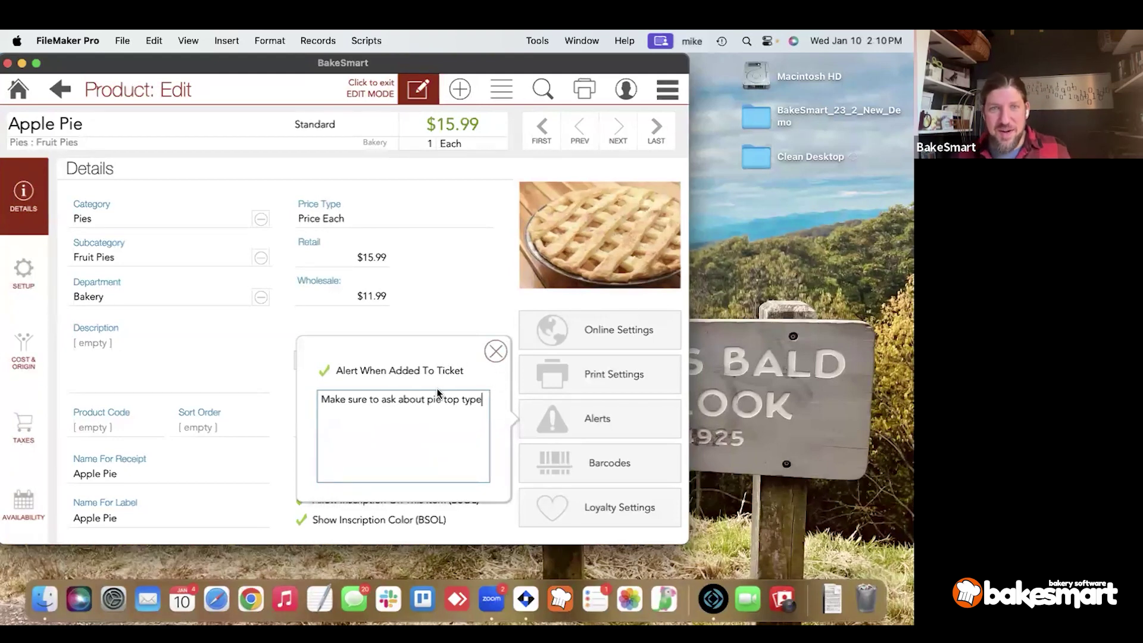
{"action": "left_click", "coordinate": [486, 355]}
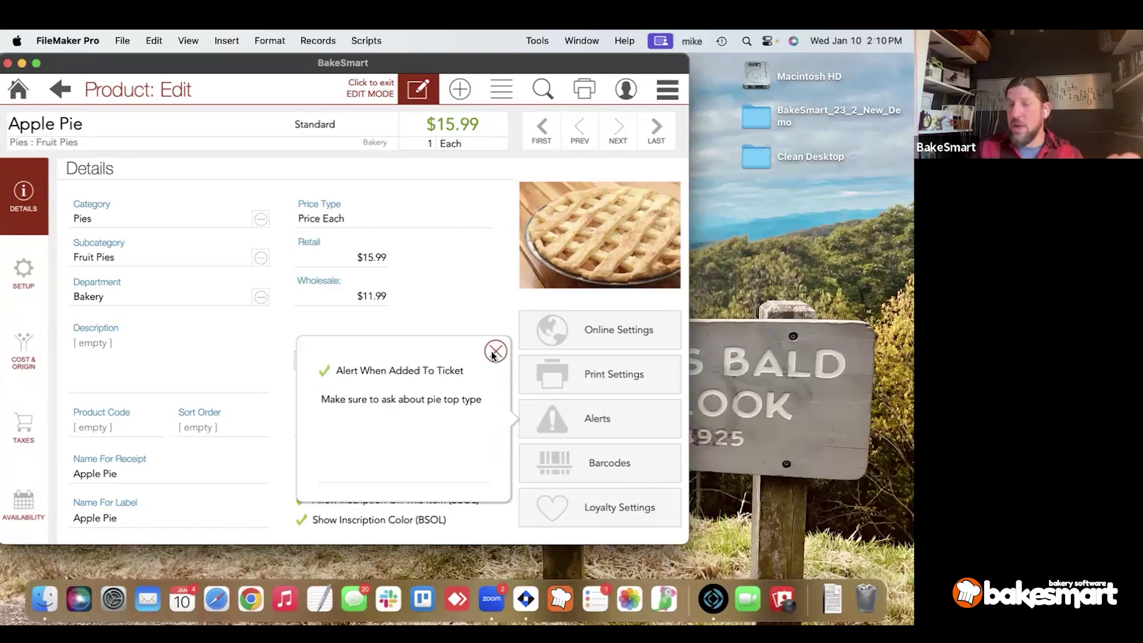
{"action": "left_click", "coordinate": [494, 352]}
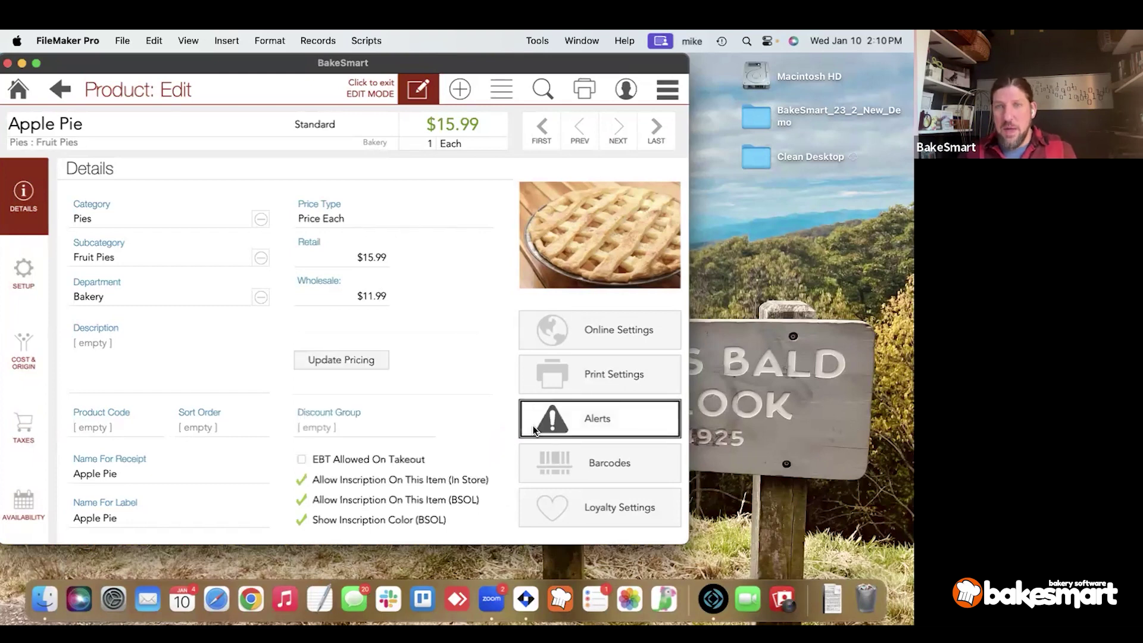
Show Apple Pie's barcode list, which holds barcode 65873454.
{"action": "left_click", "coordinate": [542, 455]}
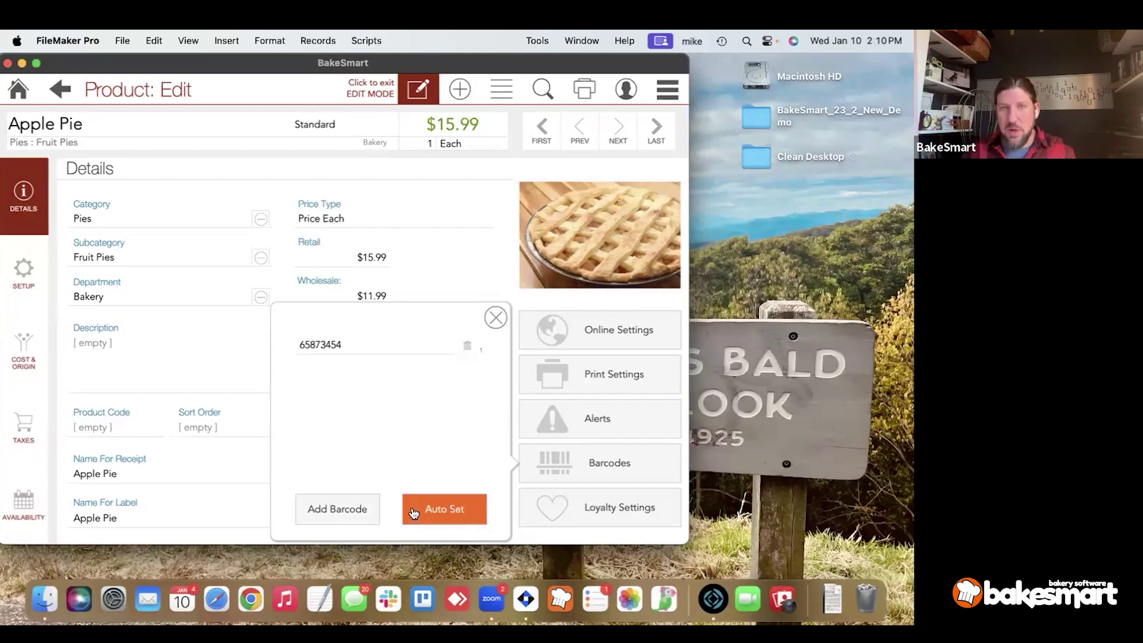
Quit FileMaker Pro with Cmd+Q.
{"action": "key", "text": "super+q"}
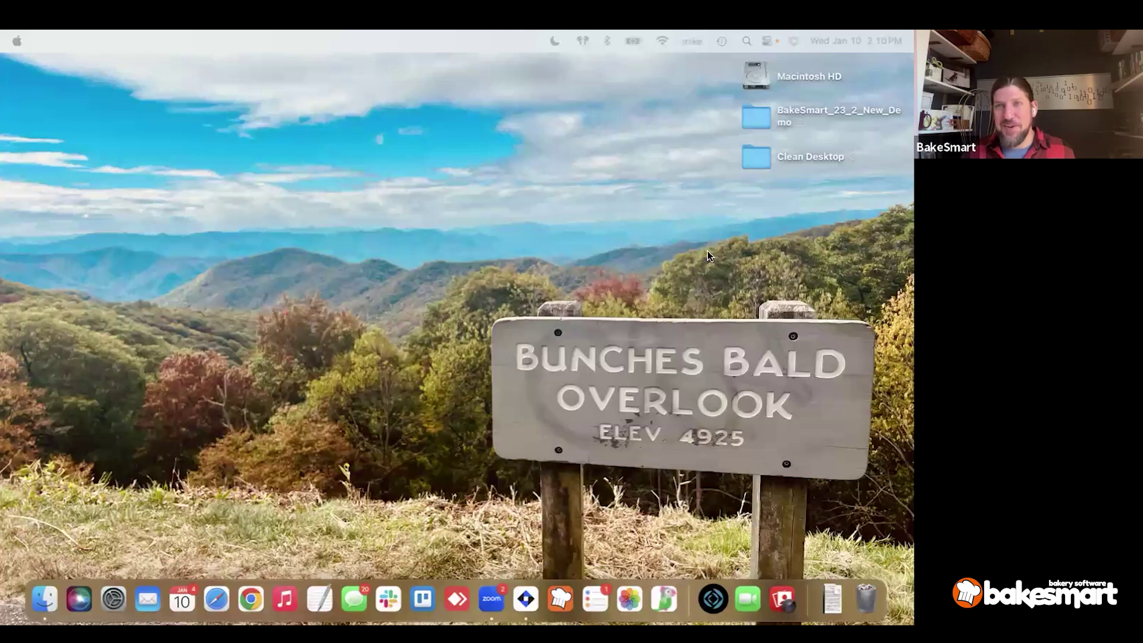
Open Access.fmp12 from the BakeSmart_23_2_New_Demo folder on the desktop.
{"action": "left_click", "coordinate": [750, 108]}
{"action": "double_click", "coordinate": [750, 106]}
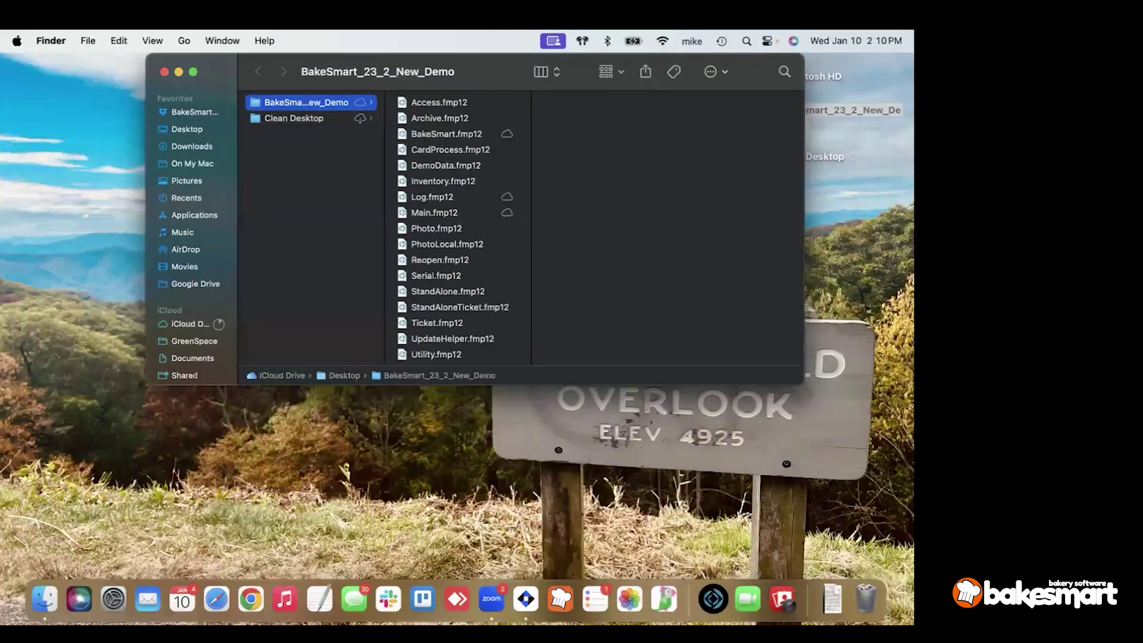
{"action": "left_click", "coordinate": [452, 105]}
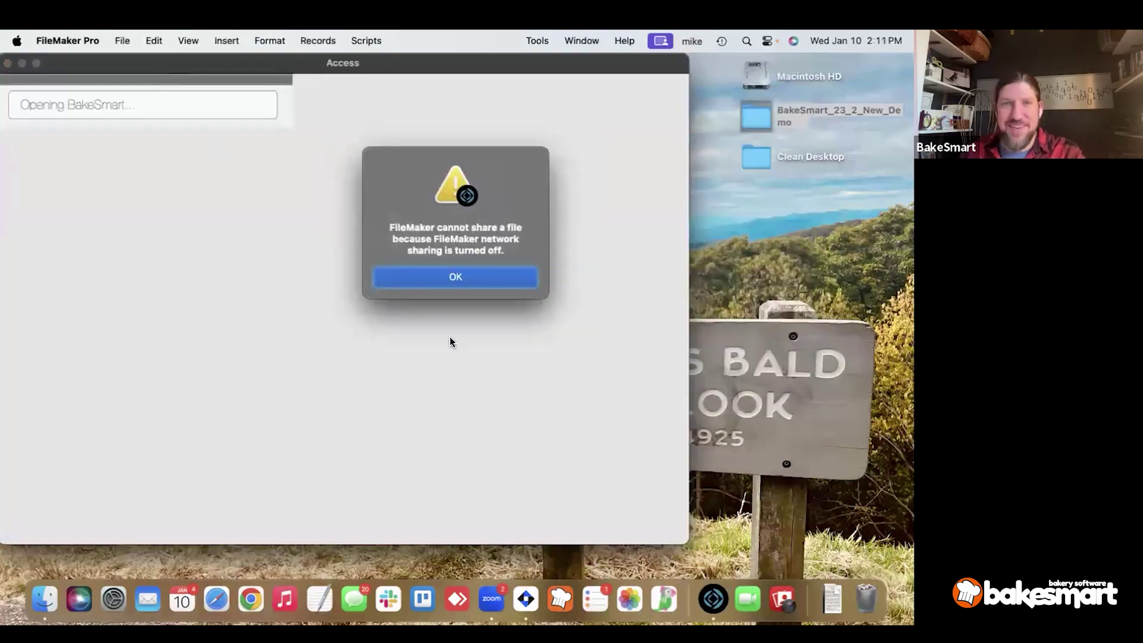
Dismiss the network-sharing alert and log in with the account password.
{"action": "left_click", "coordinate": [454, 276]}
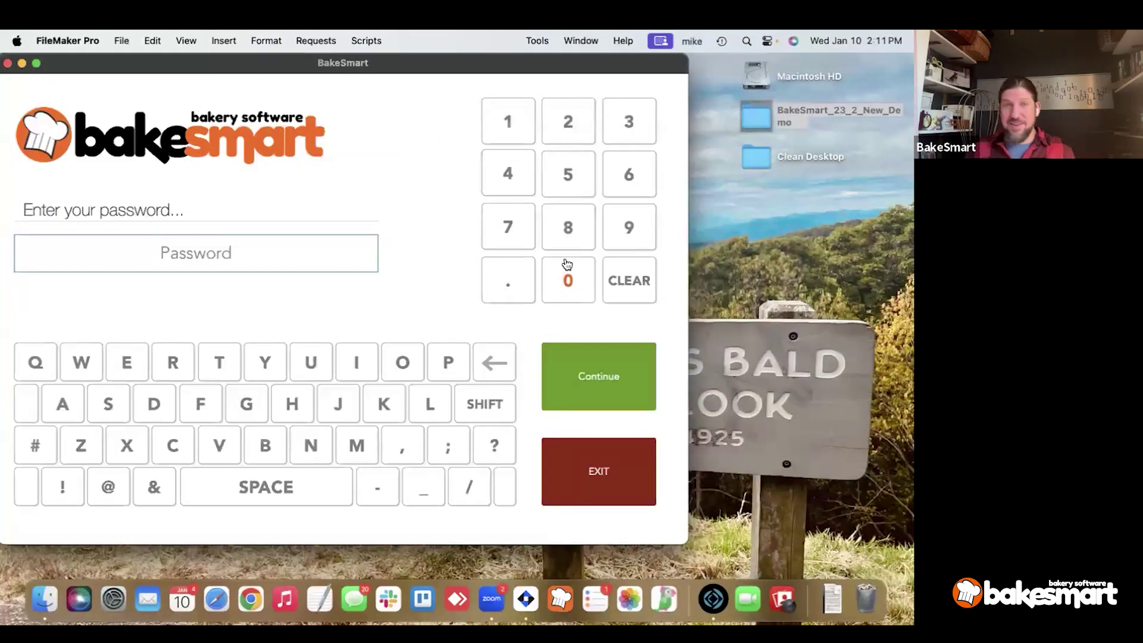
{"action": "type", "text": "•••"}
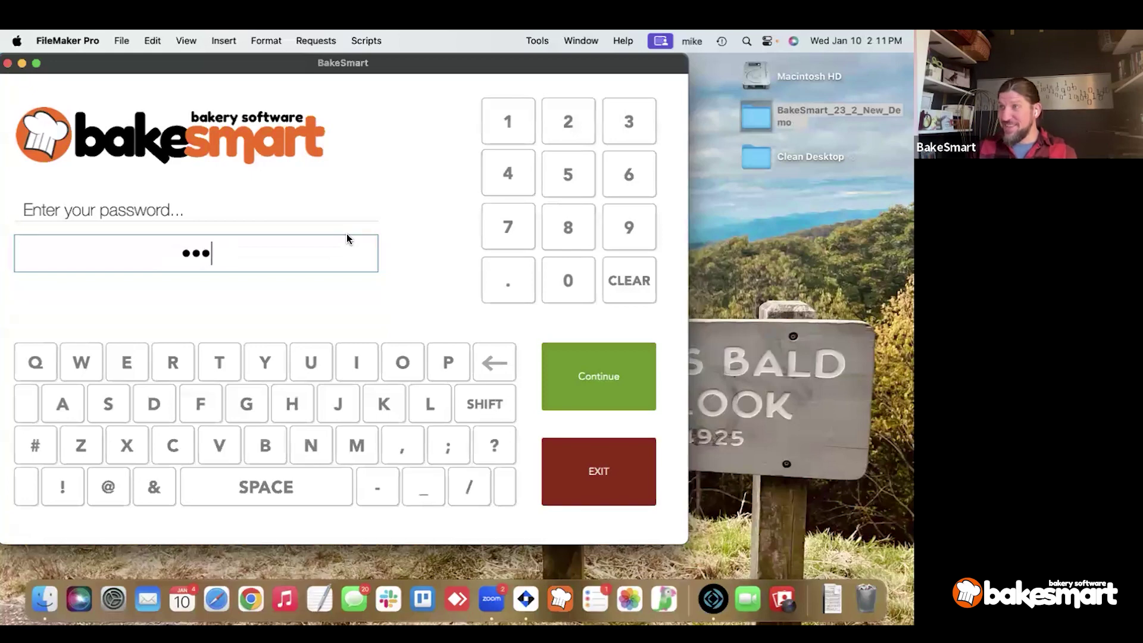
{"action": "key", "text": "Return"}
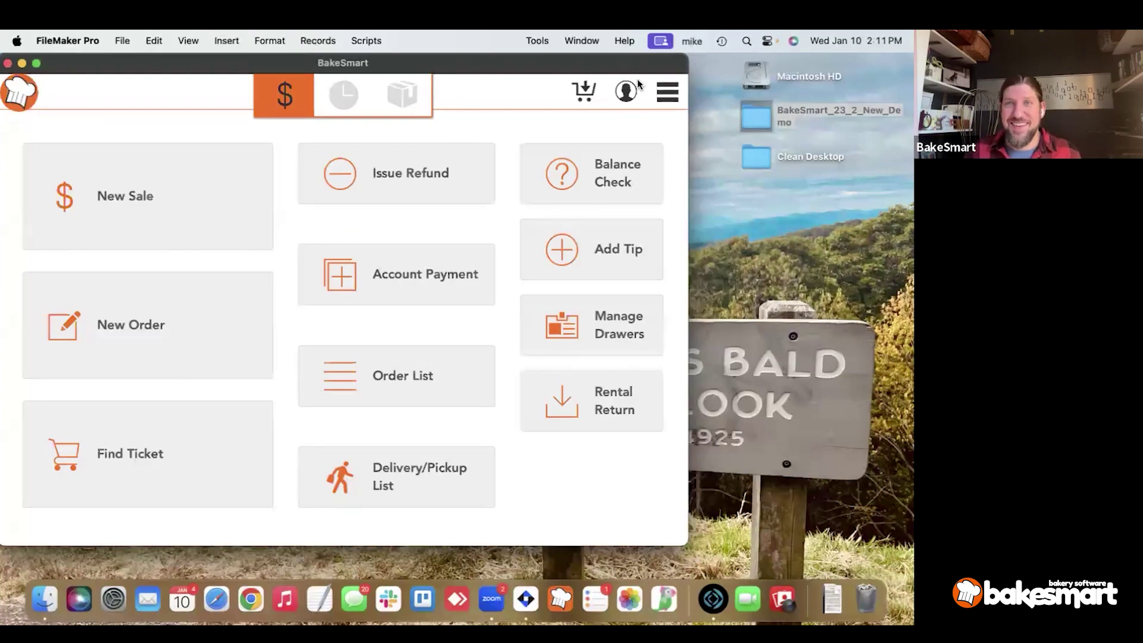
Open Apple Pie from Lists > Products, glance at its barcodes, and enter edit mode.
{"action": "left_click", "coordinate": [667, 91]}
{"action": "left_click", "coordinate": [616, 378]}
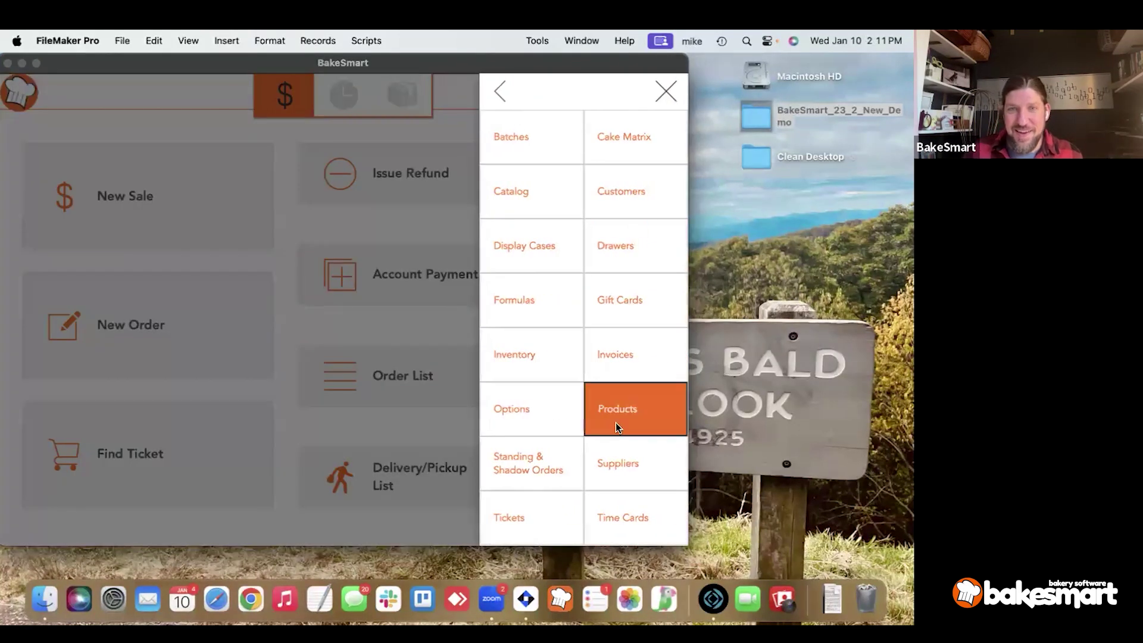
{"action": "left_click", "coordinate": [616, 422]}
{"action": "left_click", "coordinate": [97, 199]}
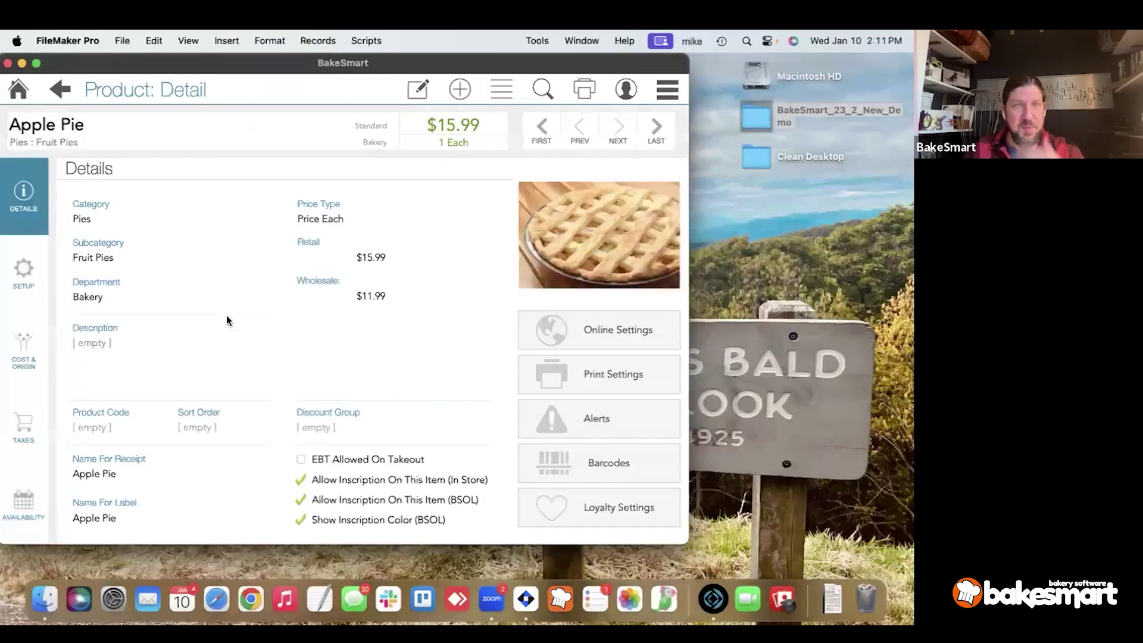
{"action": "left_click", "coordinate": [605, 448]}
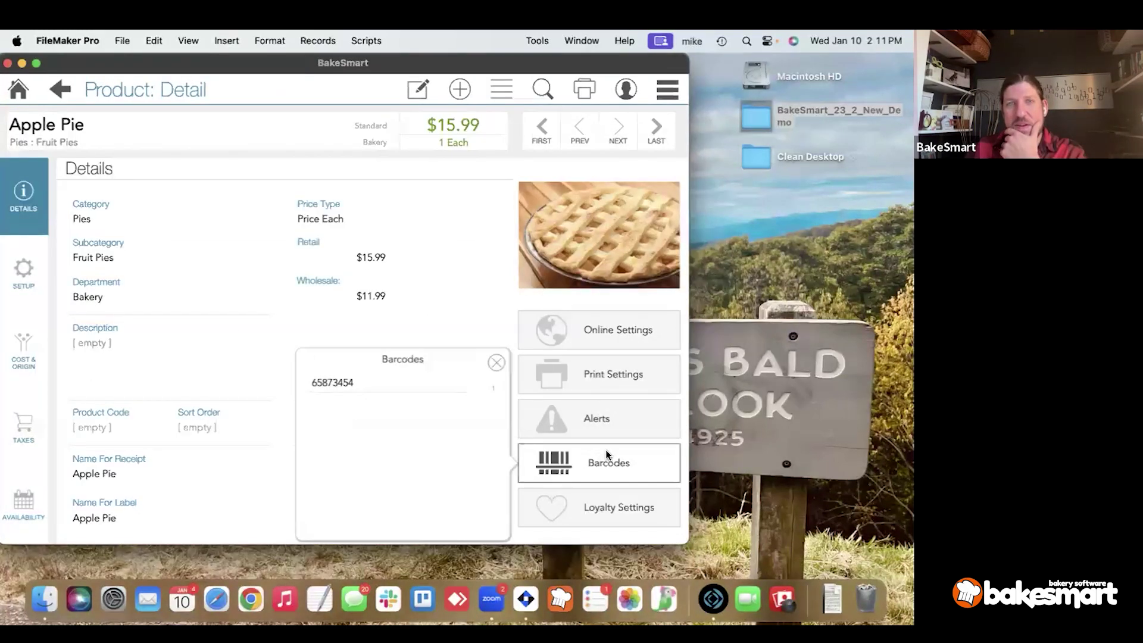
{"action": "left_click", "coordinate": [498, 362]}
{"action": "left_click", "coordinate": [418, 89]}
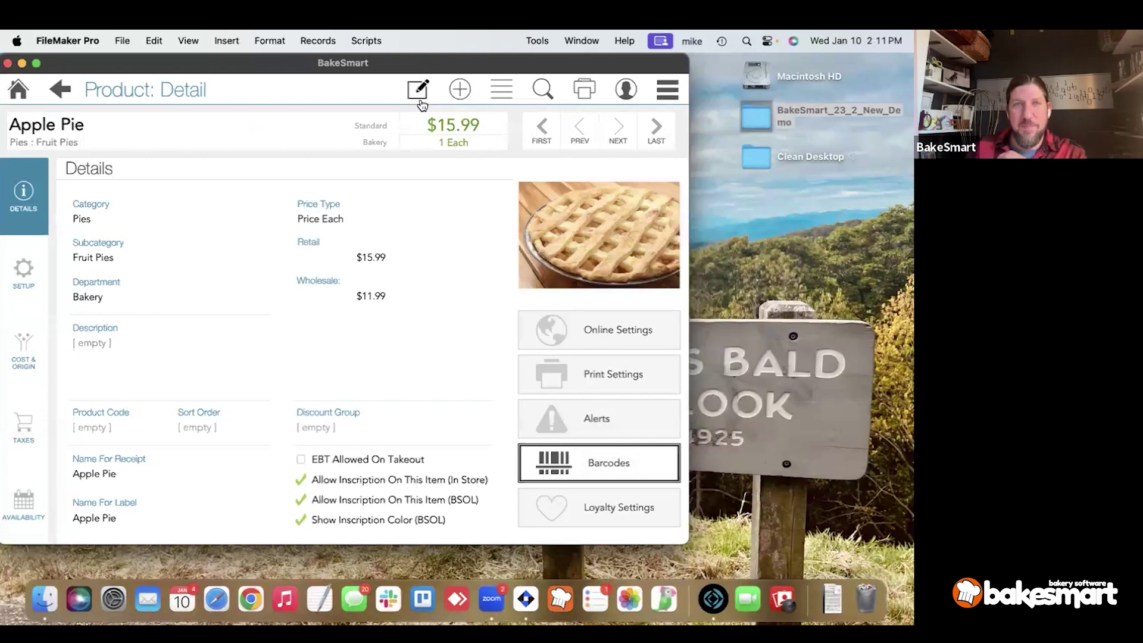
Enter 16 purchase points and 25 redemption points in Apple Pie's Loyalty Settings.
{"action": "left_click", "coordinate": [588, 519]}
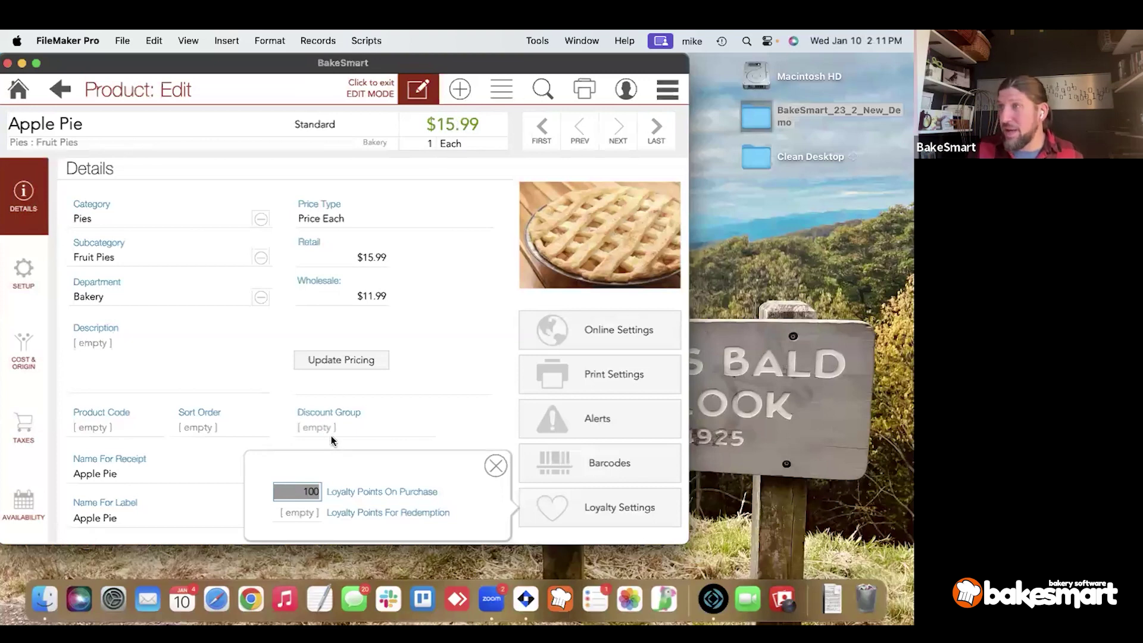
{"action": "type", "text": "16"}
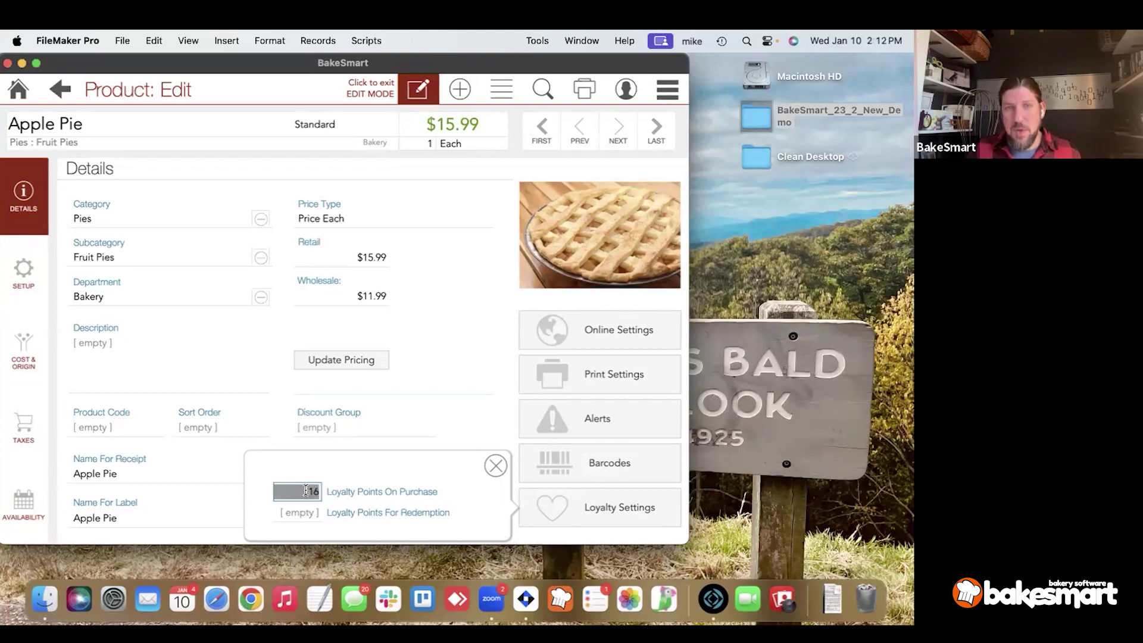
{"action": "left_click", "coordinate": [316, 465]}
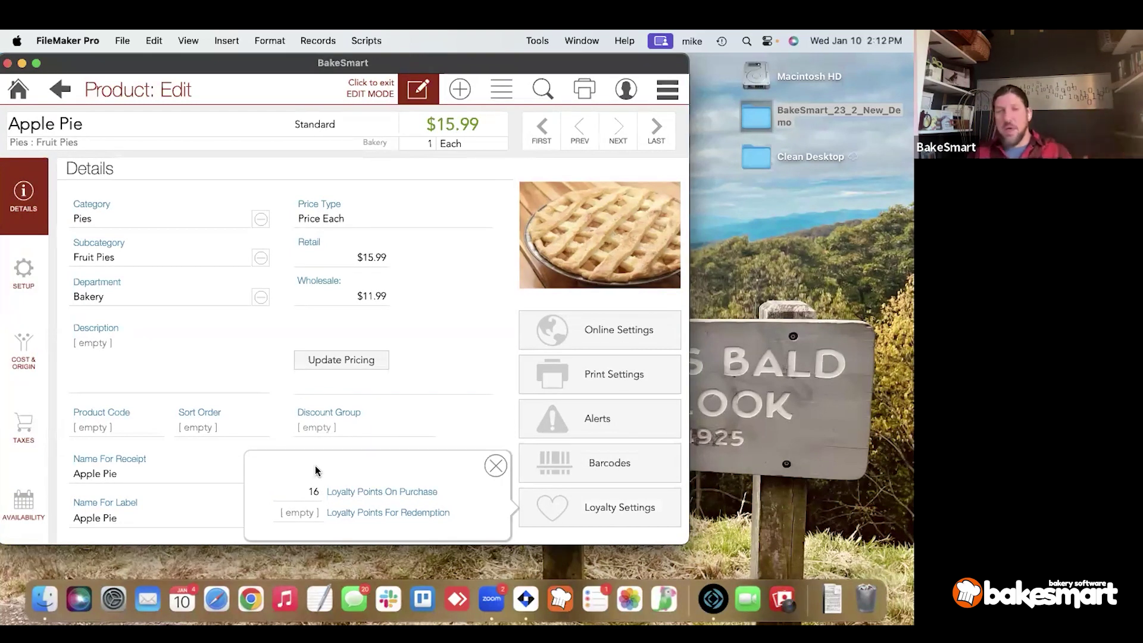
{"action": "left_click", "coordinate": [307, 492]}
{"action": "double_click", "coordinate": [306, 489]}
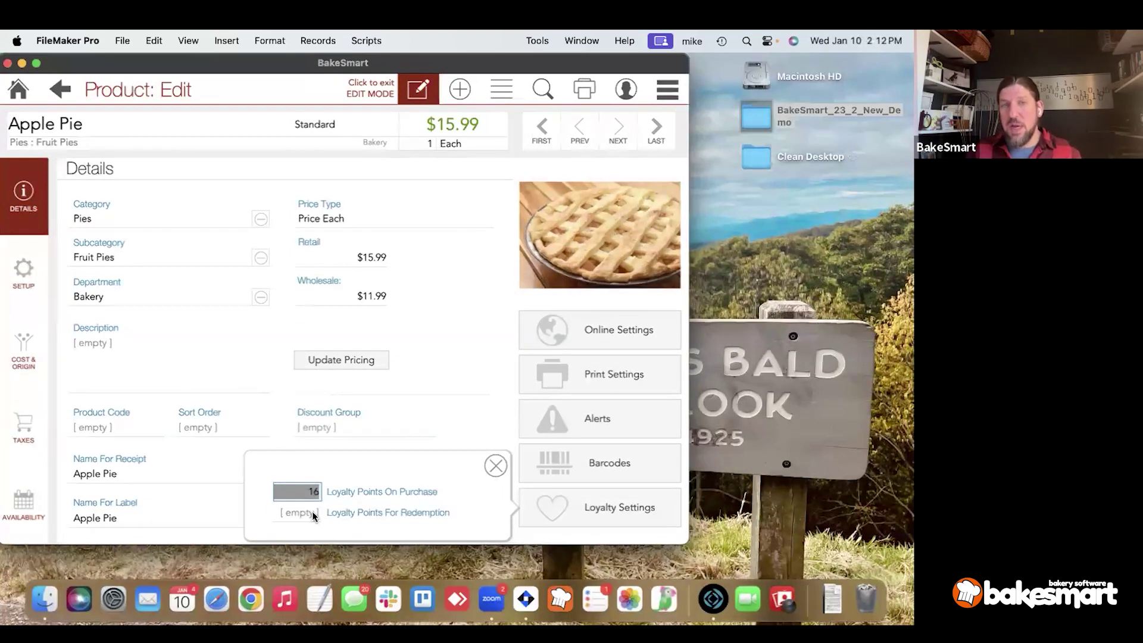
{"action": "left_click", "coordinate": [310, 513]}
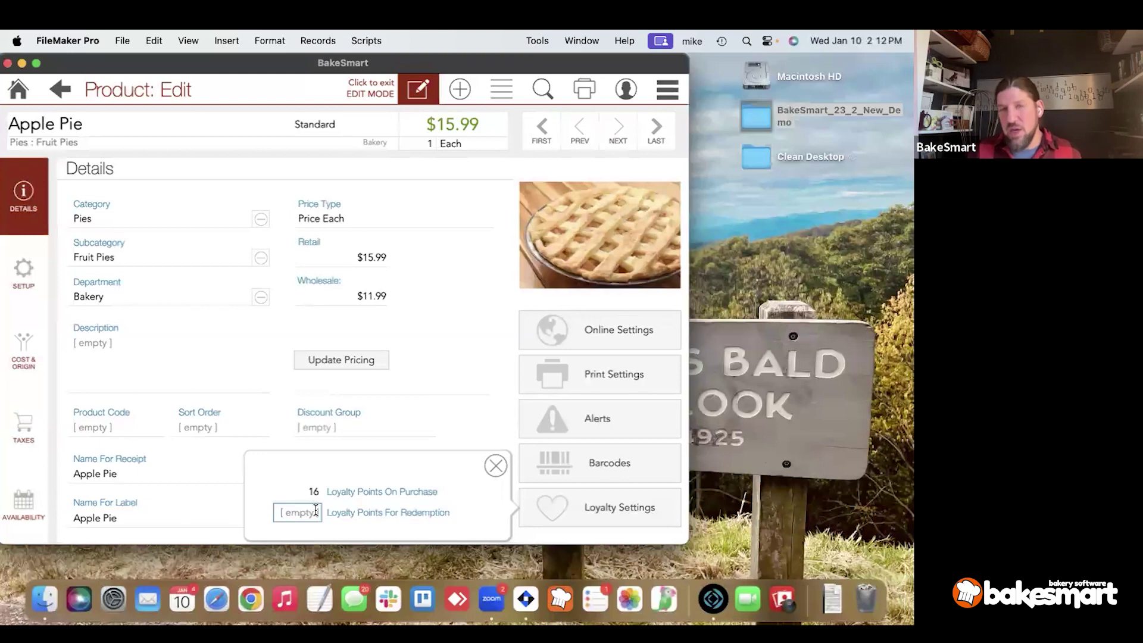
{"action": "type", "text": "250"}
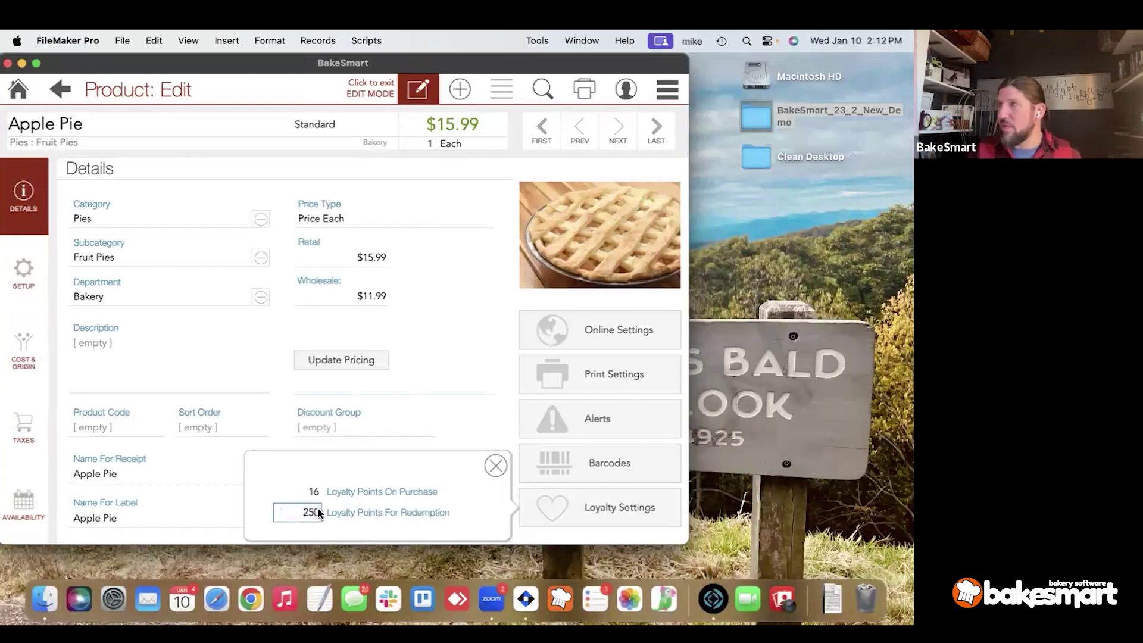
Clear both loyalty point values so they stay empty, then close Loyalty Settings.
{"action": "key", "text": "shift+Tab"}
{"action": "key", "text": "BackSpace"}
{"action": "left_click", "coordinate": [351, 464]}
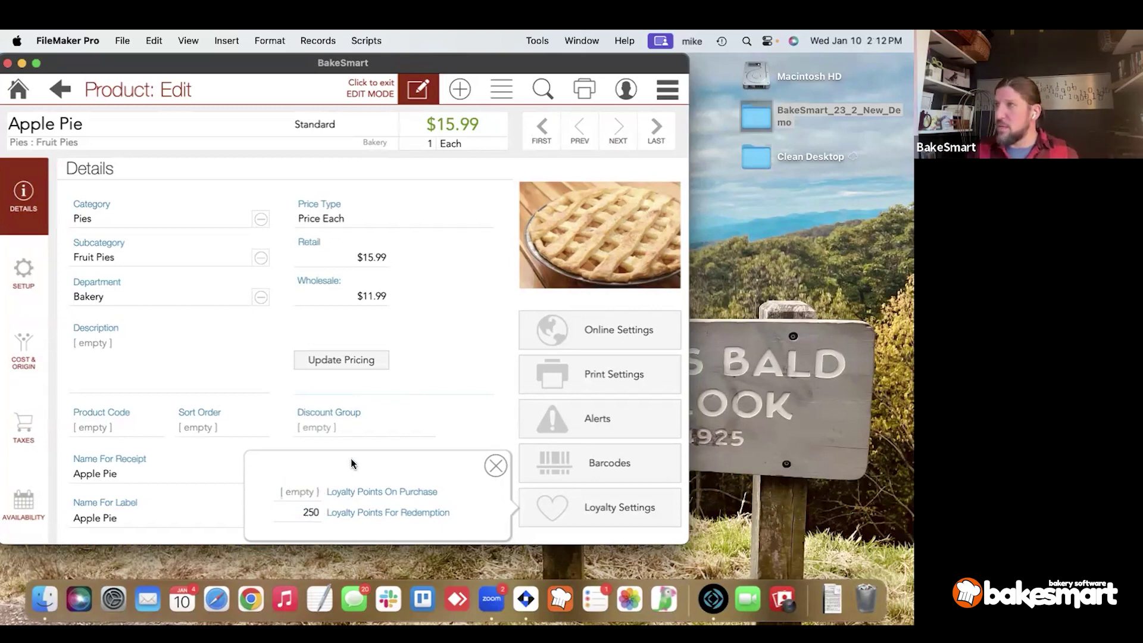
{"action": "left_click", "coordinate": [312, 512]}
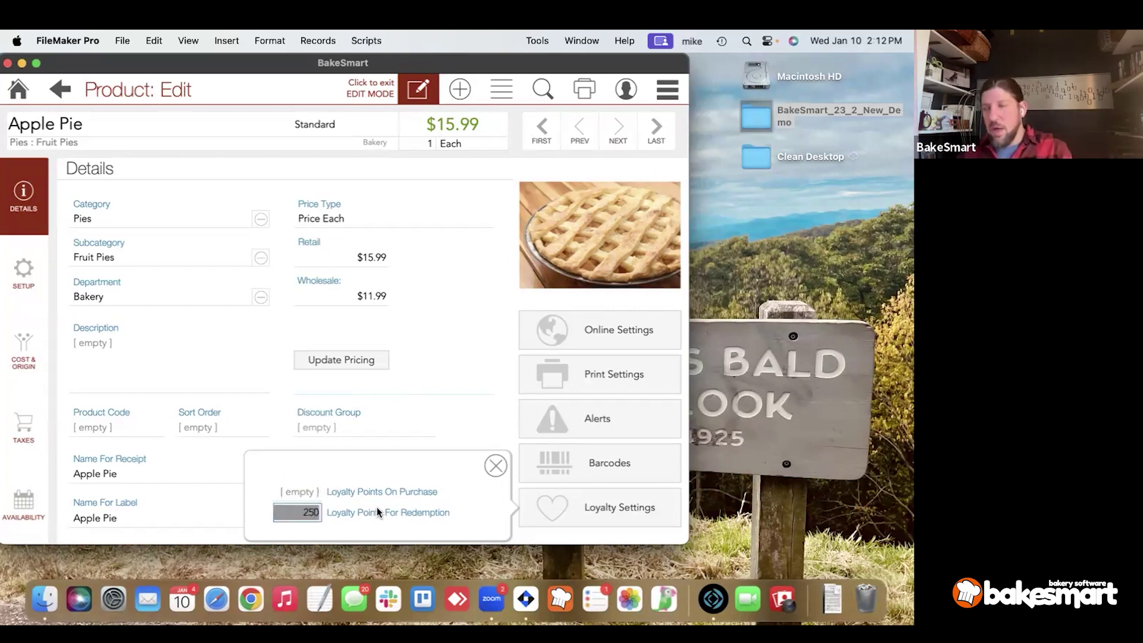
{"action": "key", "text": "BackSpace"}
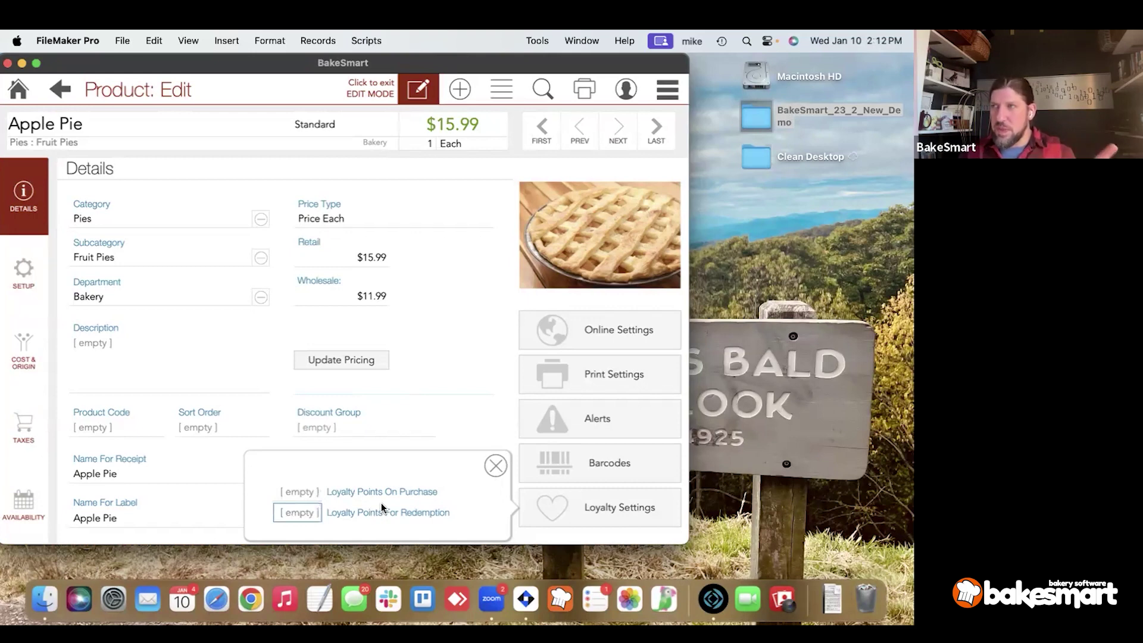
{"action": "left_click", "coordinate": [494, 465]}
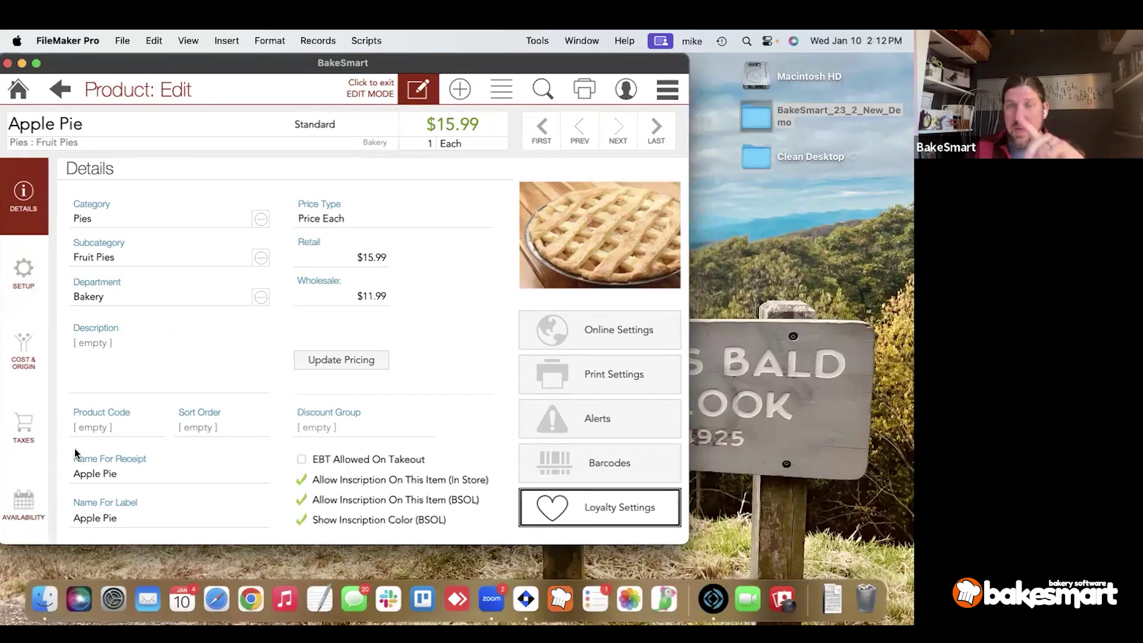
{"action": "left_click", "coordinate": [304, 126]}
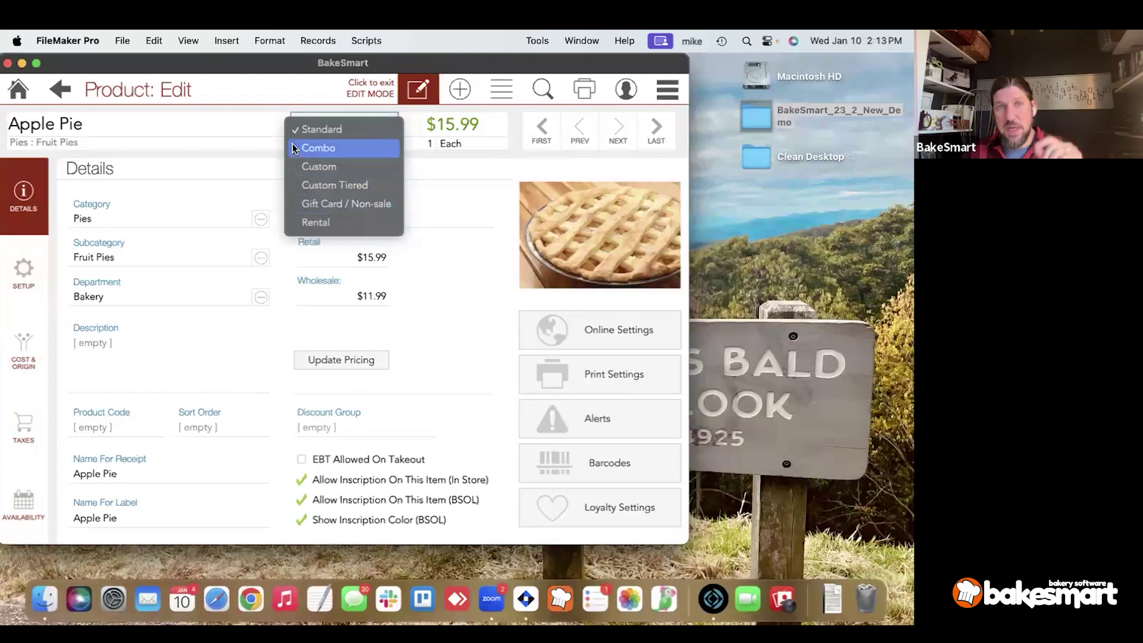
{"action": "left_click", "coordinate": [275, 225]}
{"action": "left_click", "coordinate": [215, 166]}
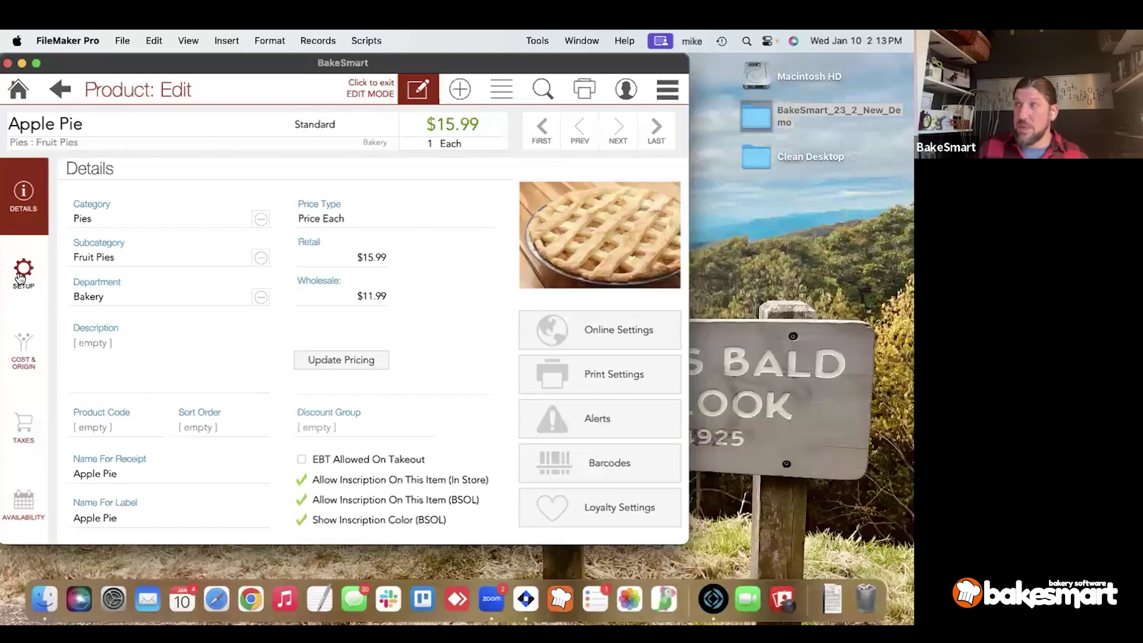
{"action": "left_click", "coordinate": [21, 277]}
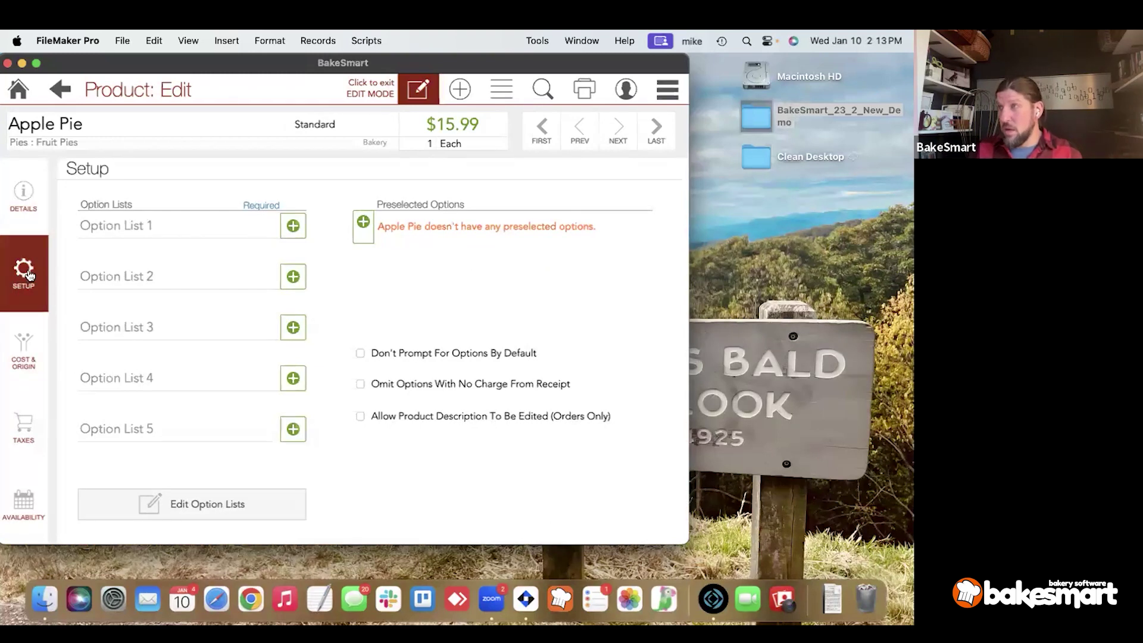
{"action": "mouse_move", "coordinate": [5, 268]}
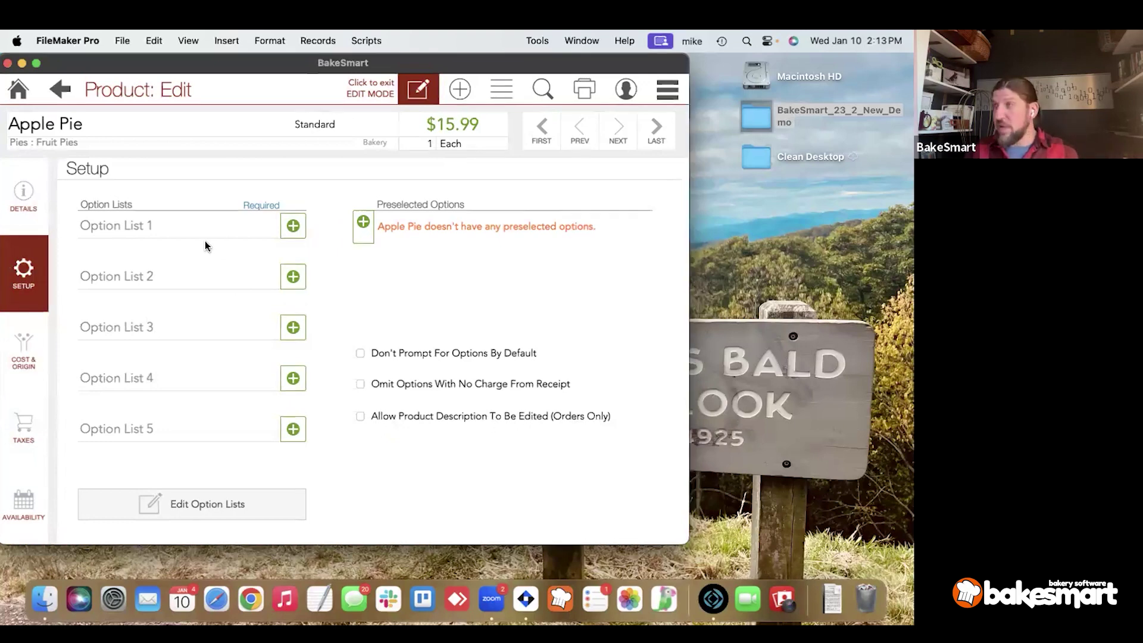
{"action": "left_click", "coordinate": [197, 226]}
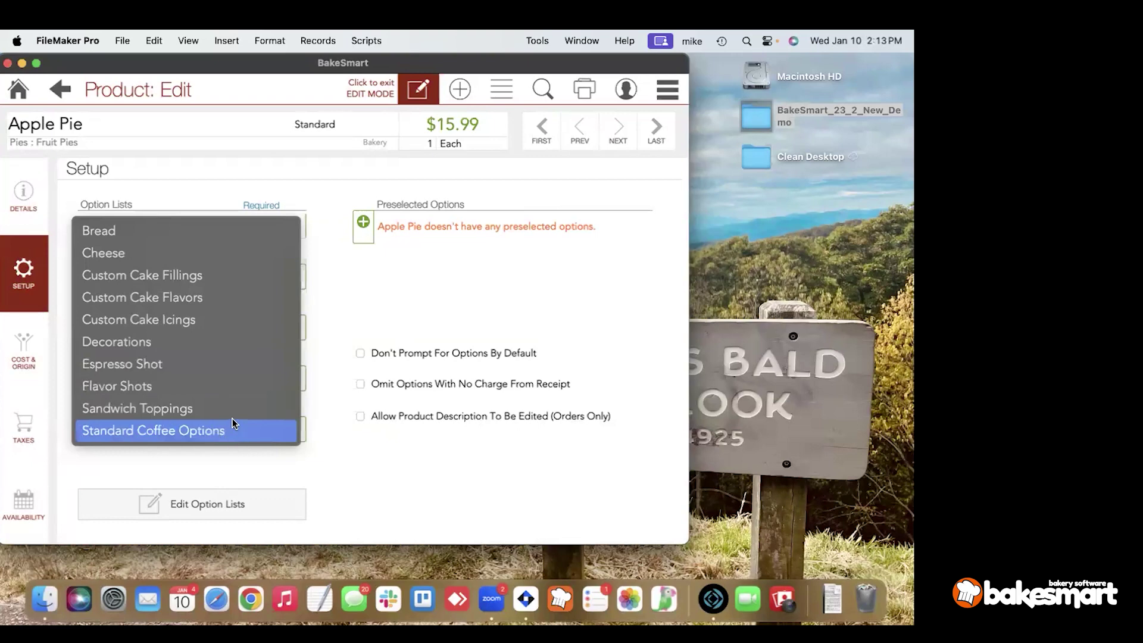
{"action": "left_click", "coordinate": [340, 438]}
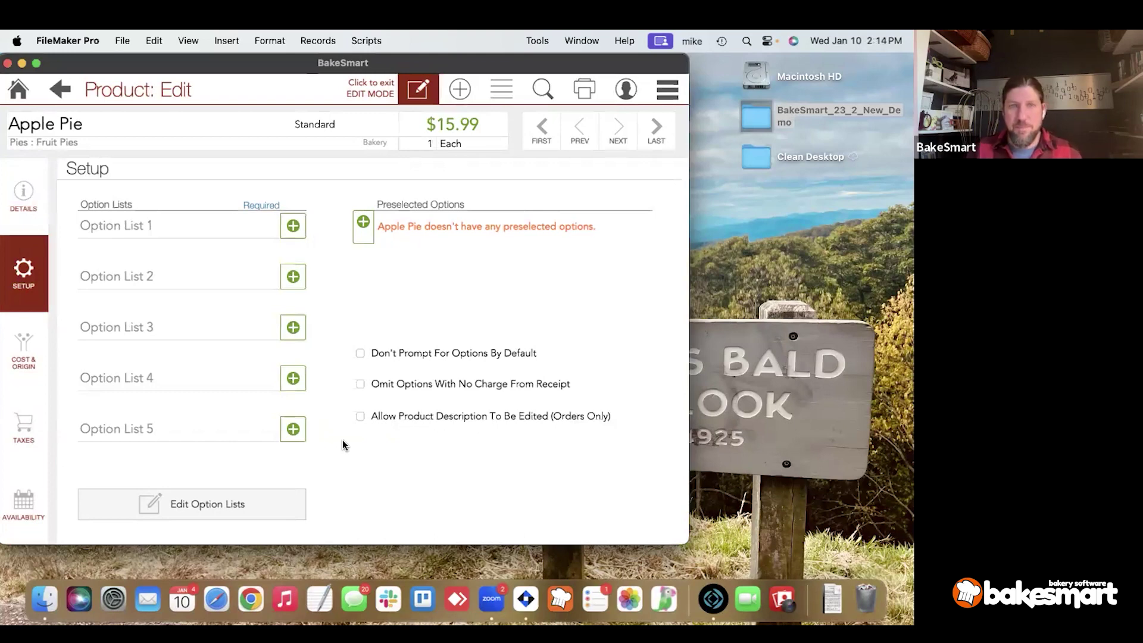
Create a new option list named Pie Toppings with Lattice as its first option.
{"action": "left_click", "coordinate": [187, 504]}
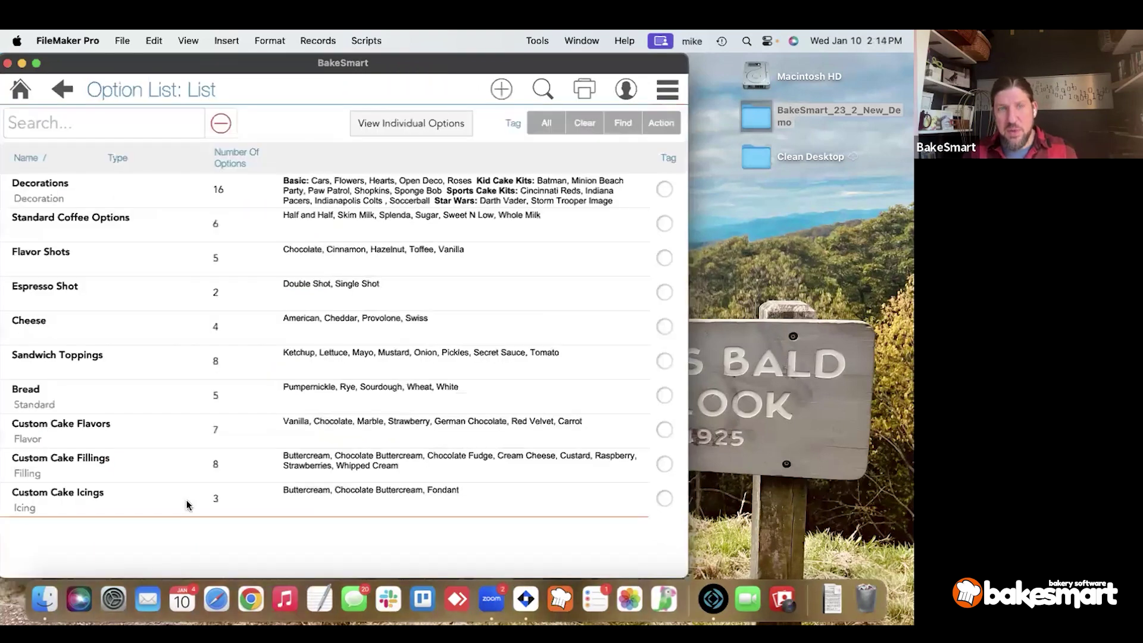
{"action": "left_click", "coordinate": [498, 95]}
{"action": "type", "text": "Pie Toppings"}
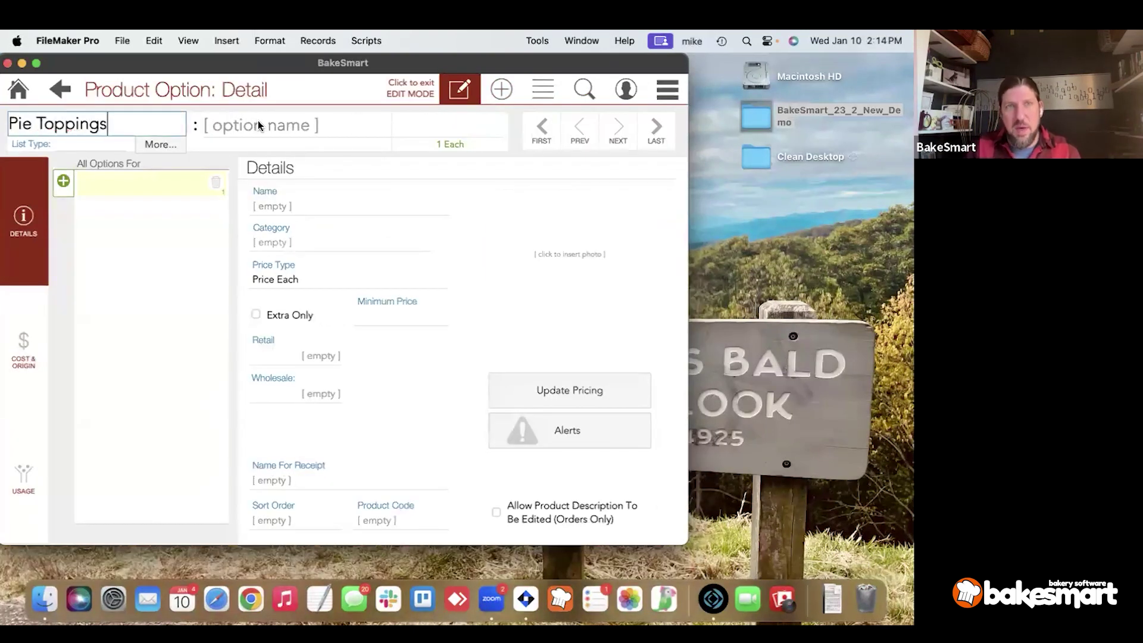
{"action": "left_click", "coordinate": [259, 120]}
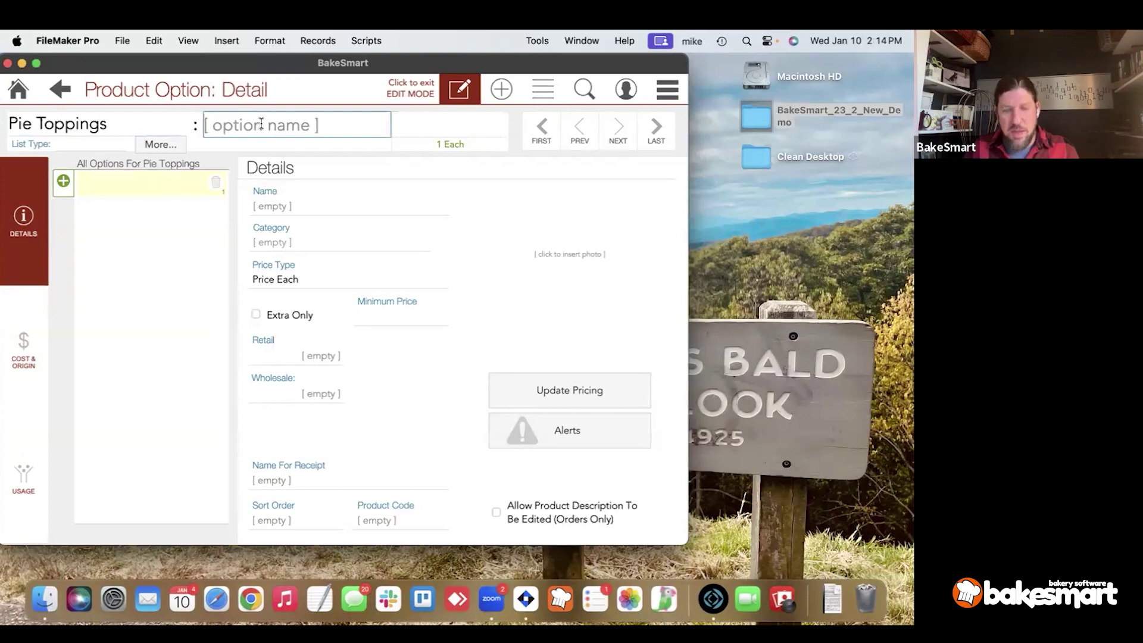
{"action": "type", "text": "Lattice"}
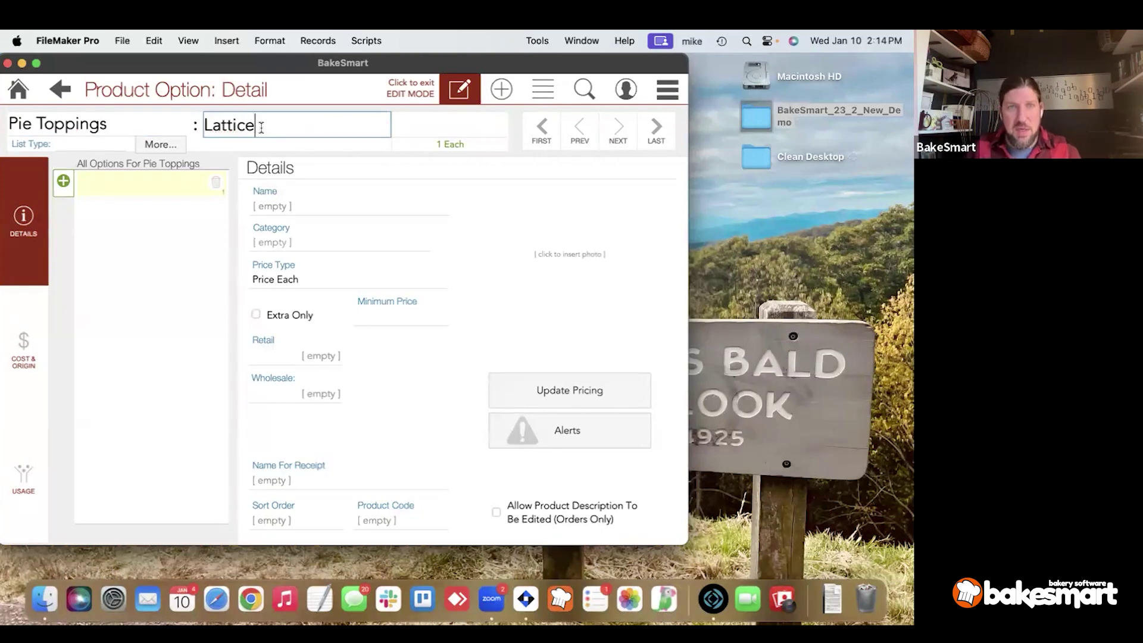
{"action": "left_click", "coordinate": [258, 151]}
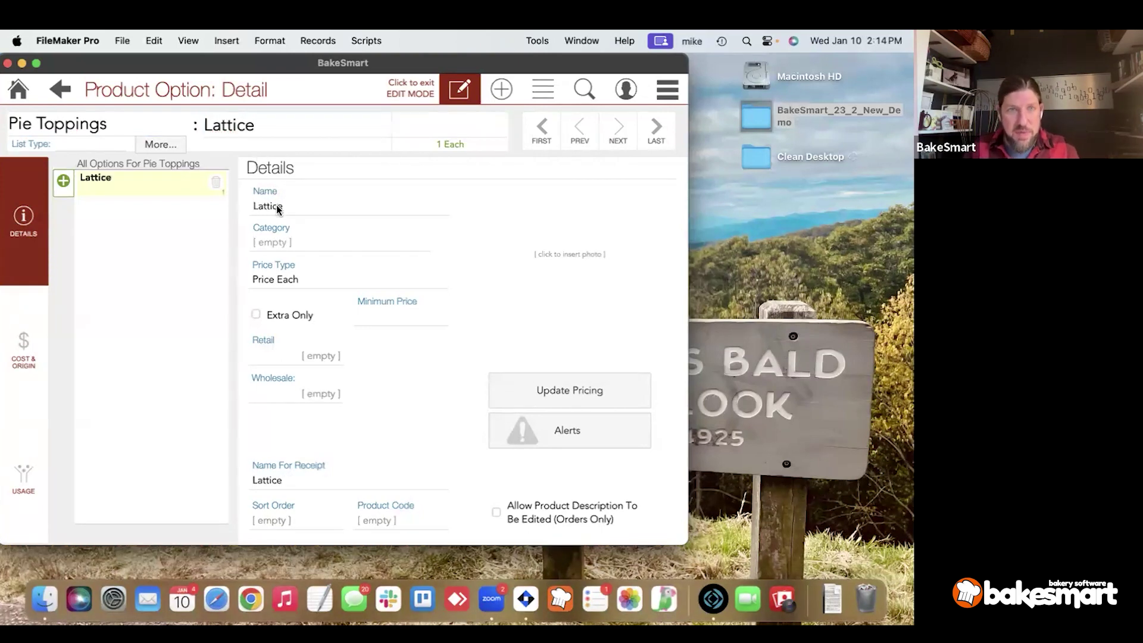
Add Pie Cover as the second Pie Toppings option.
{"action": "left_click", "coordinate": [63, 181]}
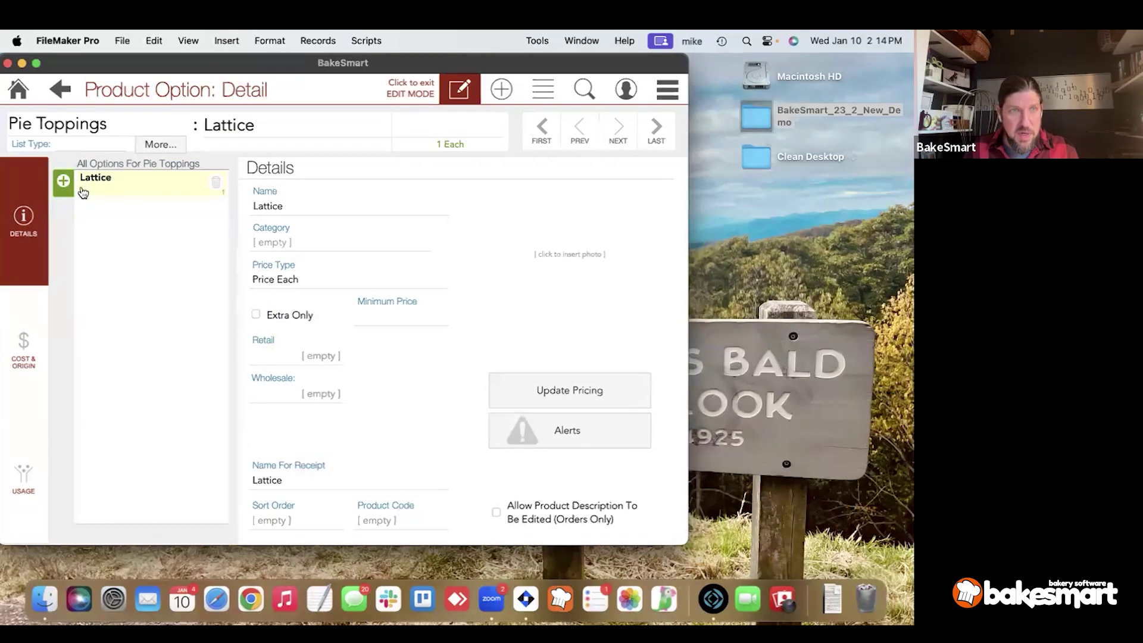
{"action": "left_click", "coordinate": [266, 124]}
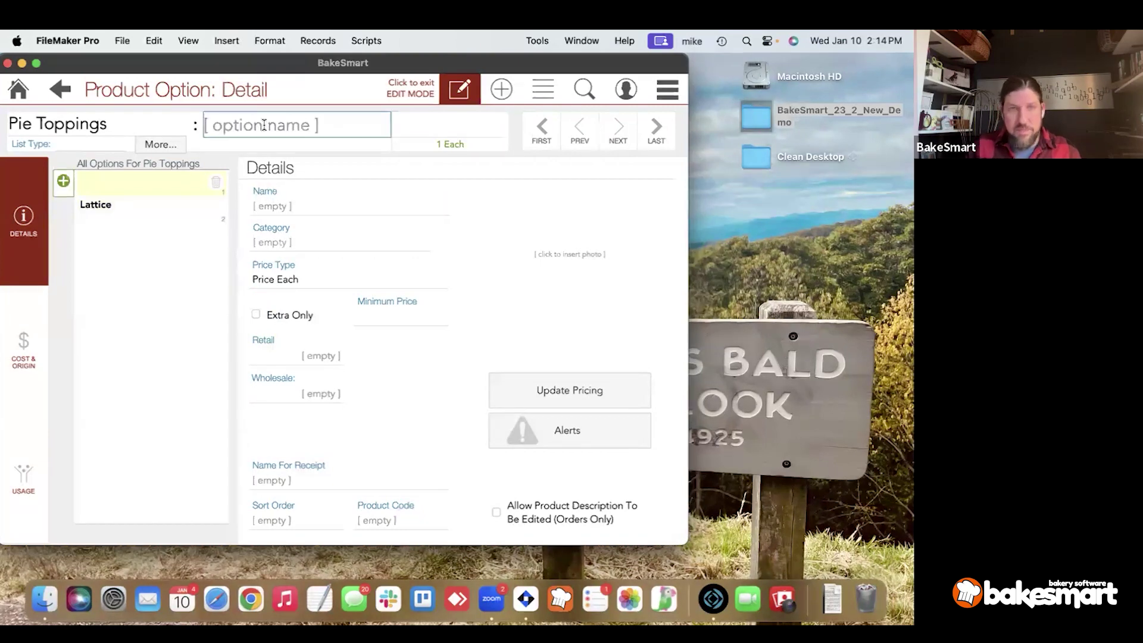
{"action": "type", "text": "Pie Cover"}
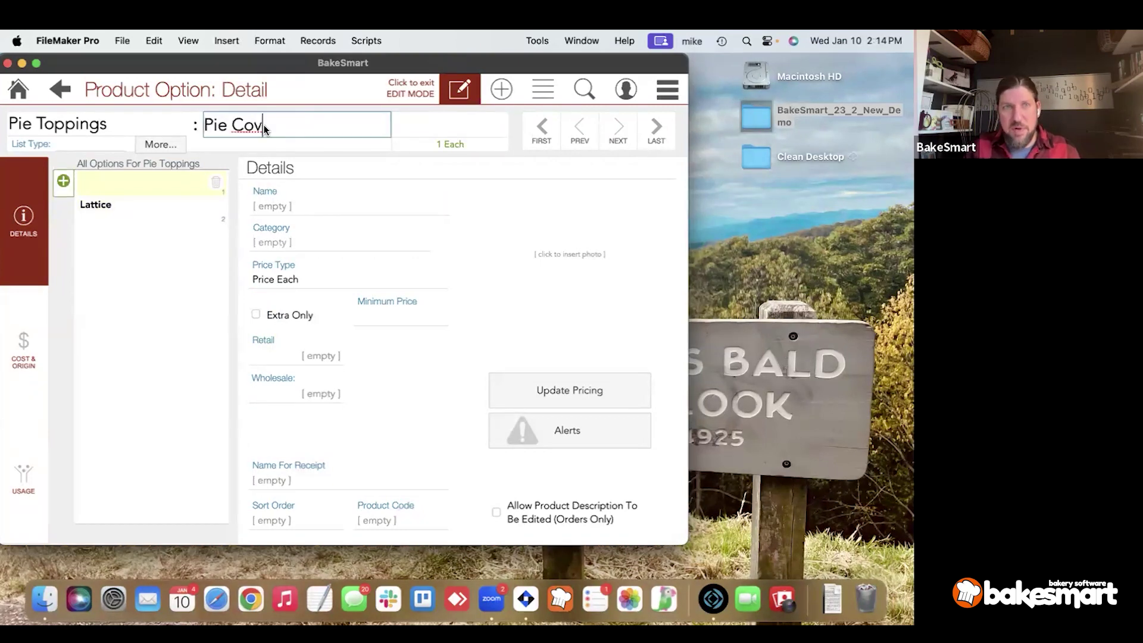
{"action": "left_click", "coordinate": [246, 170]}
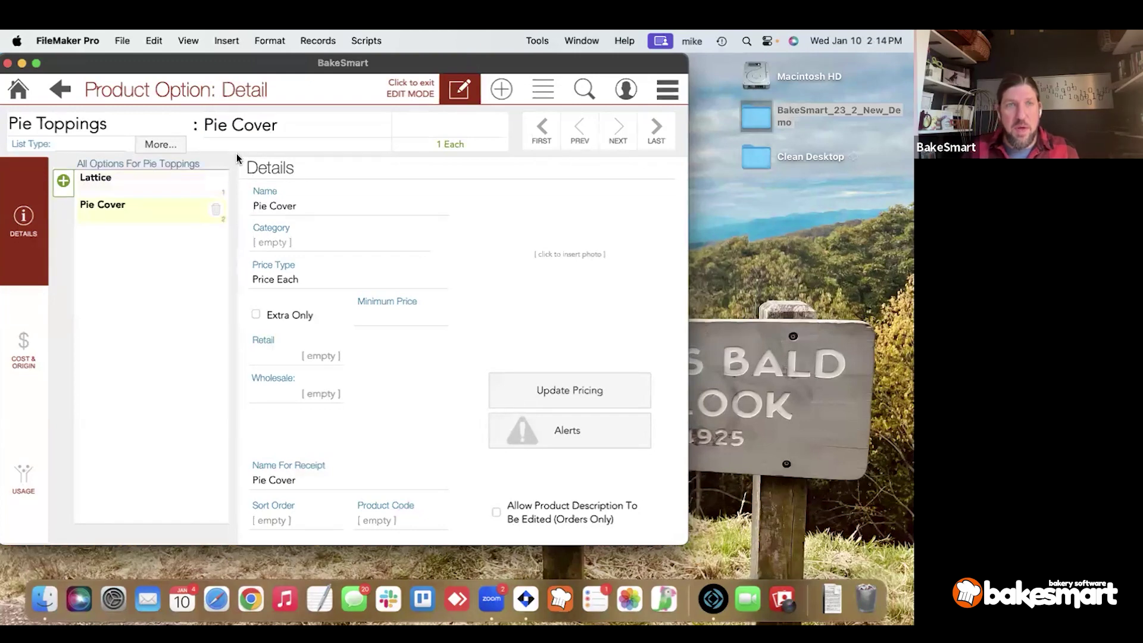
Add Crimped with a $3.00 retail price, then return to the option lists.
{"action": "left_click", "coordinate": [64, 181]}
{"action": "type", "text": "Crimpt"}
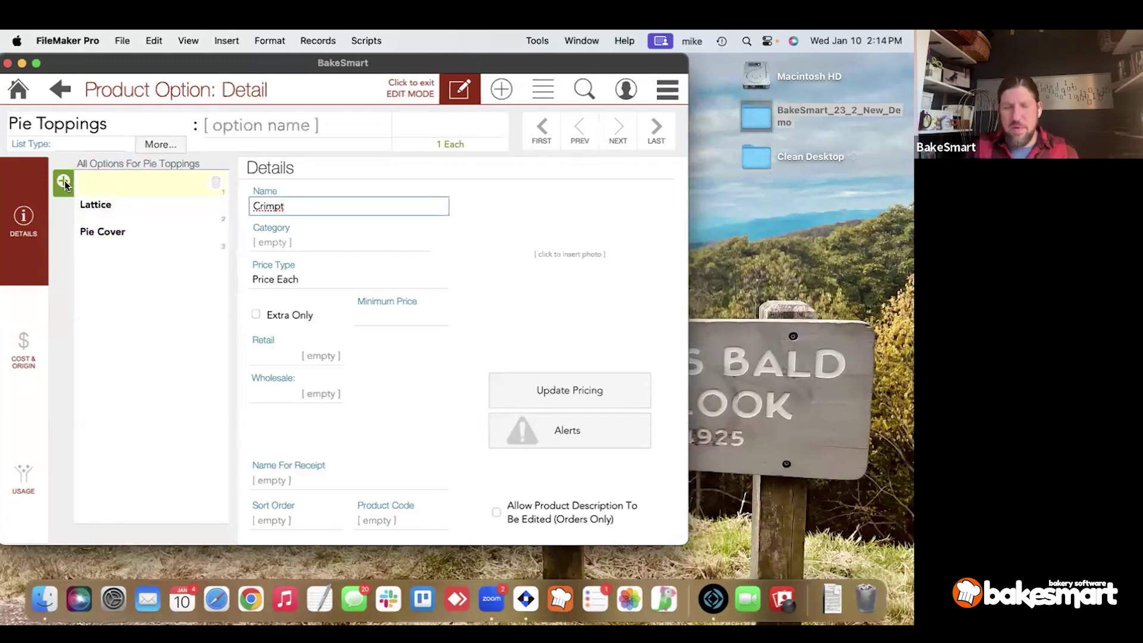
{"action": "key", "text": "BackSpace"}
{"action": "type", "text": "ed"}
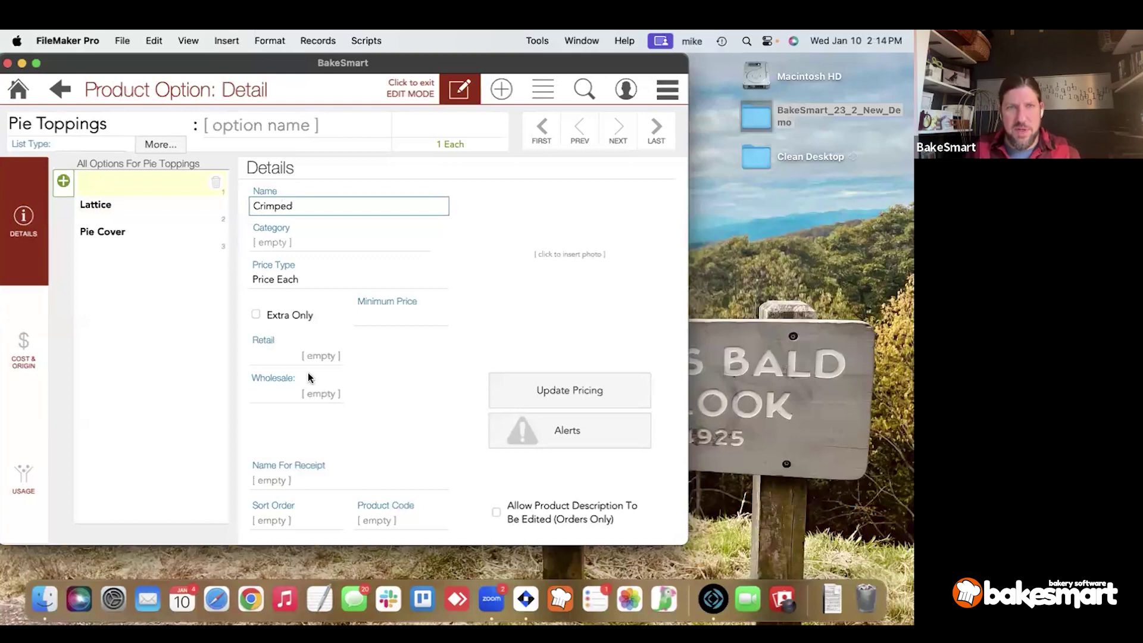
{"action": "left_click", "coordinate": [334, 351]}
{"action": "type", "text": "3"}
{"action": "left_click", "coordinate": [409, 349]}
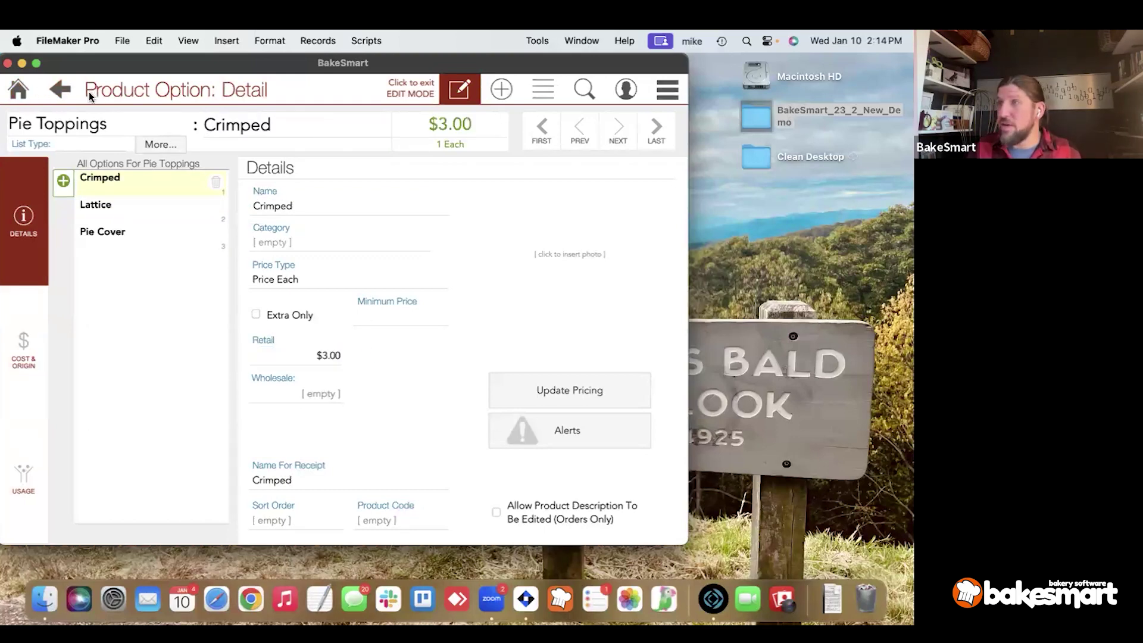
{"action": "left_click", "coordinate": [60, 89]}
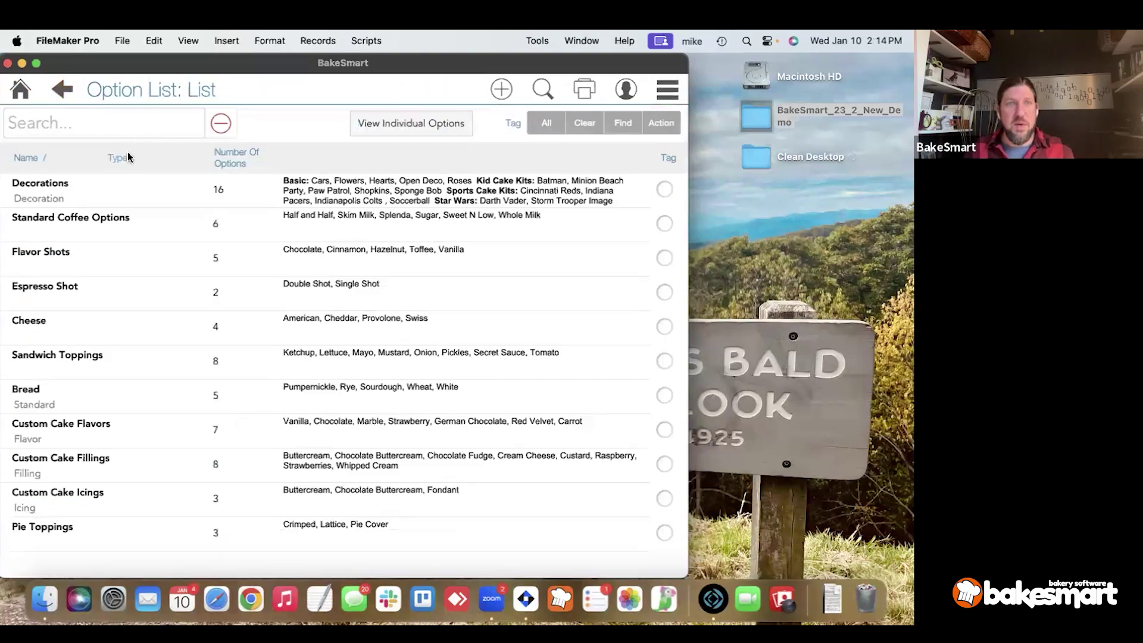
Set Apple Pie's Option List 1 to Pie Toppings, mark it Required, and preselect Lattice.
{"action": "left_click", "coordinate": [62, 90]}
{"action": "left_click", "coordinate": [163, 229]}
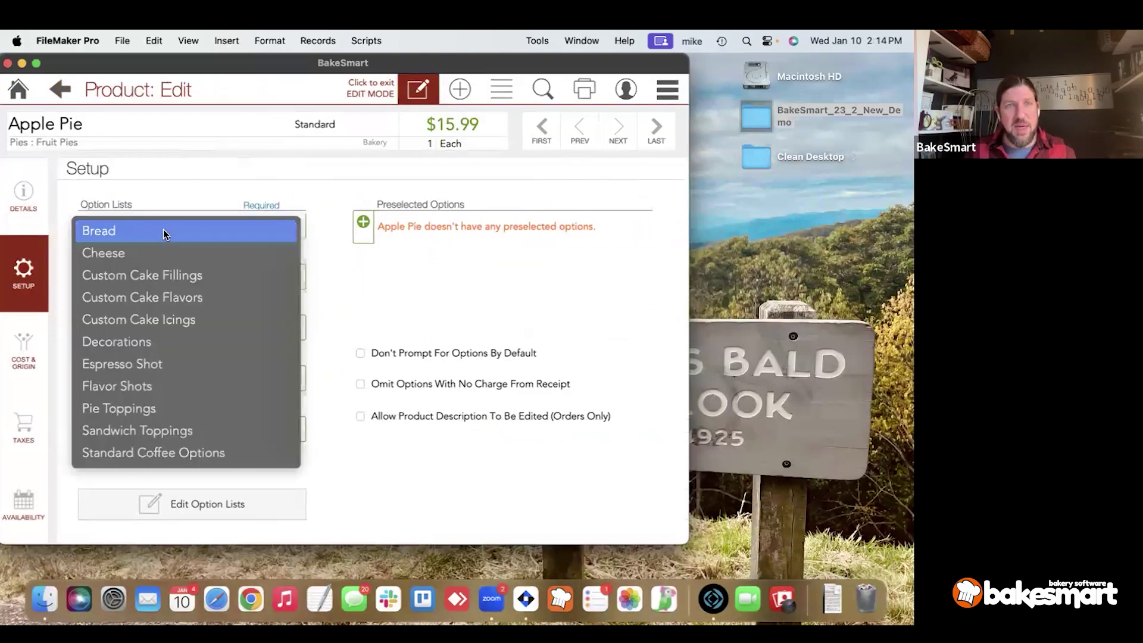
{"action": "left_click", "coordinate": [181, 416]}
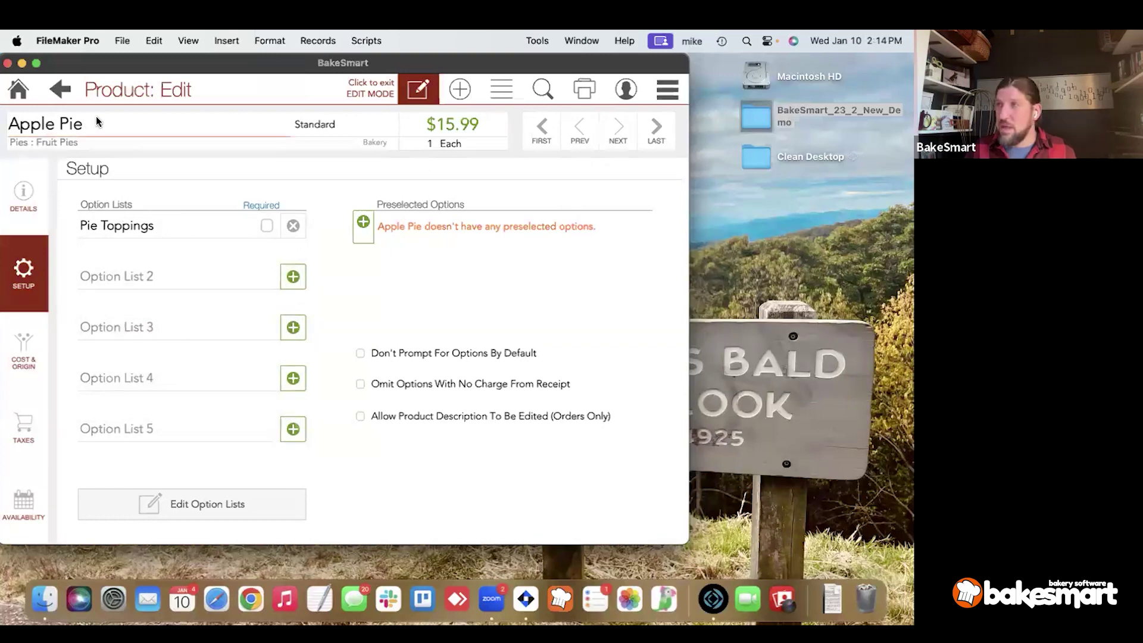
{"action": "left_click", "coordinate": [267, 227]}
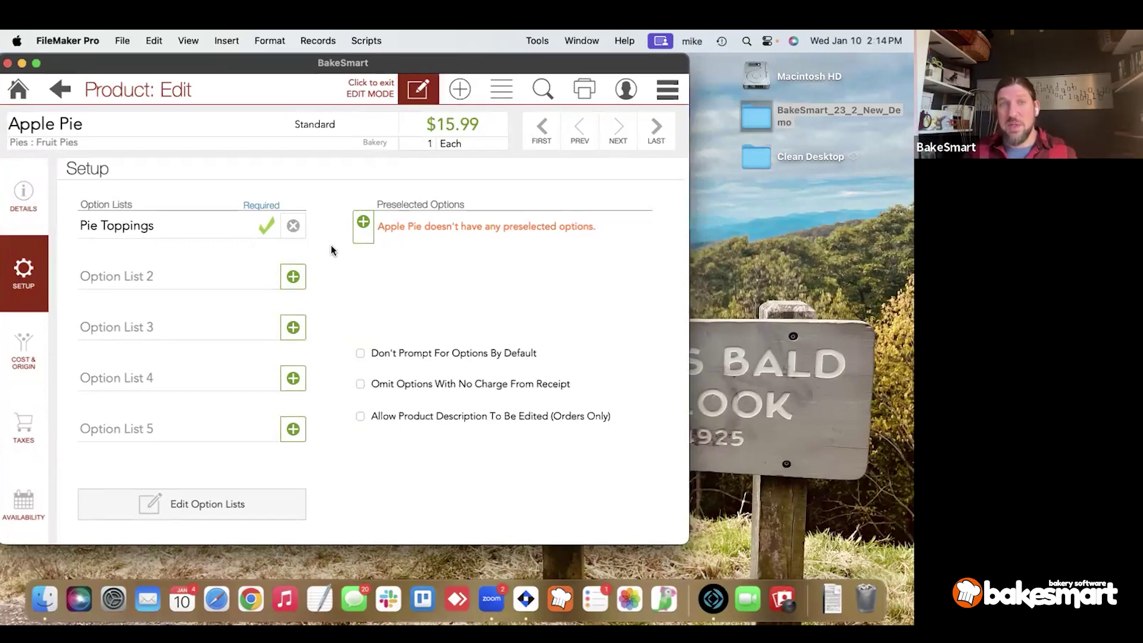
{"action": "left_click", "coordinate": [363, 222]}
{"action": "left_click", "coordinate": [147, 172]}
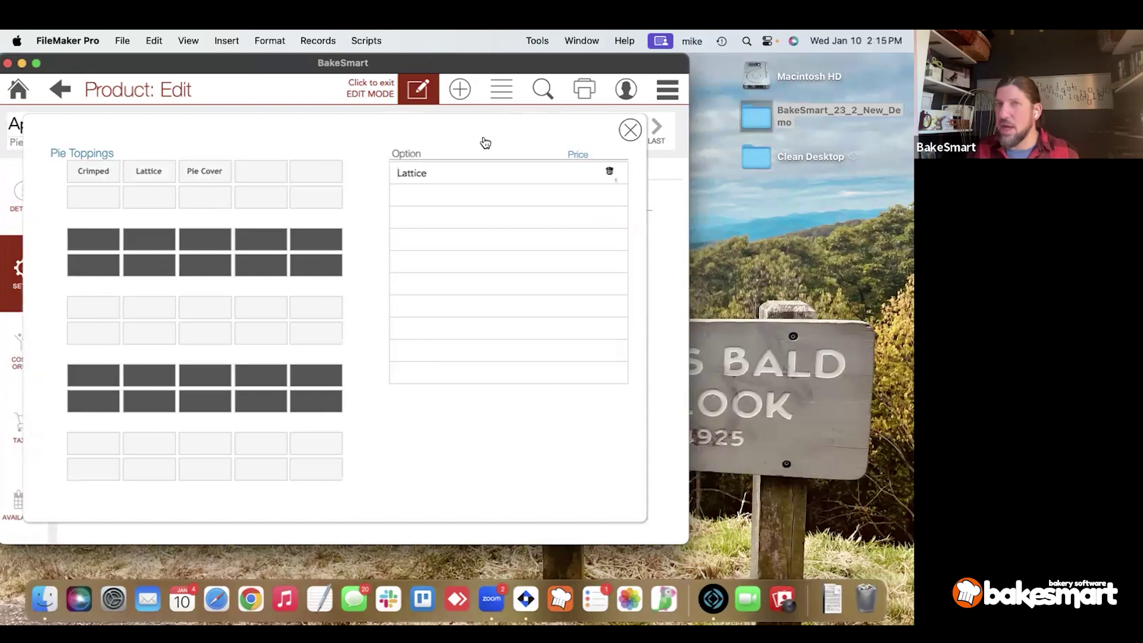
Keep Lattice preselected and enable Don't Prompt For Options By Default.
{"action": "left_click", "coordinate": [630, 130]}
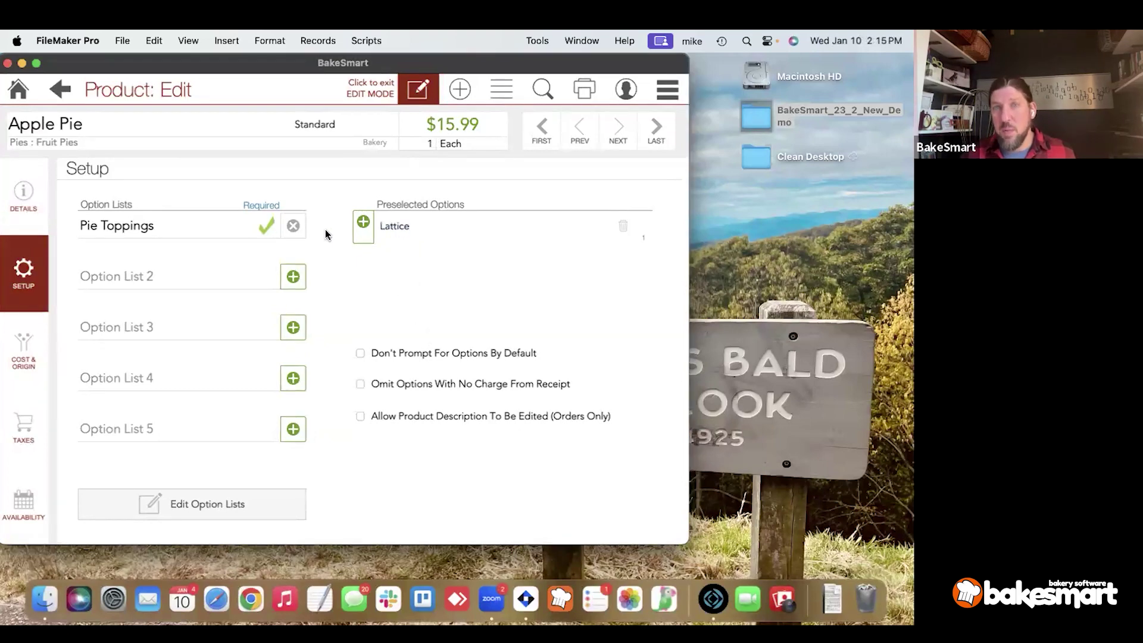
{"action": "left_click", "coordinate": [410, 353]}
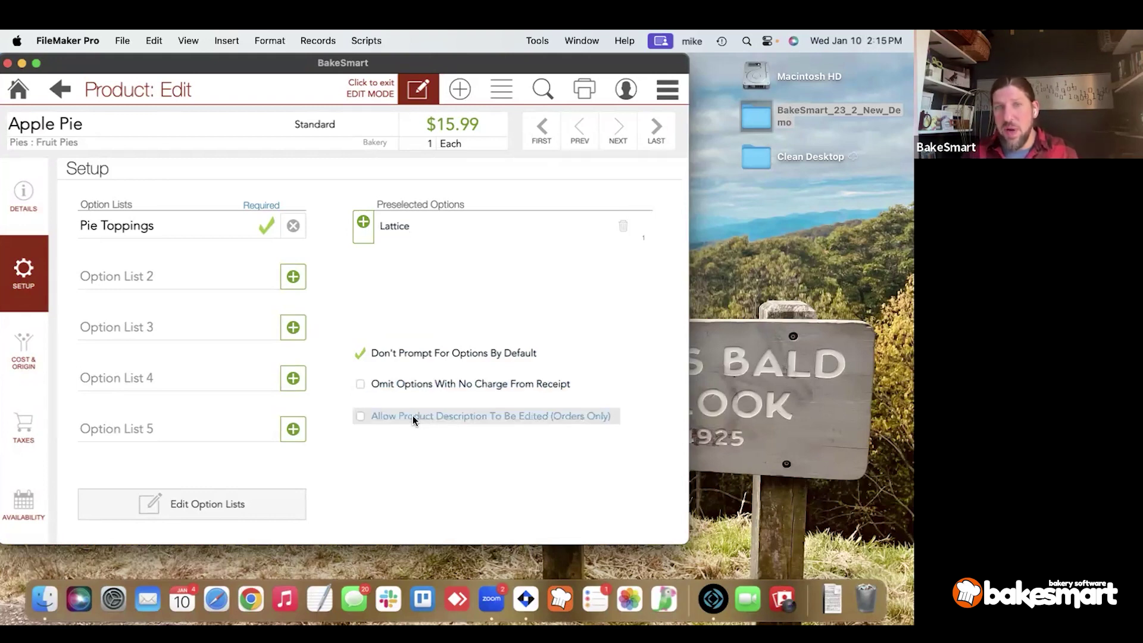
{"action": "left_click", "coordinate": [116, 124]}
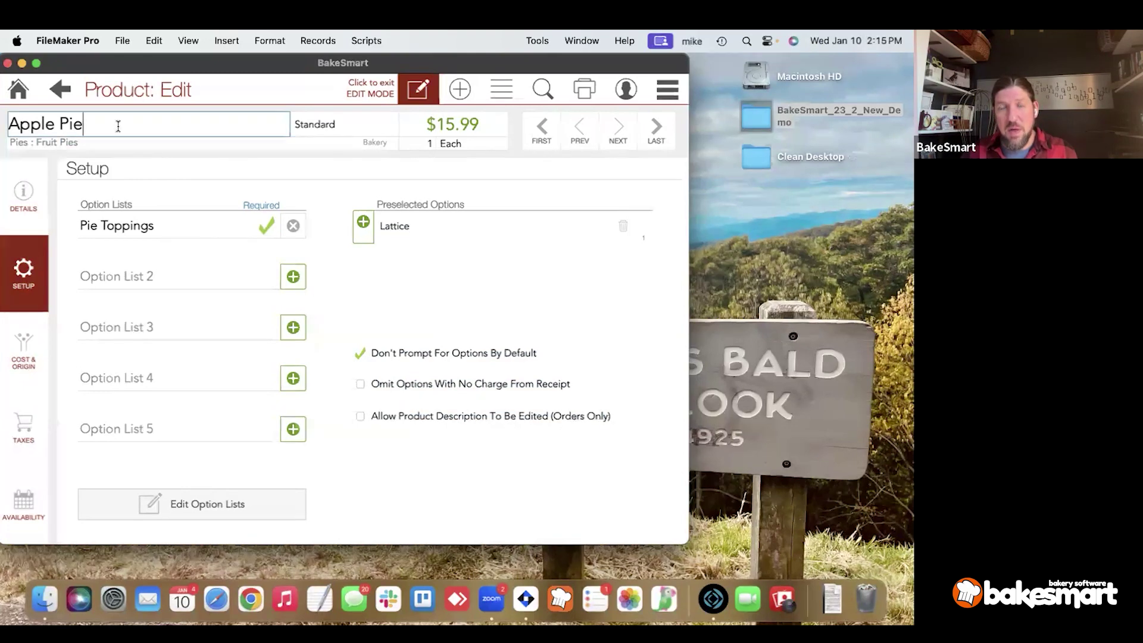
{"action": "left_click", "coordinate": [496, 439]}
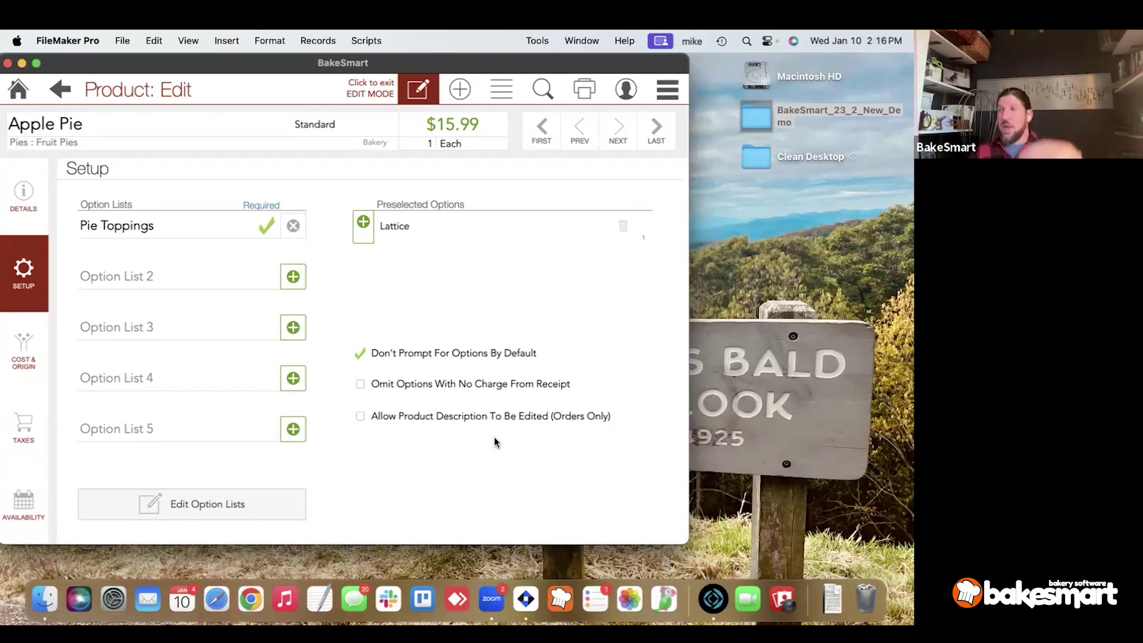
{"action": "left_click", "coordinate": [136, 125]}
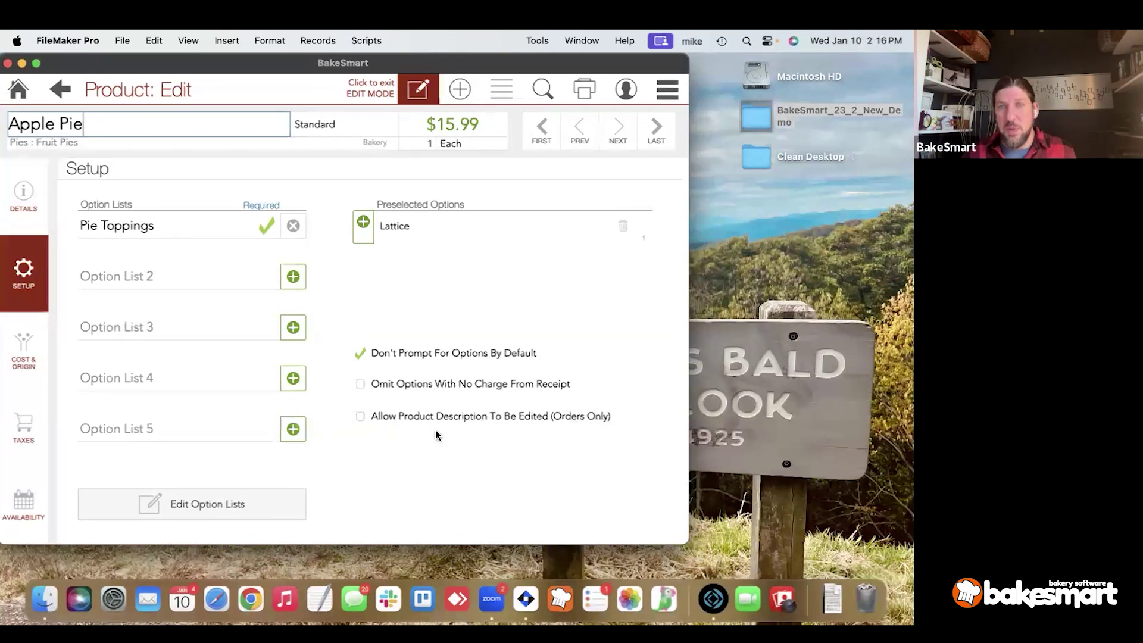
{"action": "key", "text": "super+a"}
{"action": "type", "text": "Ghost"}
{"action": "key", "text": "Return"}
{"action": "type", "text": "Pumpkin"}
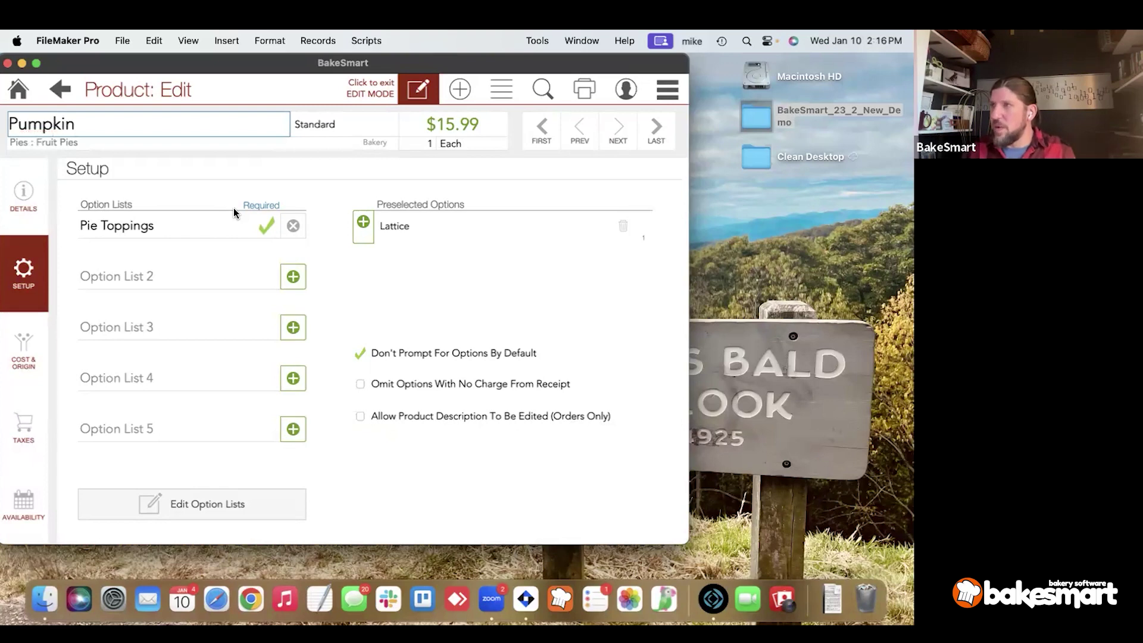
{"action": "key", "text": "super+z"}
{"action": "key", "text": "super+z"}
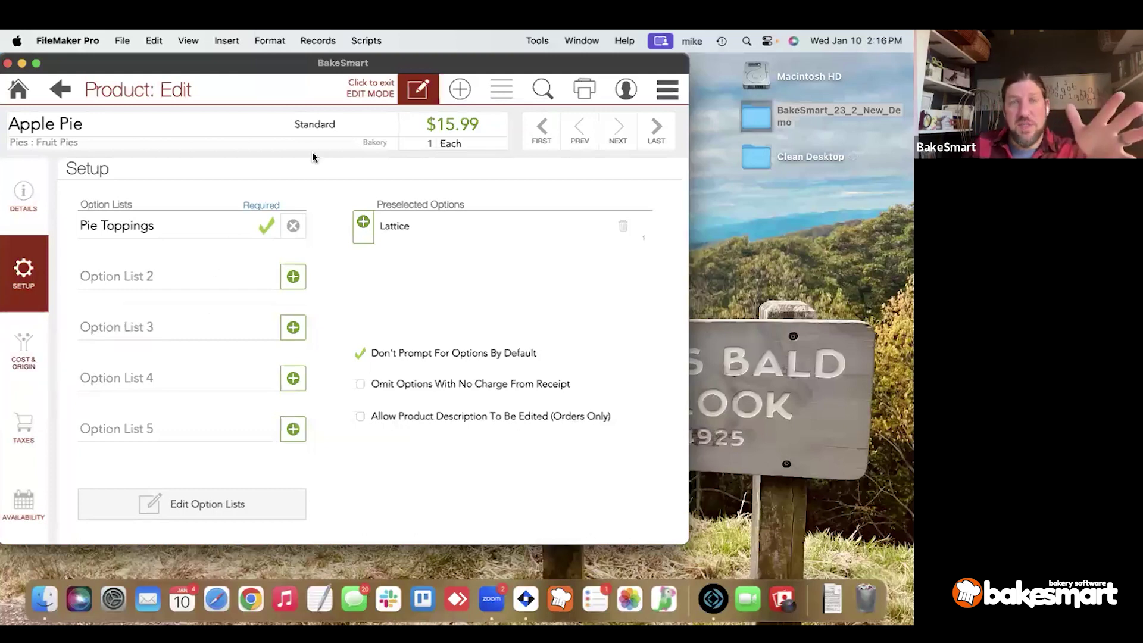
Make Apple Pie a Combo product with the Base Price Only price type.
{"action": "left_click", "coordinate": [314, 127]}
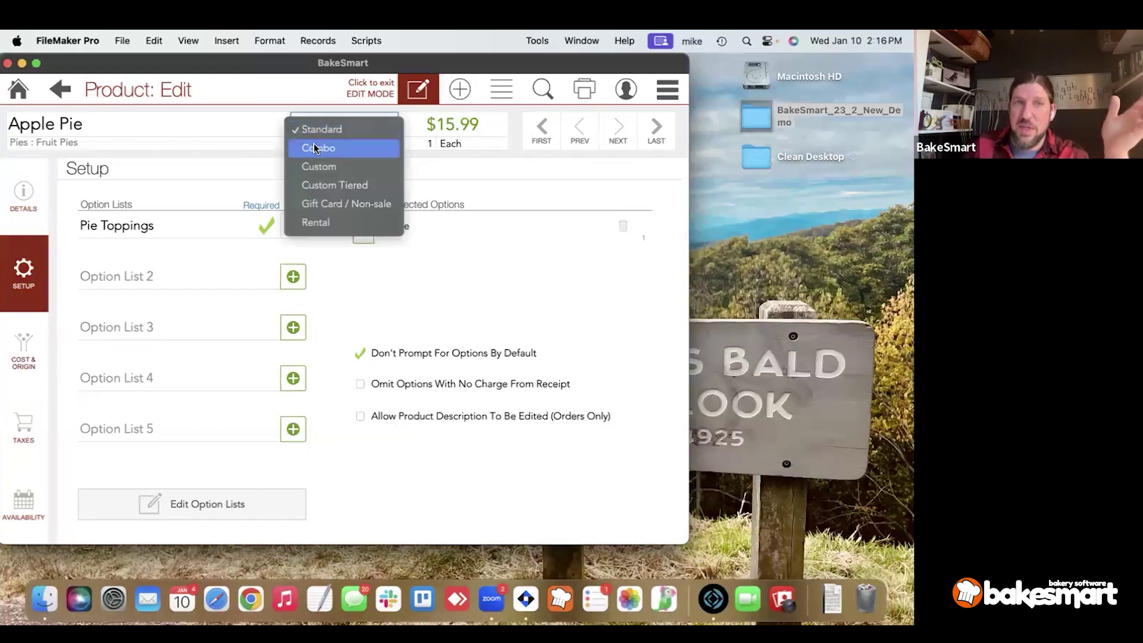
{"action": "left_click", "coordinate": [314, 148]}
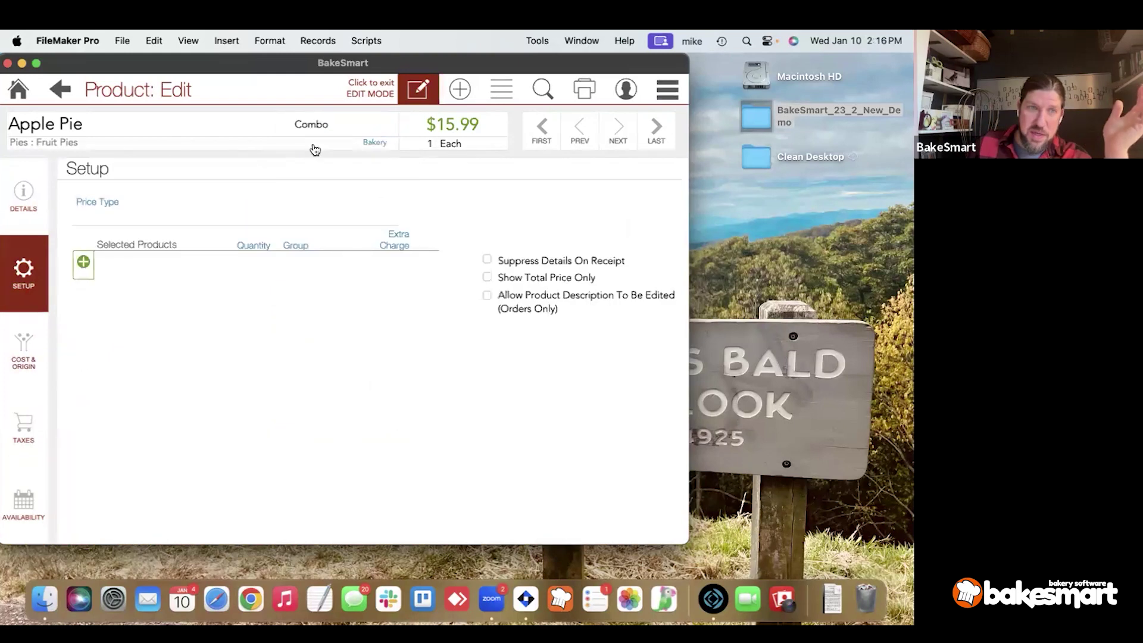
{"action": "left_click", "coordinate": [238, 220]}
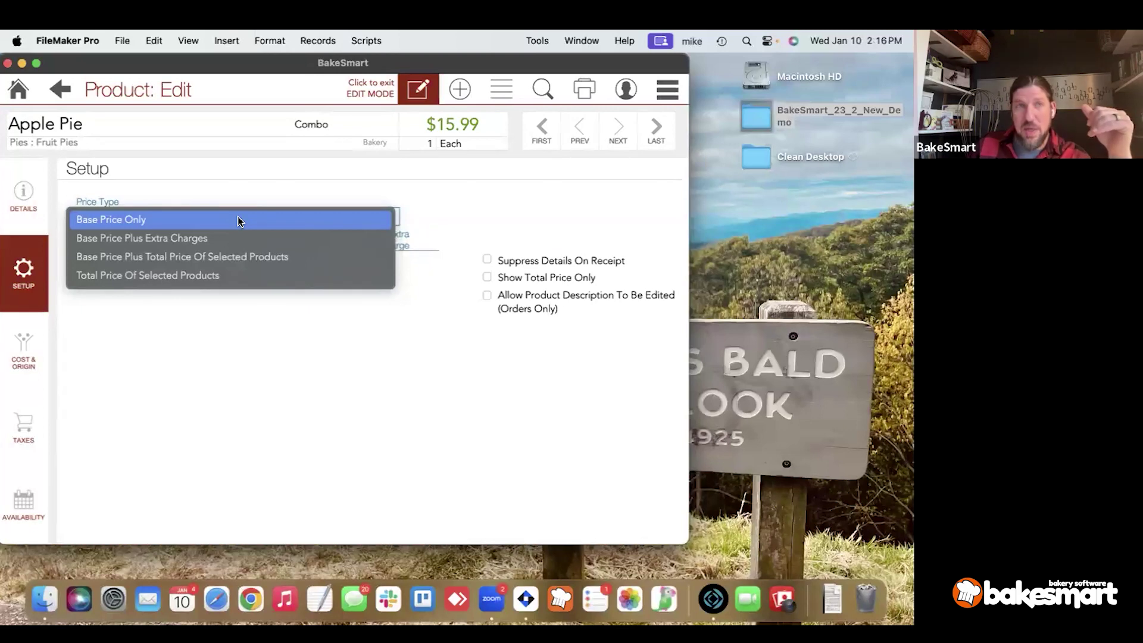
{"action": "left_click", "coordinate": [237, 217]}
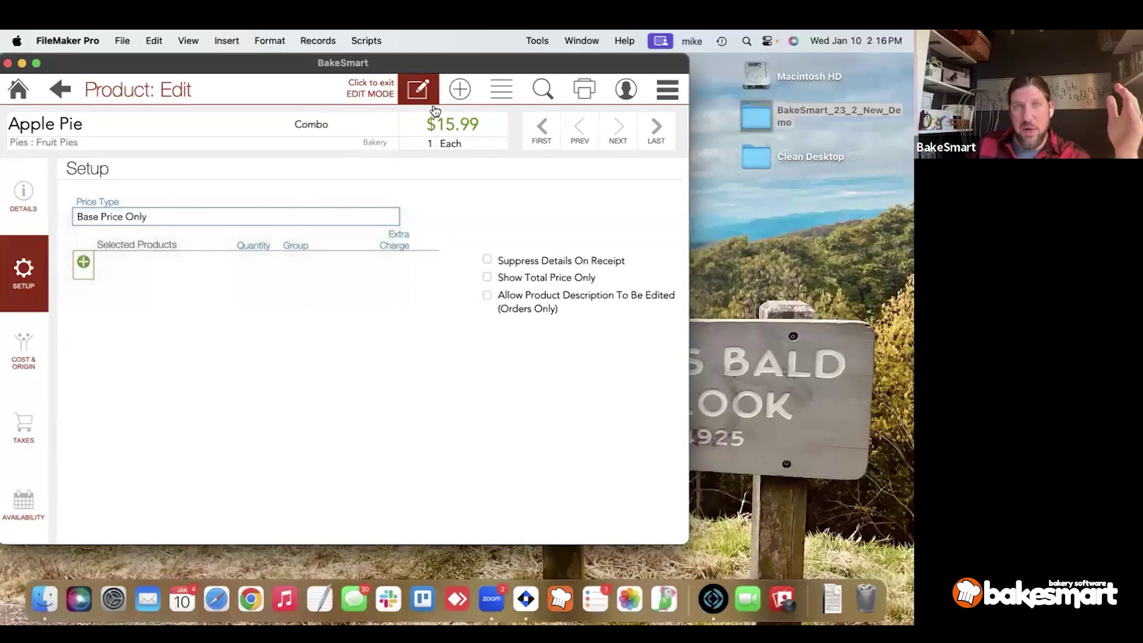
{"action": "left_click", "coordinate": [144, 218]}
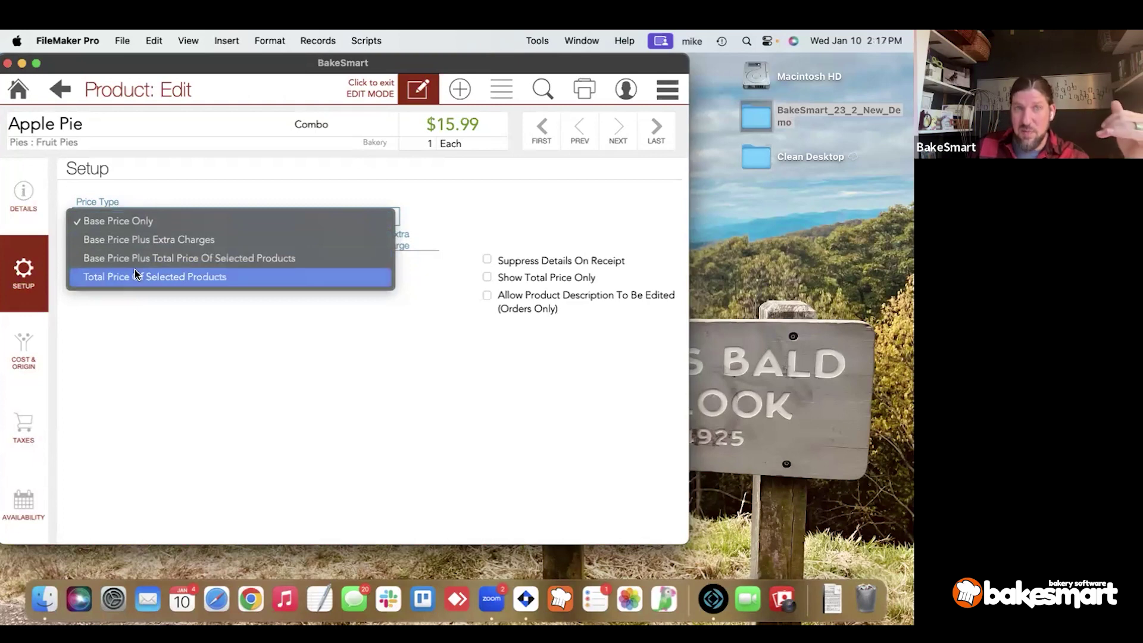
{"action": "left_click", "coordinate": [152, 196]}
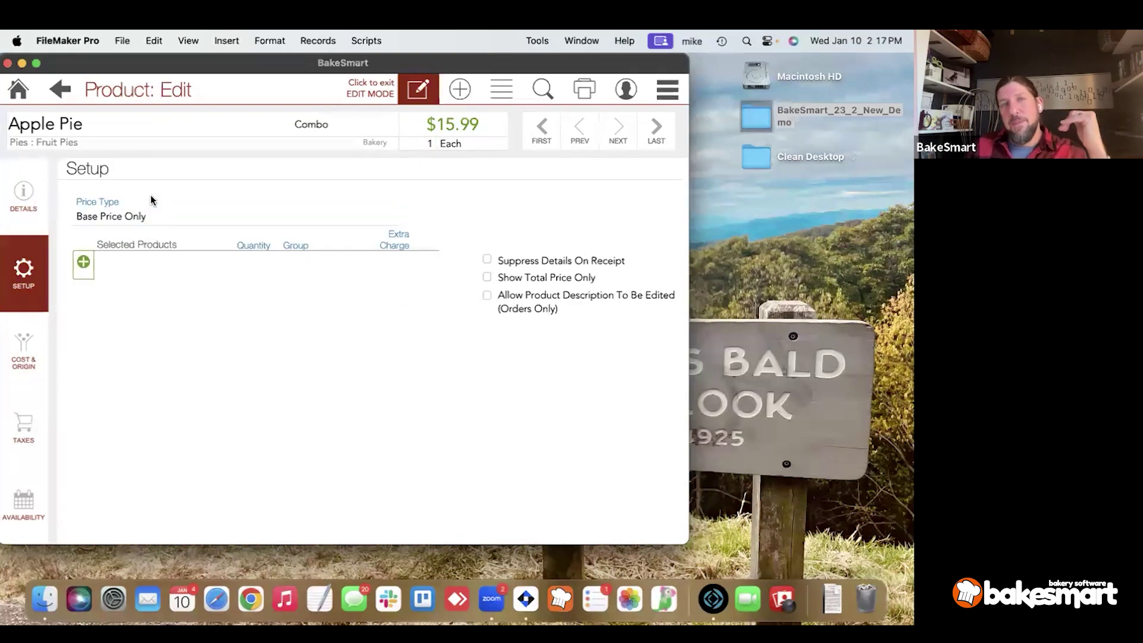
Search products for the Combo product type.
{"action": "left_click", "coordinate": [541, 89]}
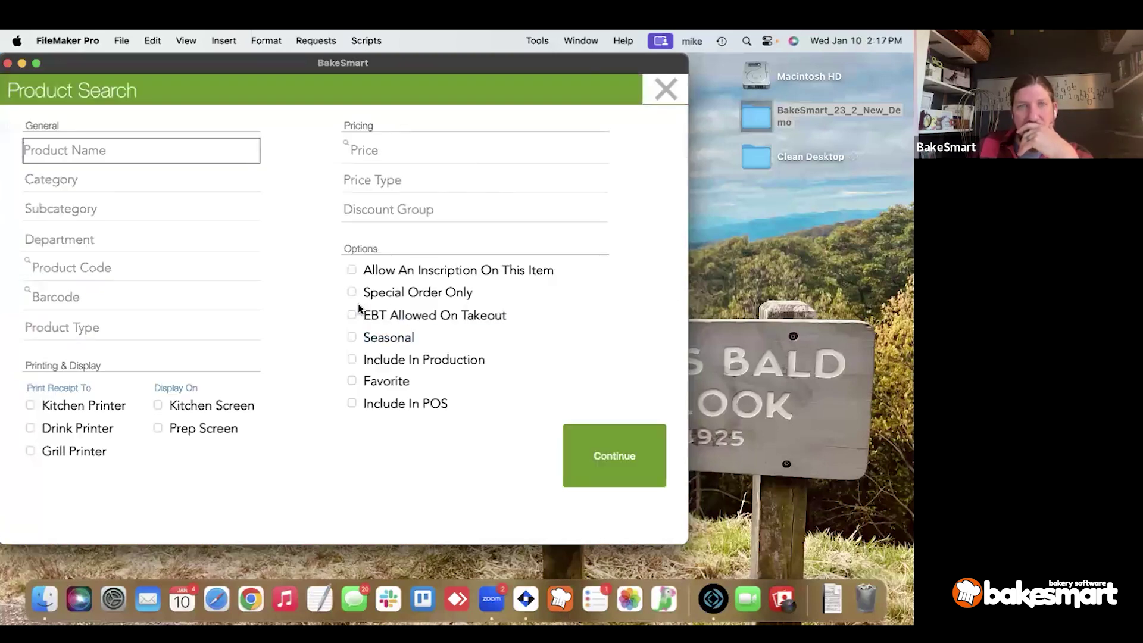
{"action": "left_click", "coordinate": [162, 327]}
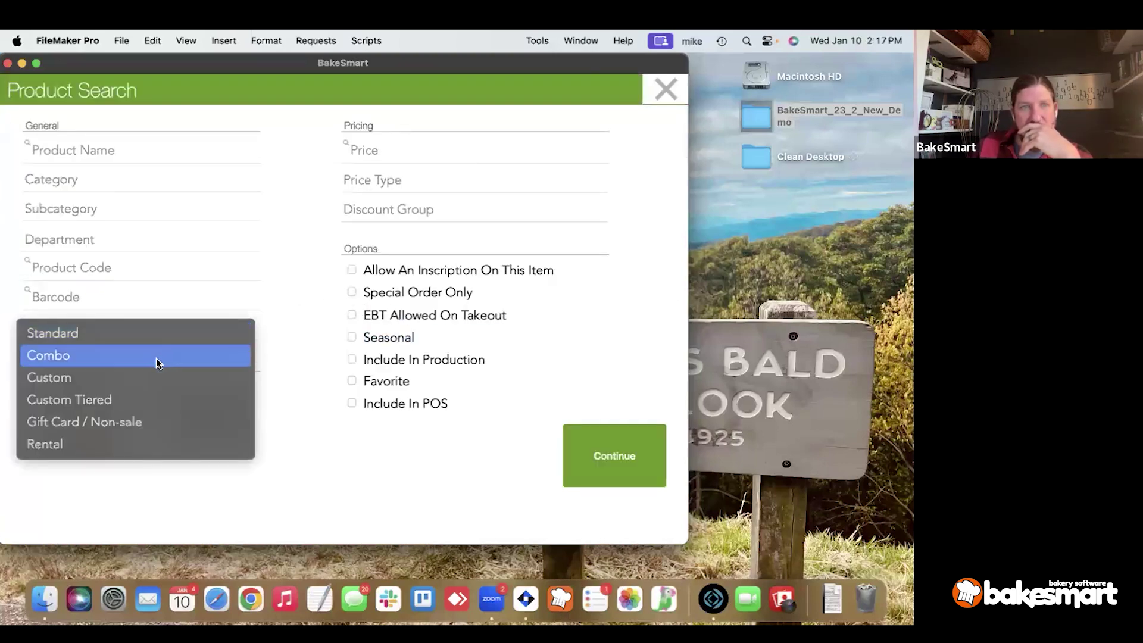
{"action": "left_click", "coordinate": [155, 358]}
{"action": "left_click", "coordinate": [633, 452]}
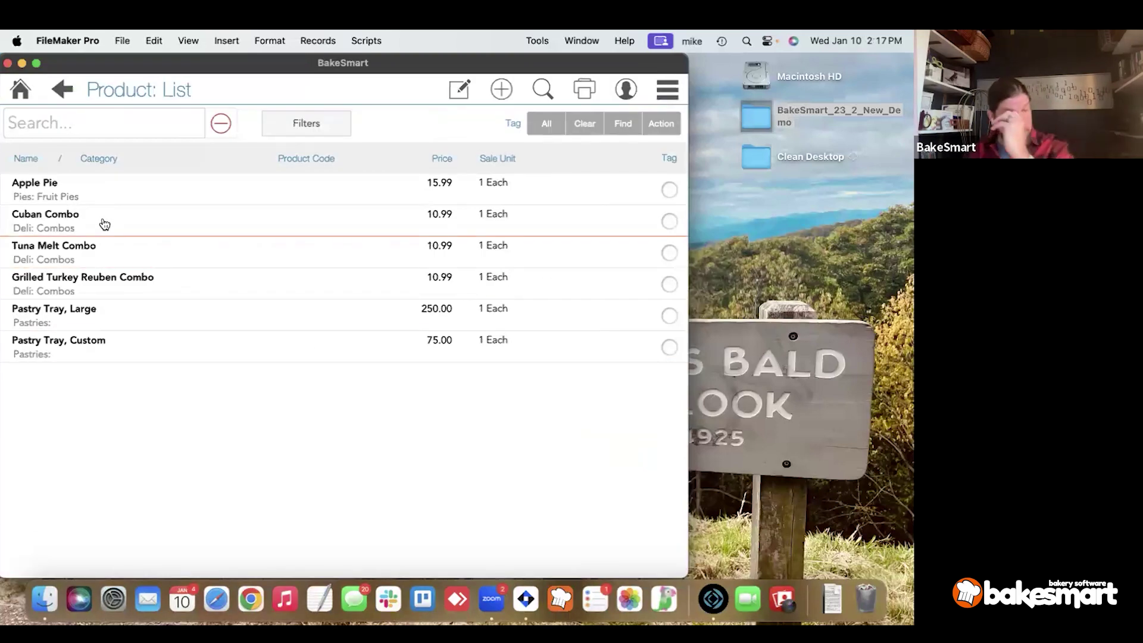
Open the Cuban Combo's Setup in edit mode and review its included products.
{"action": "left_click", "coordinate": [104, 224]}
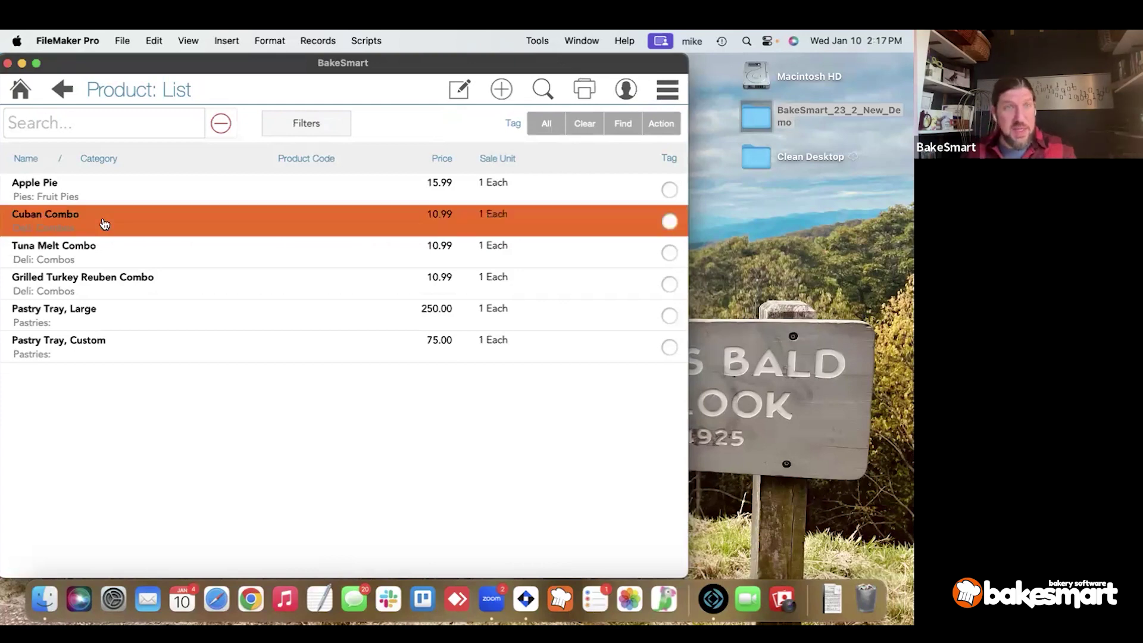
{"action": "left_click", "coordinate": [25, 271]}
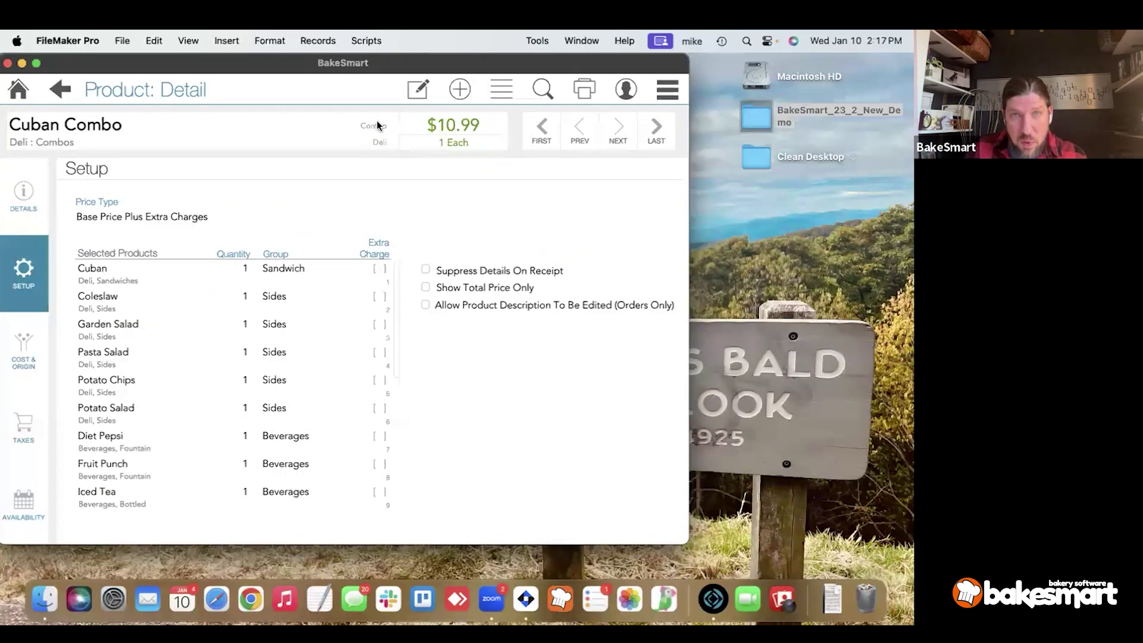
{"action": "left_click", "coordinate": [418, 89]}
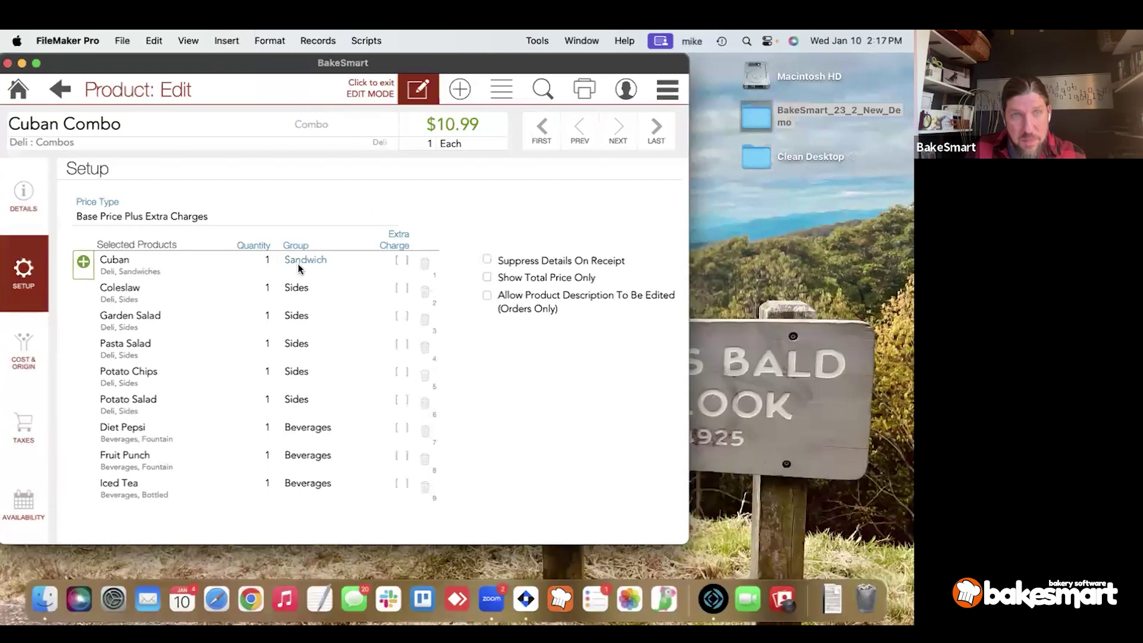
{"action": "scroll", "coordinate": [306, 483], "scroll_direction": "down", "scroll_amount": 8}
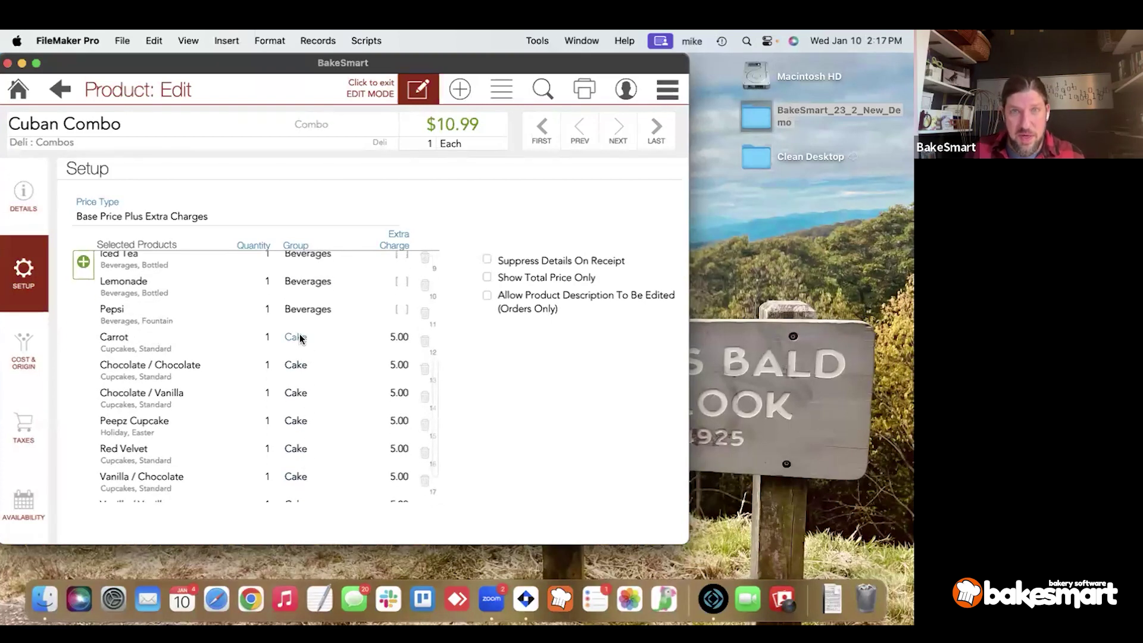
{"action": "scroll", "coordinate": [299, 338], "scroll_direction": "down", "scroll_amount": 1}
{"action": "scroll", "coordinate": [300, 338], "scroll_direction": "down", "scroll_amount": 1}
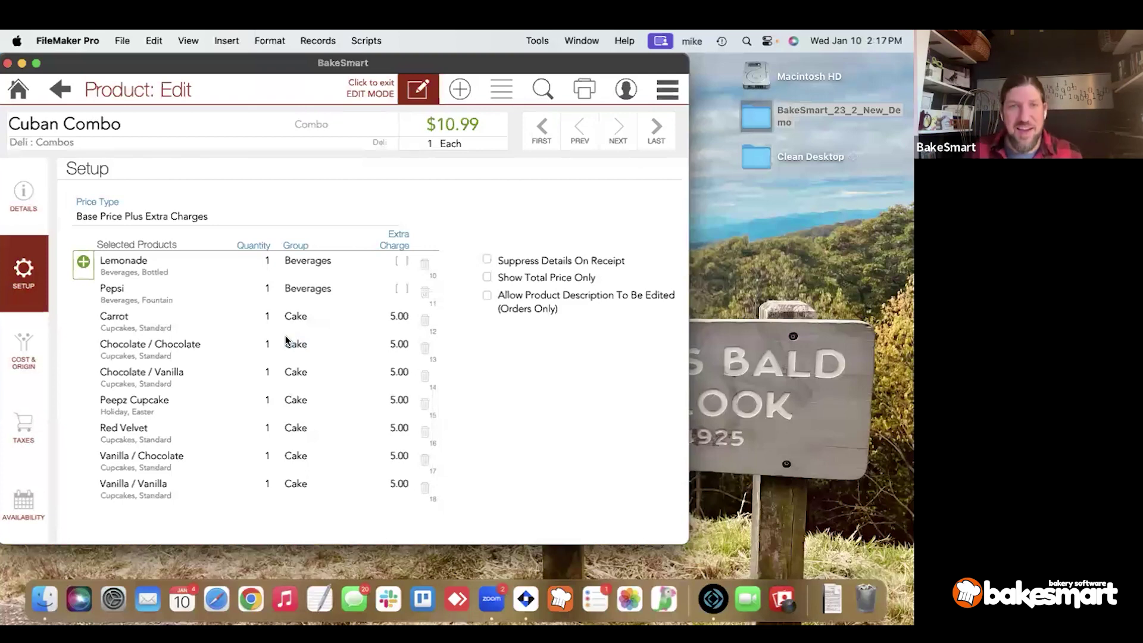
{"action": "scroll", "coordinate": [285, 335], "scroll_direction": "down", "scroll_amount": 3}
{"action": "scroll", "coordinate": [295, 466], "scroll_direction": "up", "scroll_amount": 1}
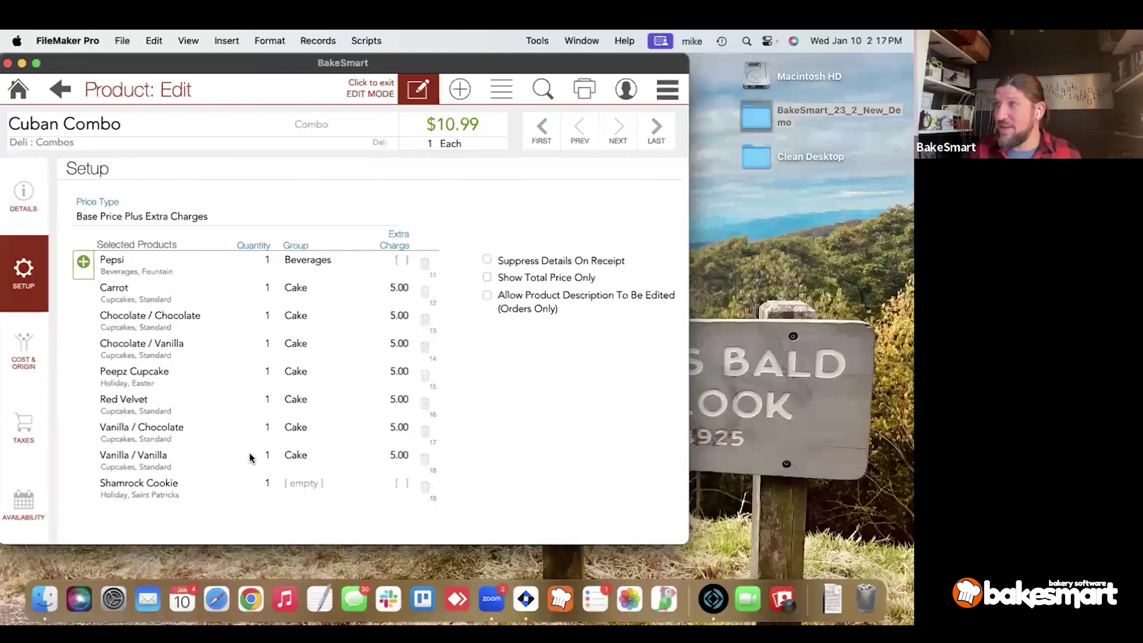
{"action": "scroll", "coordinate": [288, 454], "scroll_direction": "up", "scroll_amount": 3}
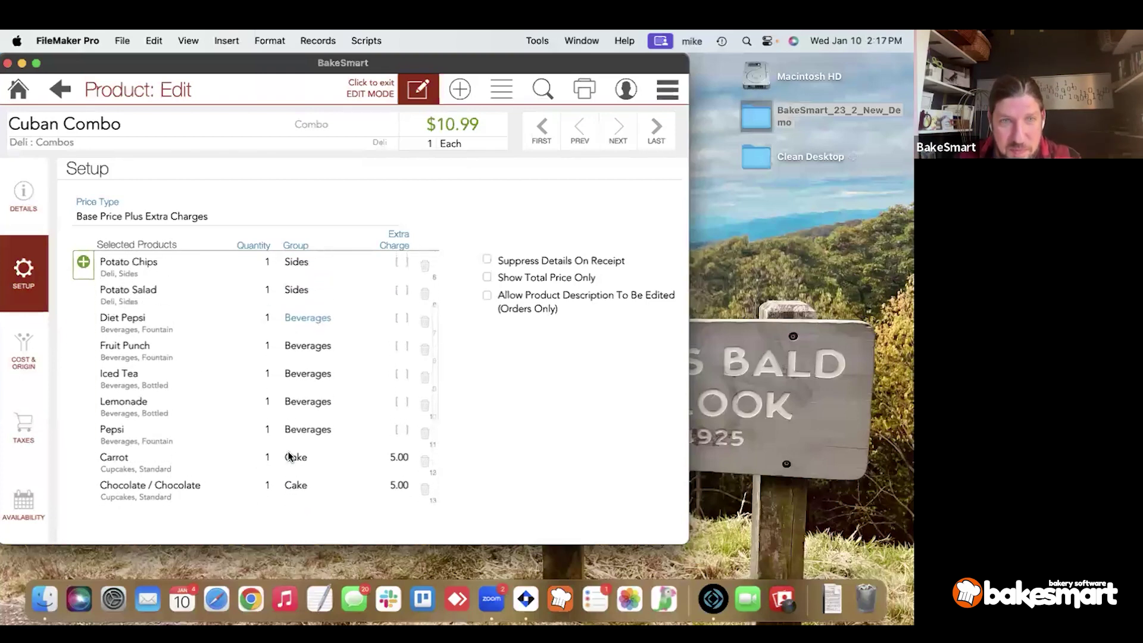
{"action": "scroll", "coordinate": [288, 455], "scroll_direction": "up", "scroll_amount": 3}
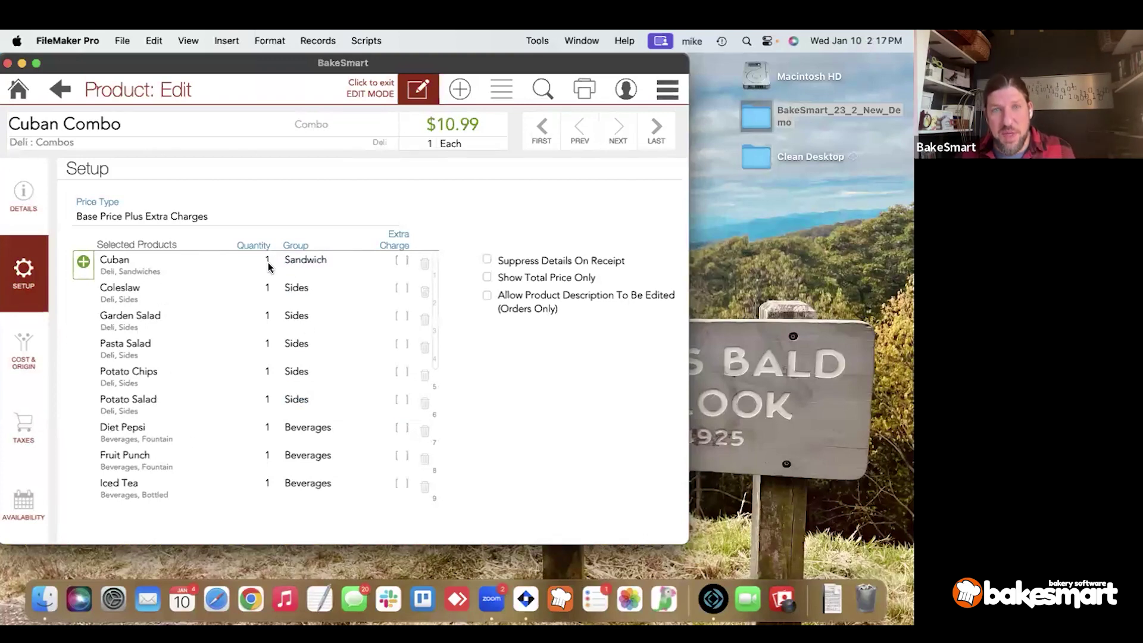
Set quantity 2 for Coleslaw, Garden Salad, Pasta Salad, Potato Chips and Potato Salad.
{"action": "left_click", "coordinate": [262, 294]}
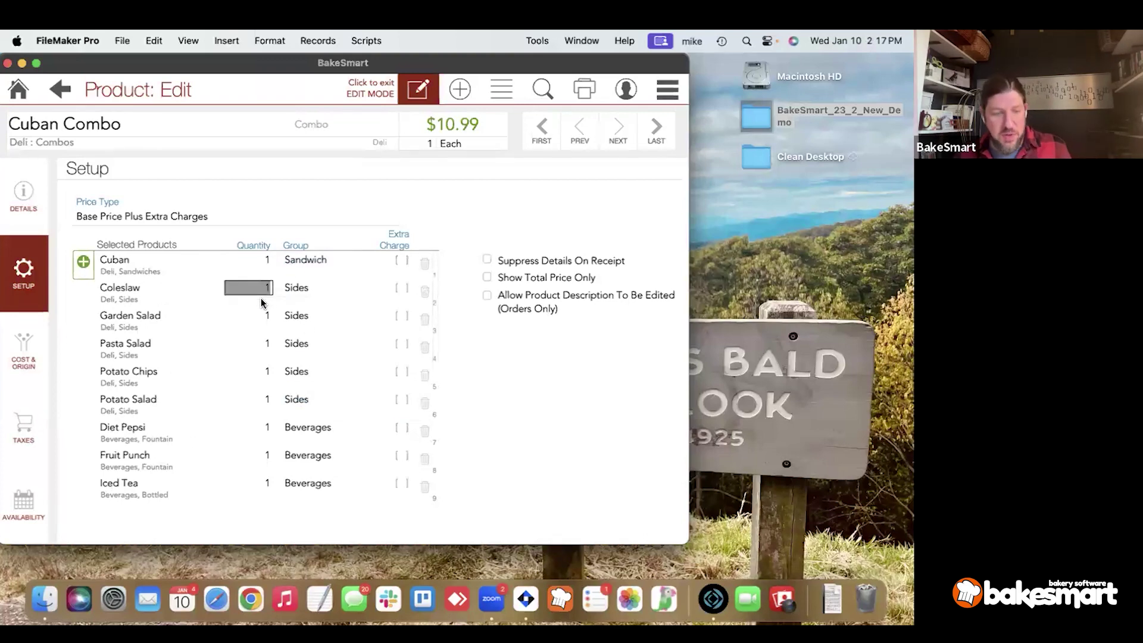
{"action": "type", "text": "2"}
{"action": "left_click", "coordinate": [262, 316]}
{"action": "type", "text": "2"}
{"action": "left_click", "coordinate": [263, 344]}
{"action": "type", "text": "2"}
{"action": "left_click", "coordinate": [263, 371]}
{"action": "type", "text": "2"}
{"action": "left_click", "coordinate": [262, 399]}
{"action": "type", "text": "2"}
{"action": "left_click", "coordinate": [301, 240]}
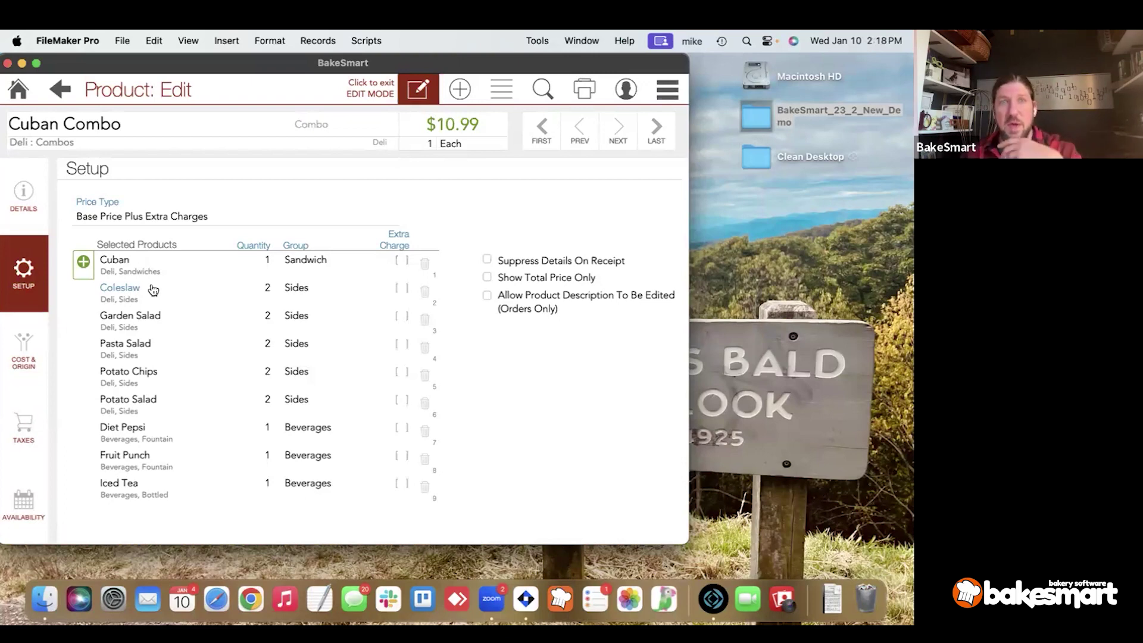
Review the Cuban Combo's included products down to Shamrock Cookie, then bring up its price type choices.
{"action": "scroll", "coordinate": [163, 373], "scroll_direction": "down", "scroll_amount": 2}
{"action": "scroll", "coordinate": [162, 368], "scroll_direction": "down", "scroll_amount": 6}
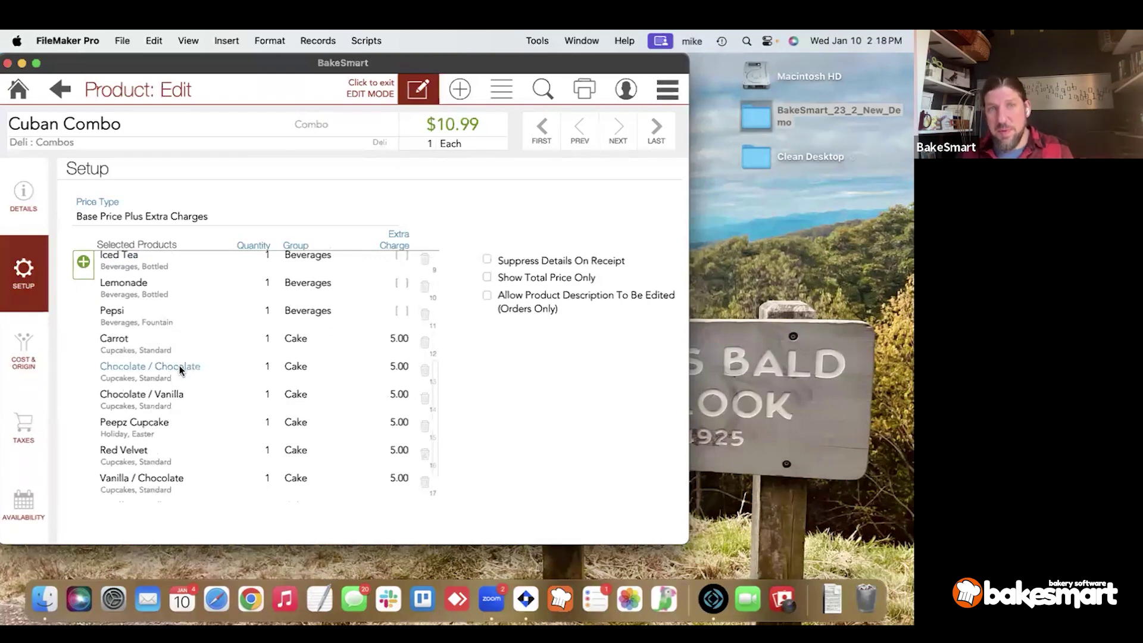
{"action": "scroll", "coordinate": [179, 366], "scroll_direction": "down", "scroll_amount": 2}
{"action": "scroll", "coordinate": [179, 366], "scroll_direction": "up", "scroll_amount": 3}
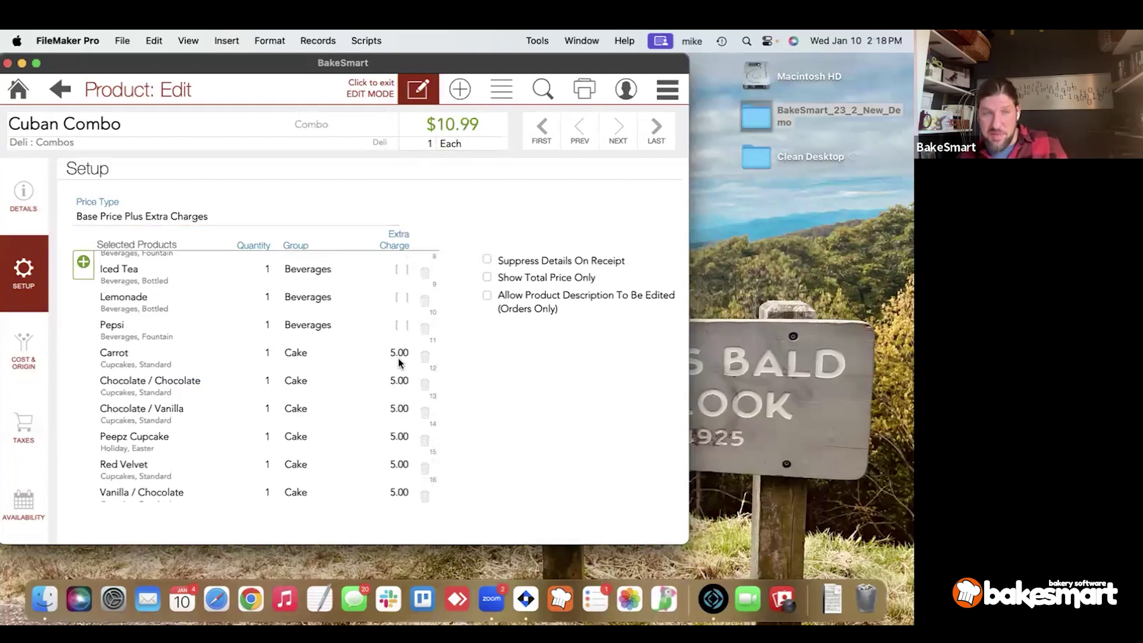
{"action": "scroll", "coordinate": [398, 358], "scroll_direction": "down", "scroll_amount": 3}
{"action": "scroll", "coordinate": [399, 362], "scroll_direction": "down", "scroll_amount": 1}
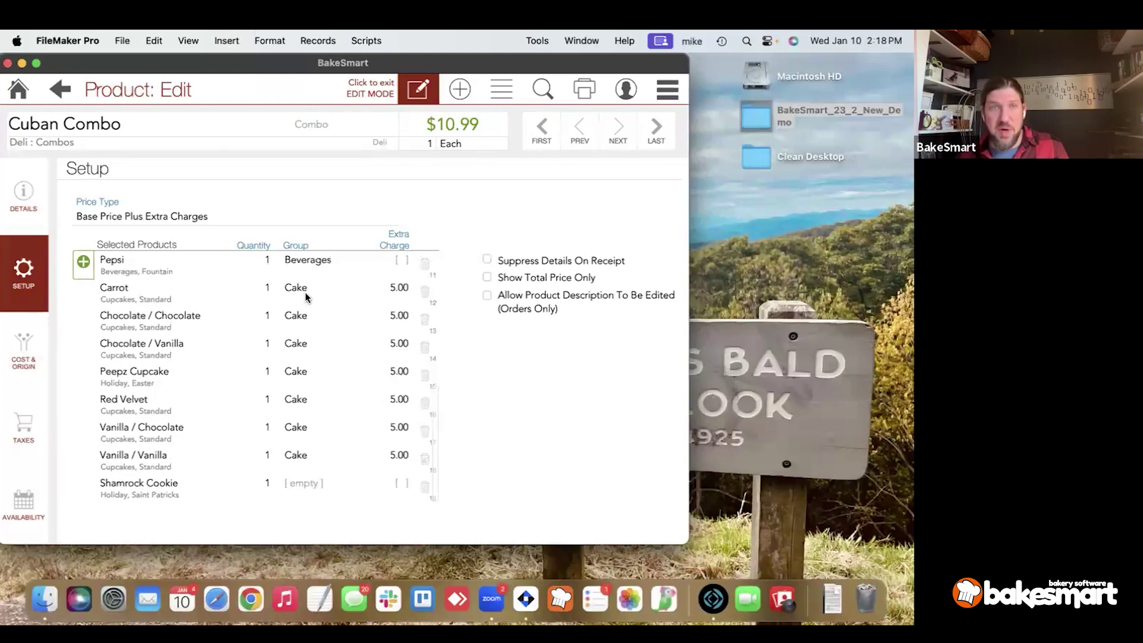
{"action": "left_click", "coordinate": [197, 217]}
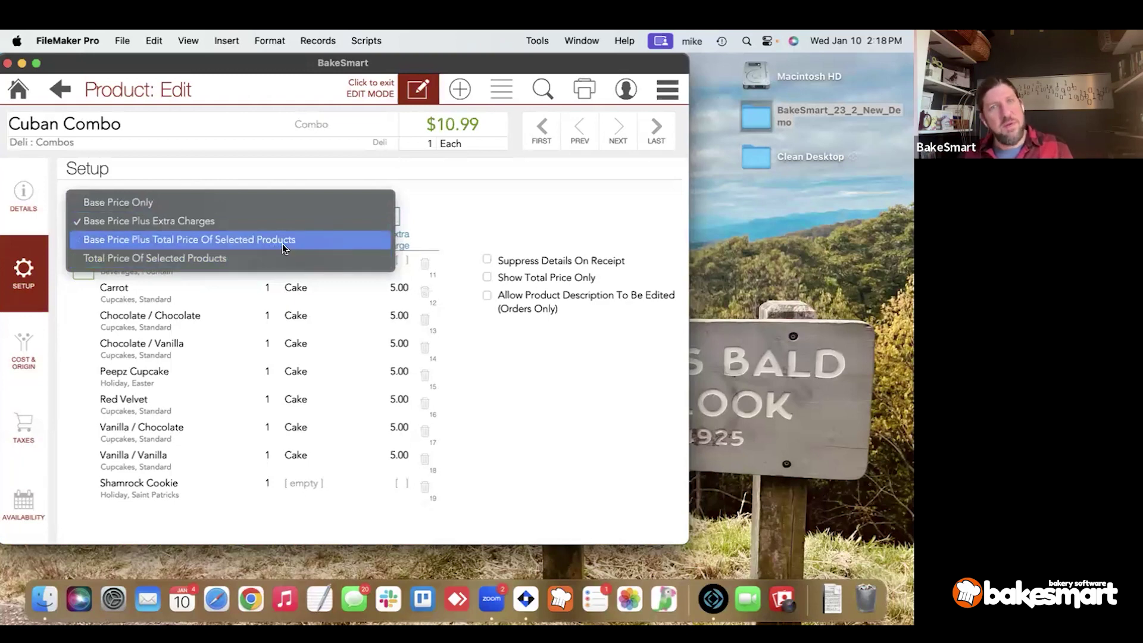
Leave the price type unchanged and open the Carrot cupcake record ($2.50 retail) in edit mode.
{"action": "left_click", "coordinate": [449, 298]}
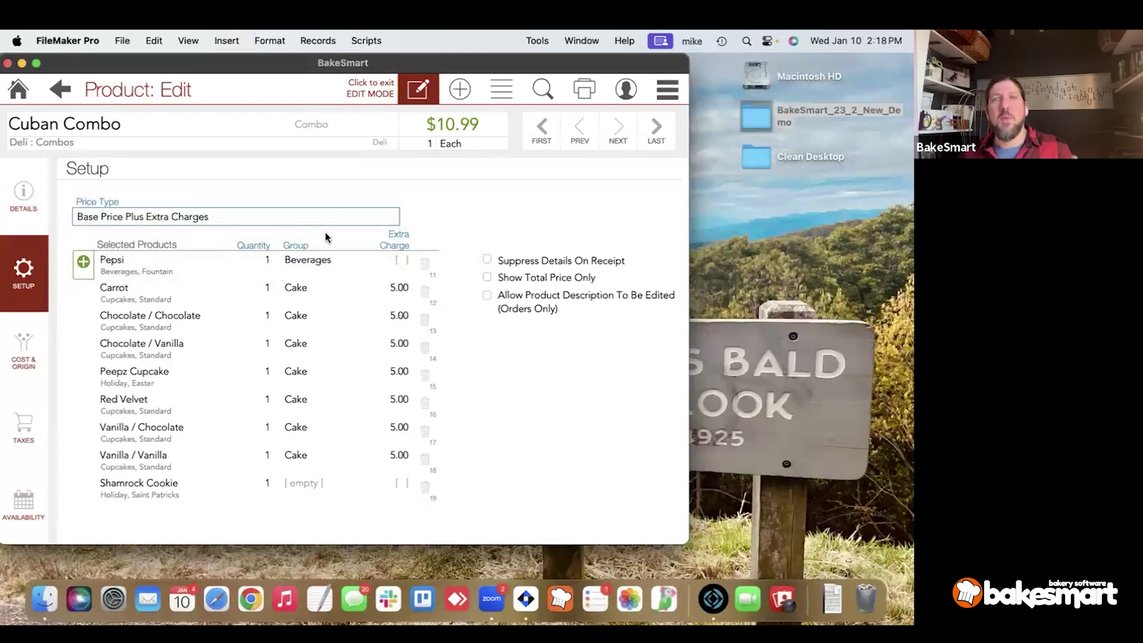
{"action": "left_click", "coordinate": [395, 292]}
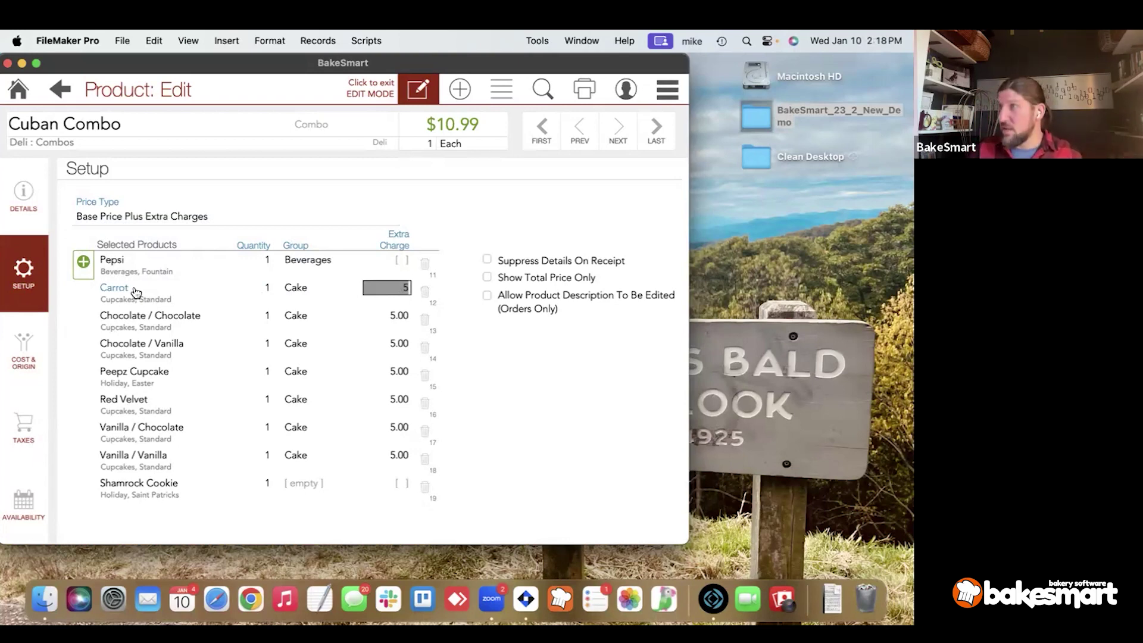
{"action": "left_click", "coordinate": [136, 292]}
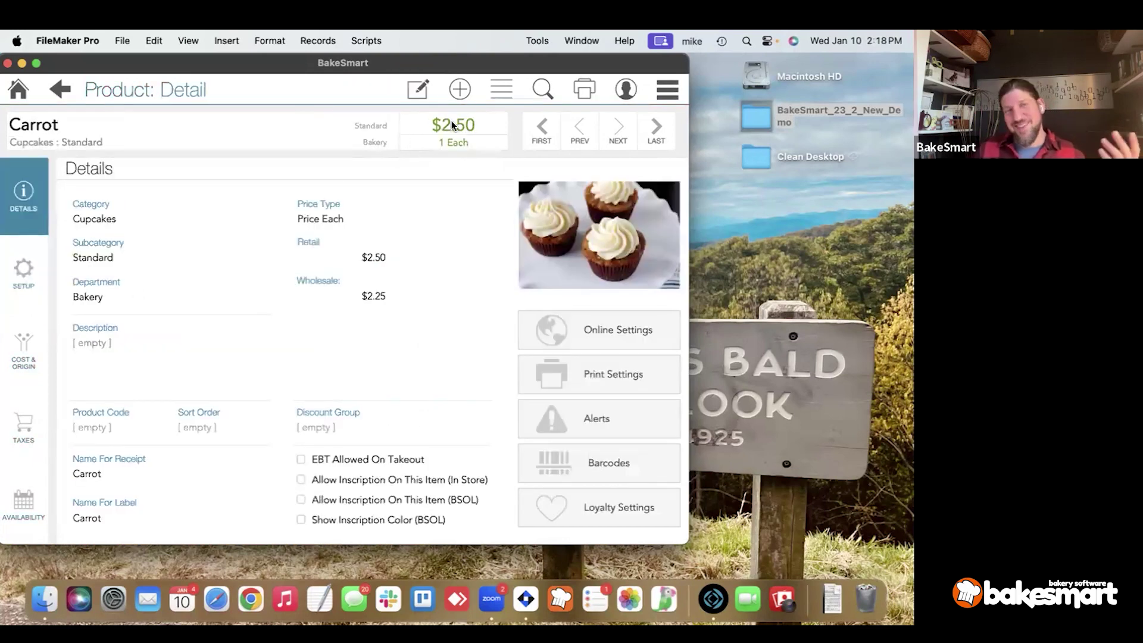
{"action": "left_click", "coordinate": [61, 95]}
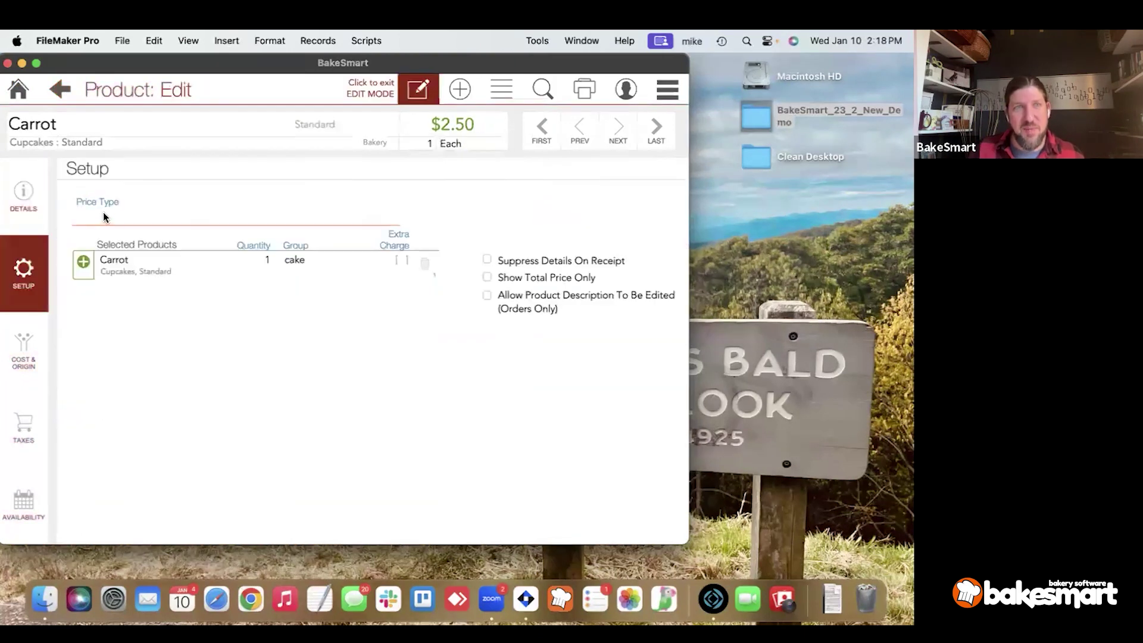
Search for Combo-type products and open the Cuban Combo.
{"action": "left_click", "coordinate": [543, 91]}
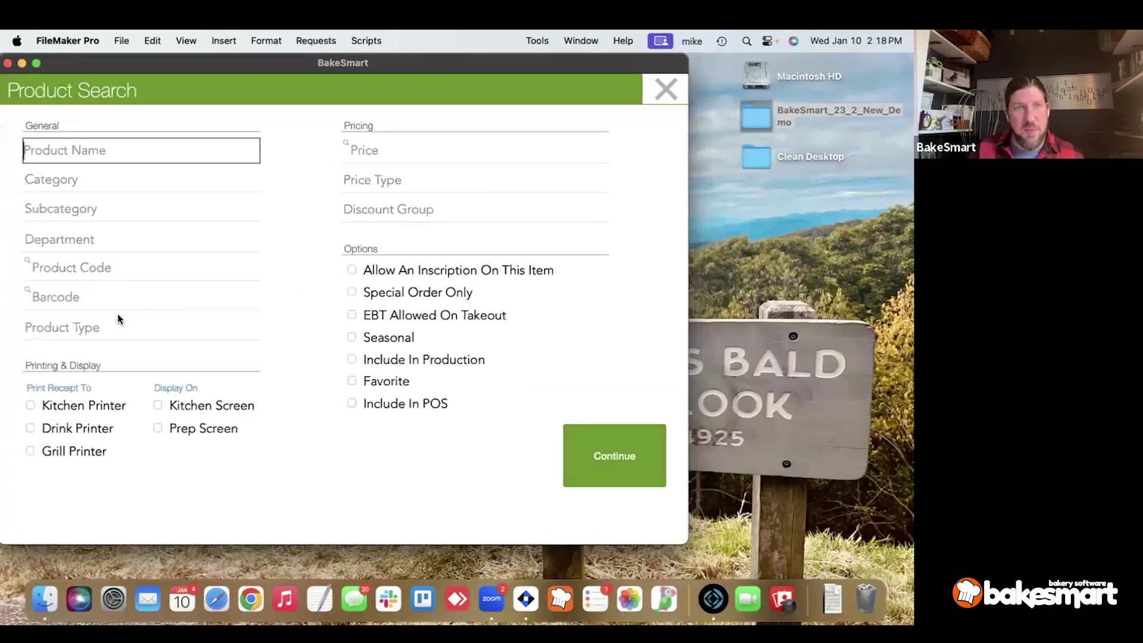
{"action": "left_click", "coordinate": [110, 319]}
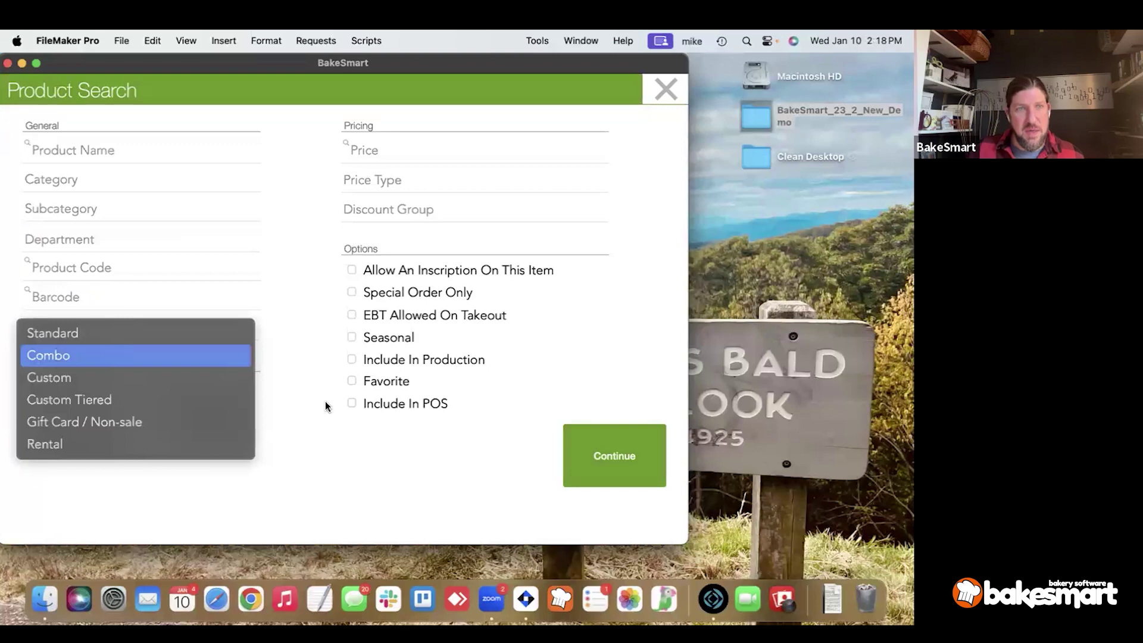
{"action": "left_click", "coordinate": [228, 355]}
{"action": "left_click", "coordinate": [583, 436]}
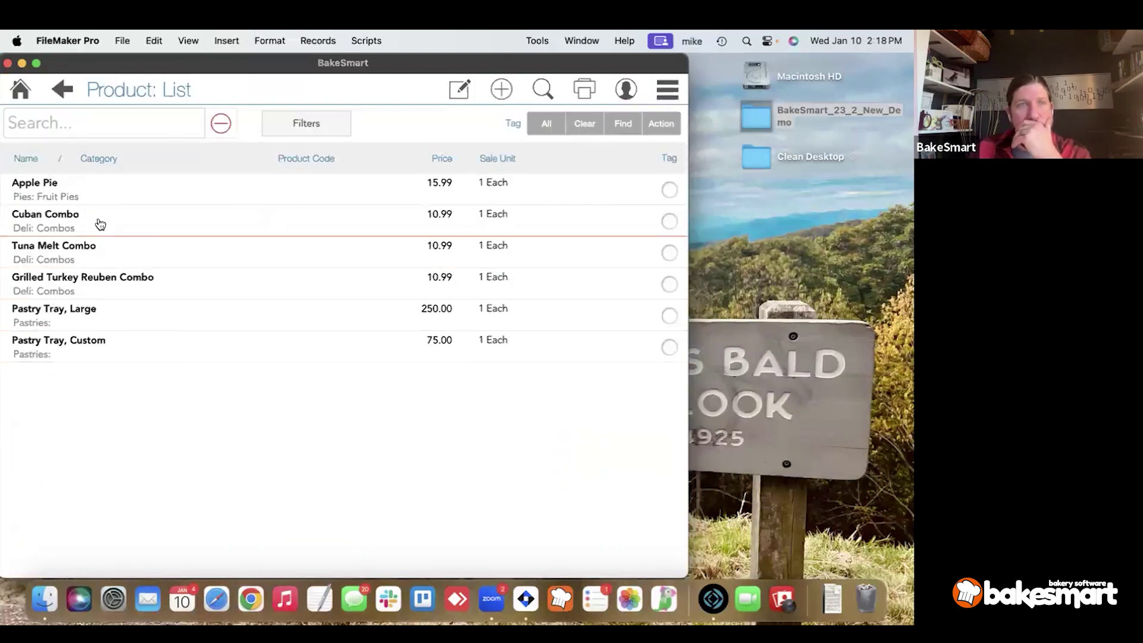
{"action": "left_click", "coordinate": [101, 225]}
Show the Cuban Combo's setup with Cuban, five sides and beverages, and enter edit mode.
{"action": "left_click", "coordinate": [24, 283]}
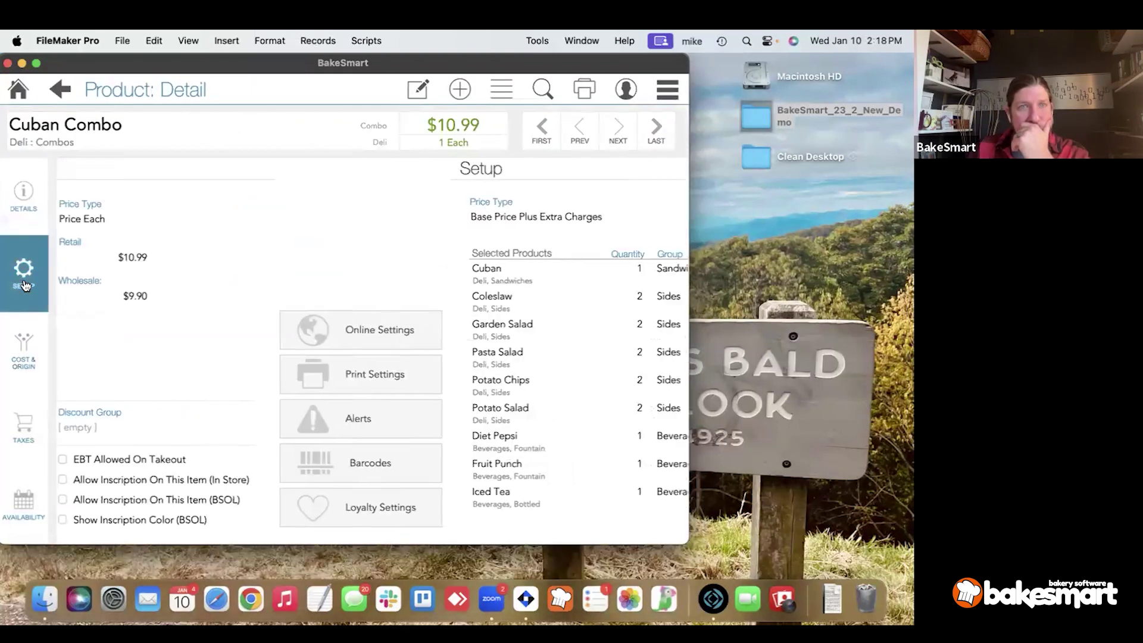
{"action": "scroll", "coordinate": [161, 385], "scroll_direction": "down", "scroll_amount": 5}
{"action": "scroll", "coordinate": [161, 385], "scroll_direction": "down", "scroll_amount": 4}
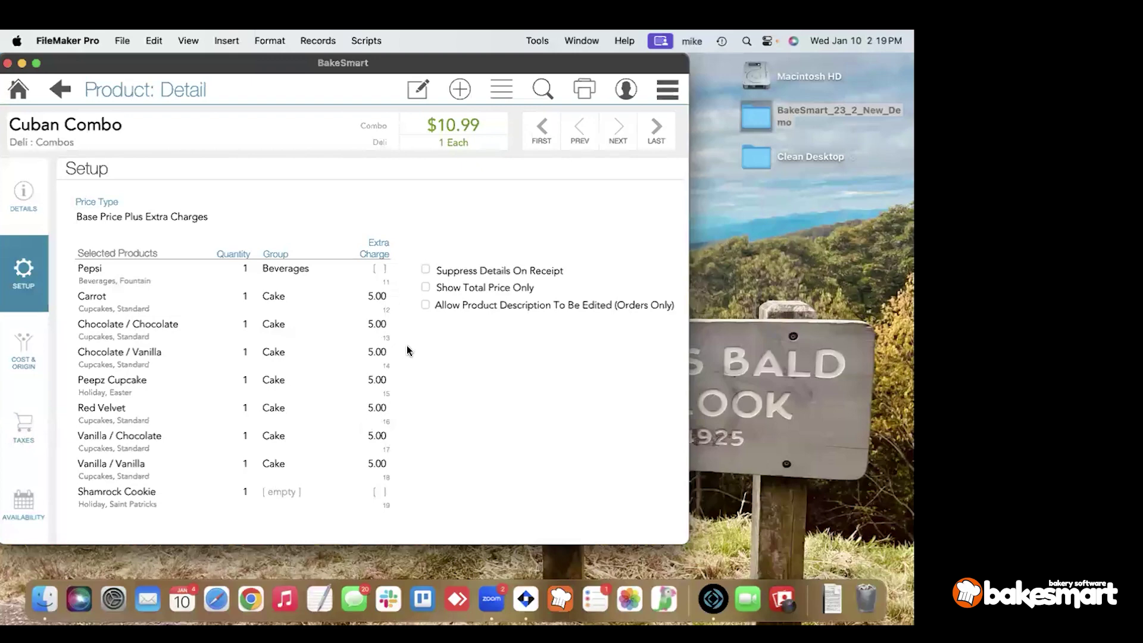
{"action": "left_click", "coordinate": [413, 100]}
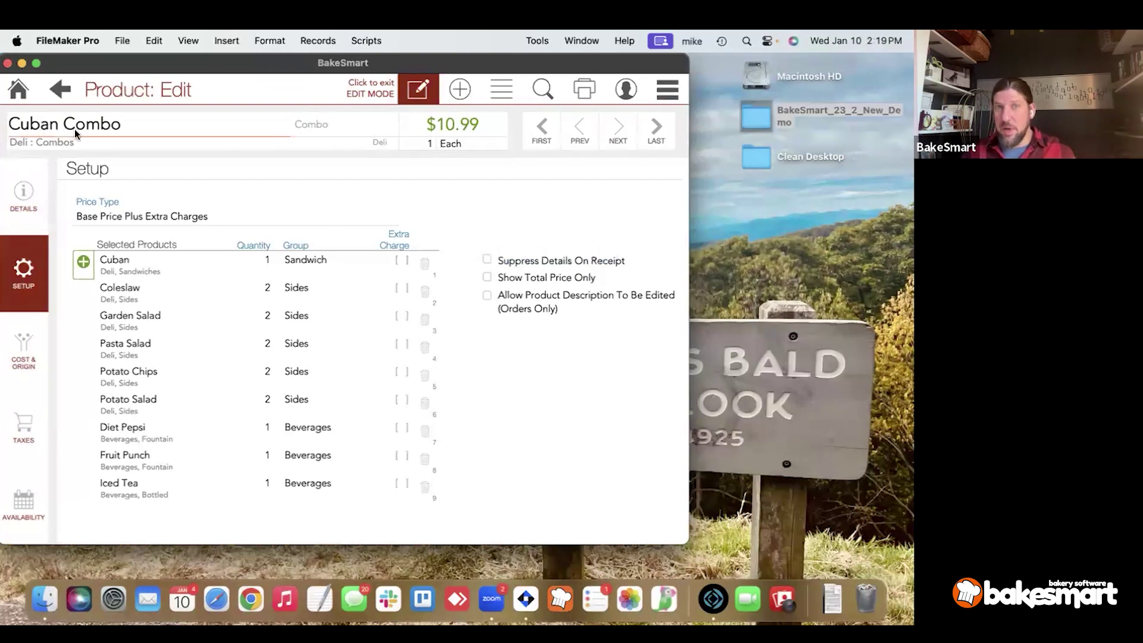
Turn on Suppress Details On Receipt and Show Total Price Only for the Cuban Combo, then return to the list.
{"action": "left_click", "coordinate": [544, 260]}
{"action": "left_click", "coordinate": [541, 277]}
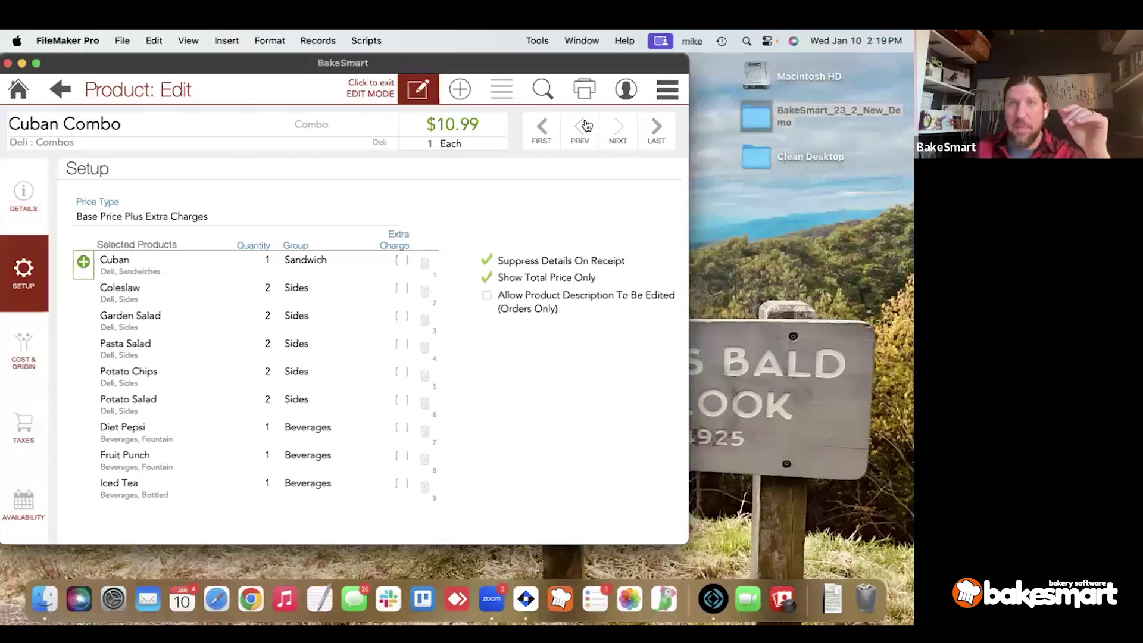
{"action": "left_click", "coordinate": [501, 94]}
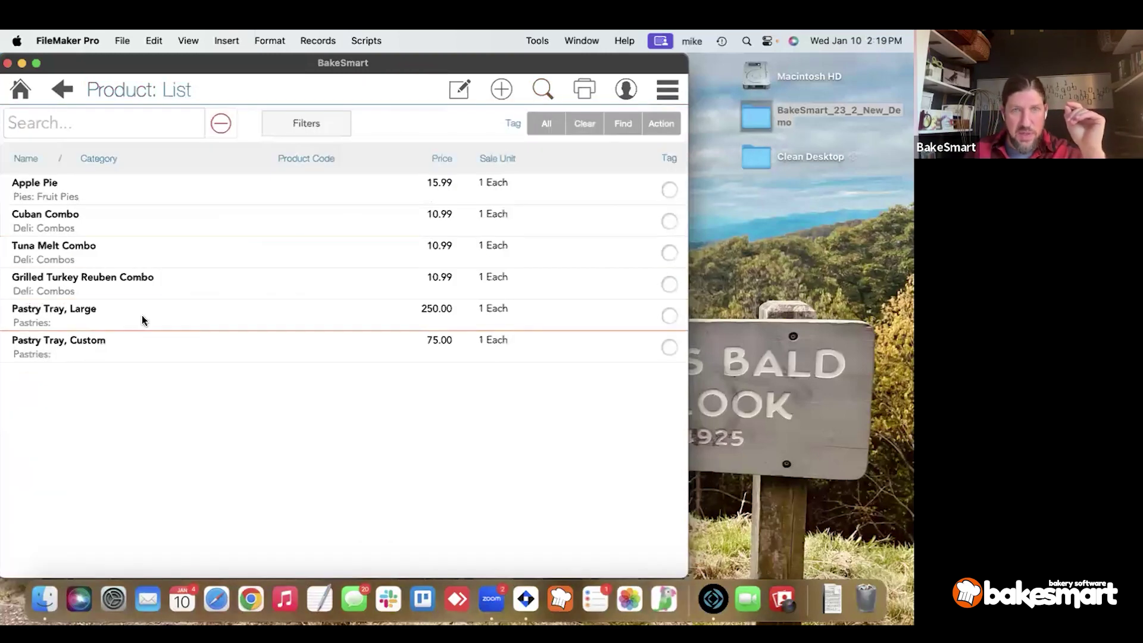
Open the $250.00 Pastry Tray, Large on its Setup tab in edit mode.
{"action": "left_click", "coordinate": [142, 316]}
{"action": "left_click", "coordinate": [32, 289]}
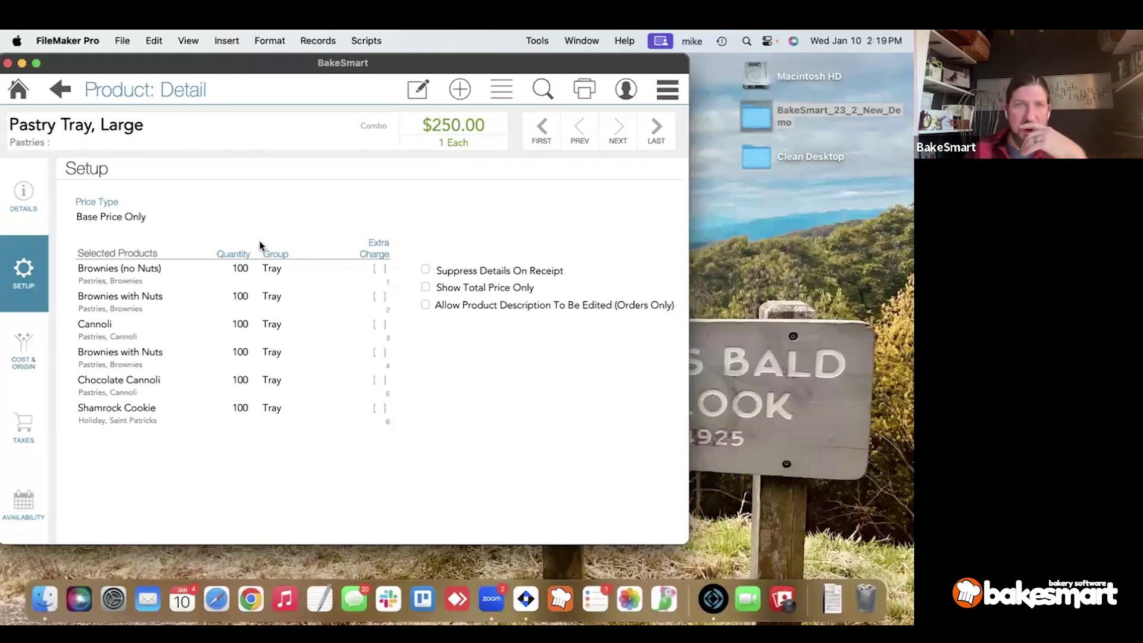
{"action": "key", "text": "super+e"}
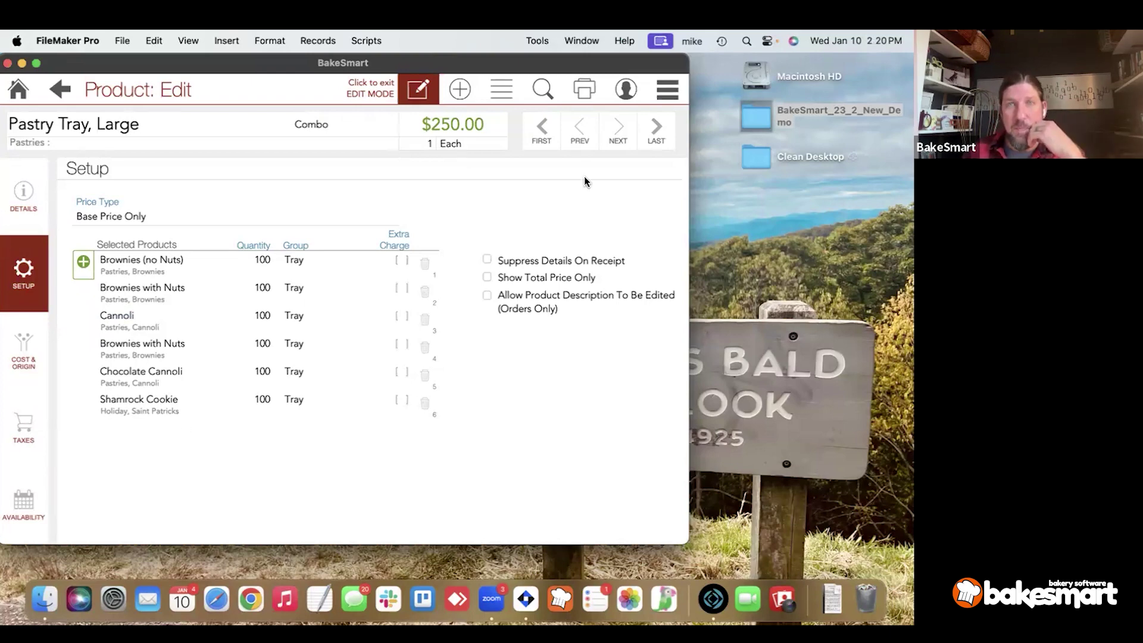
Go to the next record, Pastry Tray, Custom, and scroll through its nine items at 48 each.
{"action": "left_click", "coordinate": [619, 146]}
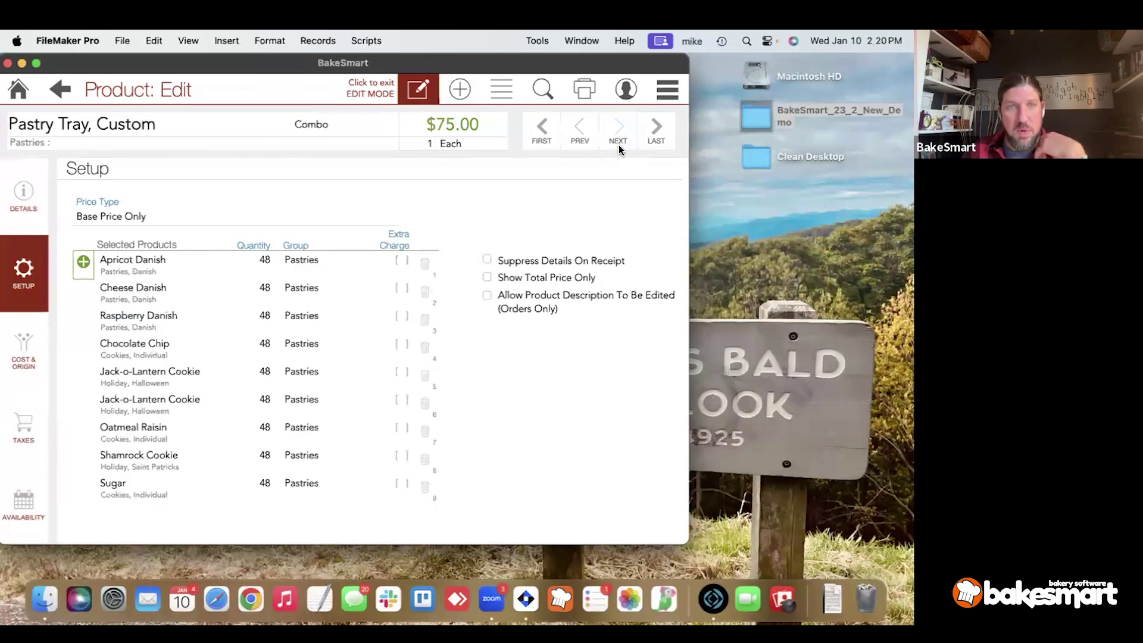
{"action": "scroll", "coordinate": [333, 330], "scroll_direction": "down", "scroll_amount": 3}
{"action": "scroll", "coordinate": [334, 336], "scroll_direction": "down", "scroll_amount": 5}
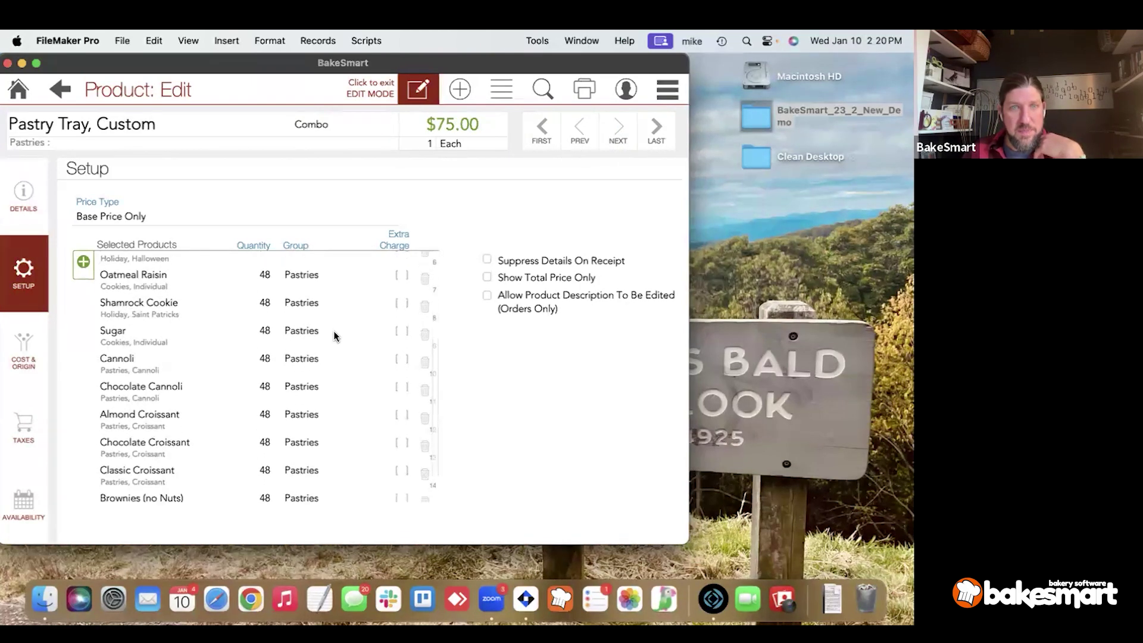
{"action": "scroll", "coordinate": [333, 336], "scroll_direction": "up", "scroll_amount": 7}
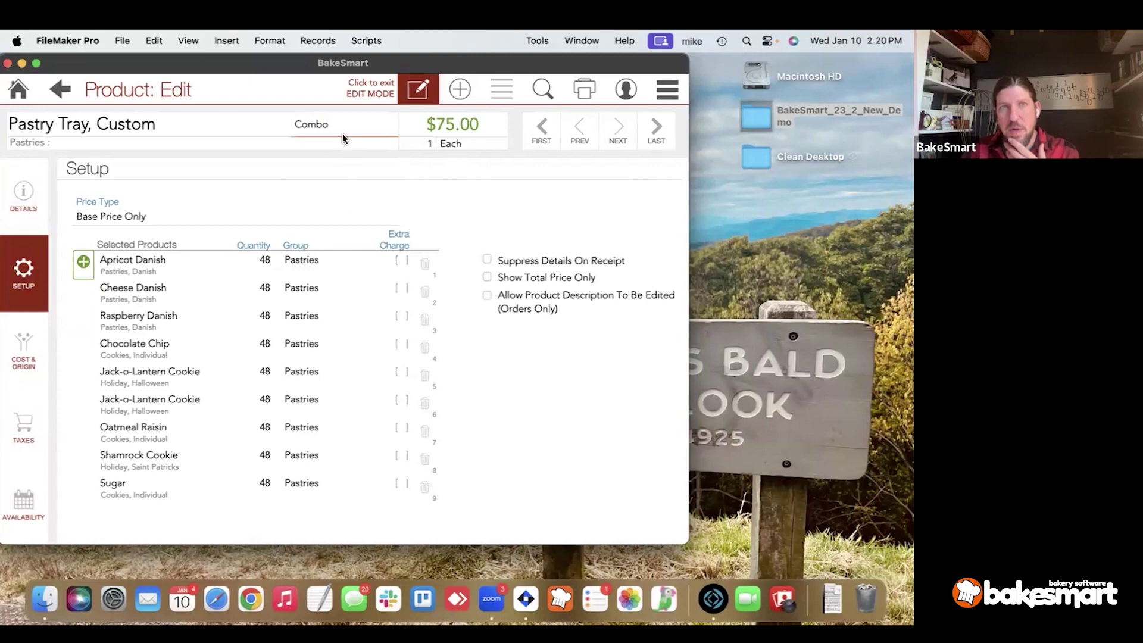
Run a product search without a type filter and open the $37.50 1/2 Sheet cake.
{"action": "left_click", "coordinate": [542, 89]}
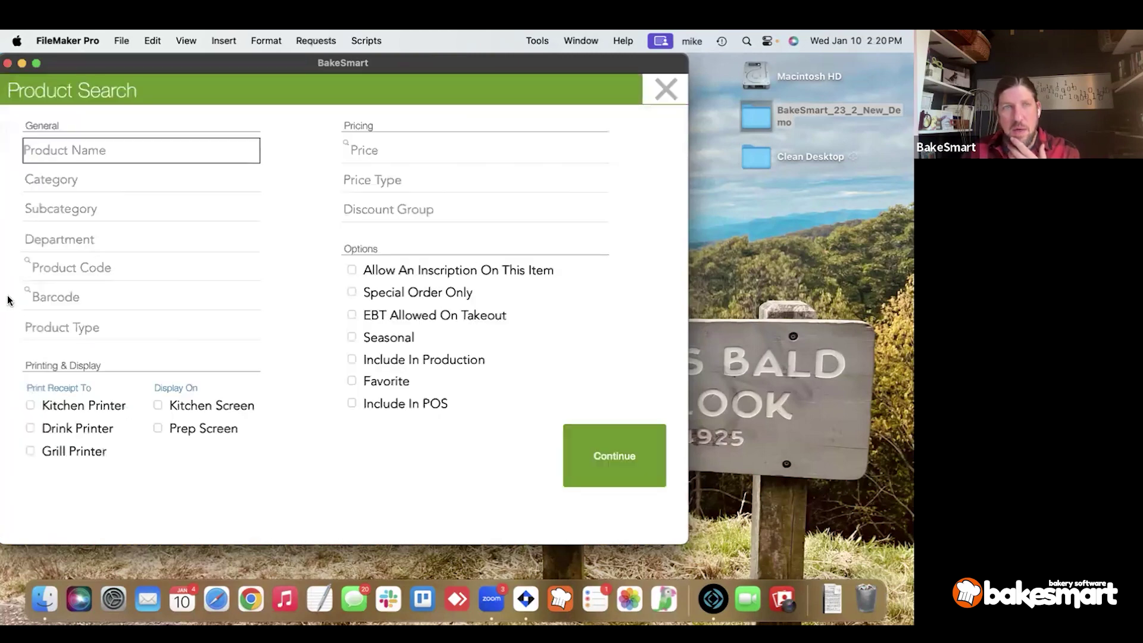
{"action": "left_click", "coordinate": [72, 327]}
{"action": "left_click", "coordinate": [455, 443]}
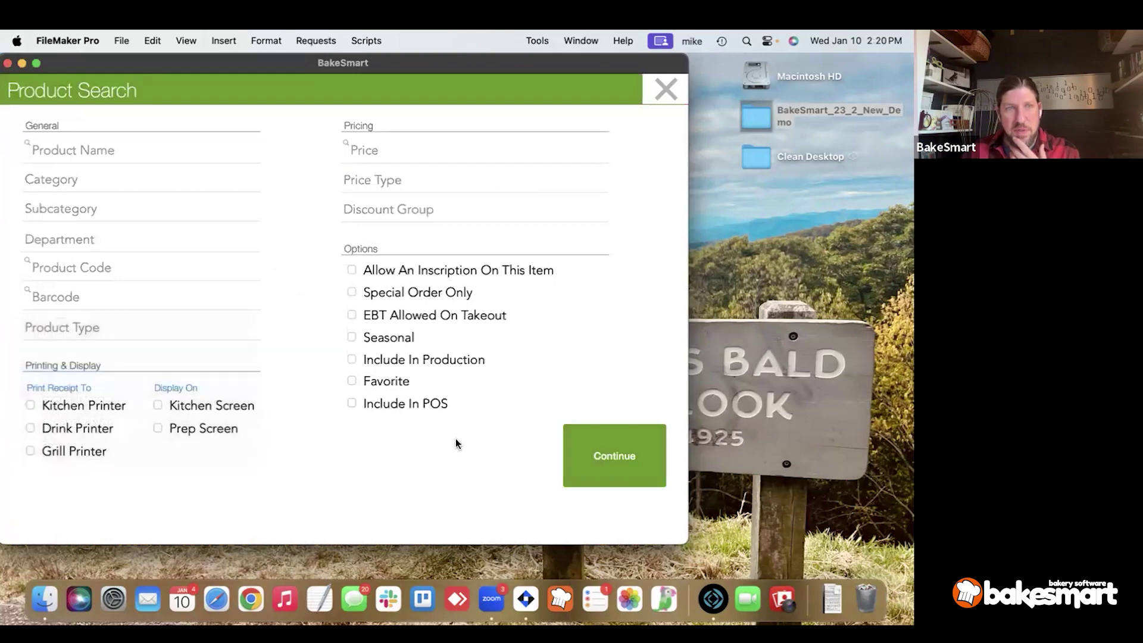
{"action": "left_click", "coordinate": [610, 450]}
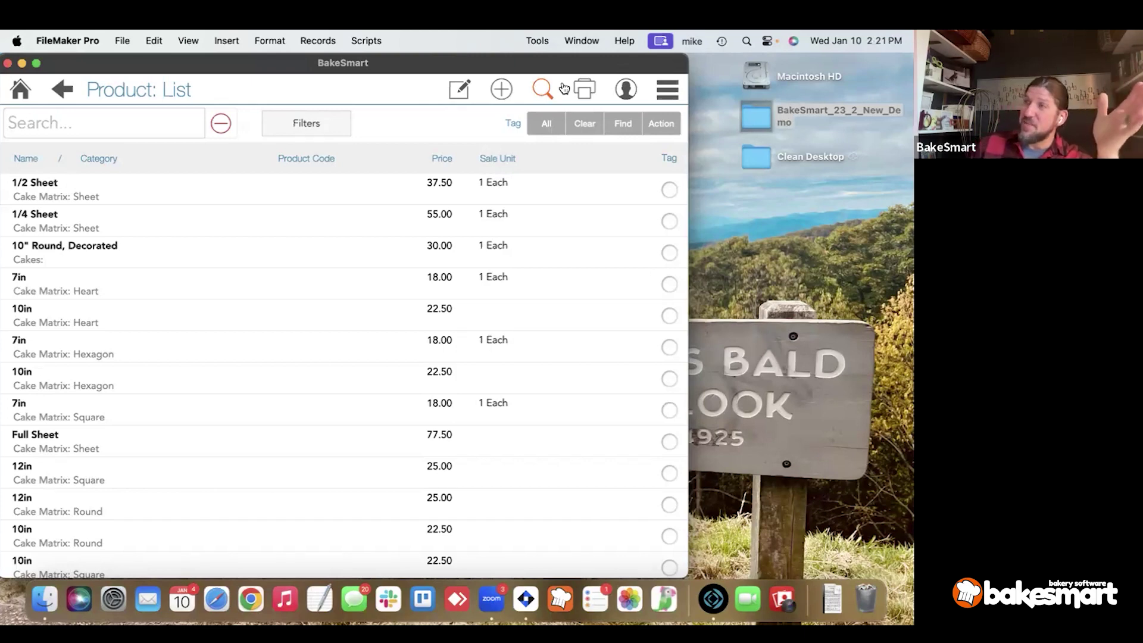
{"action": "left_click", "coordinate": [130, 203]}
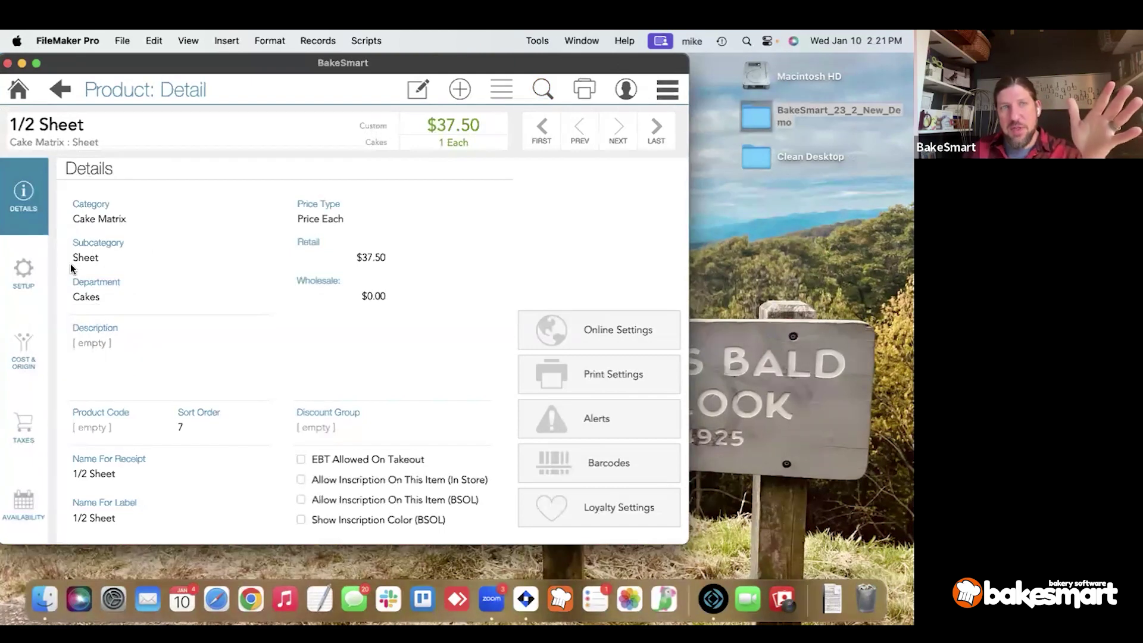
Check the 1/2 Sheet cake's Setup tab, then go back to the product list.
{"action": "left_click", "coordinate": [43, 272]}
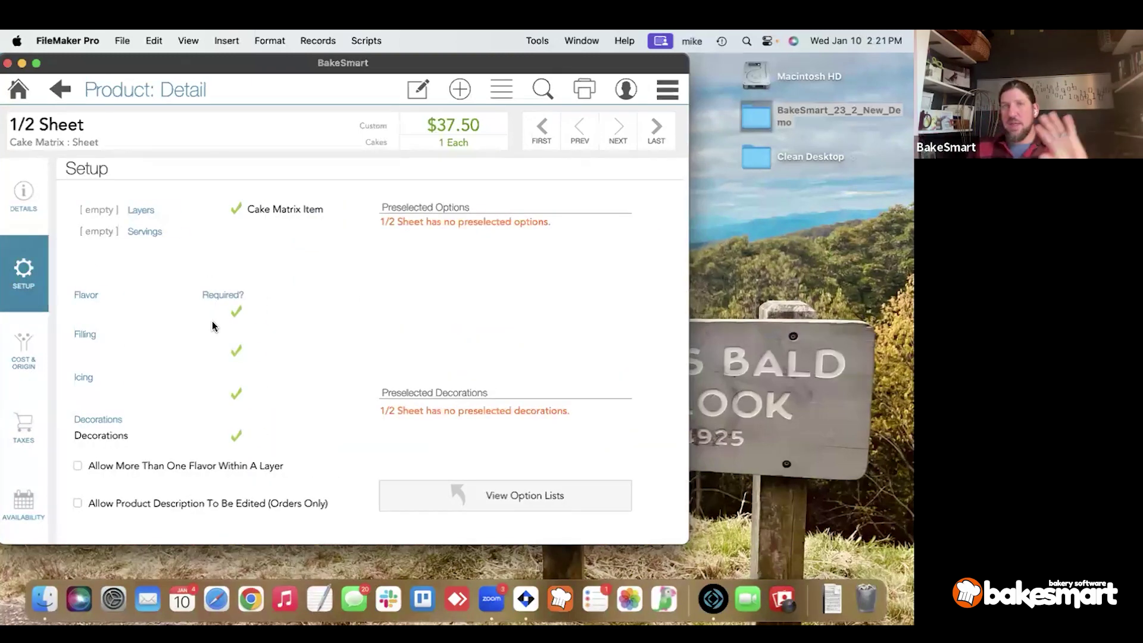
{"action": "left_click", "coordinate": [667, 92]}
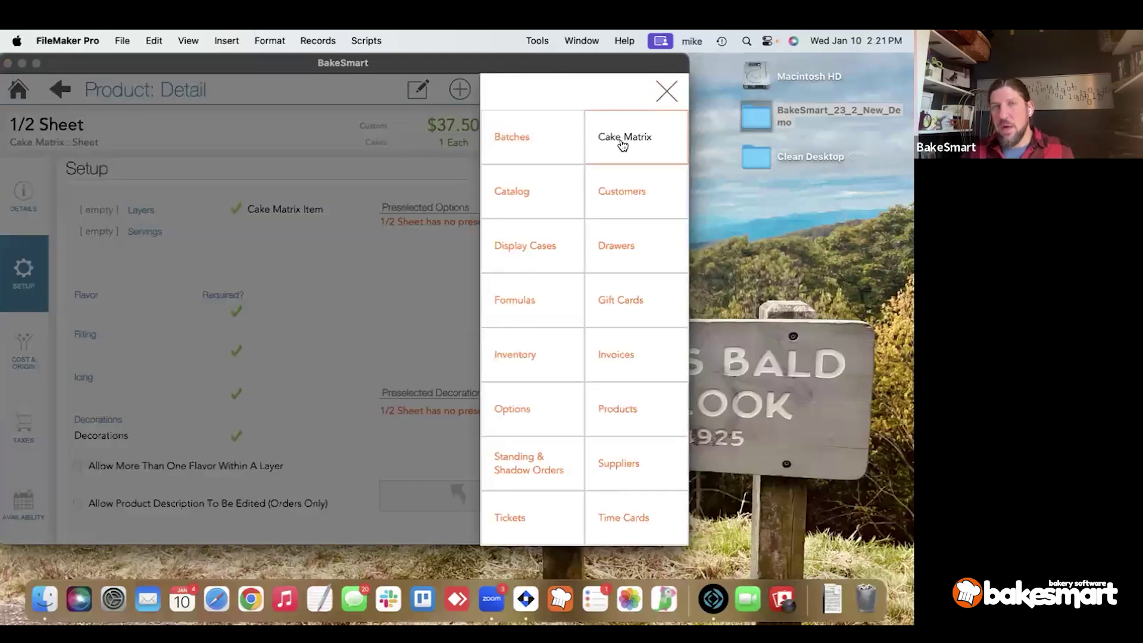
{"action": "left_click", "coordinate": [665, 105]}
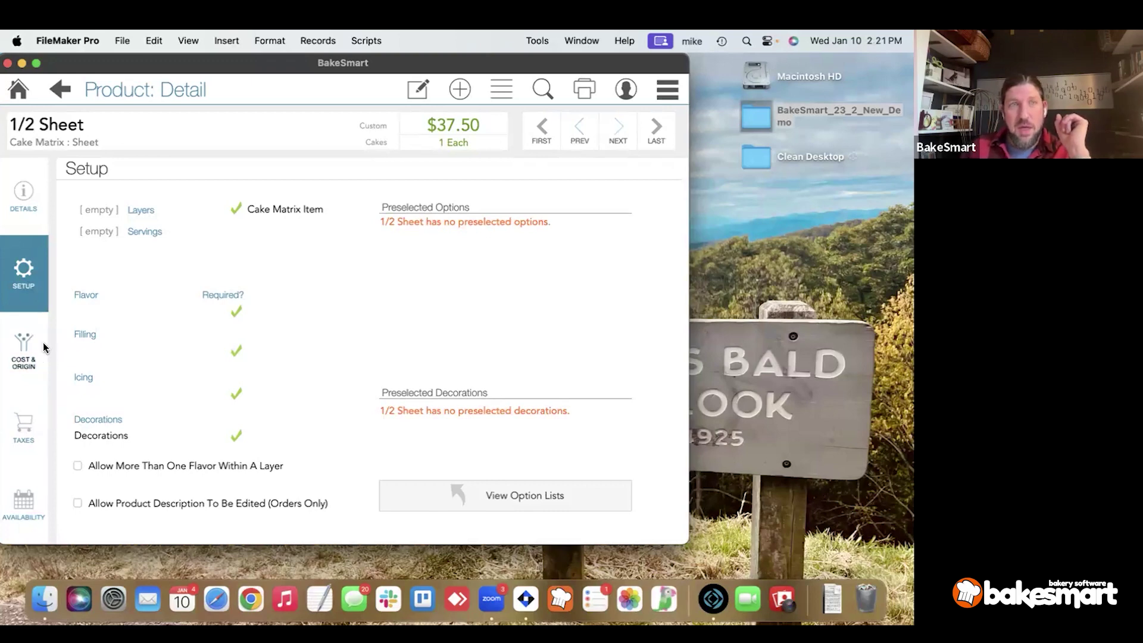
{"action": "left_click", "coordinate": [501, 89]}
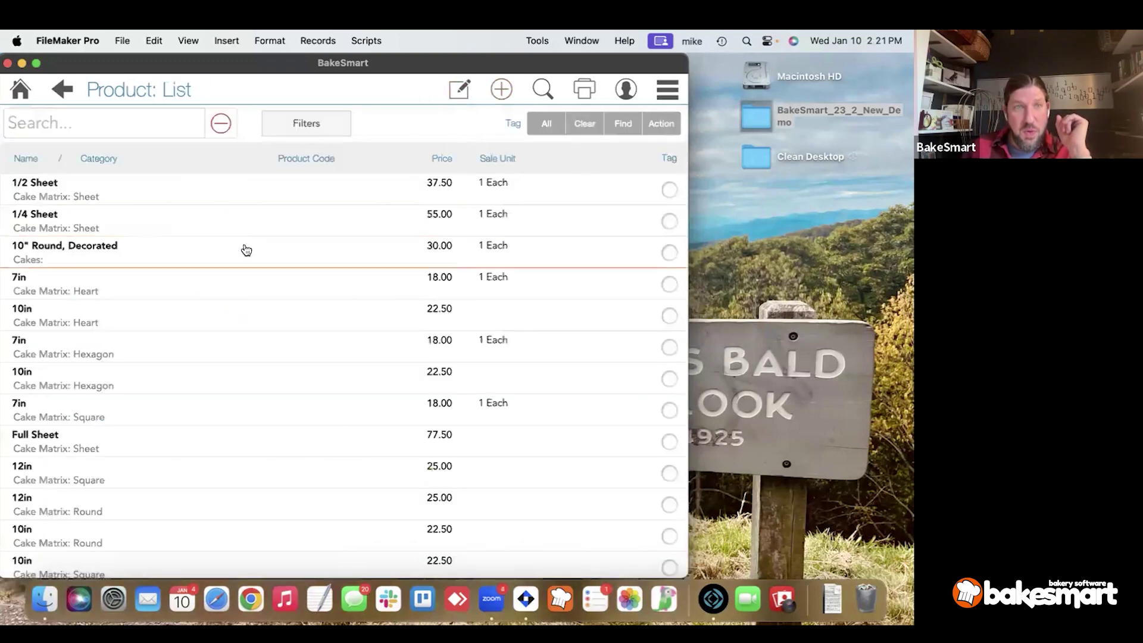
Open the $30.00 10" Round, Decorated cake's setup (3 layers, 20 servings) in edit mode.
{"action": "left_click", "coordinate": [146, 253]}
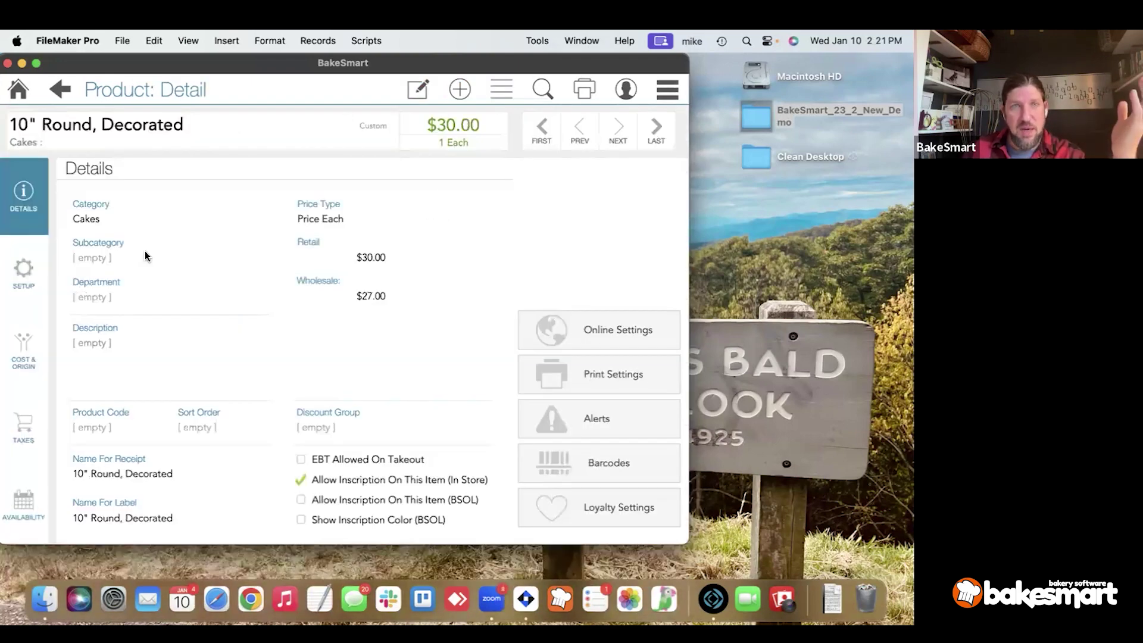
{"action": "left_click", "coordinate": [35, 301]}
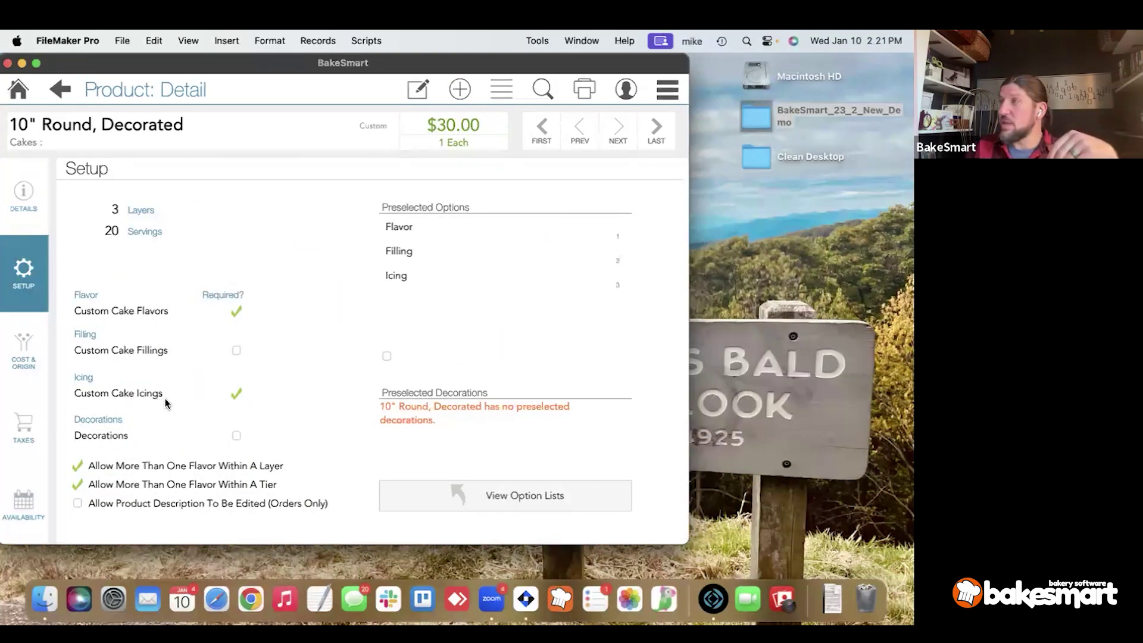
{"action": "left_click", "coordinate": [181, 387]}
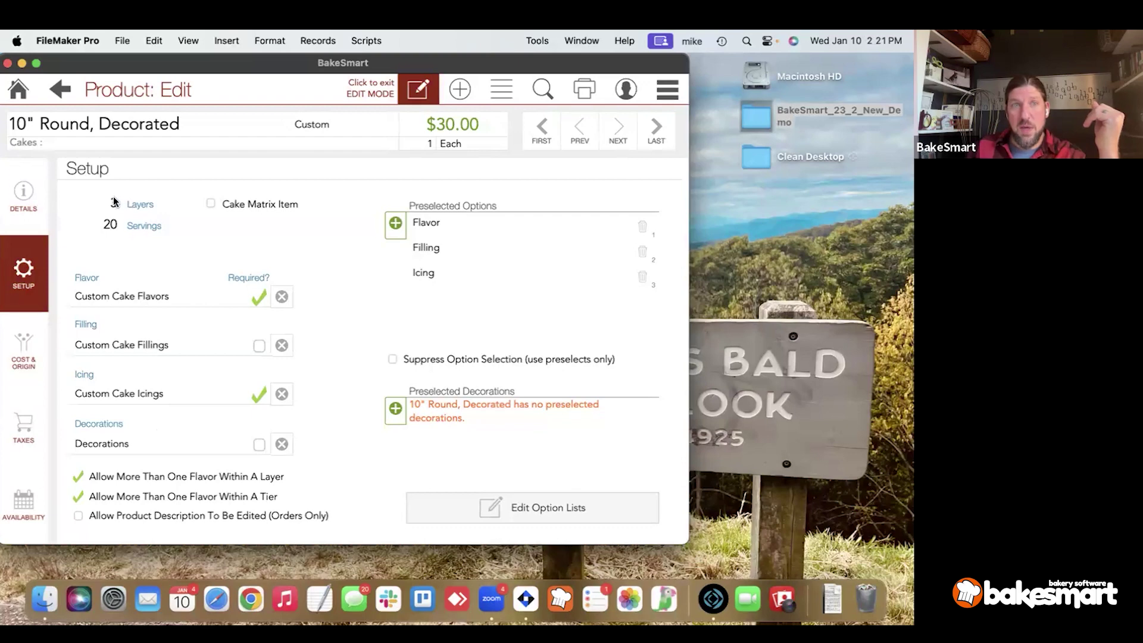
Keep the cake at 20 servings and return to the product list.
{"action": "left_click", "coordinate": [108, 223]}
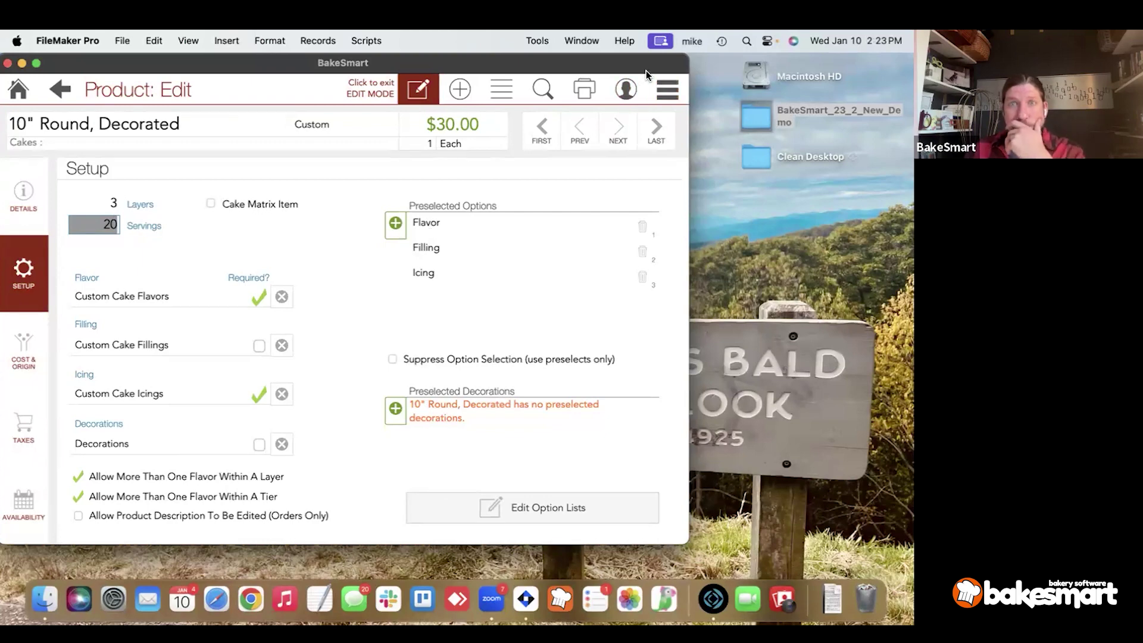
{"action": "left_click", "coordinate": [501, 89]}
Find 'german' in the product list and open the 10in German Chocolate cake's setup for editing.
{"action": "scroll", "coordinate": [403, 225], "scroll_direction": "down", "scroll_amount": 10}
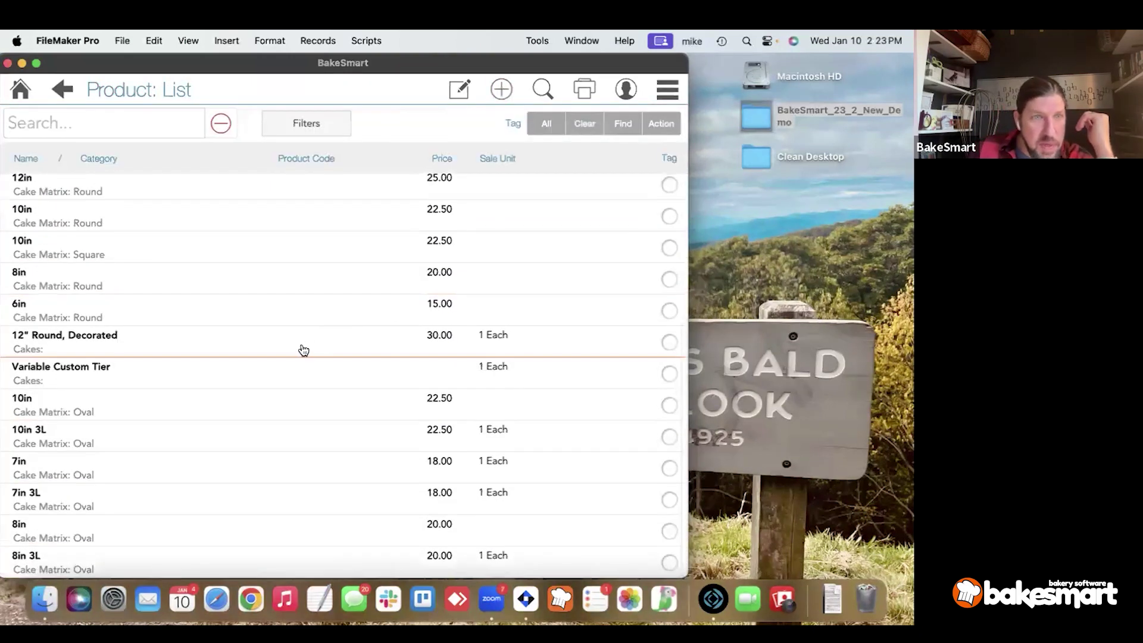
{"action": "scroll", "coordinate": [304, 351], "scroll_direction": "up", "scroll_amount": 1}
{"action": "left_click", "coordinate": [128, 131]}
{"action": "type", "text": "german"}
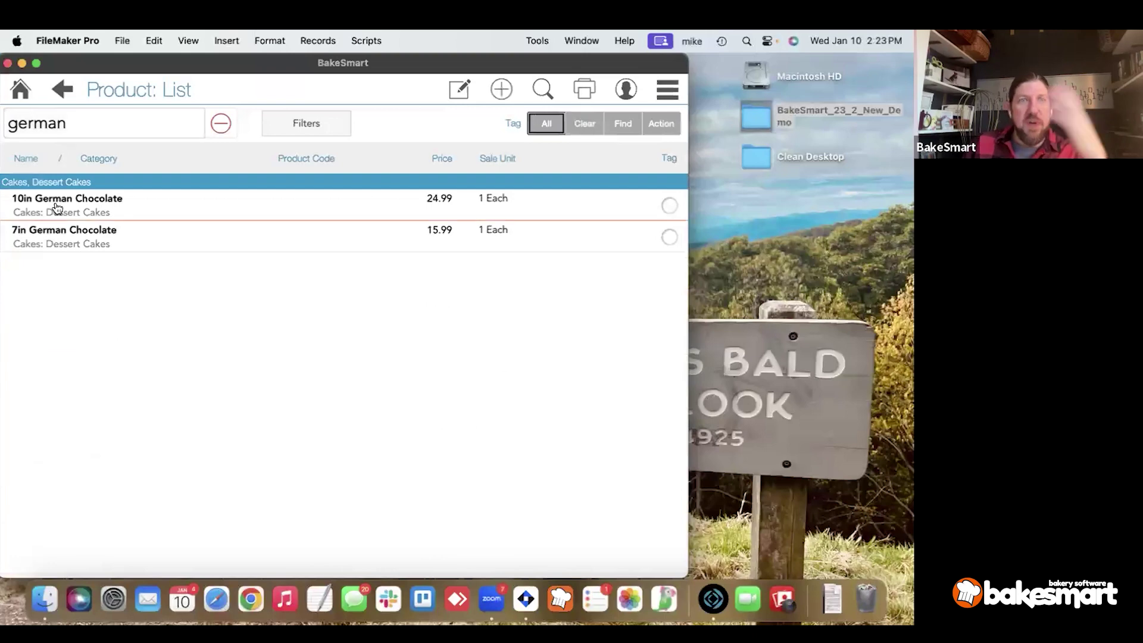
{"action": "left_click", "coordinate": [55, 202]}
{"action": "left_click", "coordinate": [24, 271]}
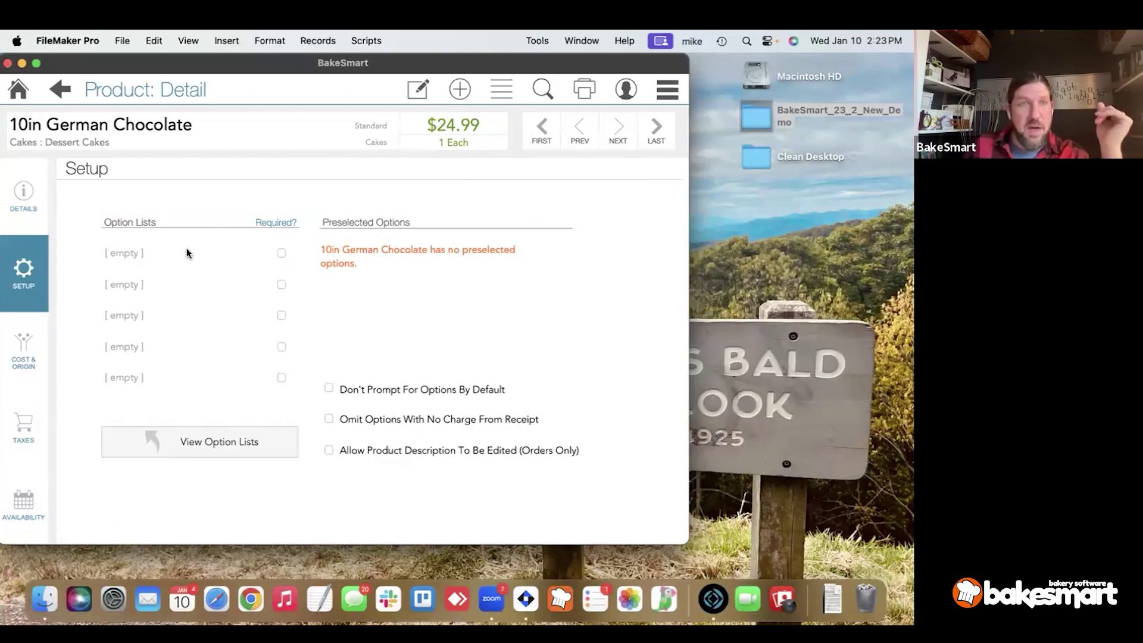
{"action": "left_click", "coordinate": [379, 119]}
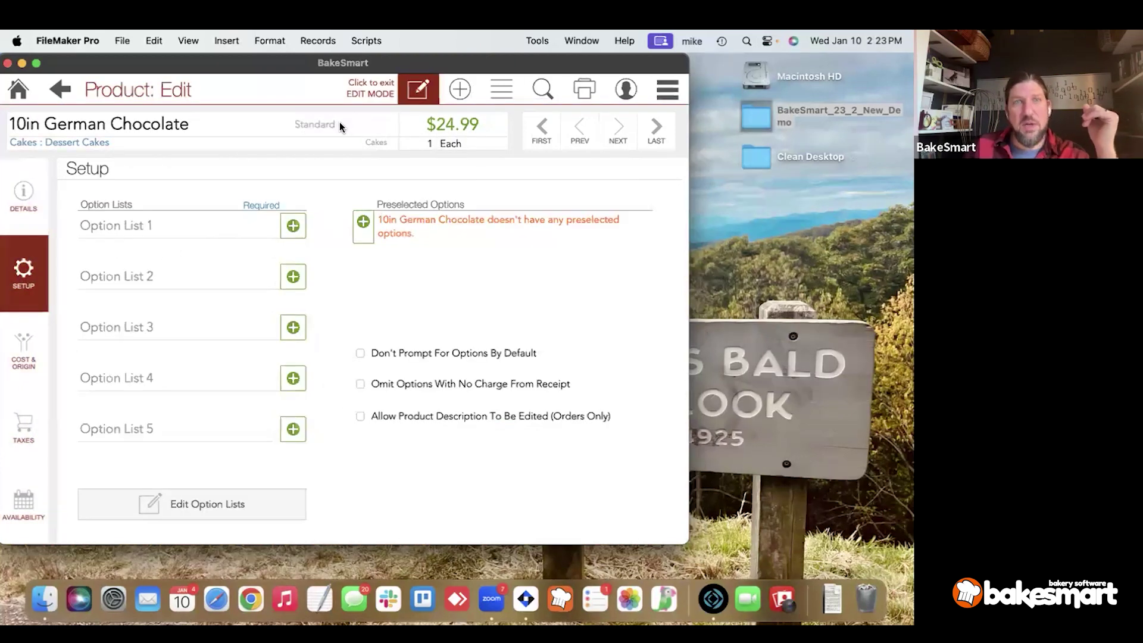
Make it a Custom product using Custom Cake Flavors, Fillings and Icings option lists.
{"action": "left_click", "coordinate": [339, 127]}
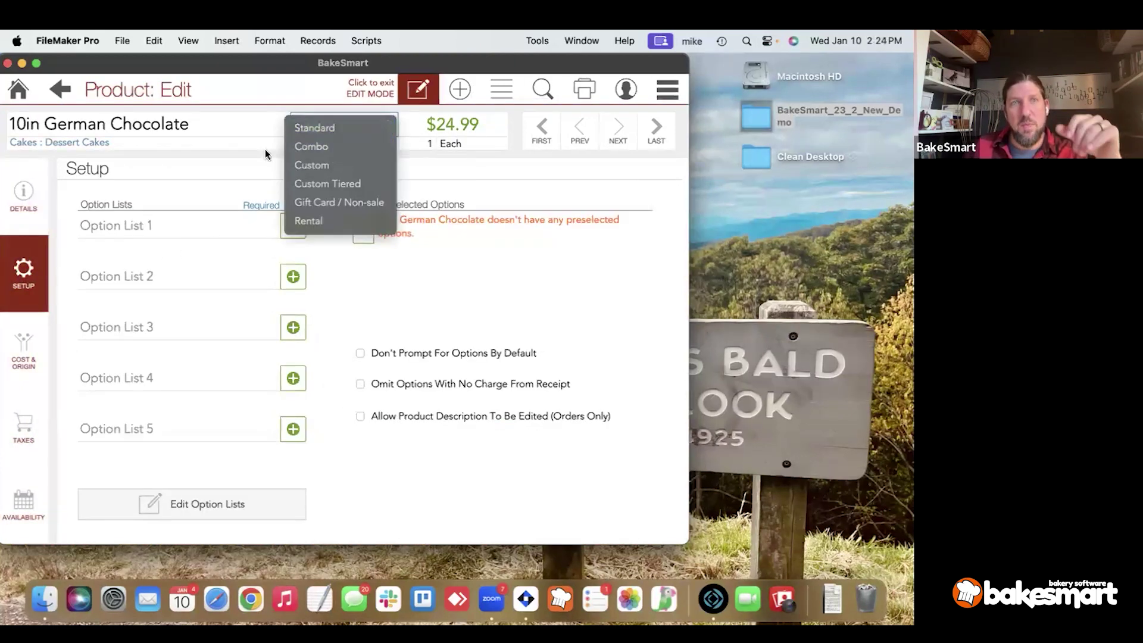
{"action": "left_click", "coordinate": [305, 167]}
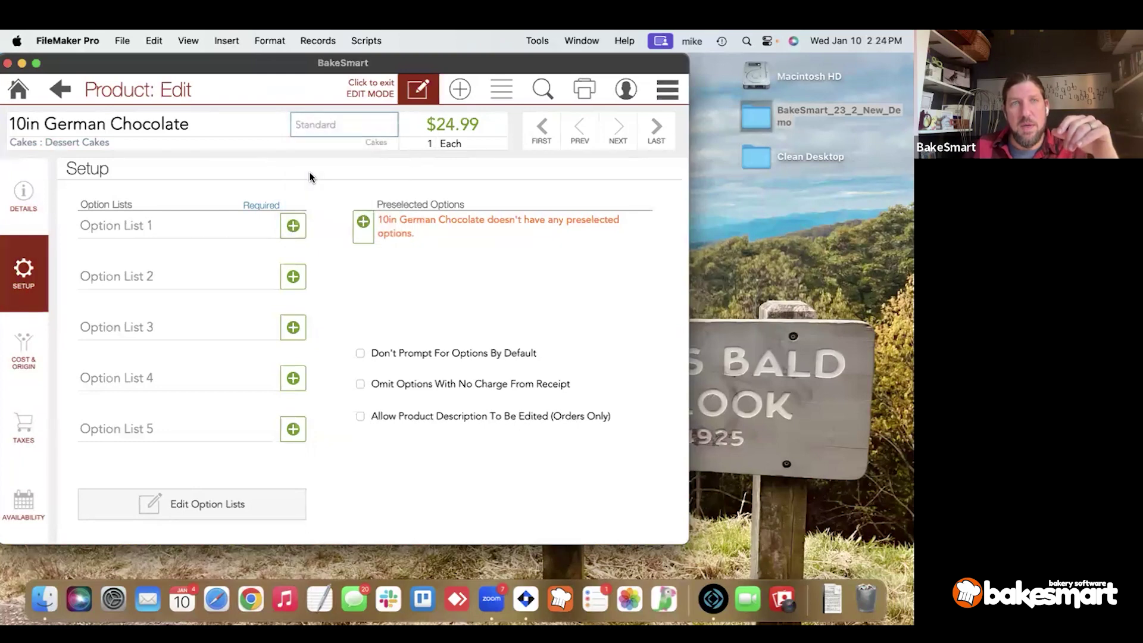
{"action": "left_click", "coordinate": [144, 297]}
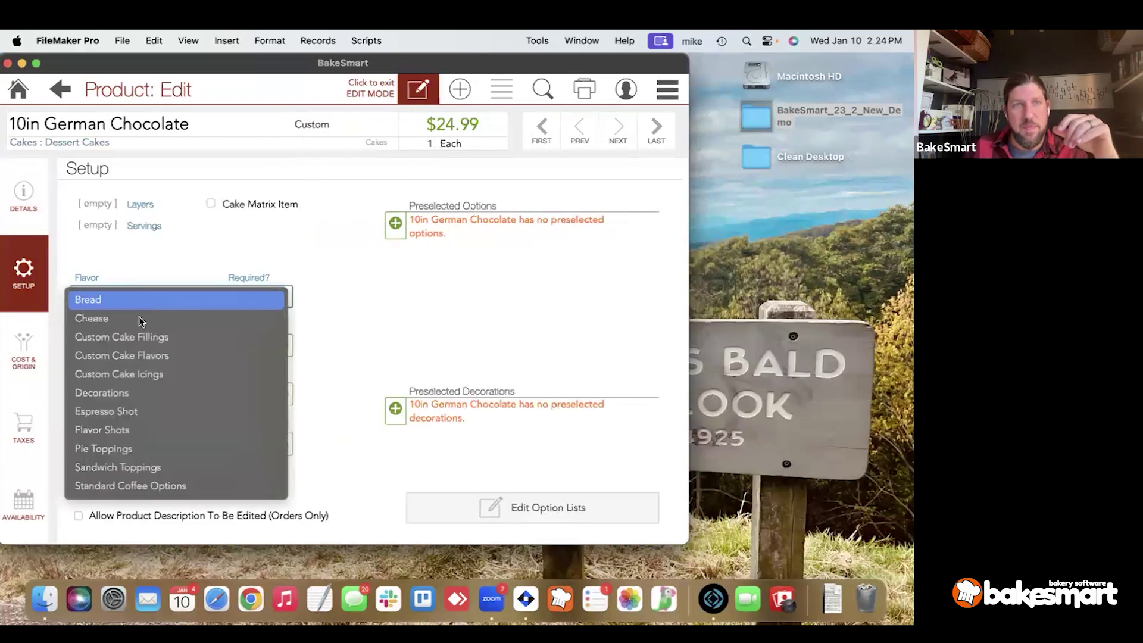
{"action": "left_click", "coordinate": [144, 352]}
{"action": "left_click", "coordinate": [152, 348]}
{"action": "left_click", "coordinate": [152, 386]}
{"action": "left_click", "coordinate": [153, 471]}
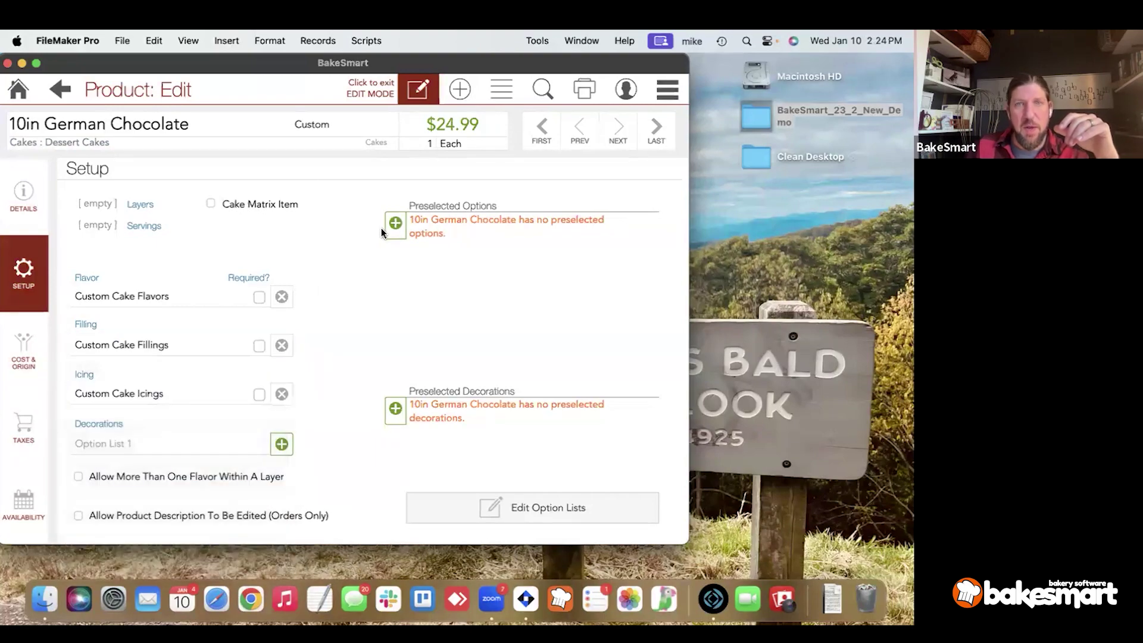
Preselect Chocolate flavor, Chocolate Fudge filling and Chocolate Buttercream icing.
{"action": "left_click", "coordinate": [394, 225]}
{"action": "left_click", "coordinate": [111, 237]}
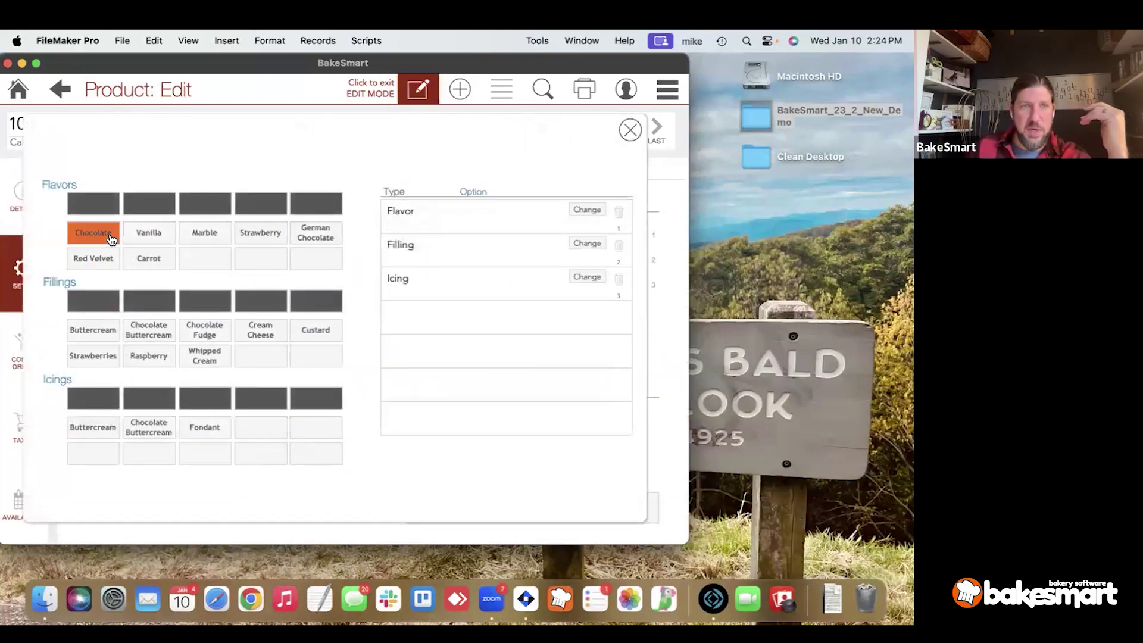
{"action": "left_click", "coordinate": [221, 335]}
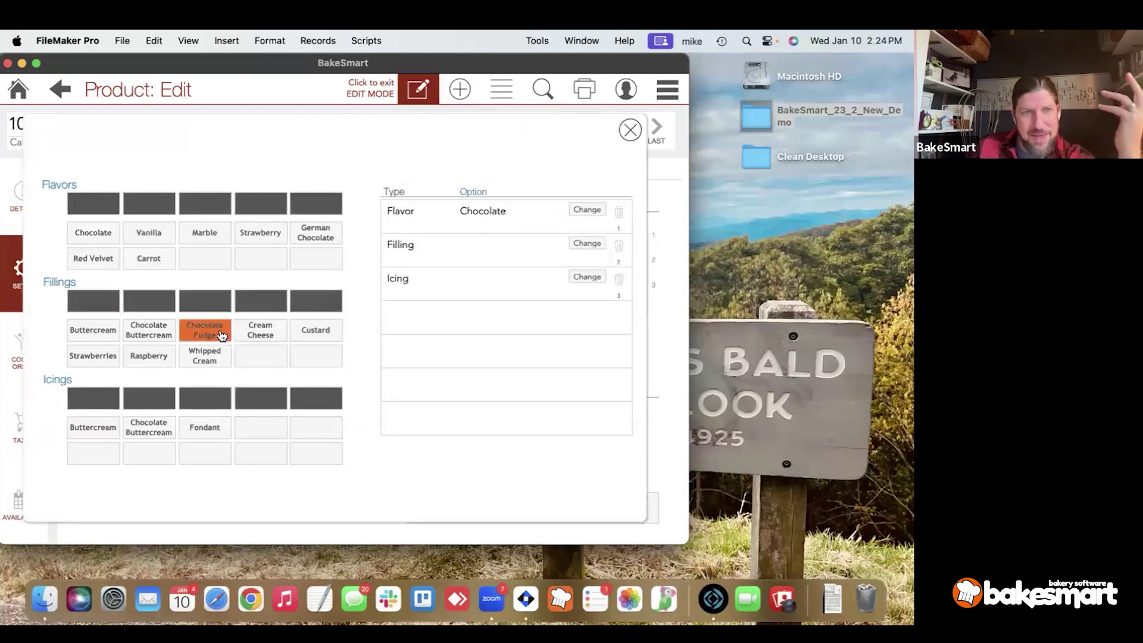
{"action": "left_click", "coordinate": [158, 432]}
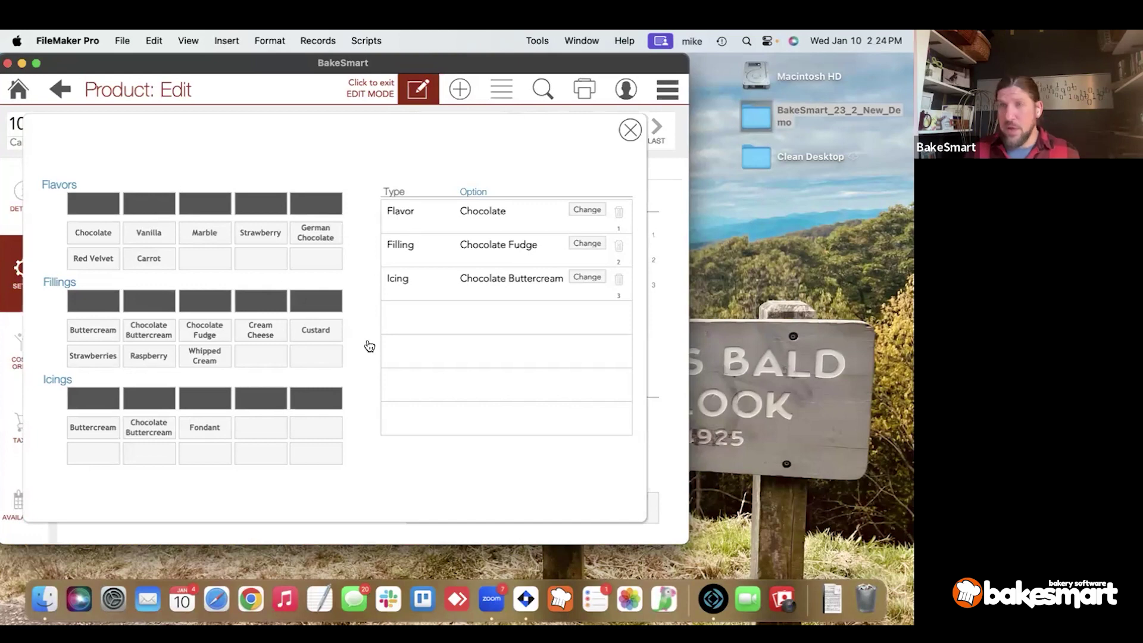
{"action": "left_click", "coordinate": [622, 130]}
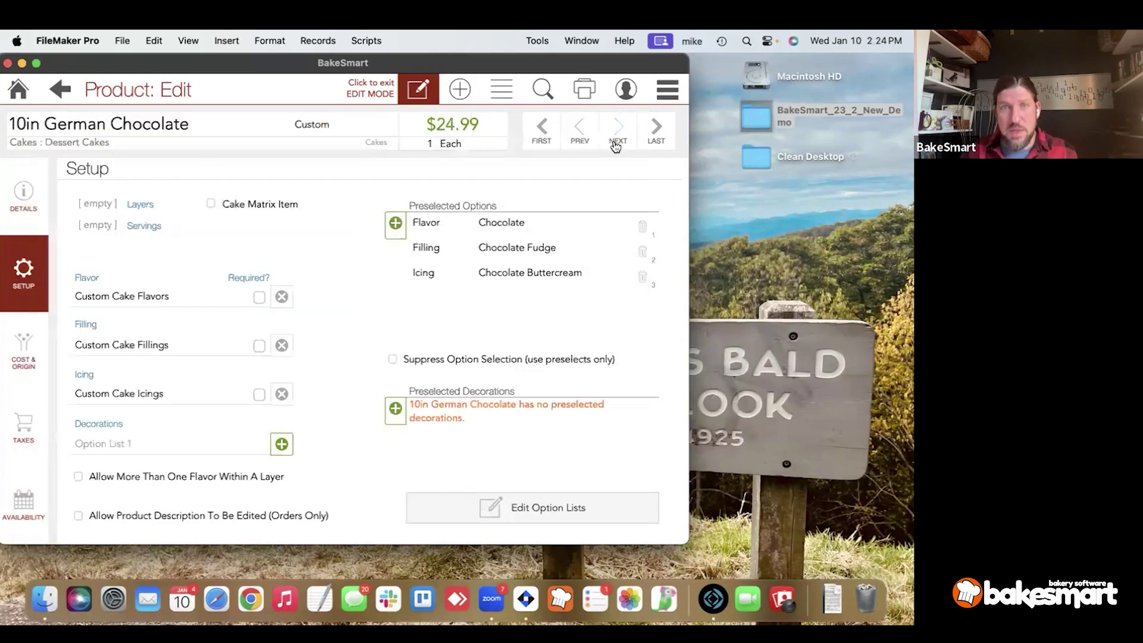
Search the products, open the 10" Round, Decorated cake's Setup and switch it into edit mode.
{"action": "left_click", "coordinate": [543, 89]}
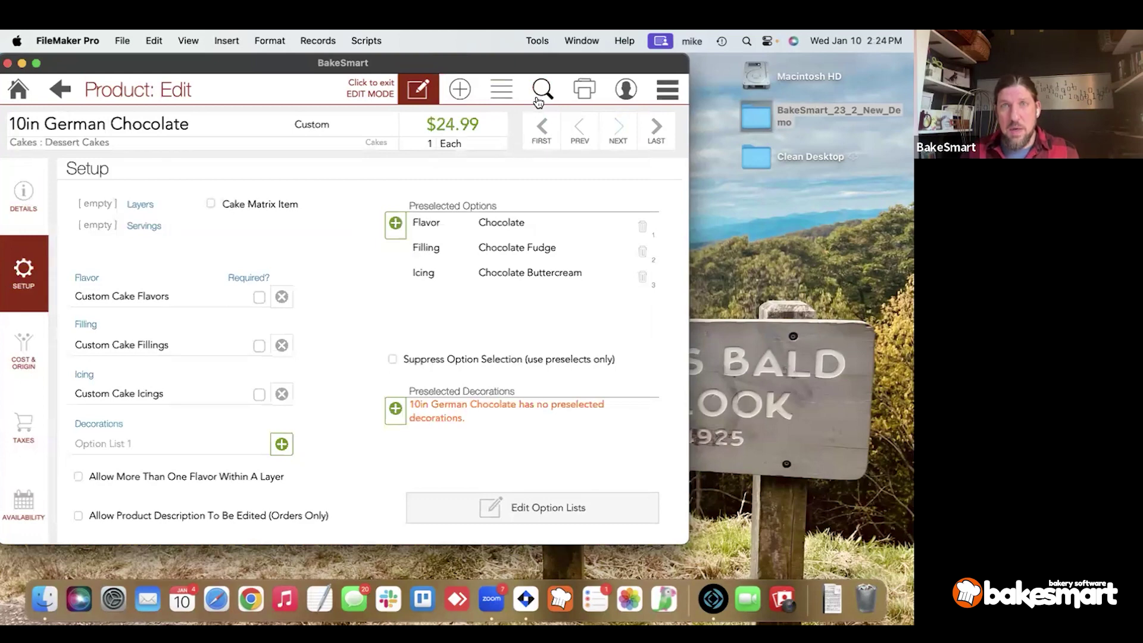
{"action": "left_click", "coordinate": [184, 327]}
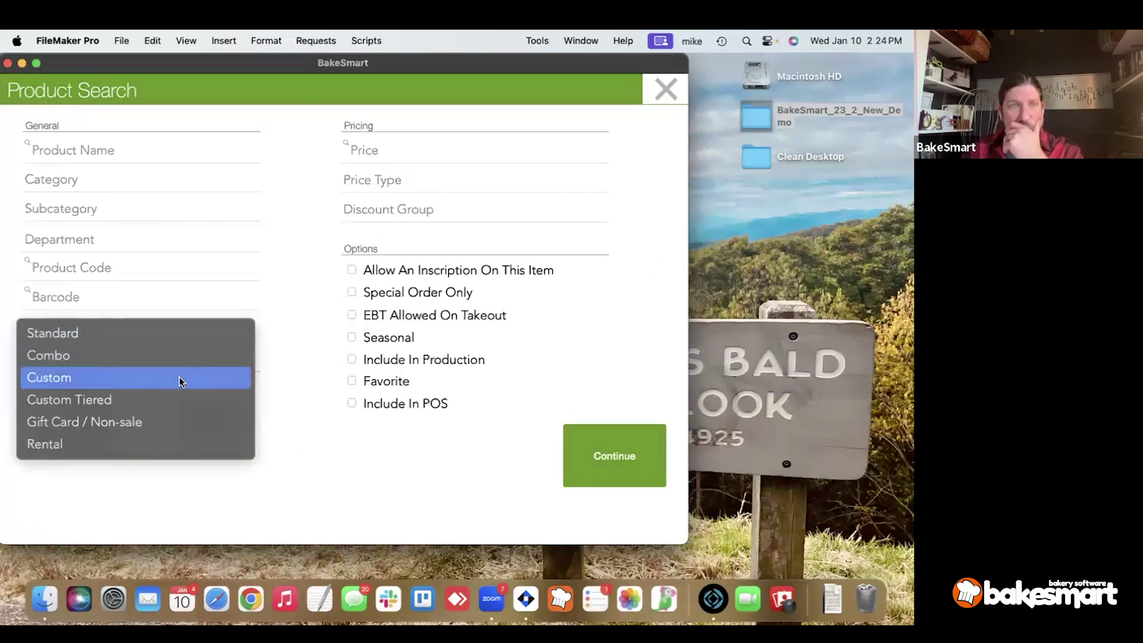
{"action": "left_click", "coordinate": [592, 486]}
{"action": "left_click", "coordinate": [592, 487]}
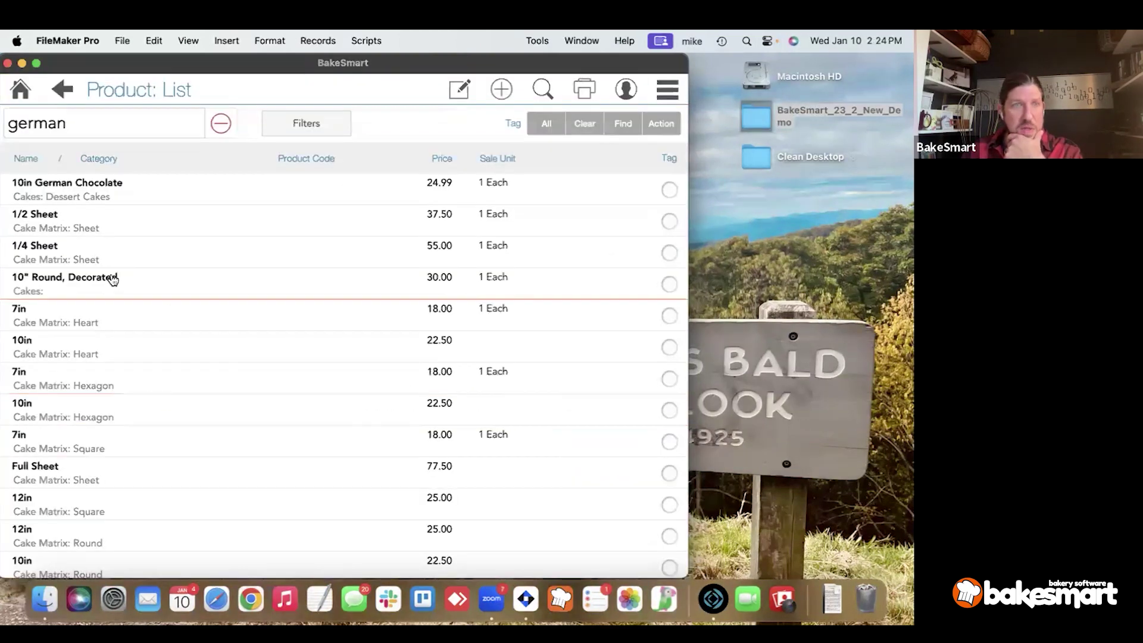
{"action": "left_click", "coordinate": [111, 277]}
{"action": "left_click", "coordinate": [34, 289]}
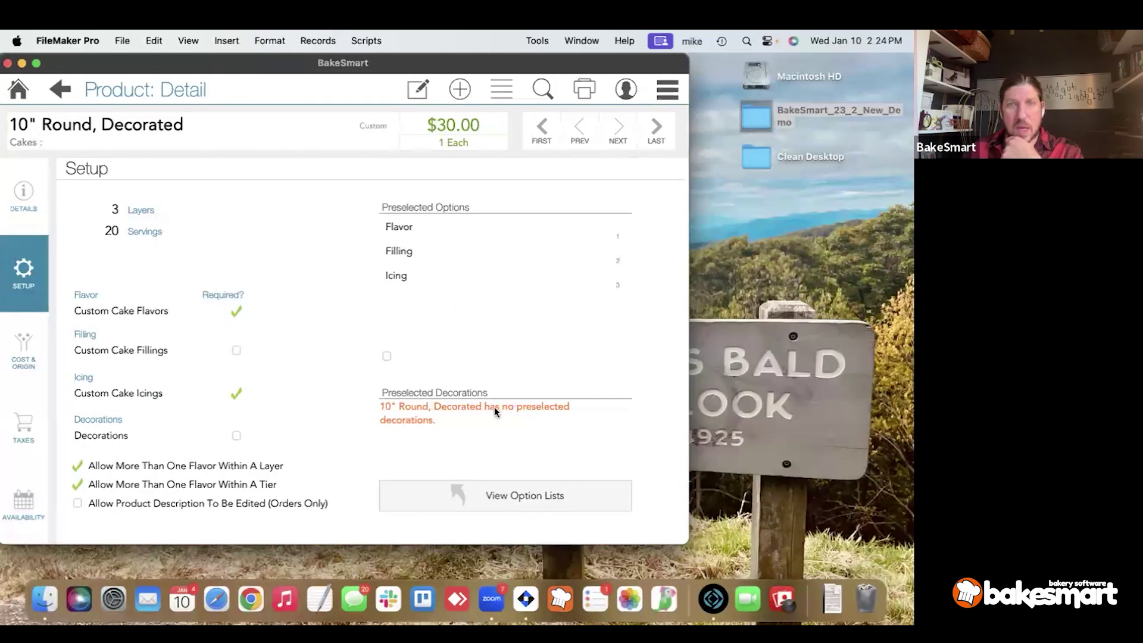
{"action": "left_click", "coordinate": [419, 90]}
{"action": "left_click", "coordinate": [418, 89]}
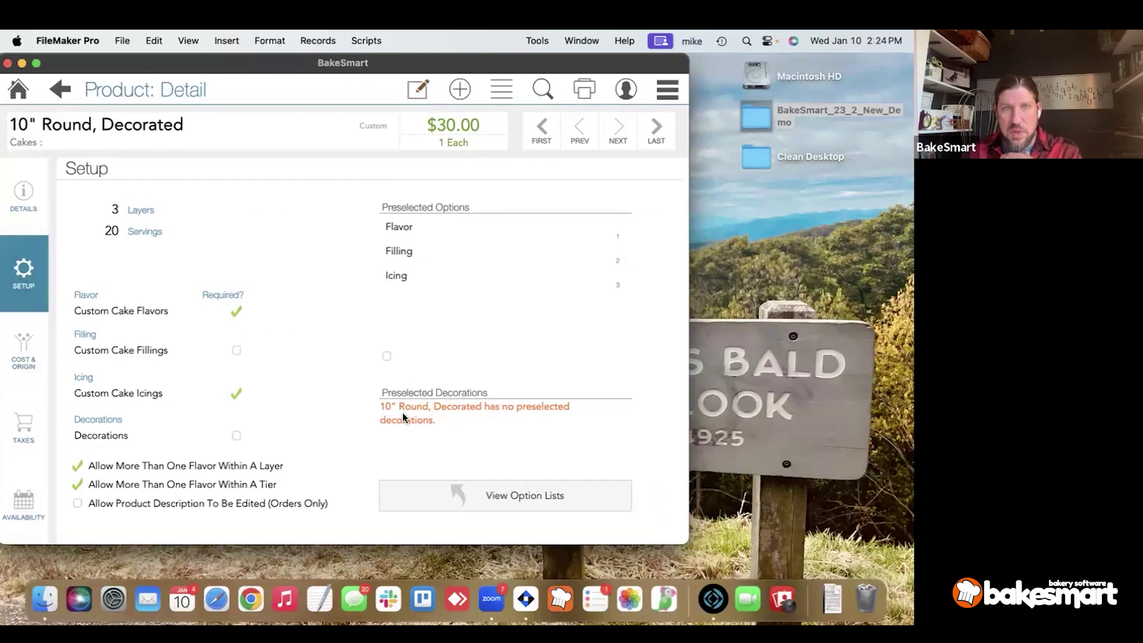
{"action": "left_click", "coordinate": [418, 89]}
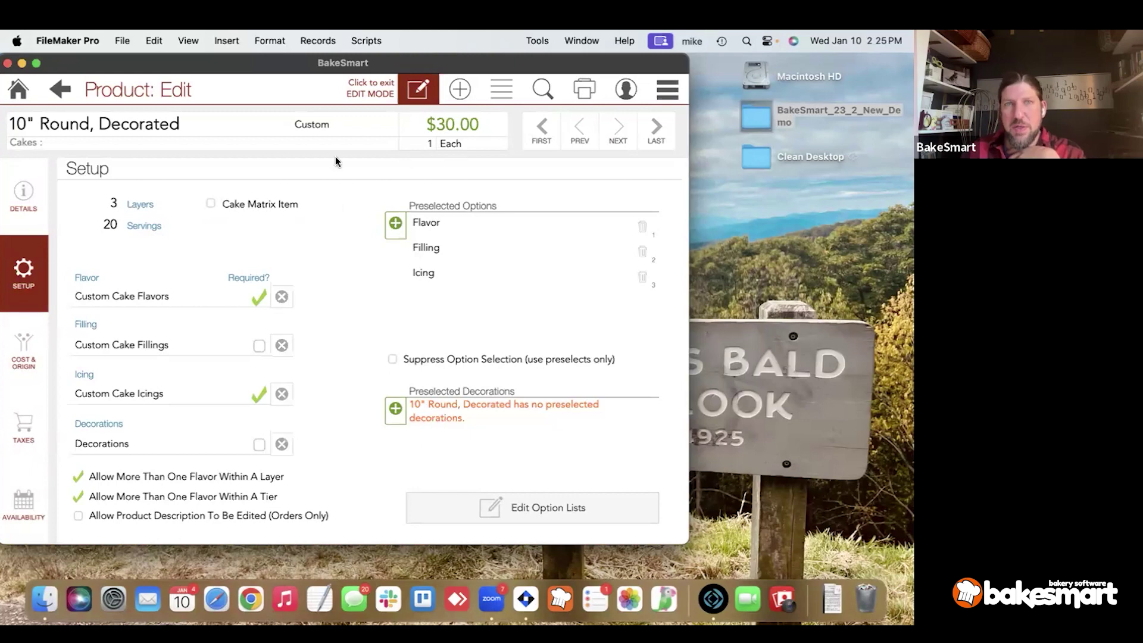
Change the 10" Round, Decorated type to Custom Tiered, save, and go back to the found-products list.
{"action": "left_click", "coordinate": [333, 132]}
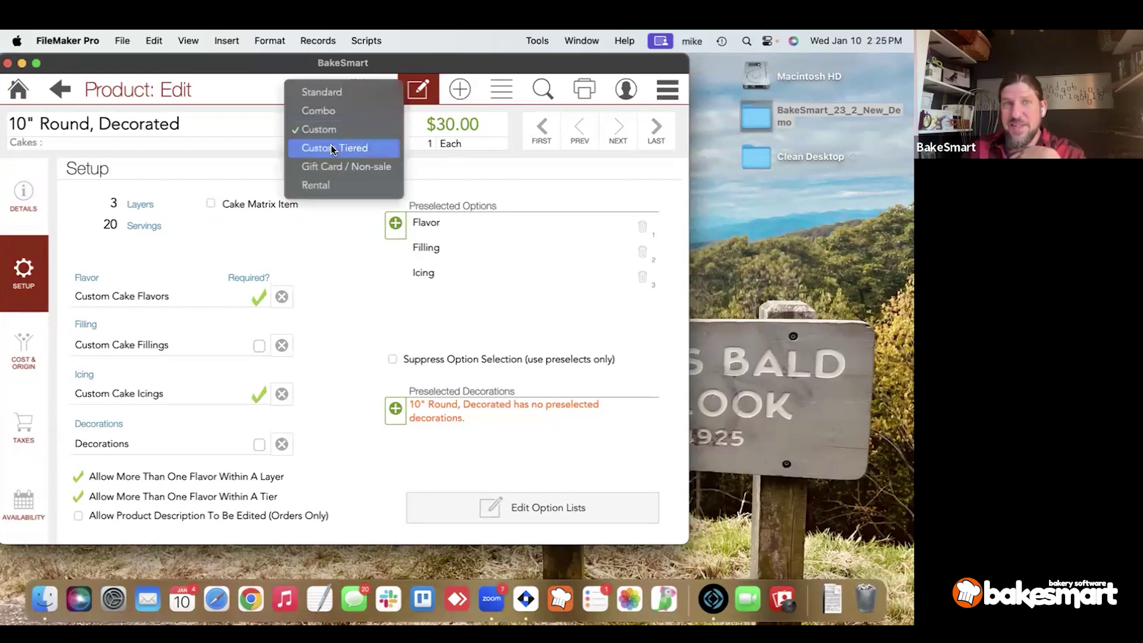
{"action": "left_click", "coordinate": [331, 147]}
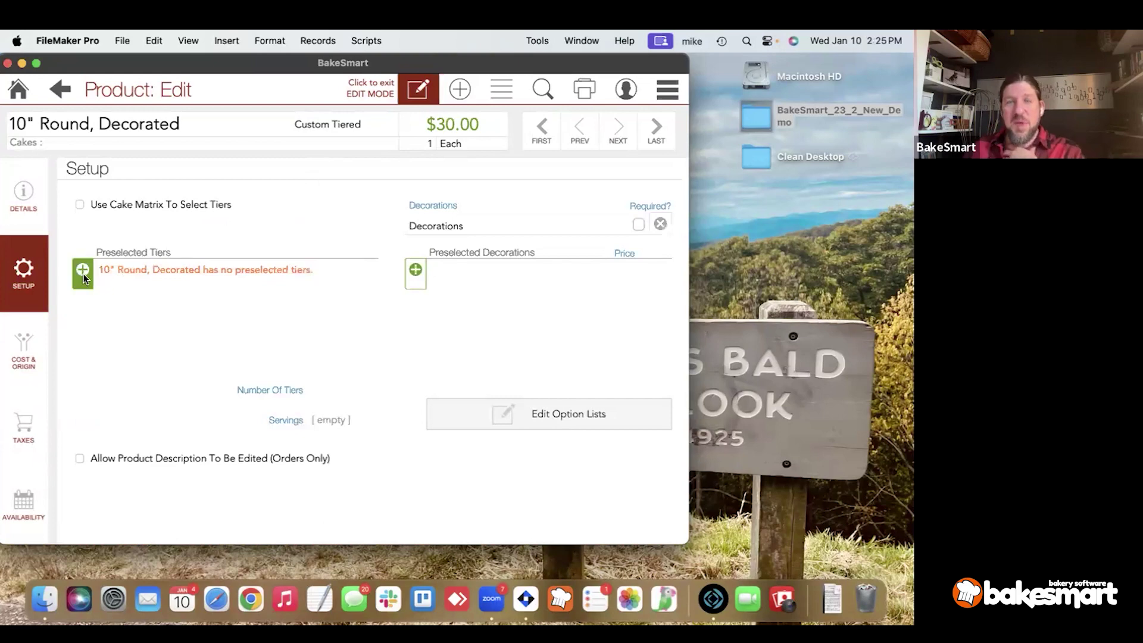
{"action": "left_click", "coordinate": [402, 98]}
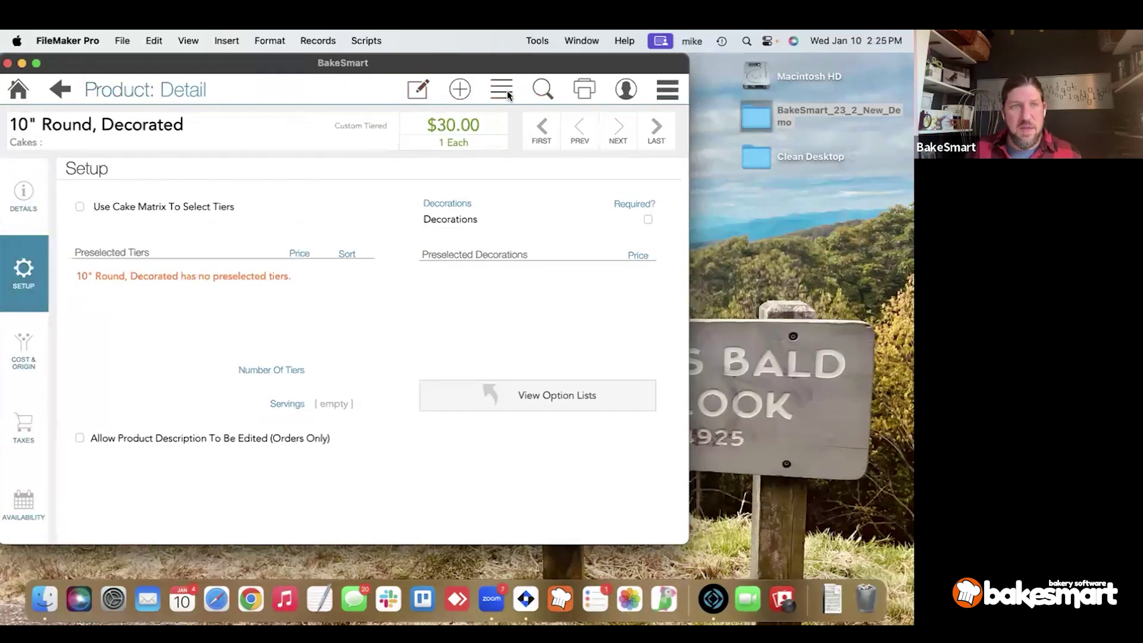
{"action": "left_click", "coordinate": [504, 90]}
{"action": "scroll", "coordinate": [273, 289], "scroll_direction": "down", "scroll_amount": 10}
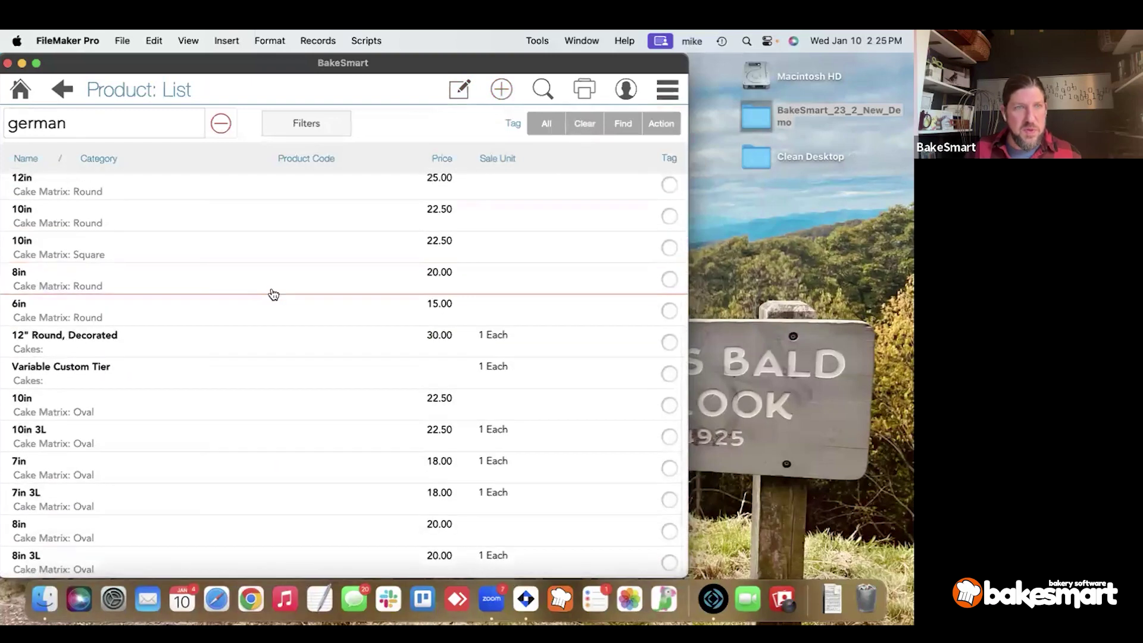
{"action": "scroll", "coordinate": [270, 290], "scroll_direction": "up", "scroll_amount": 10}
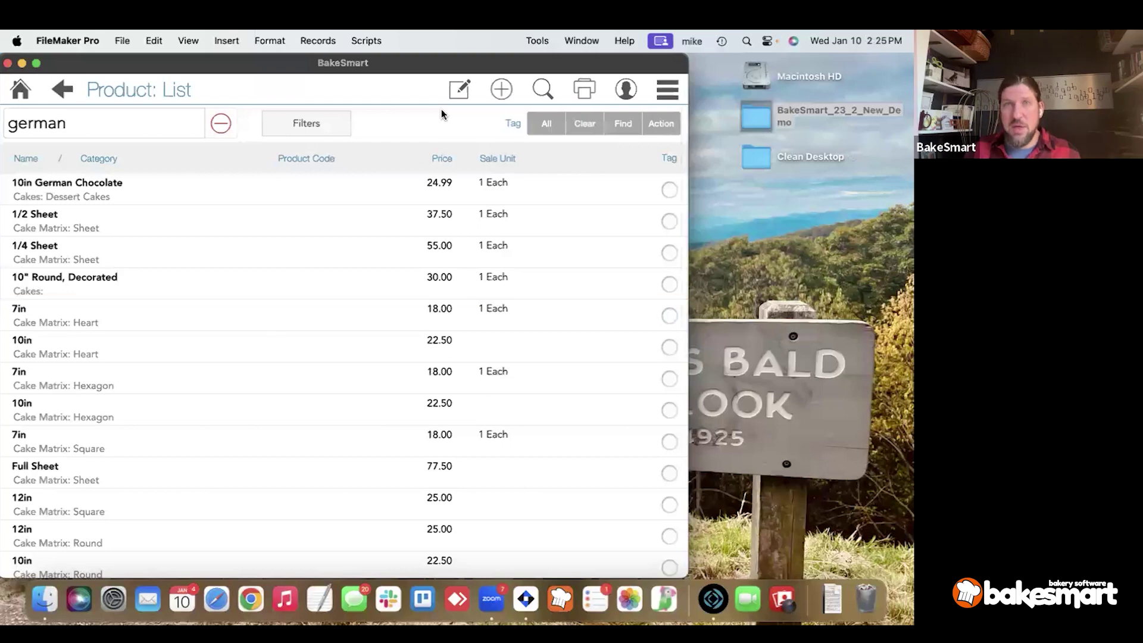
Create a new Custom Tiered product named '7 - 10 Round' under Cakes : Custom.
{"action": "left_click", "coordinate": [500, 90]}
{"action": "type", "text": "7 - 10"}
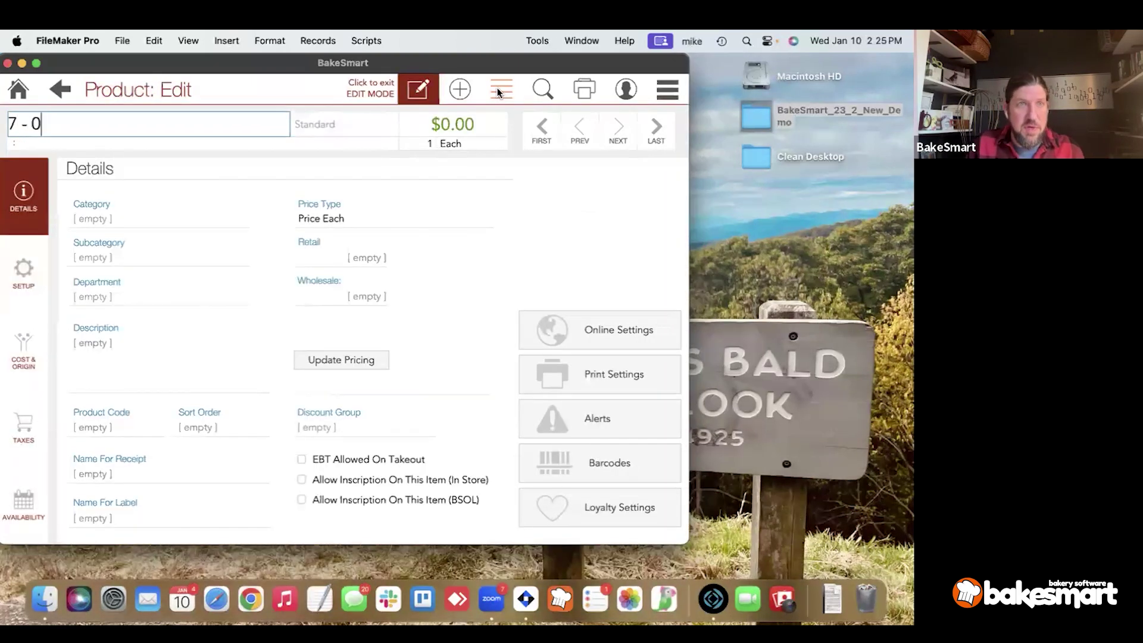
{"action": "type", "text": " Round"}
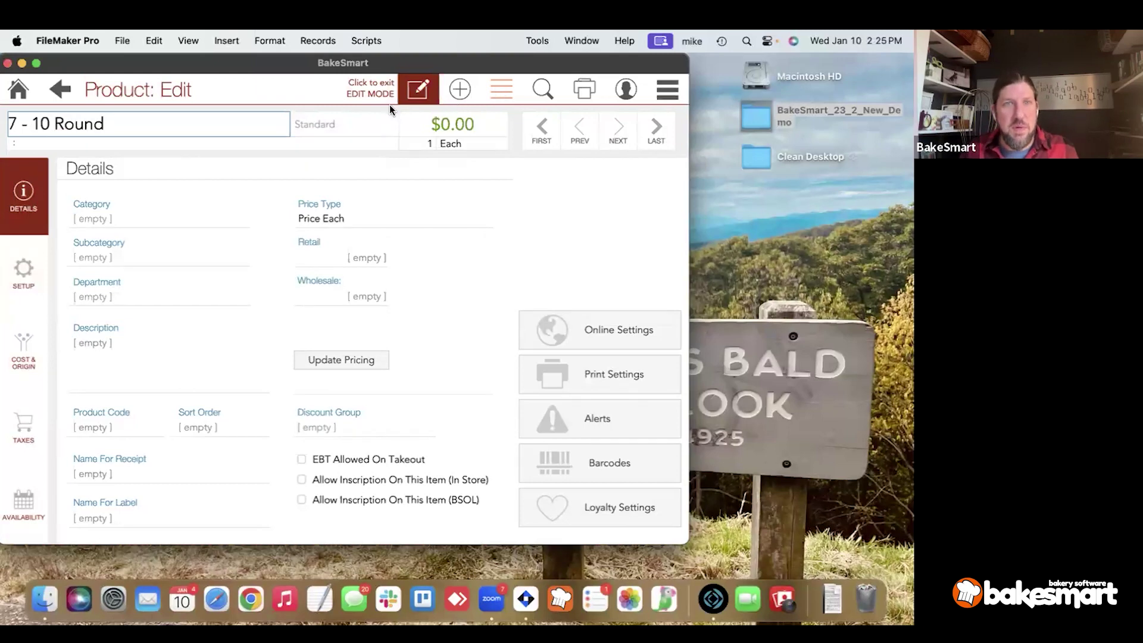
{"action": "left_click", "coordinate": [342, 126]}
{"action": "left_click", "coordinate": [340, 165]}
{"action": "left_click", "coordinate": [340, 129]}
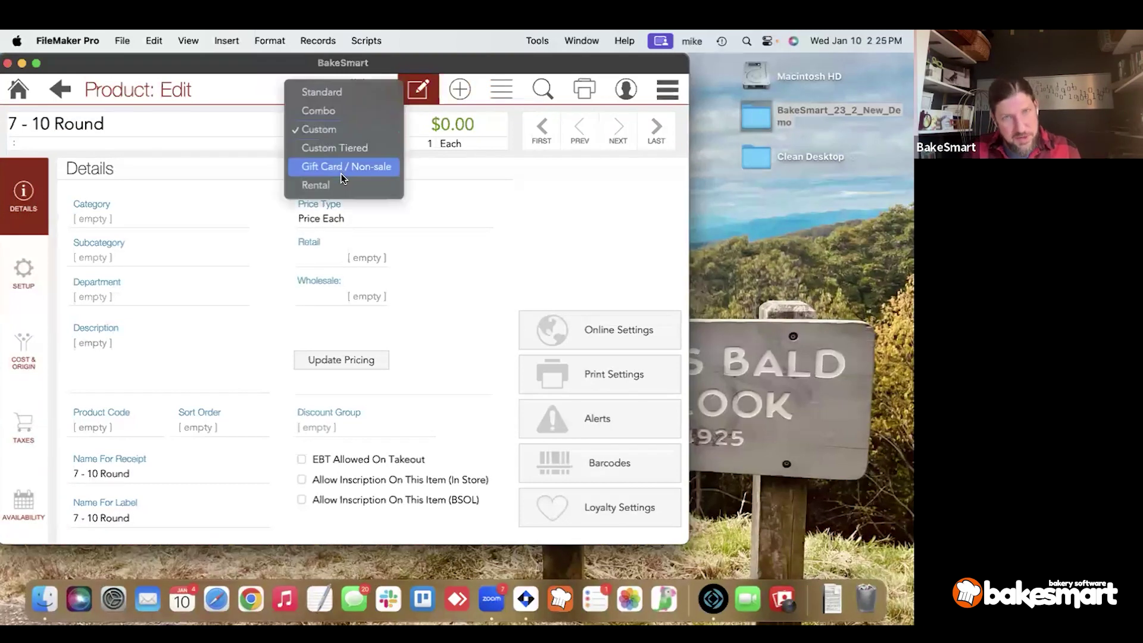
{"action": "left_click", "coordinate": [345, 151]}
{"action": "left_click", "coordinate": [116, 224]}
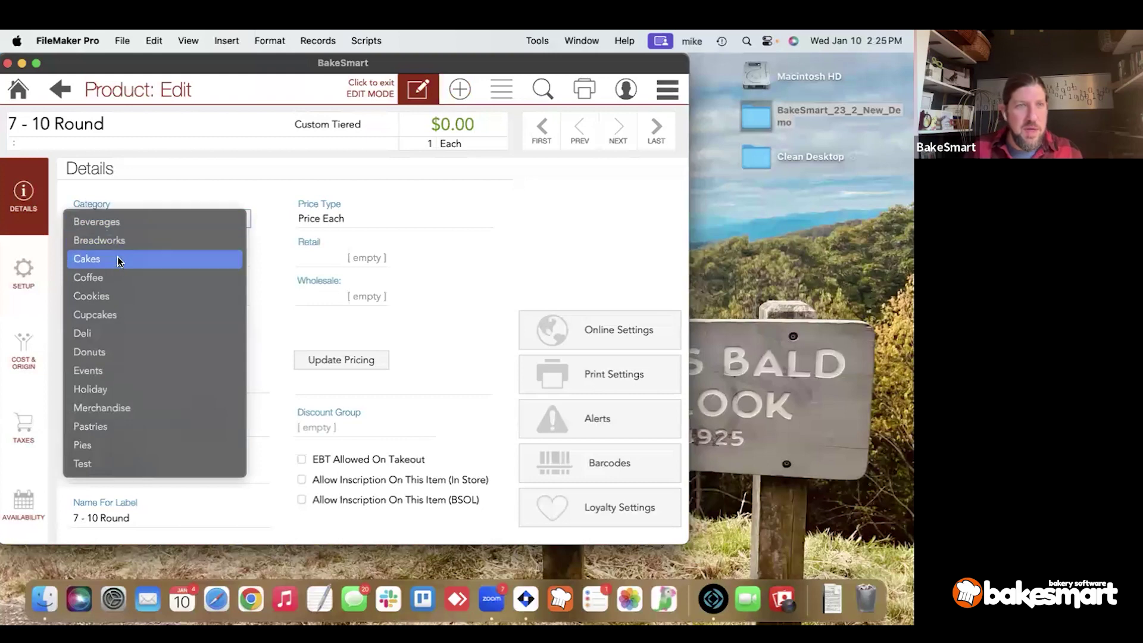
{"action": "left_click", "coordinate": [117, 247]}
{"action": "left_click", "coordinate": [108, 255]}
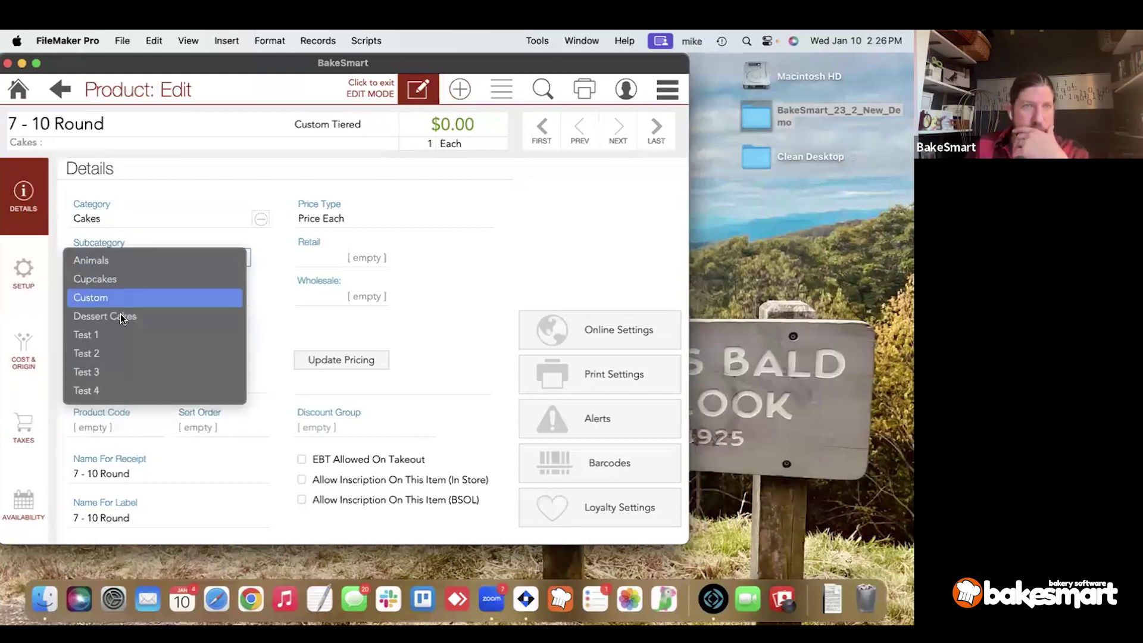
{"action": "left_click", "coordinate": [127, 298]}
On Setup, turn on Use Cake Matrix and add the 7in 3L and 10in 3L Oval tiers.
{"action": "left_click", "coordinate": [24, 273]}
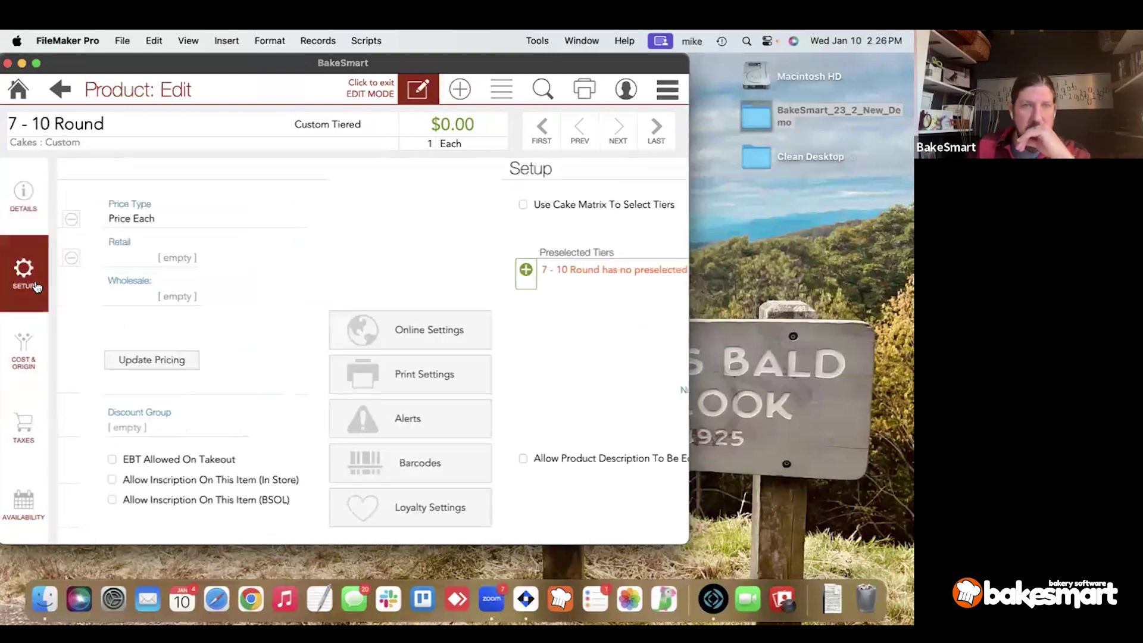
{"action": "left_click", "coordinate": [79, 272]}
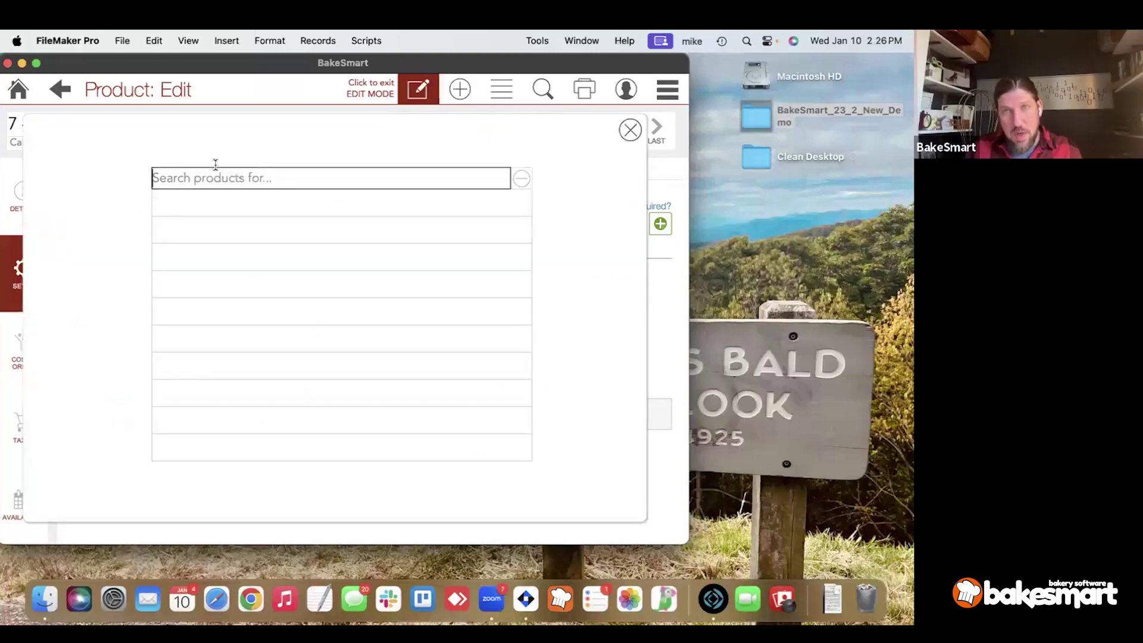
{"action": "left_click", "coordinate": [630, 130]}
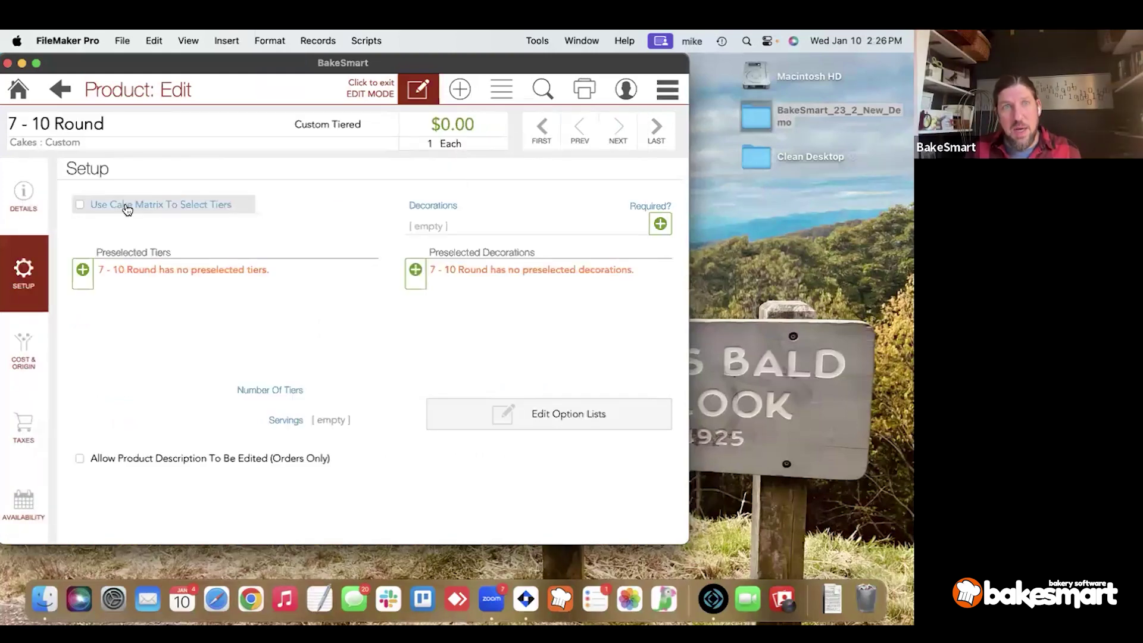
{"action": "left_click", "coordinate": [183, 208]}
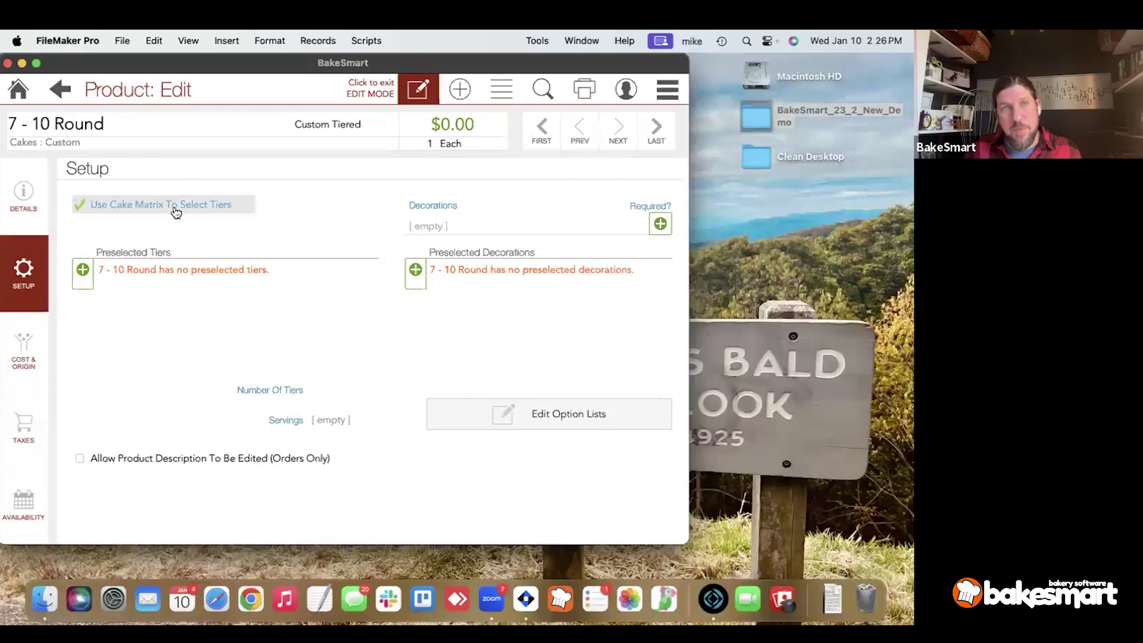
{"action": "type", "text": "matri"}
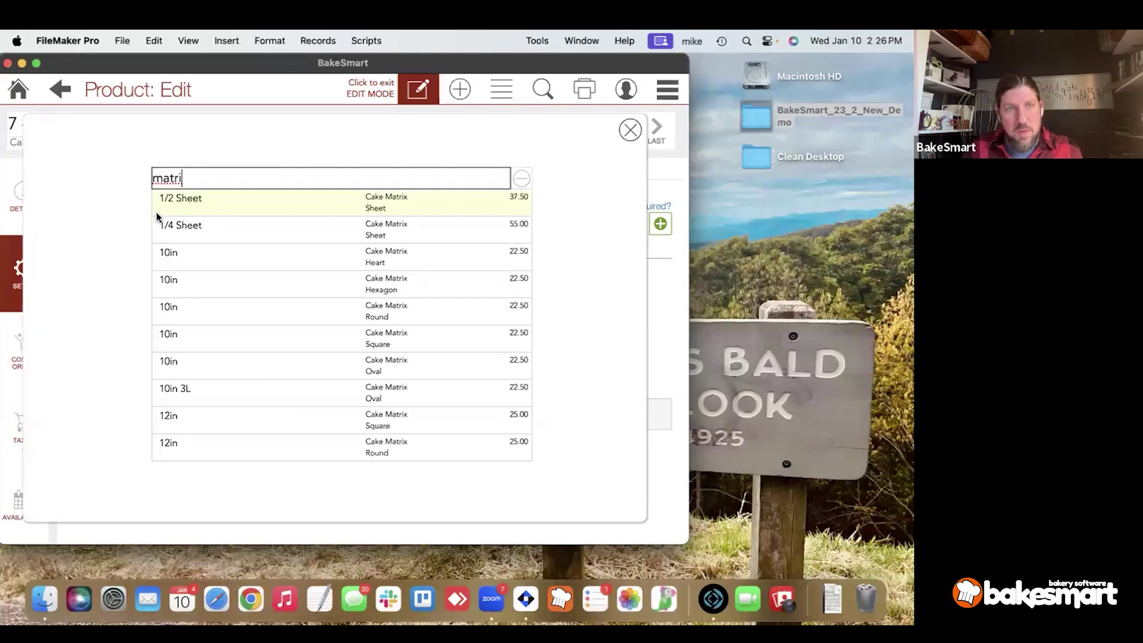
{"action": "scroll", "coordinate": [209, 387], "scroll_direction": "down", "scroll_amount": 3}
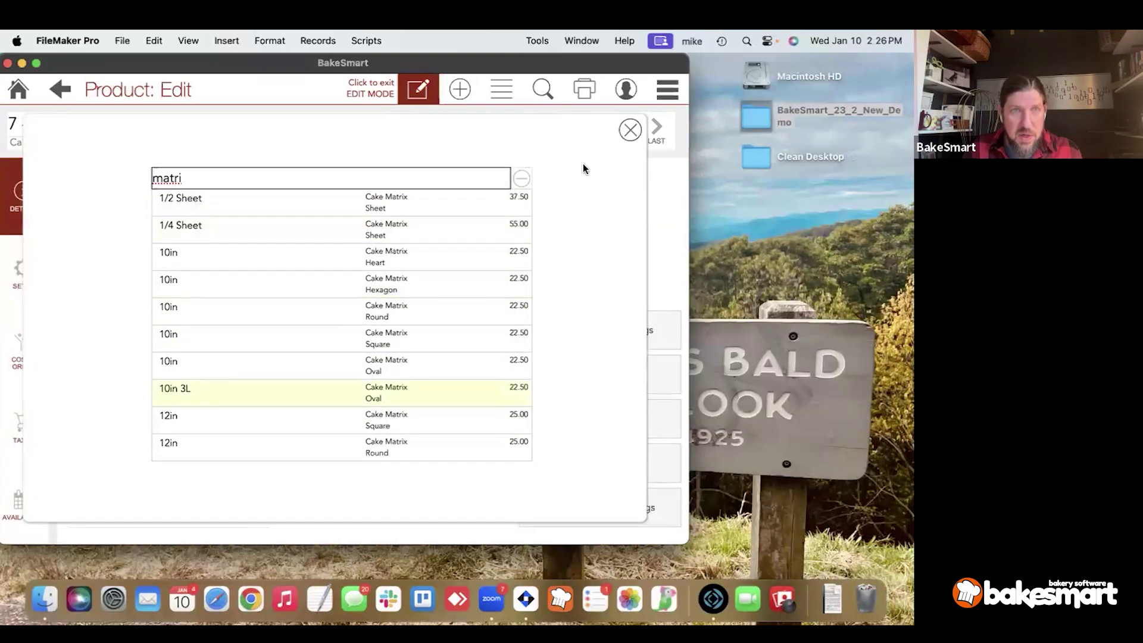
{"action": "left_click", "coordinate": [629, 130]}
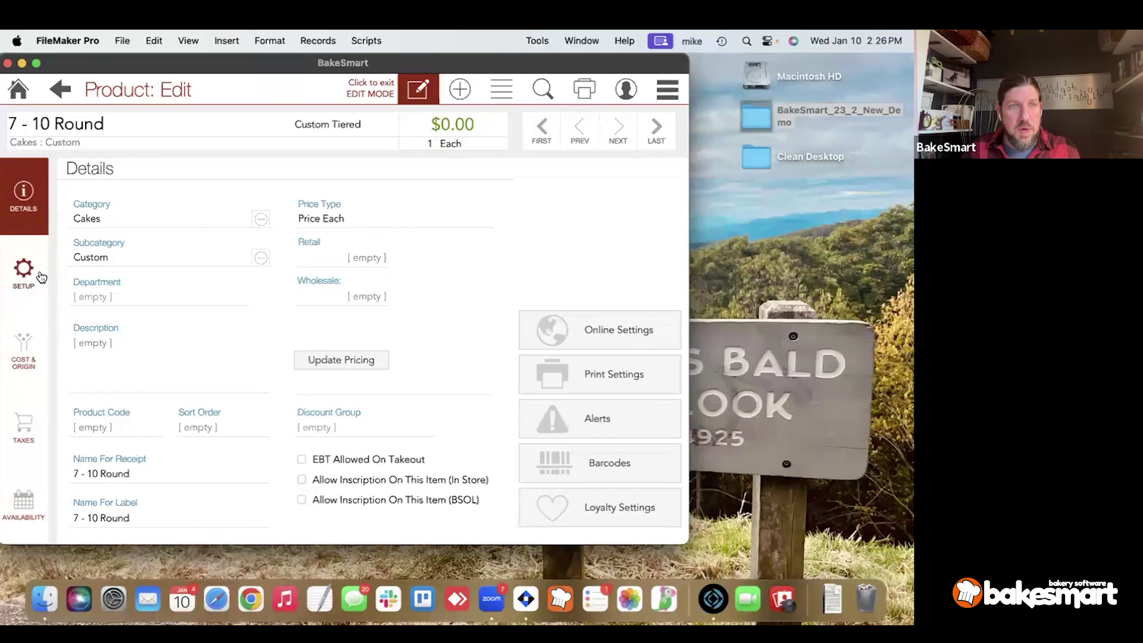
{"action": "left_click", "coordinate": [23, 271]}
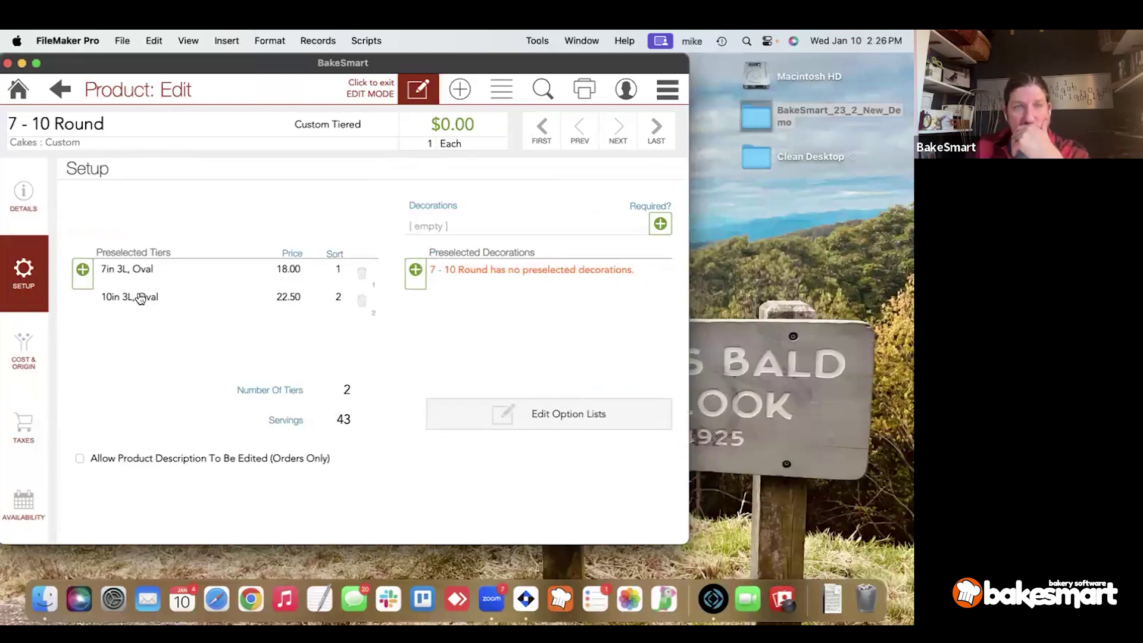
Rename the new cake to '7 - 10 Oval' and check its decoration choices without picking one.
{"action": "double_click", "coordinate": [95, 124]}
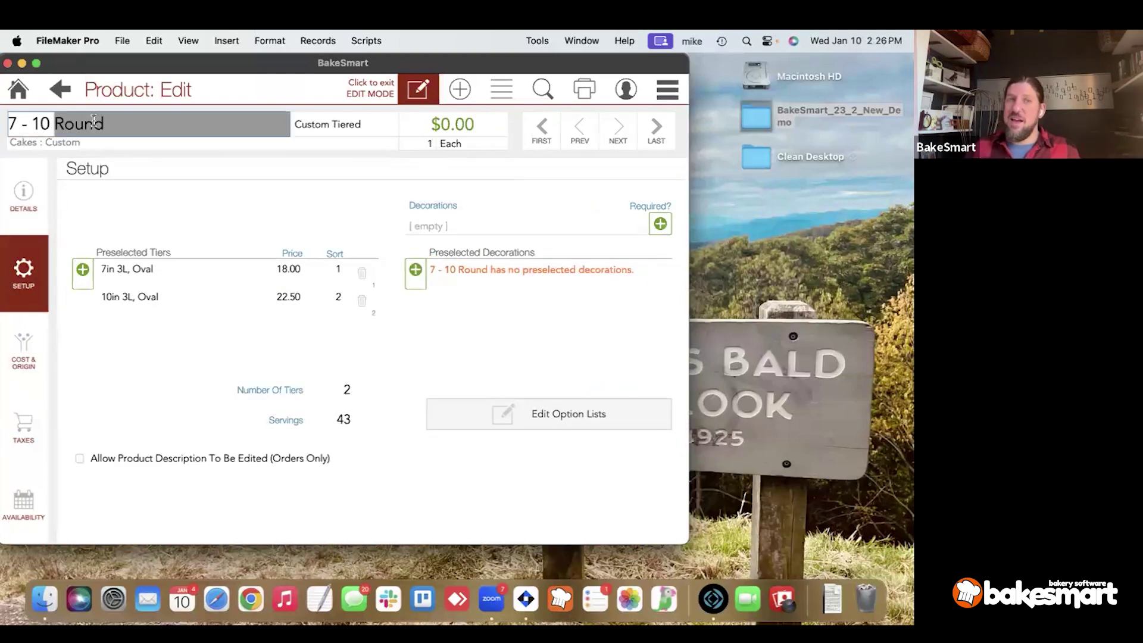
{"action": "type", "text": "Oval"}
{"action": "left_click", "coordinate": [112, 160]}
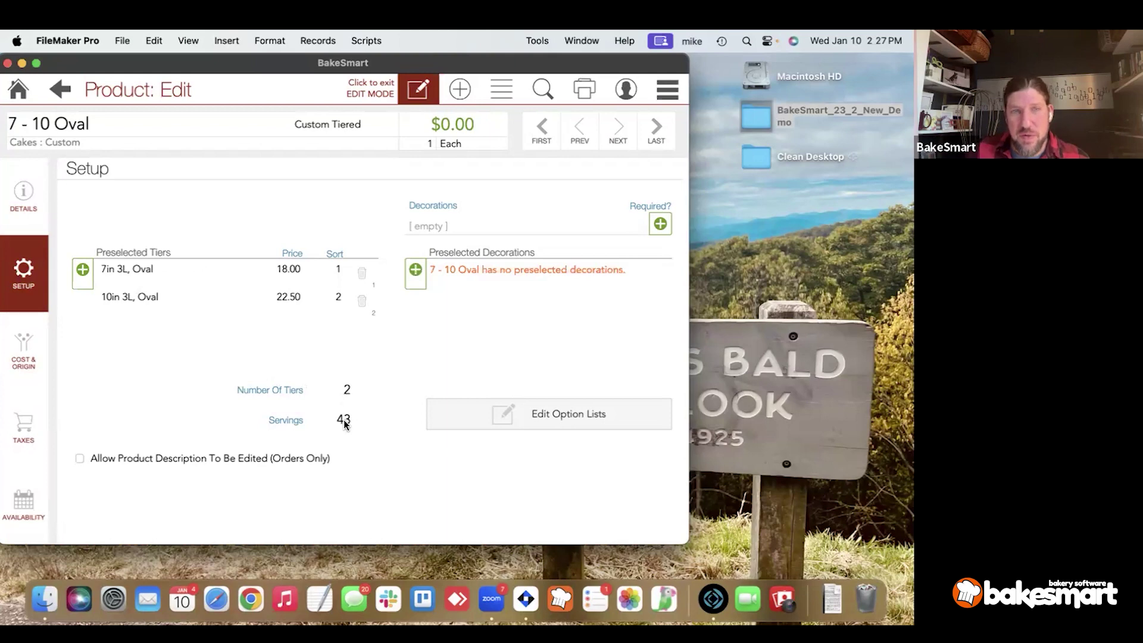
{"action": "left_click", "coordinate": [516, 227]}
{"action": "left_click", "coordinate": [515, 202]}
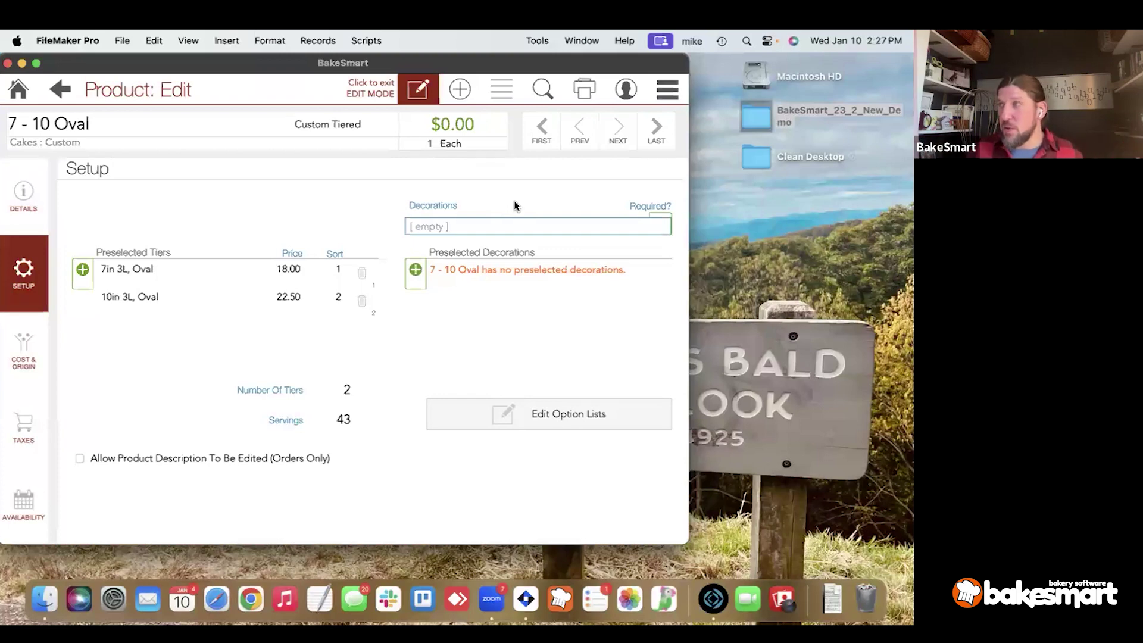
Make the 7 - 10 Oval a Gift Card / Non-sale product with the activation prompt on.
{"action": "left_click", "coordinate": [348, 132]}
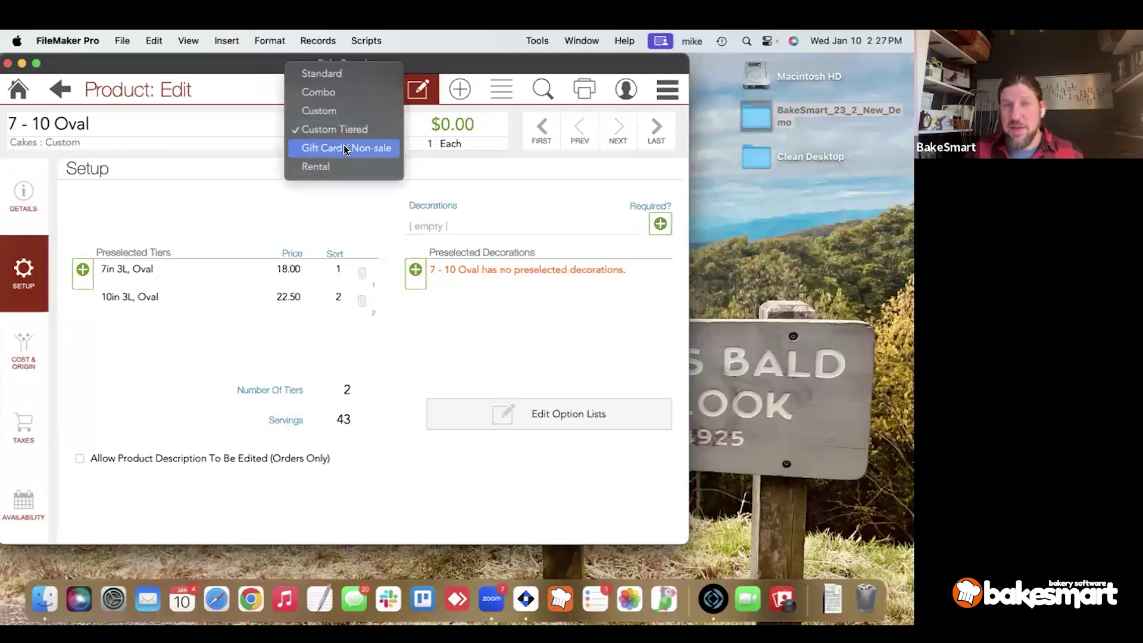
{"action": "left_click", "coordinate": [344, 148]}
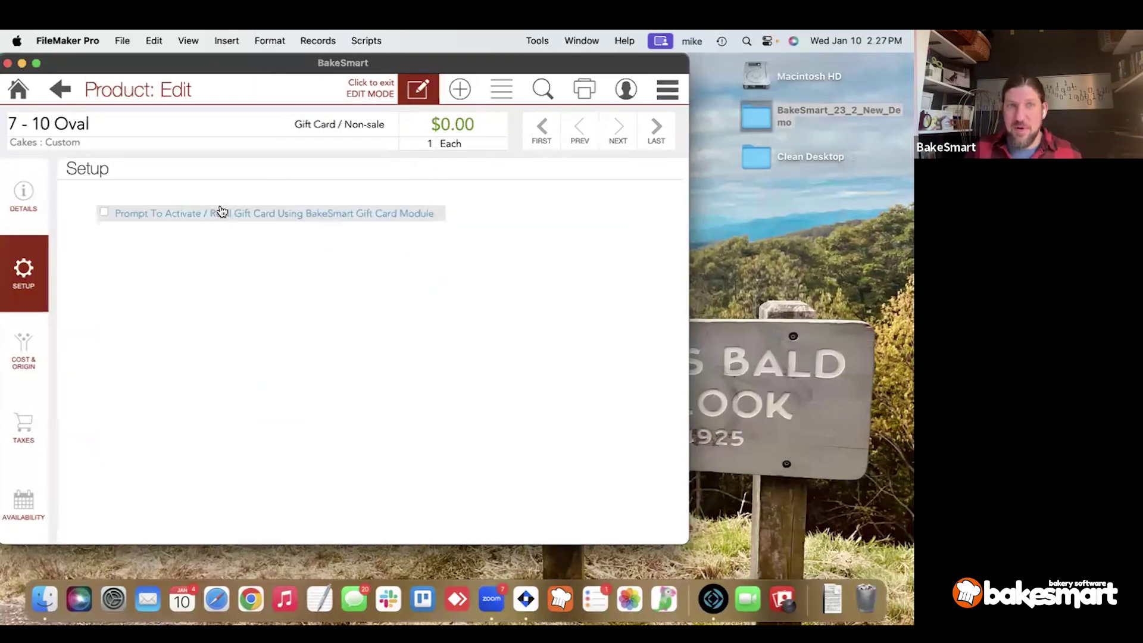
{"action": "left_click", "coordinate": [209, 219]}
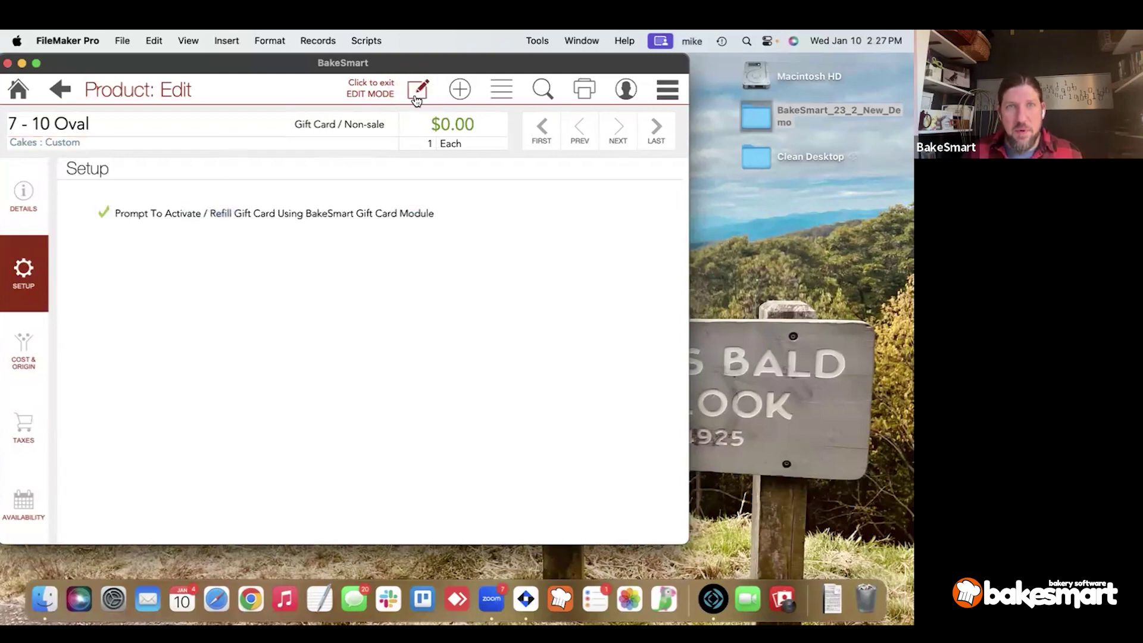
Switch the 7 - 10 Oval's product type to Rental and begin entering its rental days.
{"action": "left_click", "coordinate": [349, 127]}
{"action": "left_click", "coordinate": [349, 147]}
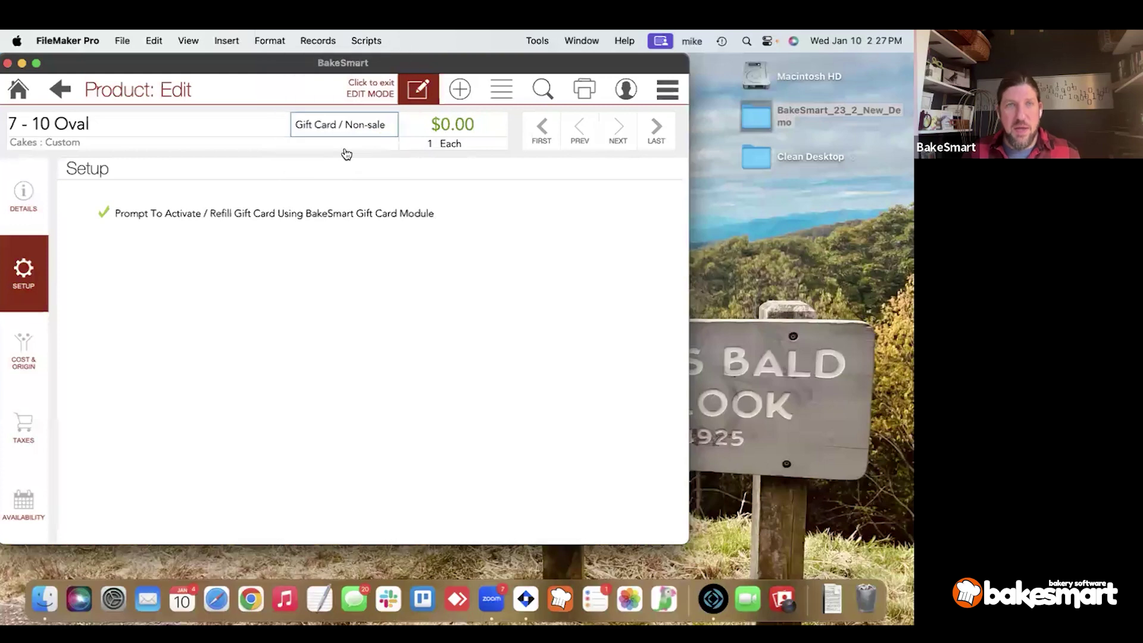
{"action": "left_click", "coordinate": [248, 220]}
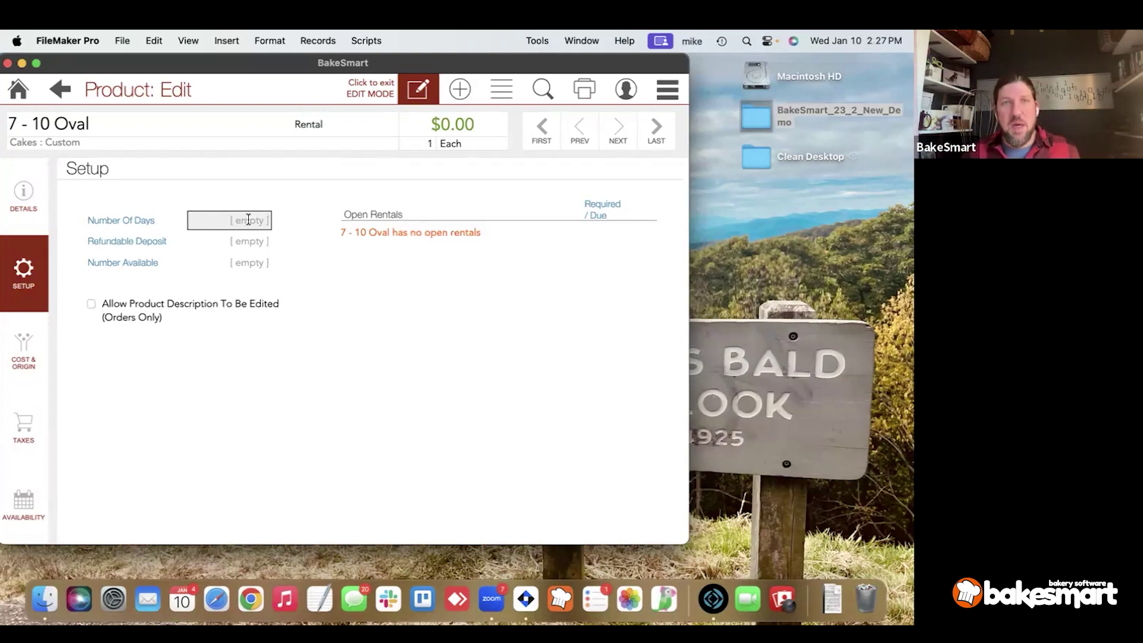
Enter 3 rental days, a 25.00 refundable deposit and 5 available.
{"action": "type", "text": "3"}
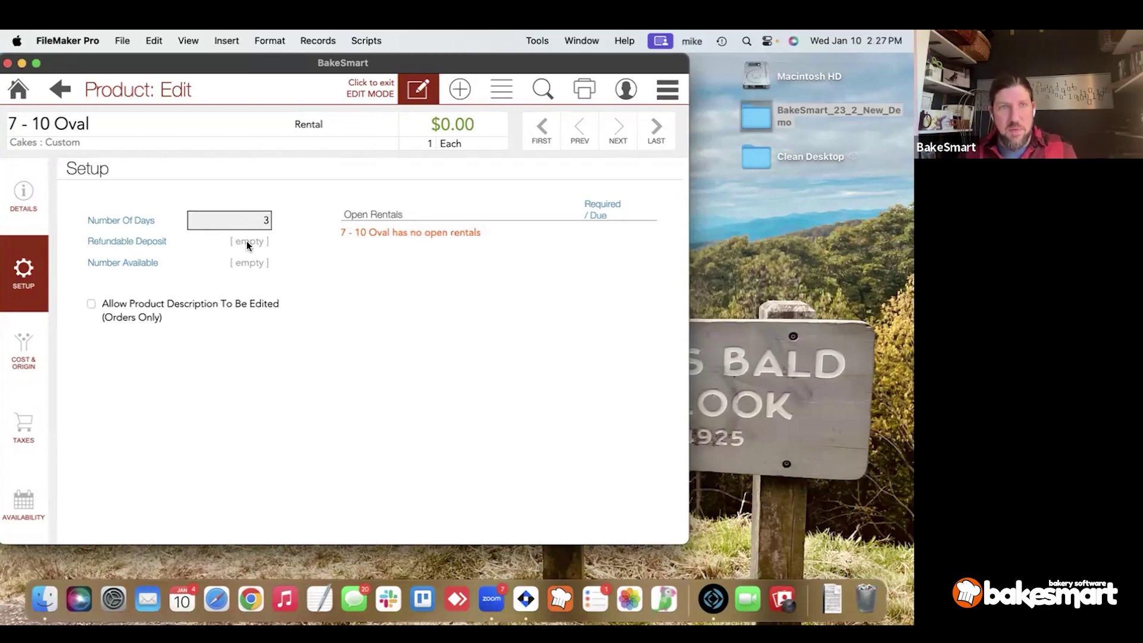
{"action": "left_click", "coordinate": [247, 241]}
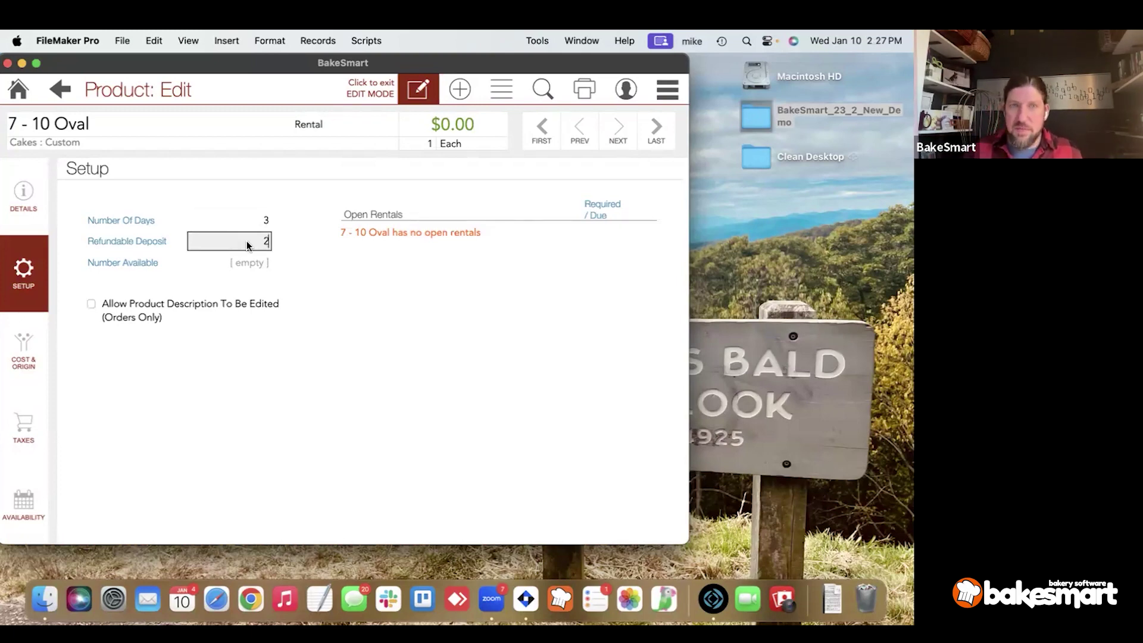
{"action": "type", "text": "25"}
{"action": "left_click", "coordinate": [234, 263]}
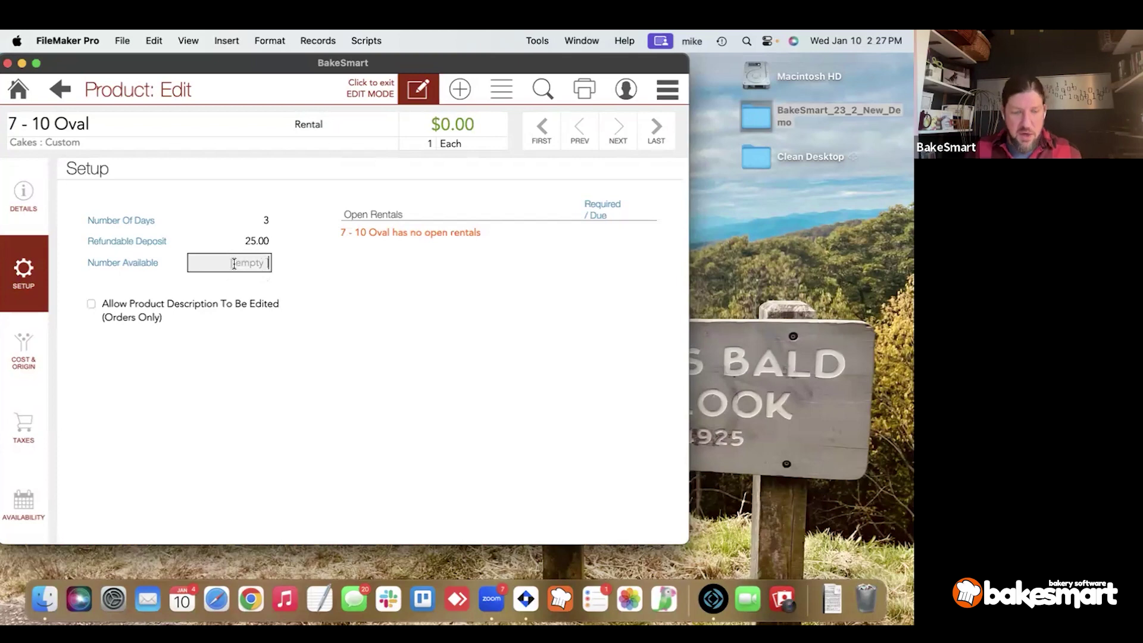
{"action": "left_click", "coordinate": [260, 337]}
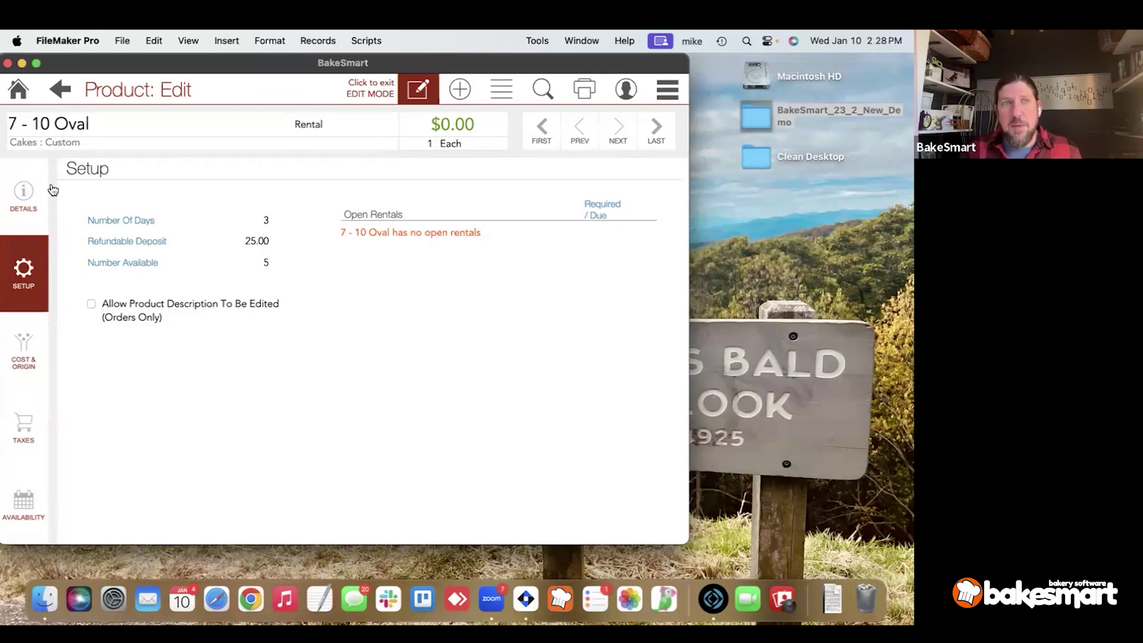
Set the retail price to $20.00 on Details, then return to Setup.
{"action": "left_click", "coordinate": [36, 191]}
{"action": "left_click", "coordinate": [368, 256]}
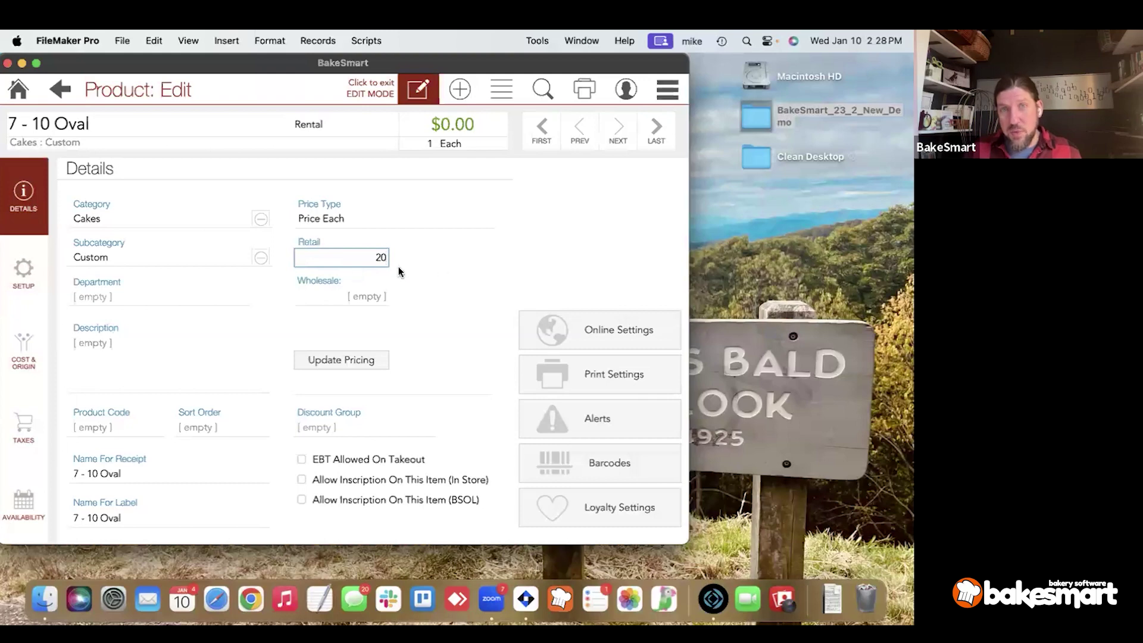
{"action": "left_click", "coordinate": [444, 142]}
{"action": "left_click", "coordinate": [20, 269]}
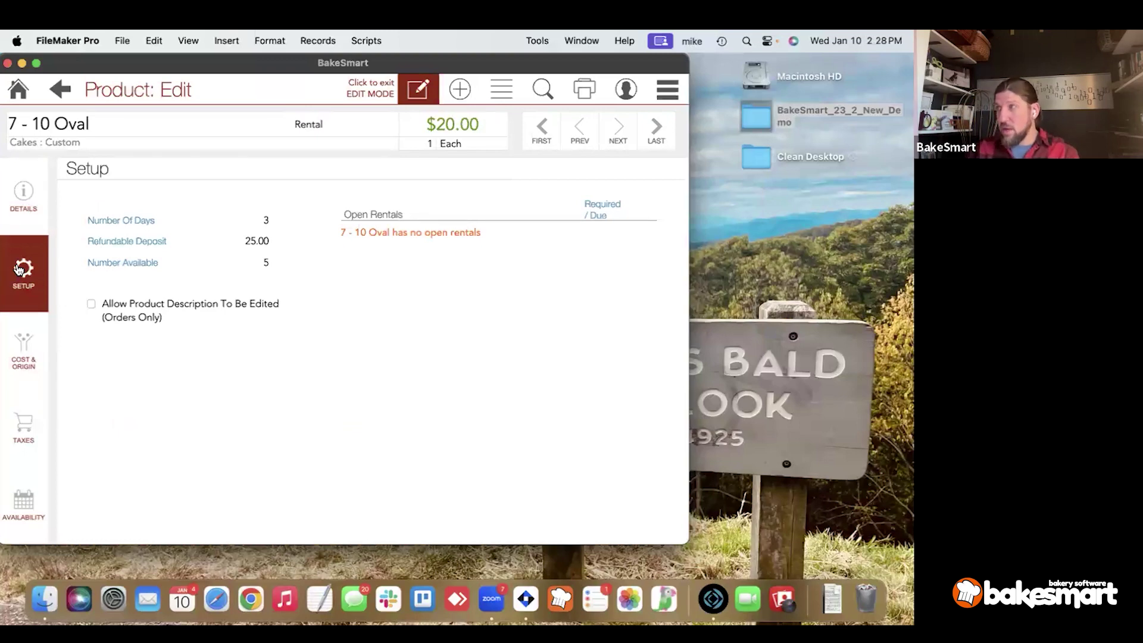
{"action": "left_click_drag", "start_coordinate": [19, 269], "coordinate": [250, 297]}
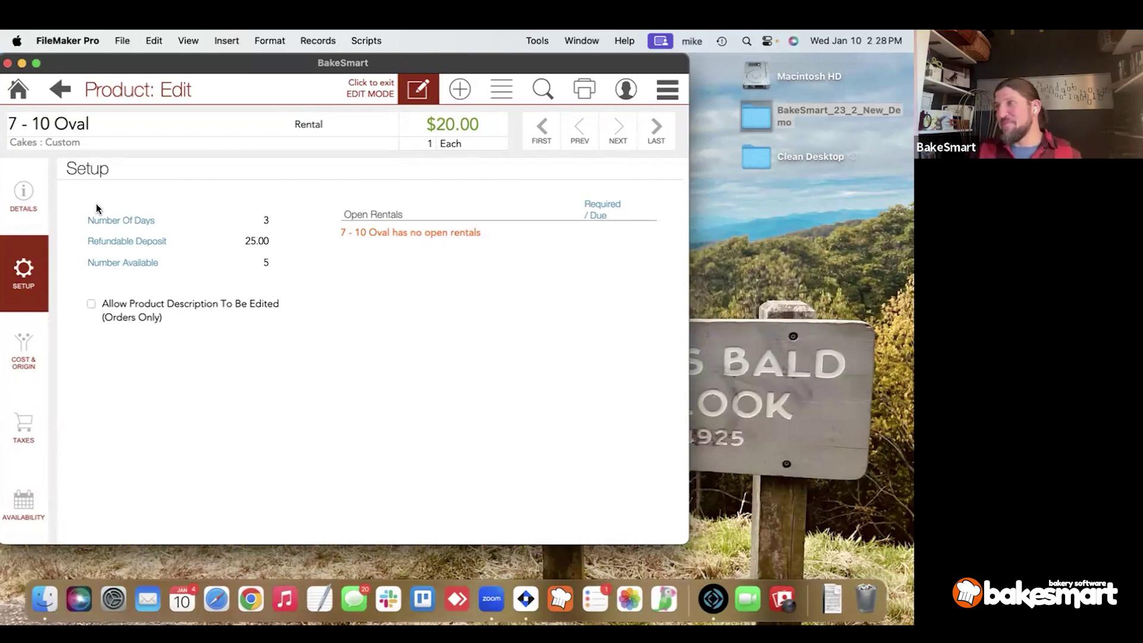
Search the product list for 'apple' and open Apple Pie.
{"action": "left_click", "coordinate": [36, 332]}
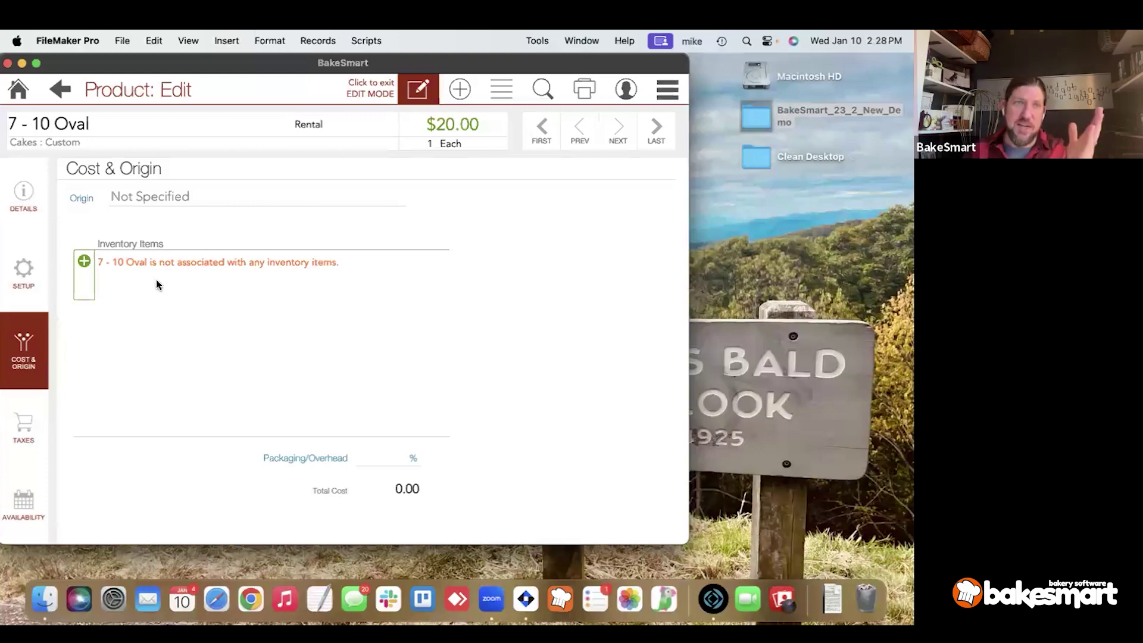
{"action": "left_click", "coordinate": [502, 89]}
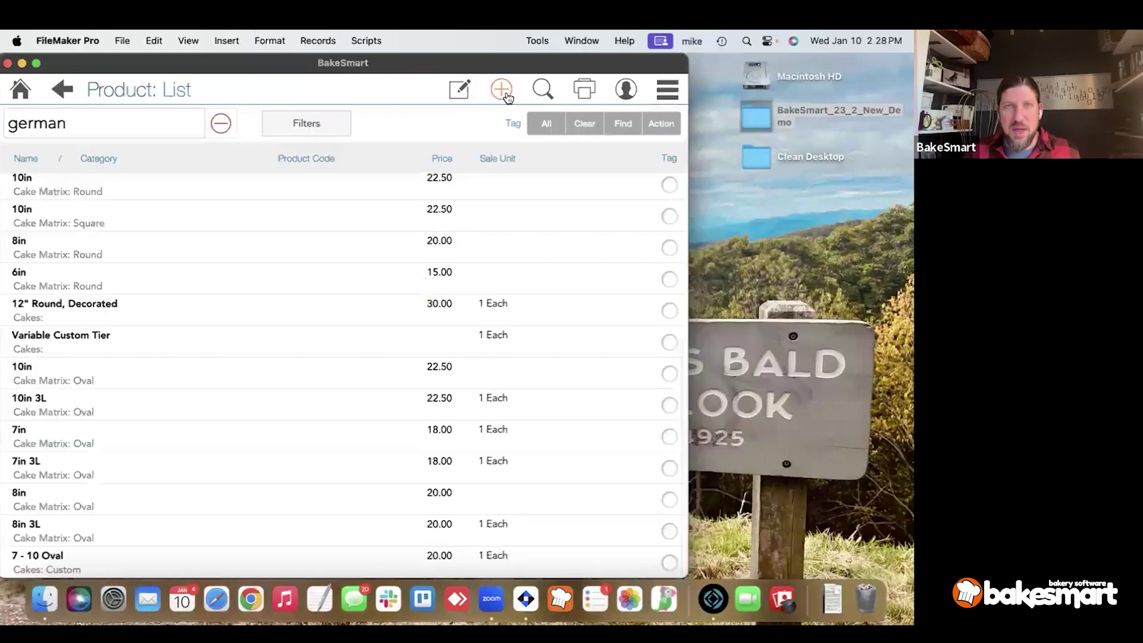
{"action": "left_click", "coordinate": [78, 122]}
{"action": "type", "text": "apple"}
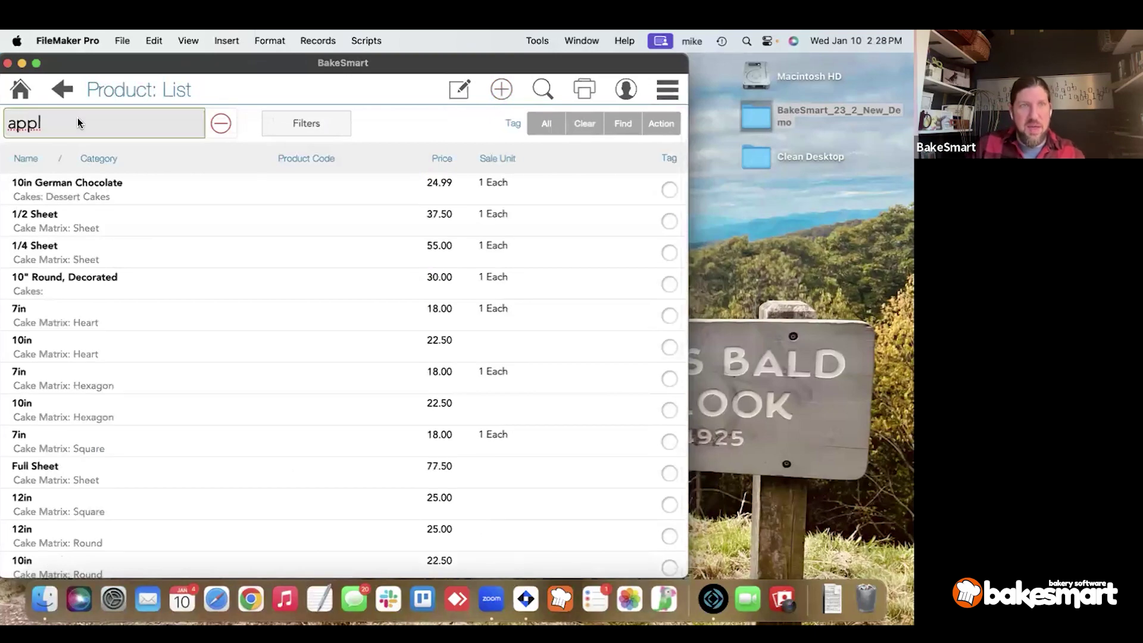
{"action": "key", "text": "Tab"}
{"action": "left_click", "coordinate": [89, 203]}
Change Apple Pie's type from Combo to Standard and show its Cost & Origin.
{"action": "left_click", "coordinate": [417, 90]}
{"action": "left_click", "coordinate": [357, 129]}
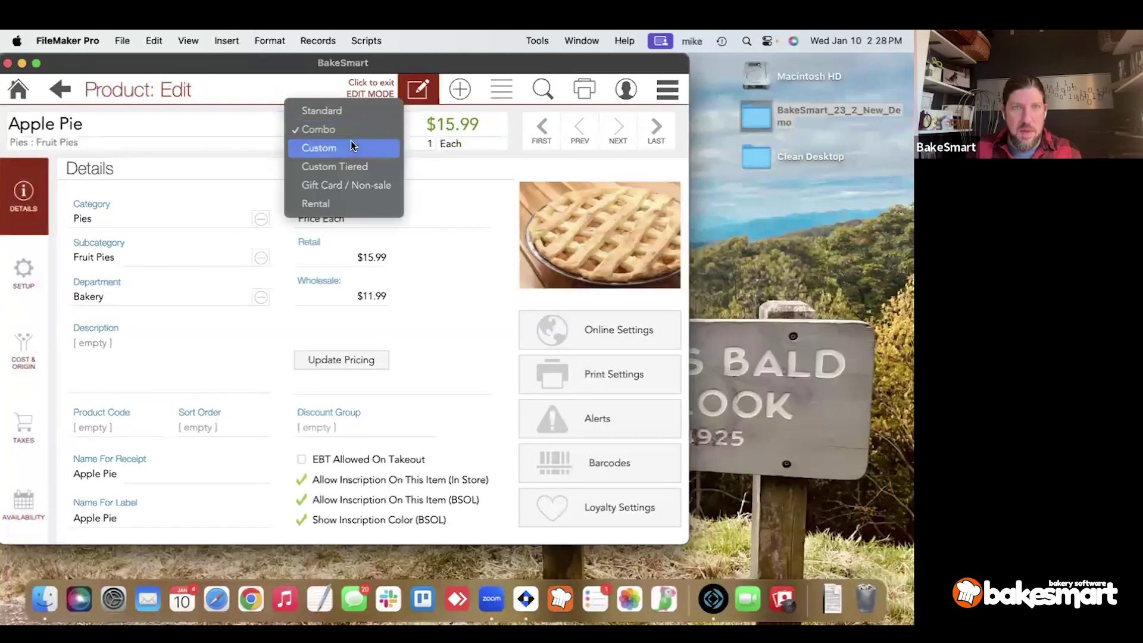
{"action": "left_click", "coordinate": [352, 106]}
{"action": "left_click", "coordinate": [31, 363]}
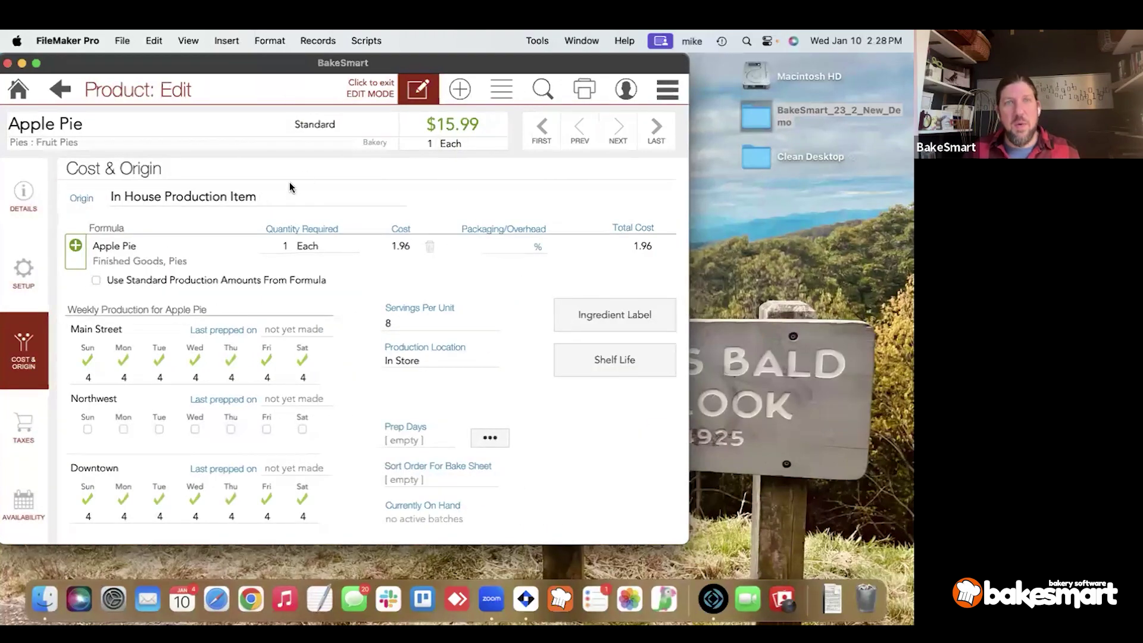
Keep Apple Pie's origin as In House Production Item while in edit mode.
{"action": "left_click", "coordinate": [414, 98]}
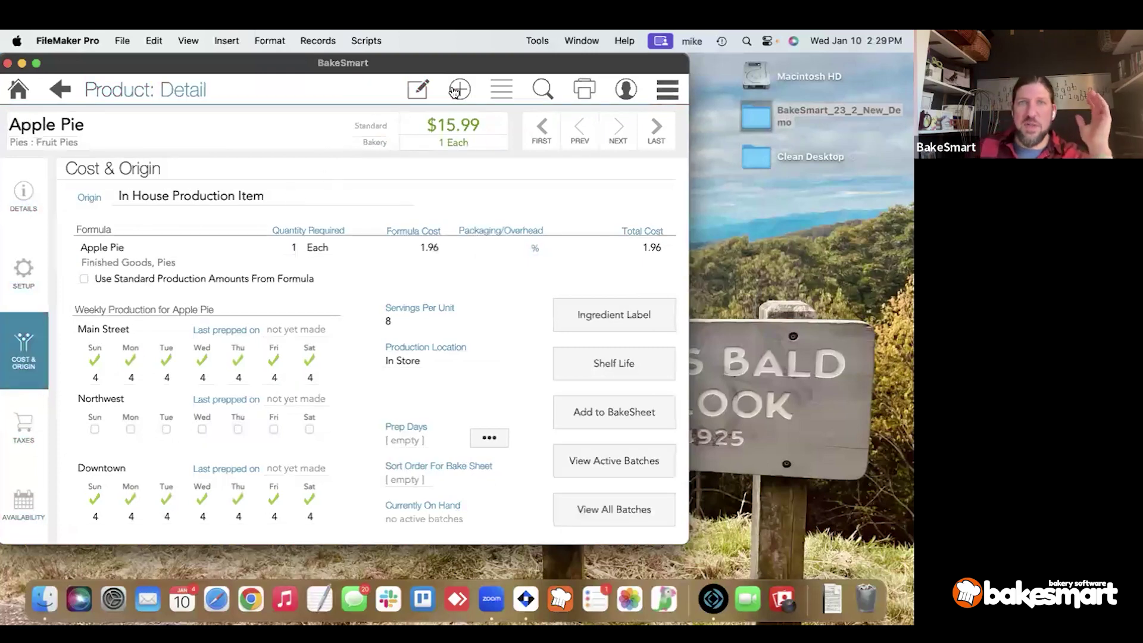
{"action": "left_click", "coordinate": [415, 92]}
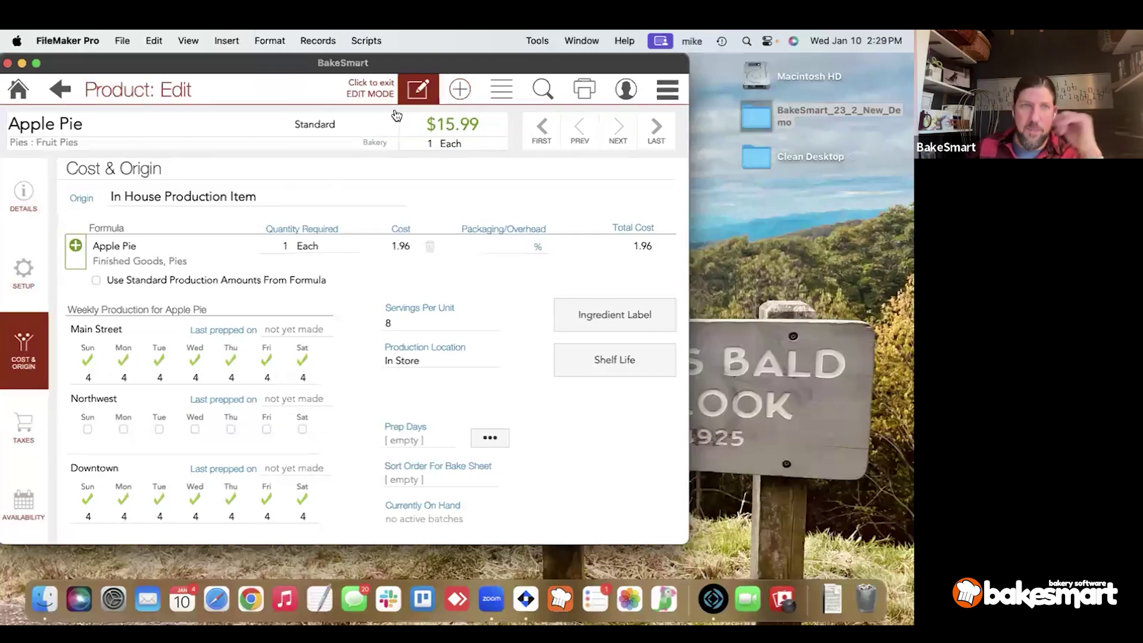
{"action": "left_click", "coordinate": [201, 197]}
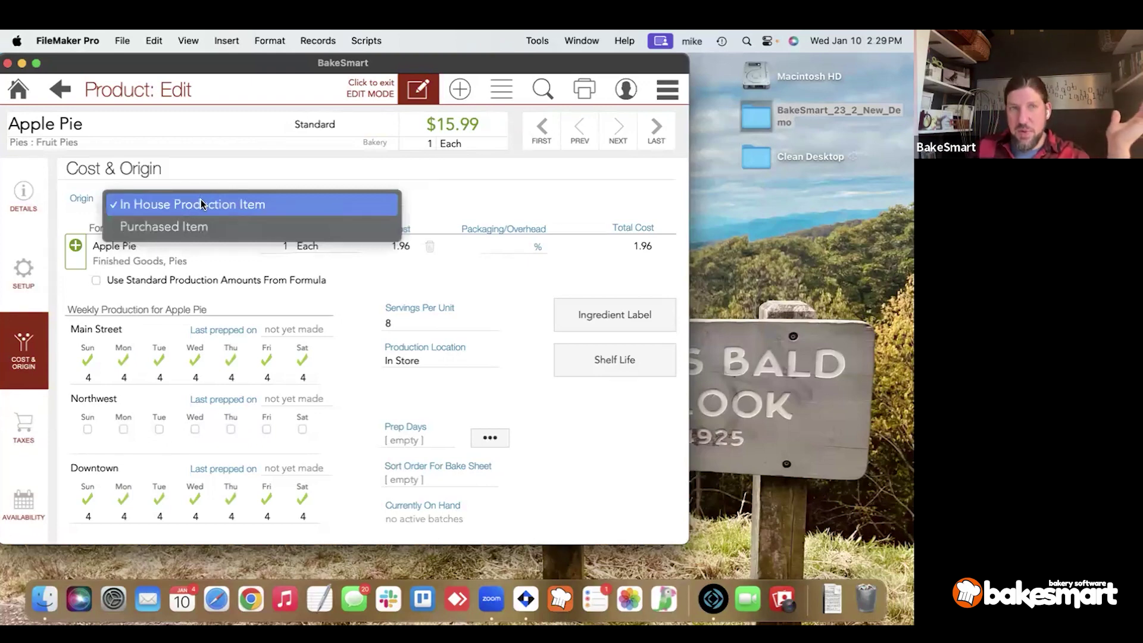
{"action": "left_click", "coordinate": [201, 203]}
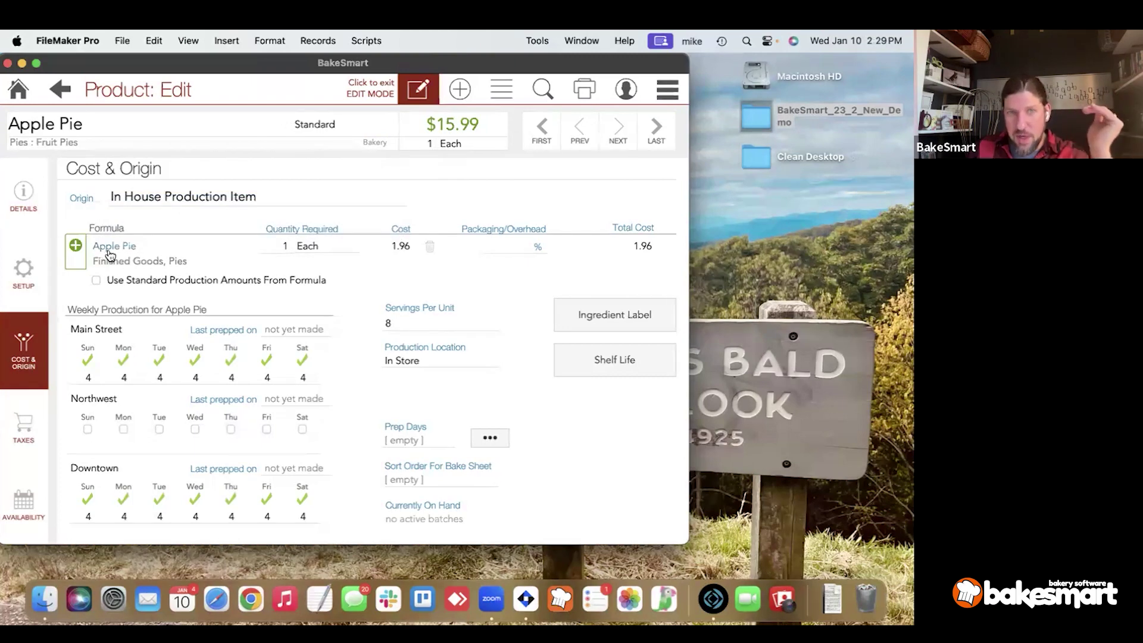
{"action": "left_click", "coordinate": [285, 246]}
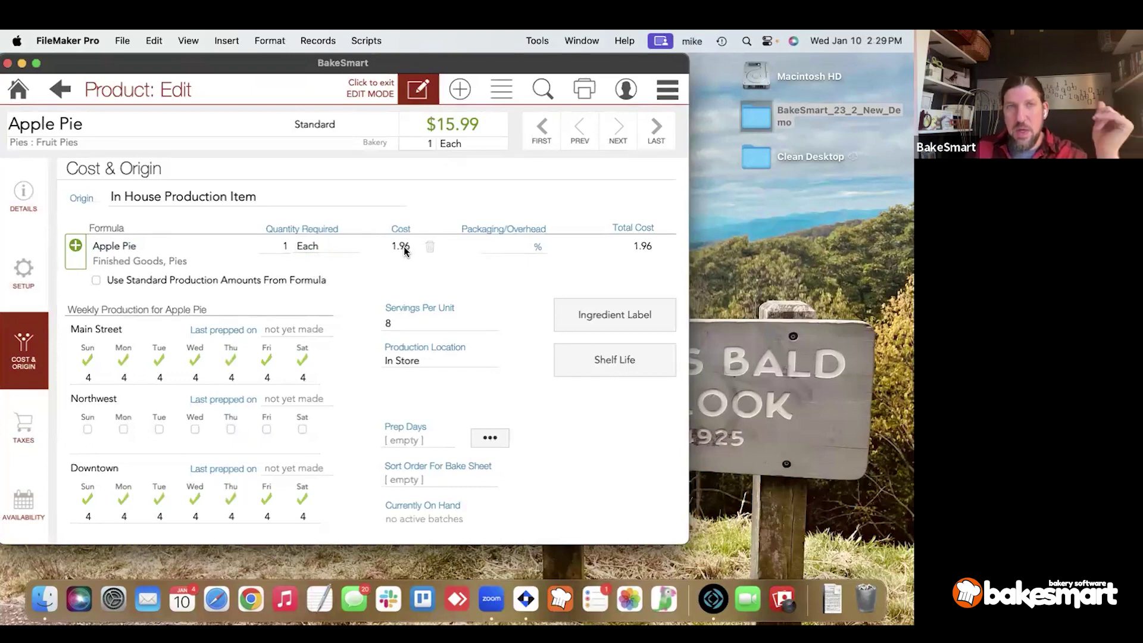
Set Packaging/Overhead to 3%, raising Apple Pie's Total Cost to 2.02.
{"action": "left_click", "coordinate": [497, 250]}
{"action": "left_click", "coordinate": [471, 257]}
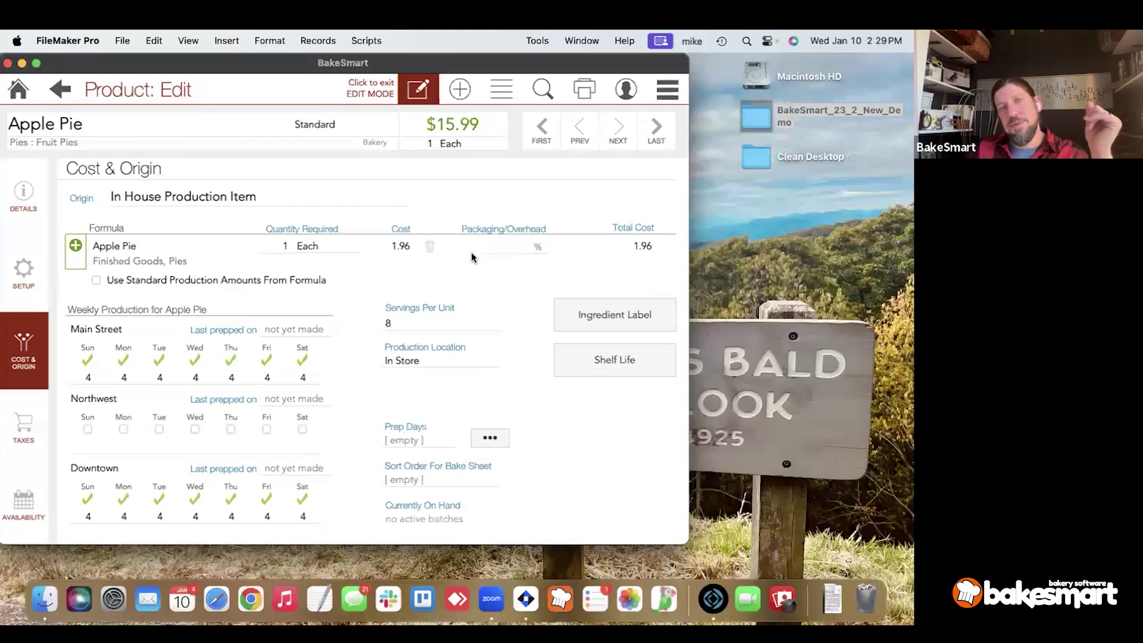
{"action": "left_click", "coordinate": [511, 247]}
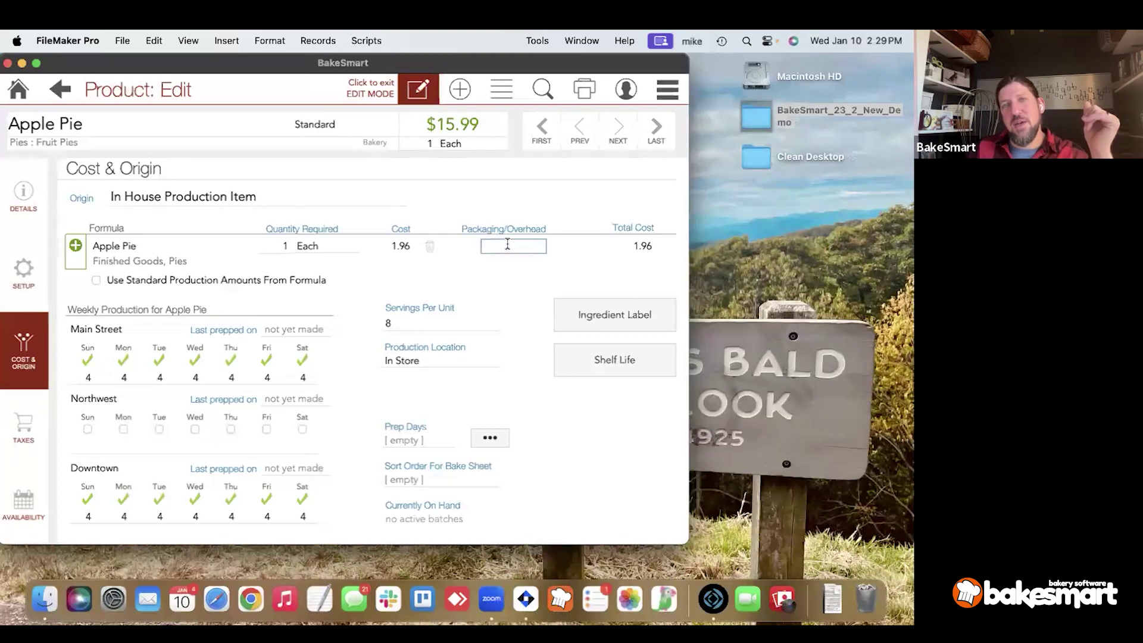
{"action": "type", "text": "3"}
{"action": "left_click", "coordinate": [568, 274]}
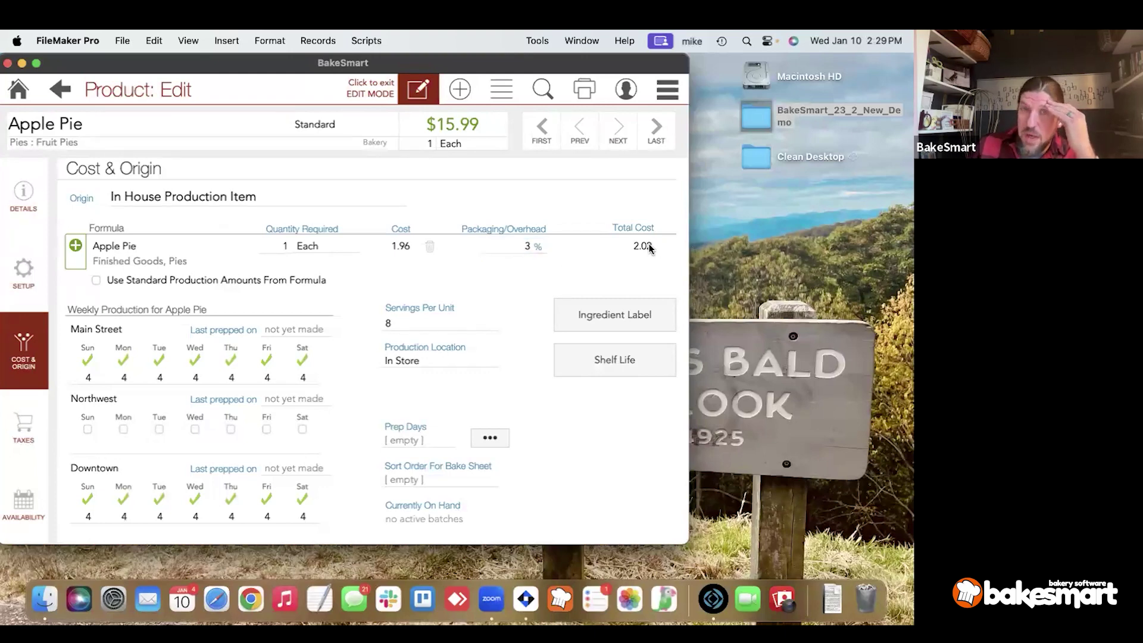
{"action": "left_click", "coordinate": [600, 251]}
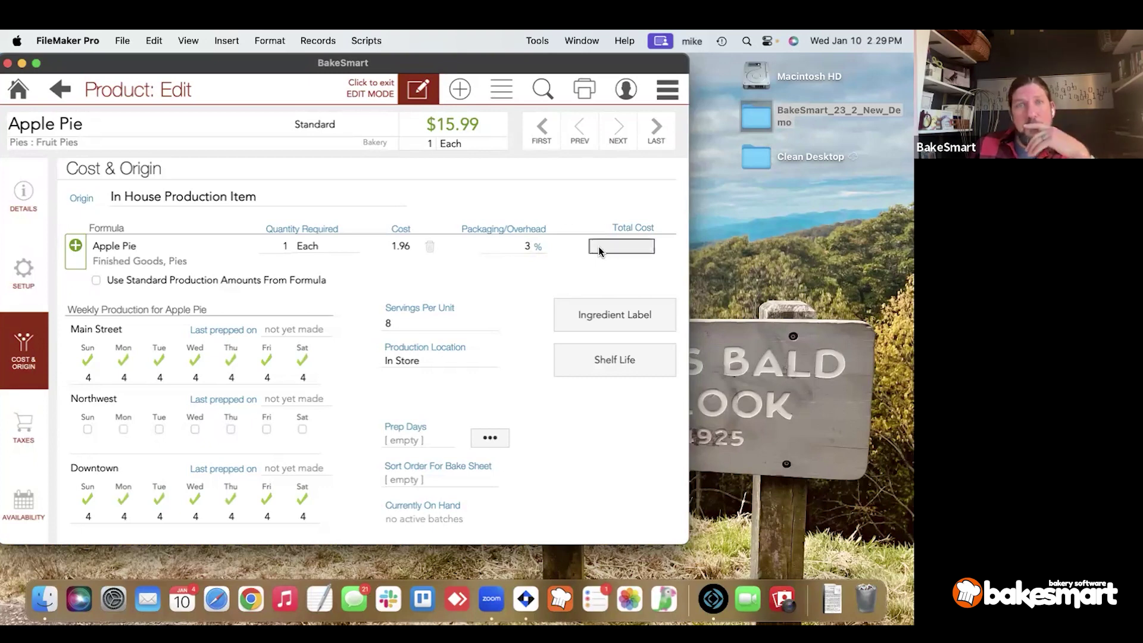
{"action": "left_click", "coordinate": [564, 265]}
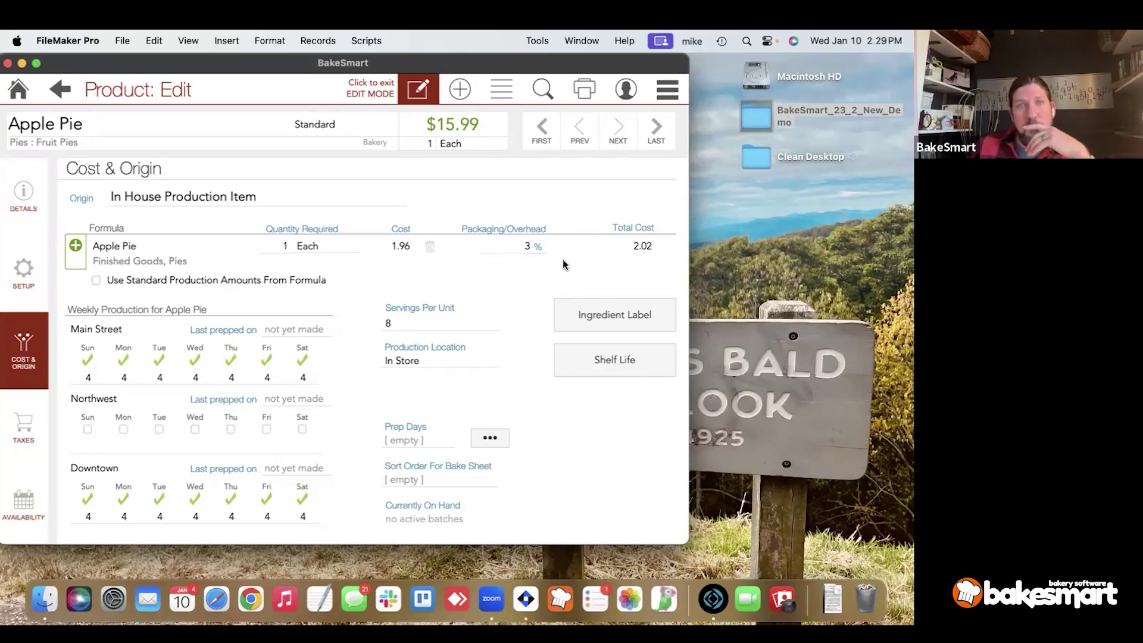
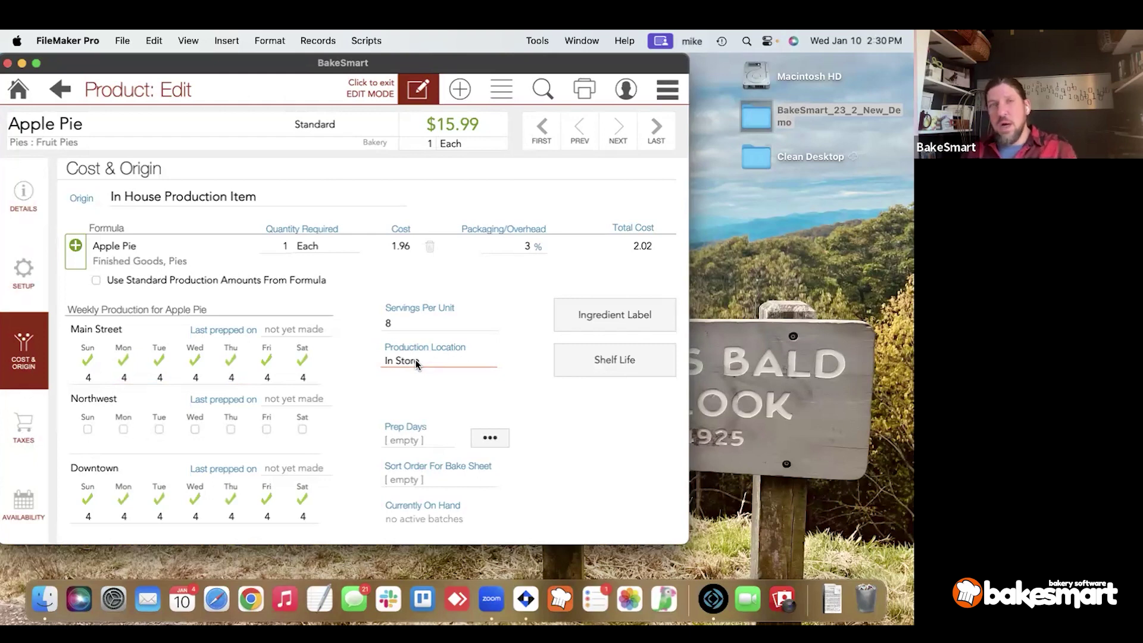
Make Main Apple Pie's production location, adjust Monday production, and keep Is Ready For Sale.
{"action": "left_click", "coordinate": [416, 363]}
{"action": "left_click", "coordinate": [417, 379]}
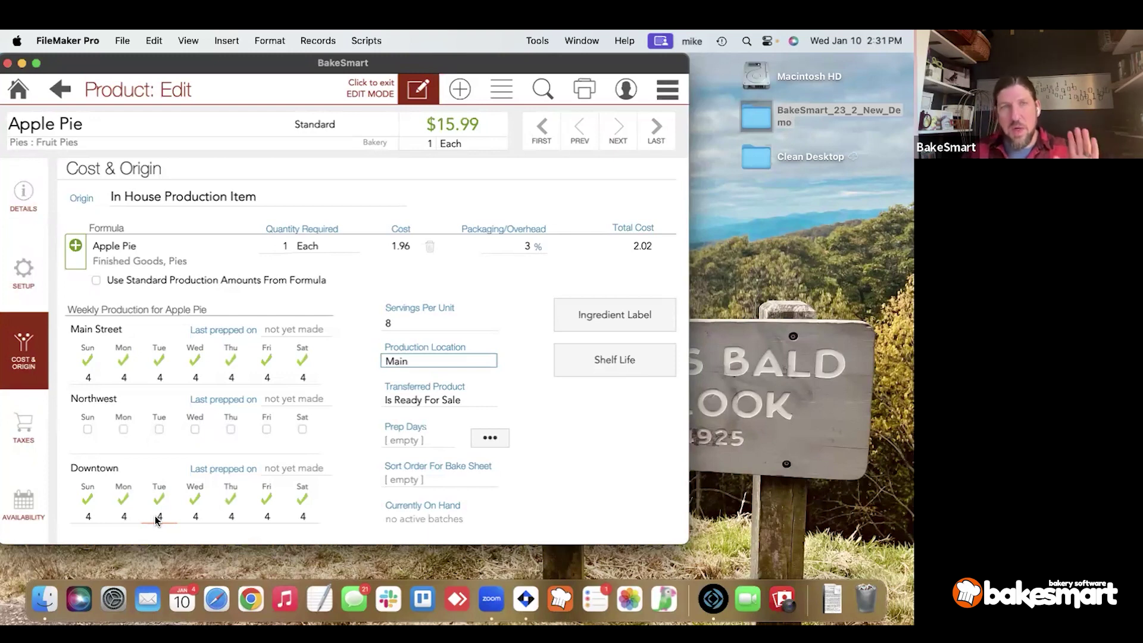
{"action": "left_click", "coordinate": [123, 499]}
{"action": "left_click", "coordinate": [123, 360]}
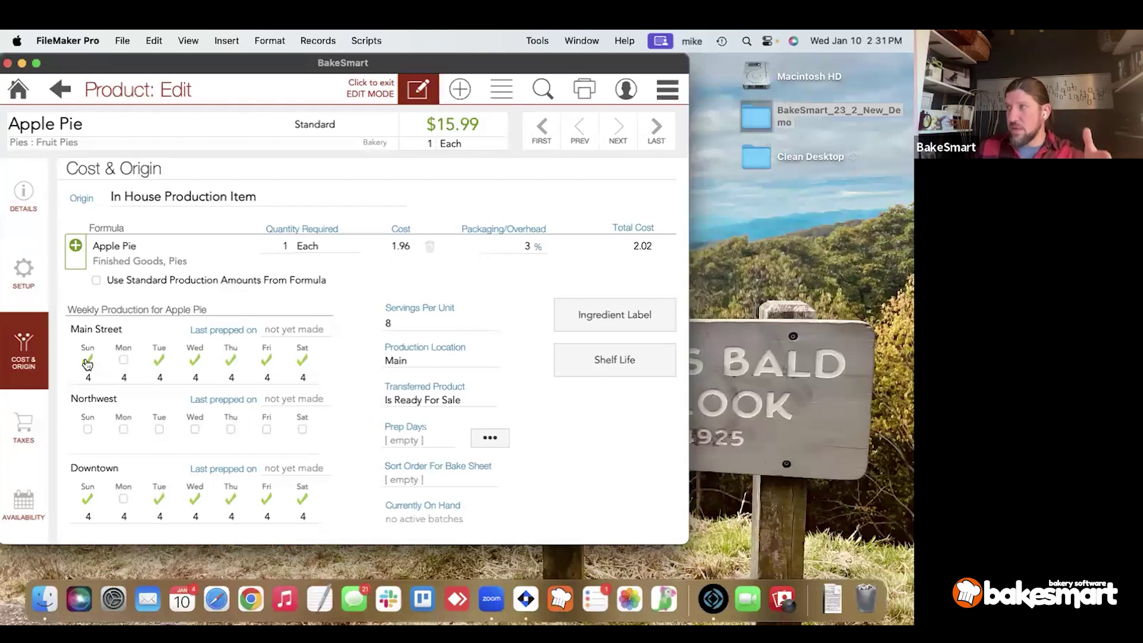
{"action": "left_click", "coordinate": [124, 359]}
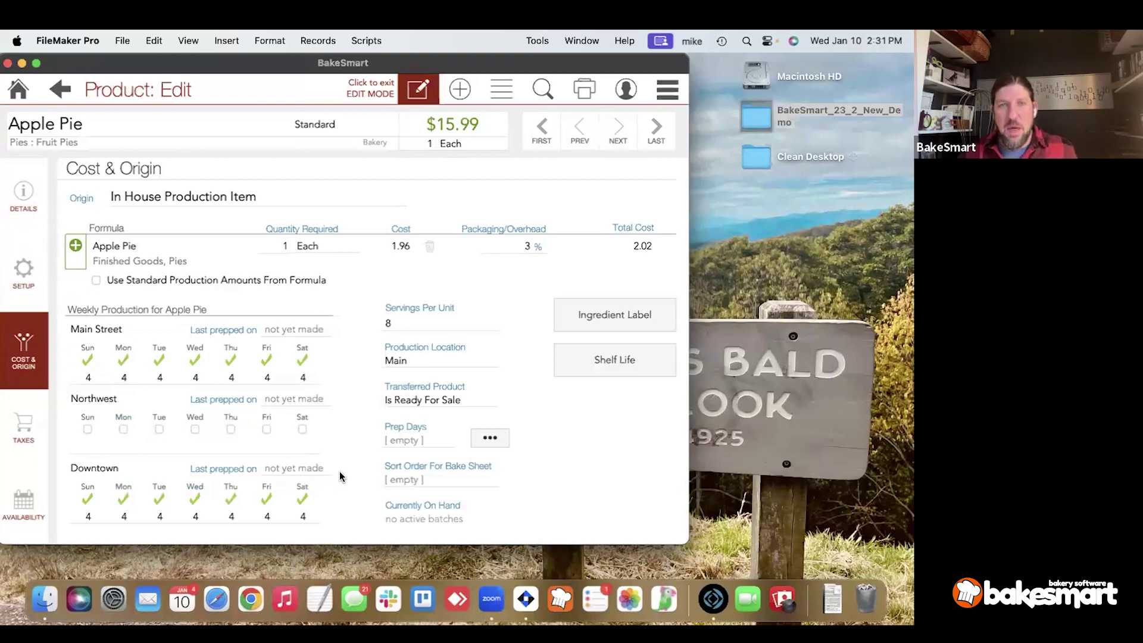
{"action": "left_click", "coordinate": [407, 407]}
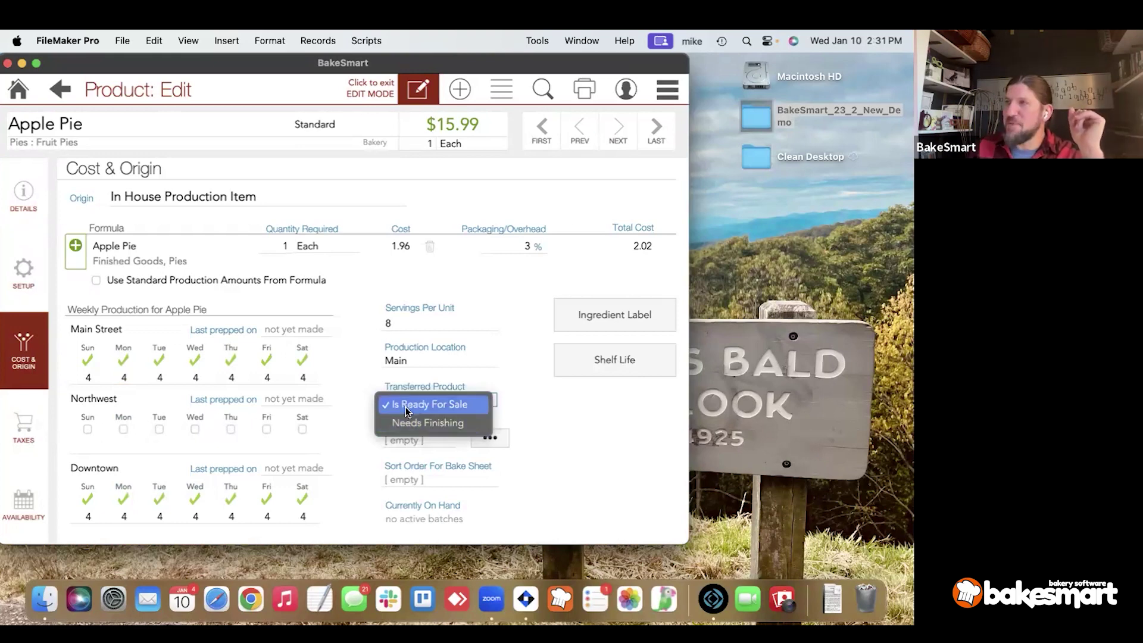
{"action": "left_click", "coordinate": [405, 406]}
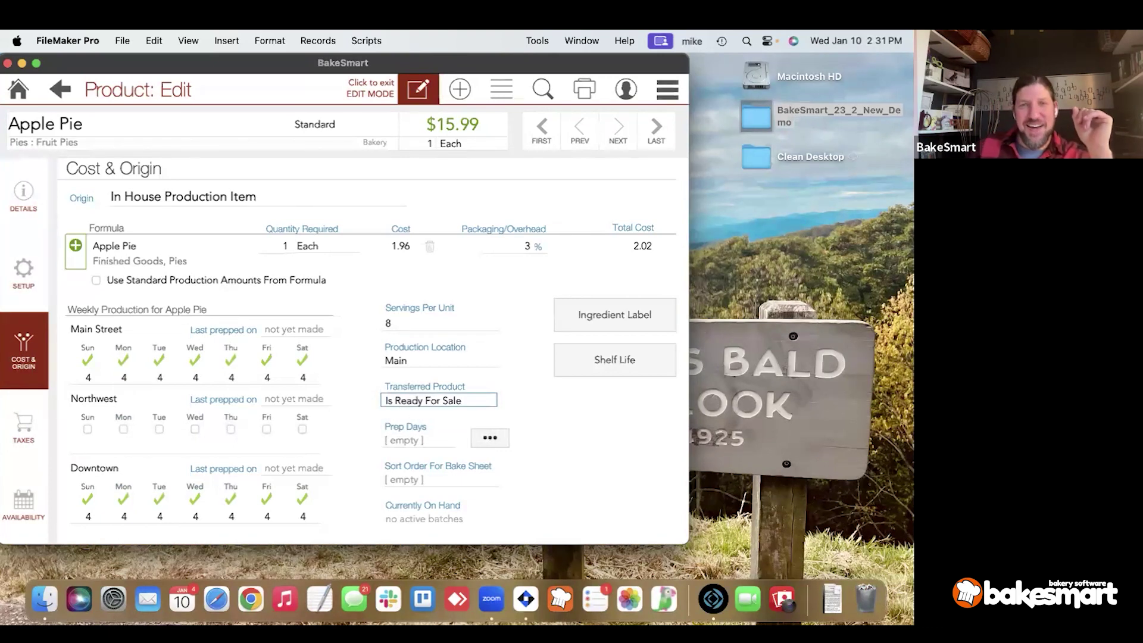
Enter 3 as Apple Pie's Prep Days.
{"action": "left_click", "coordinate": [414, 442]}
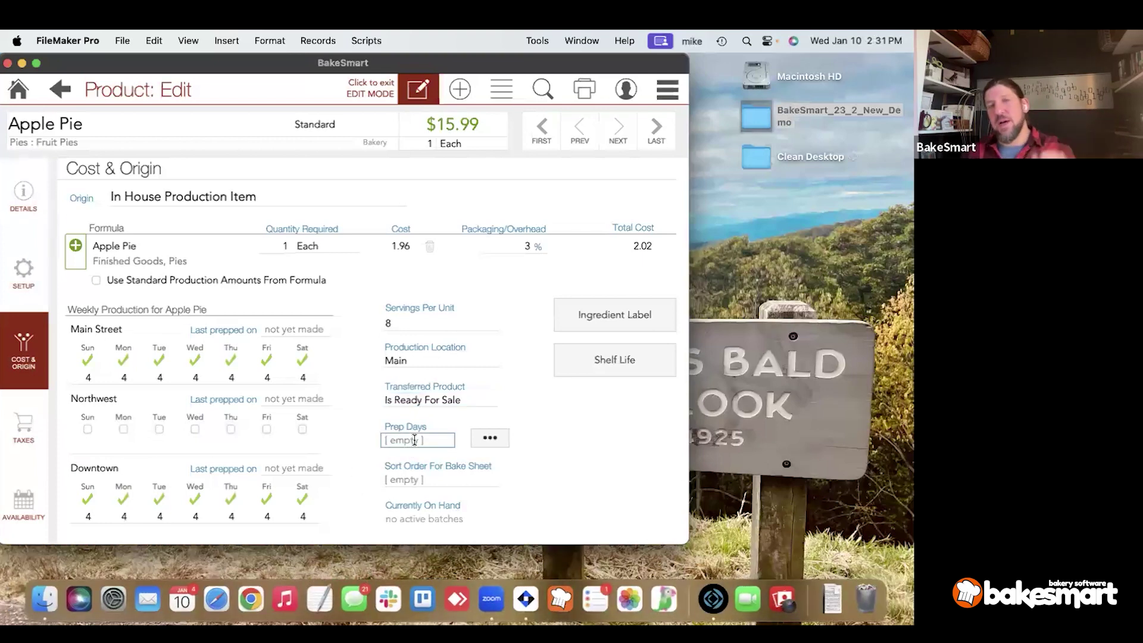
{"action": "left_click", "coordinate": [368, 445]}
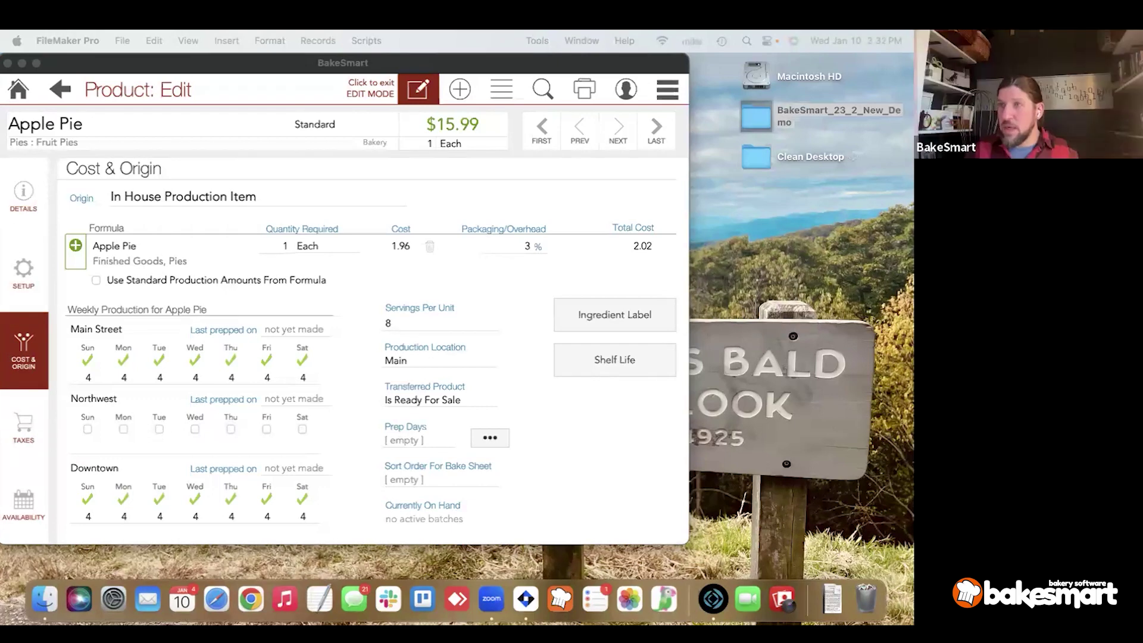
{"action": "left_click", "coordinate": [412, 440]}
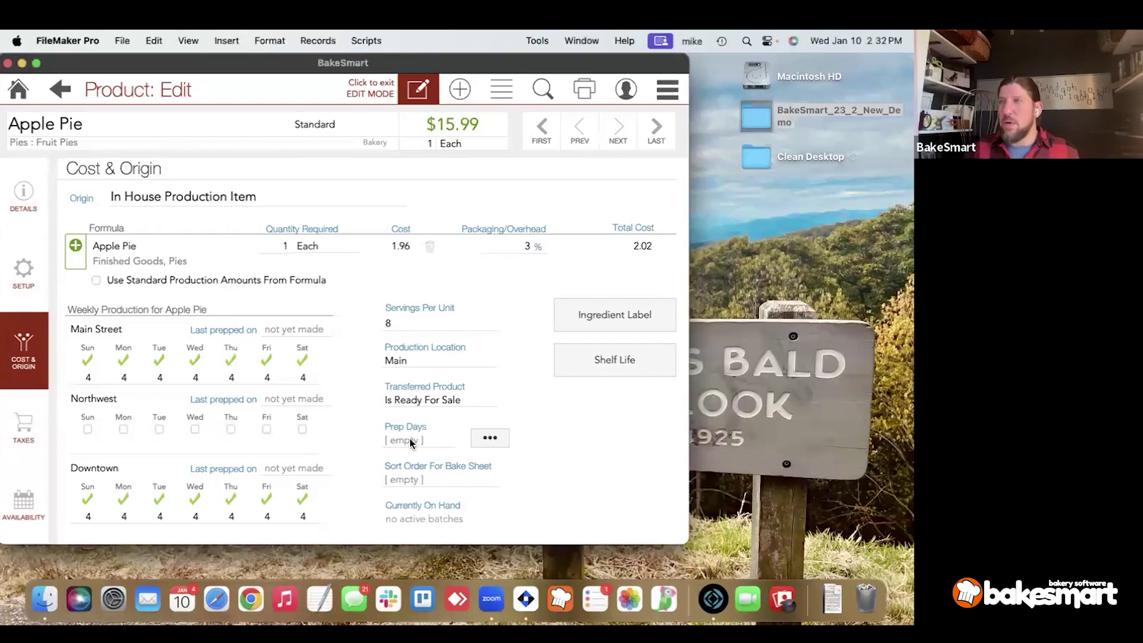
{"action": "left_click", "coordinate": [412, 439]}
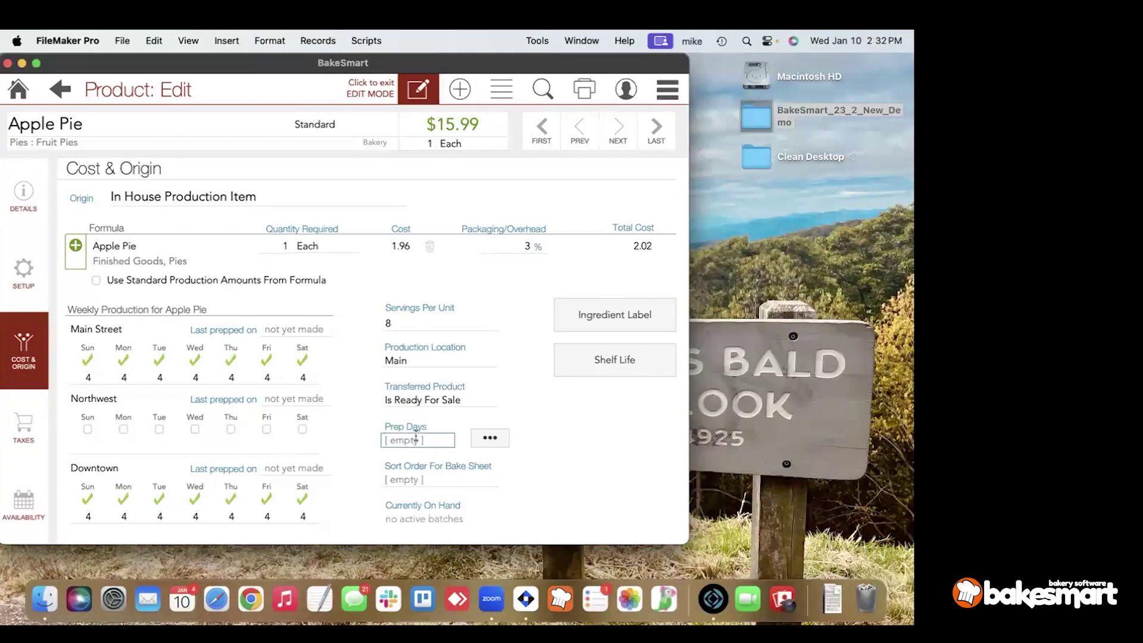
{"action": "type", "text": "3"}
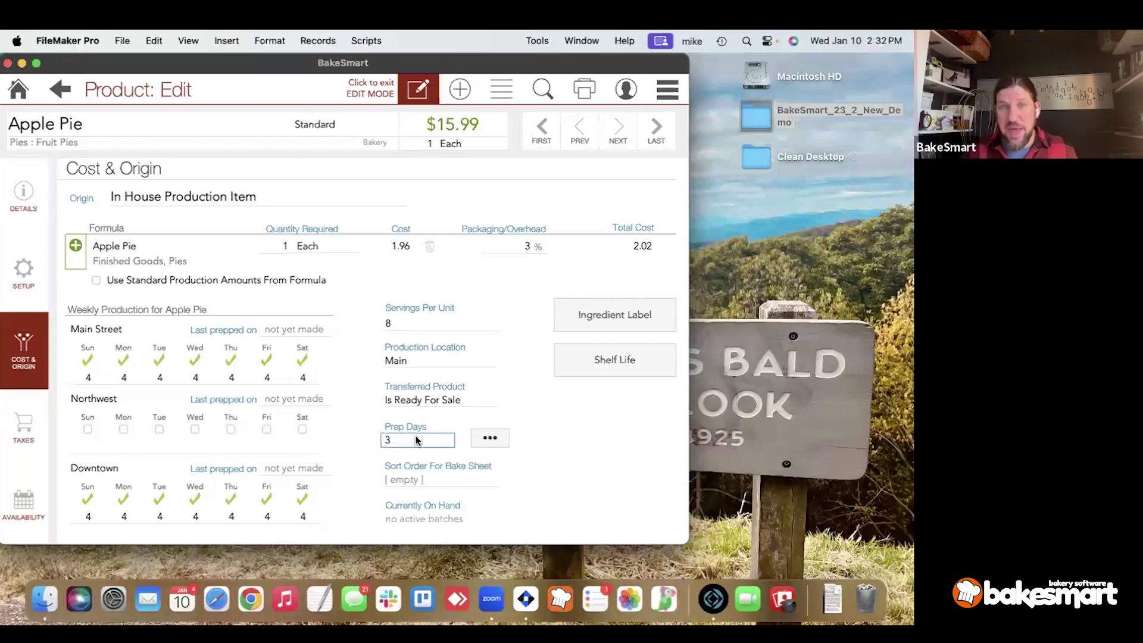
{"action": "left_click", "coordinate": [589, 457]}
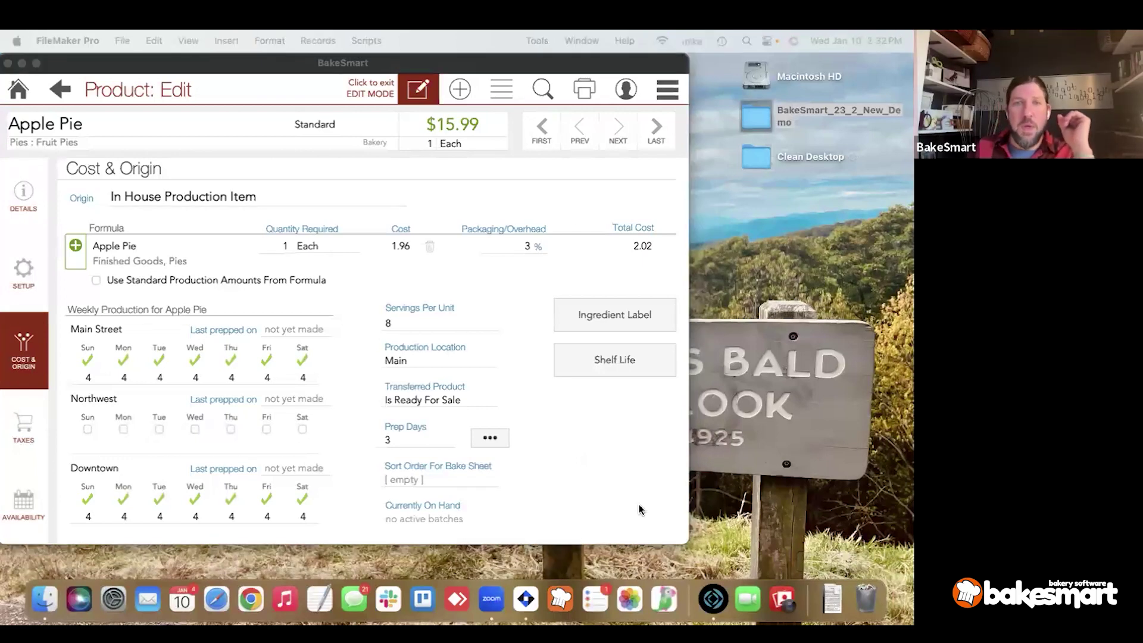
{"action": "left_click", "coordinate": [421, 429]}
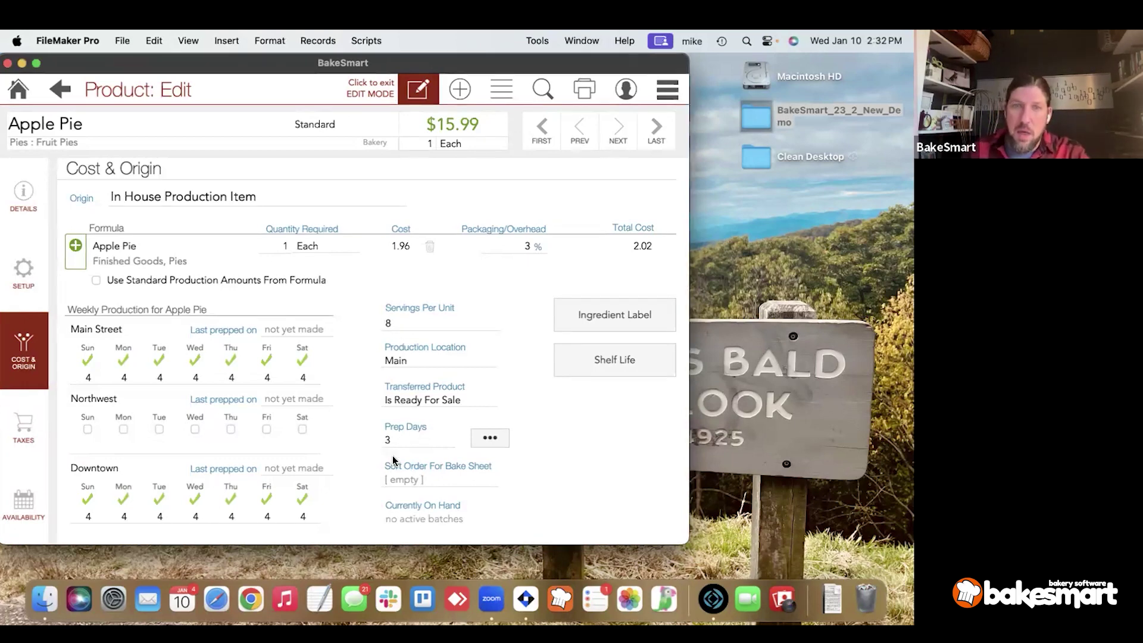
Check the Sort Order For Bake Sheet and Currently On Hand fields, leaving both unchanged.
{"action": "left_click", "coordinate": [413, 477]}
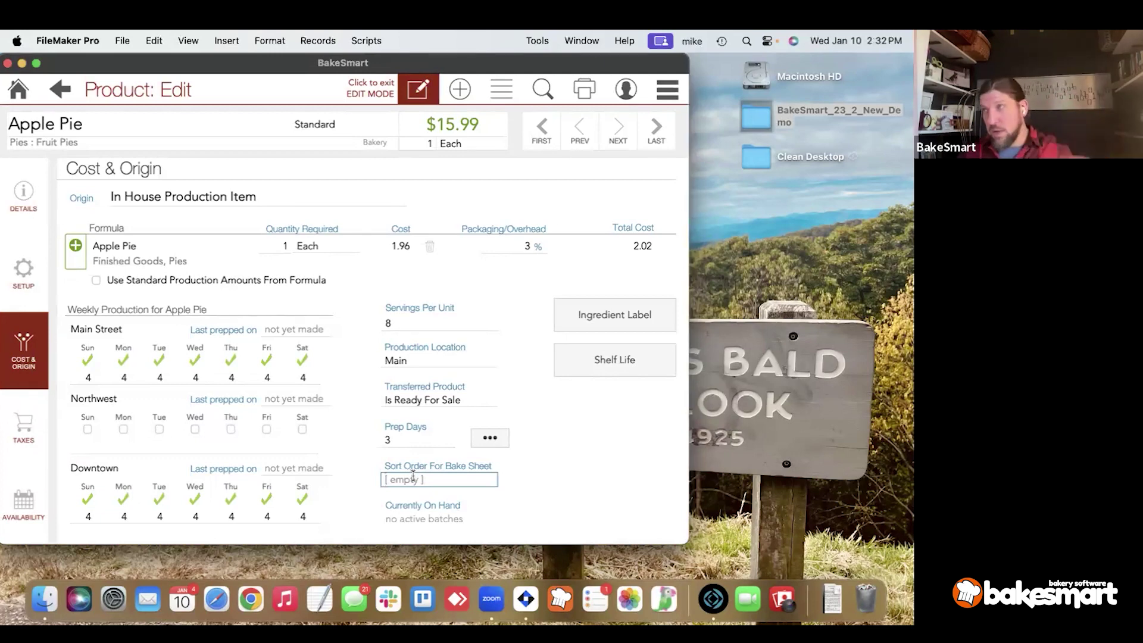
{"action": "left_click", "coordinate": [400, 517]}
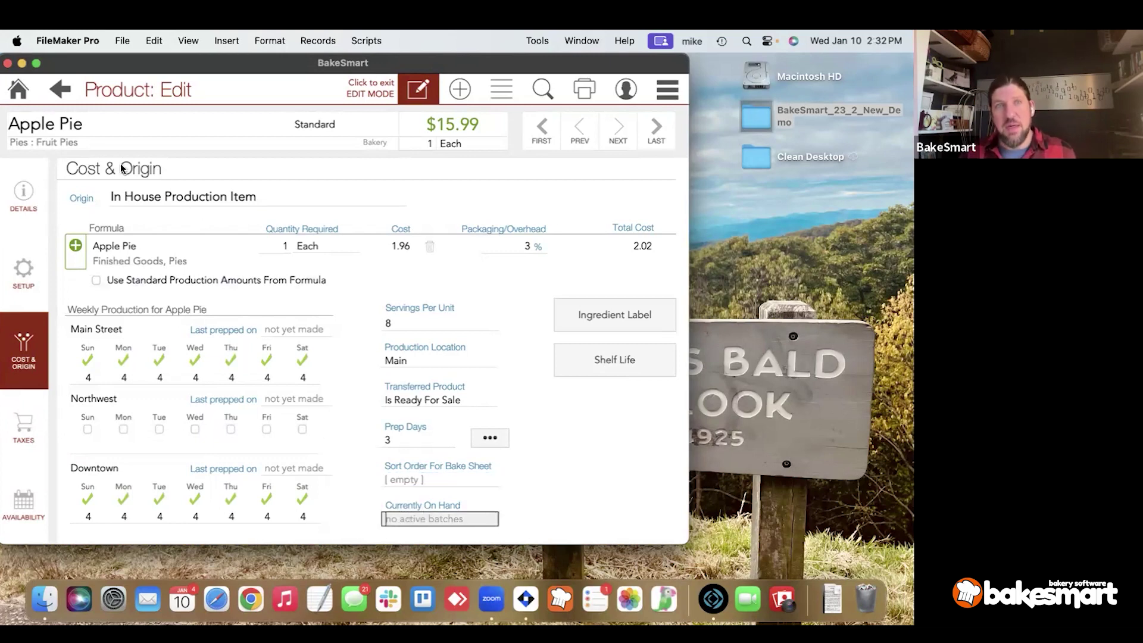
{"action": "left_click", "coordinate": [294, 173]}
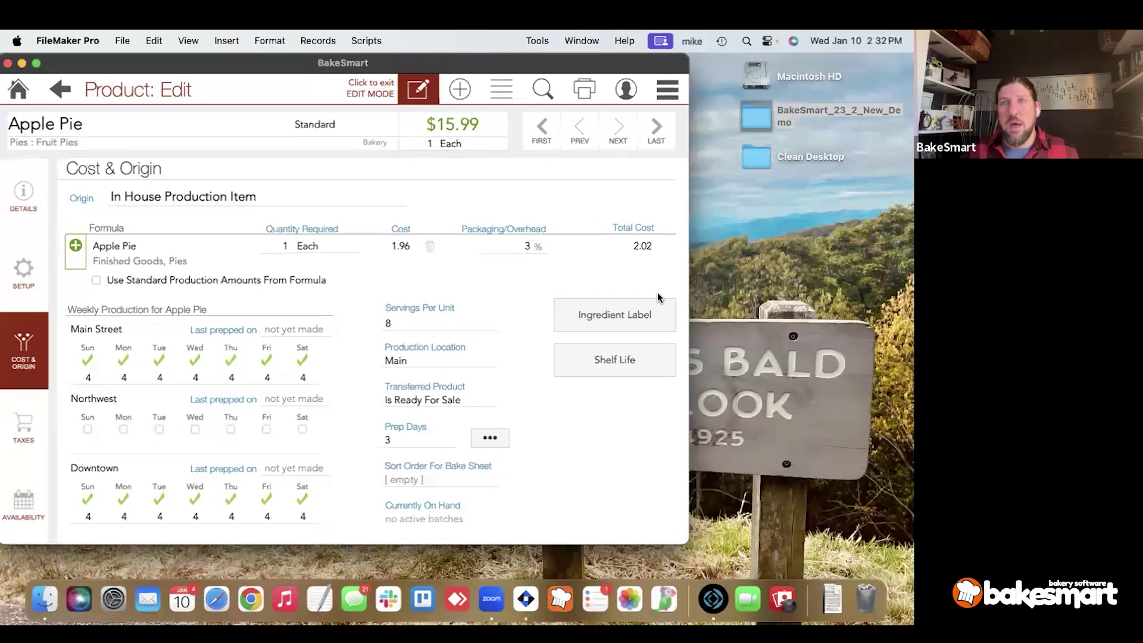
Show Apple Pie's ingredient label and select parts of the pie crust ingredient text.
{"action": "left_click", "coordinate": [632, 310]}
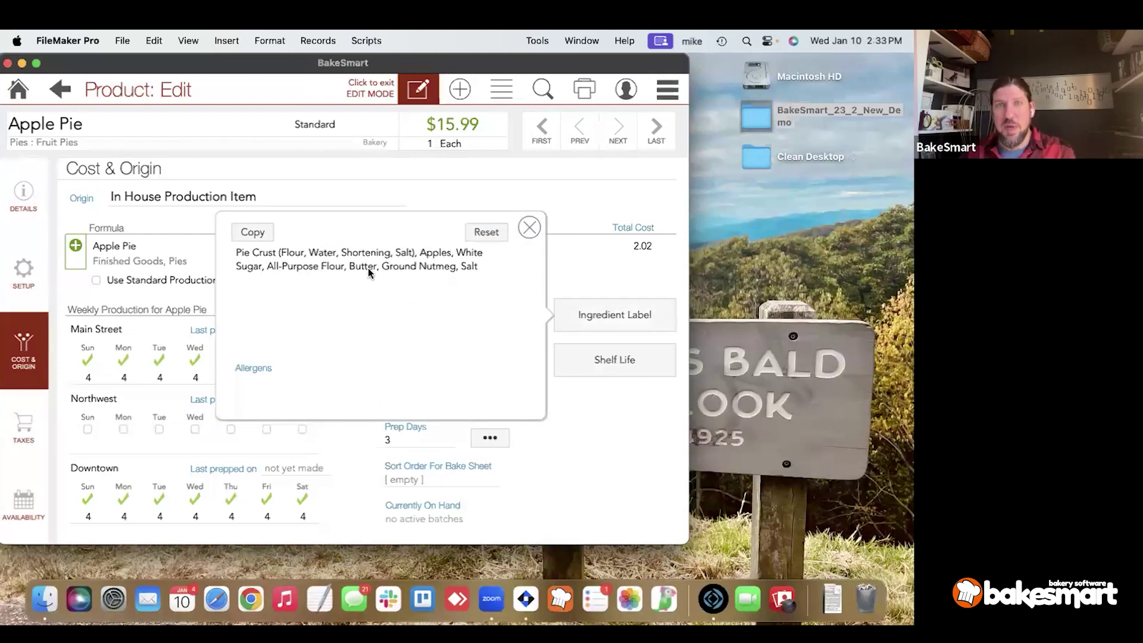
{"action": "left_click", "coordinate": [246, 258]}
{"action": "left_click_drag", "start_coordinate": [237, 253], "coordinate": [306, 254]}
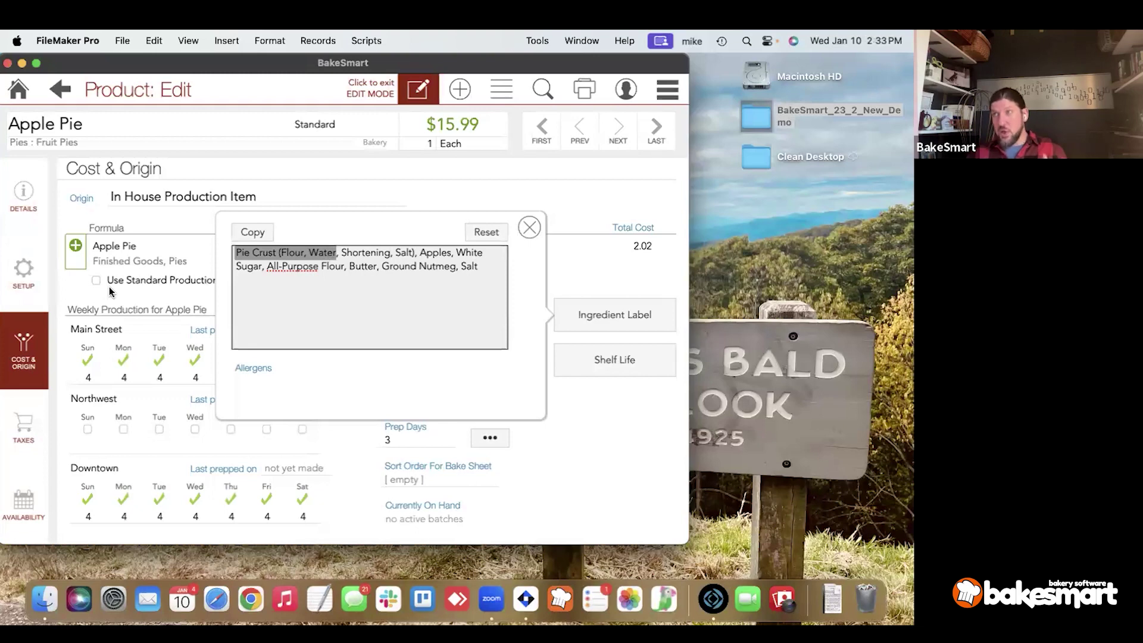
{"action": "left_click", "coordinate": [305, 261]}
{"action": "left_click_drag", "start_coordinate": [278, 253], "coordinate": [463, 267]}
{"action": "left_click", "coordinate": [399, 255]}
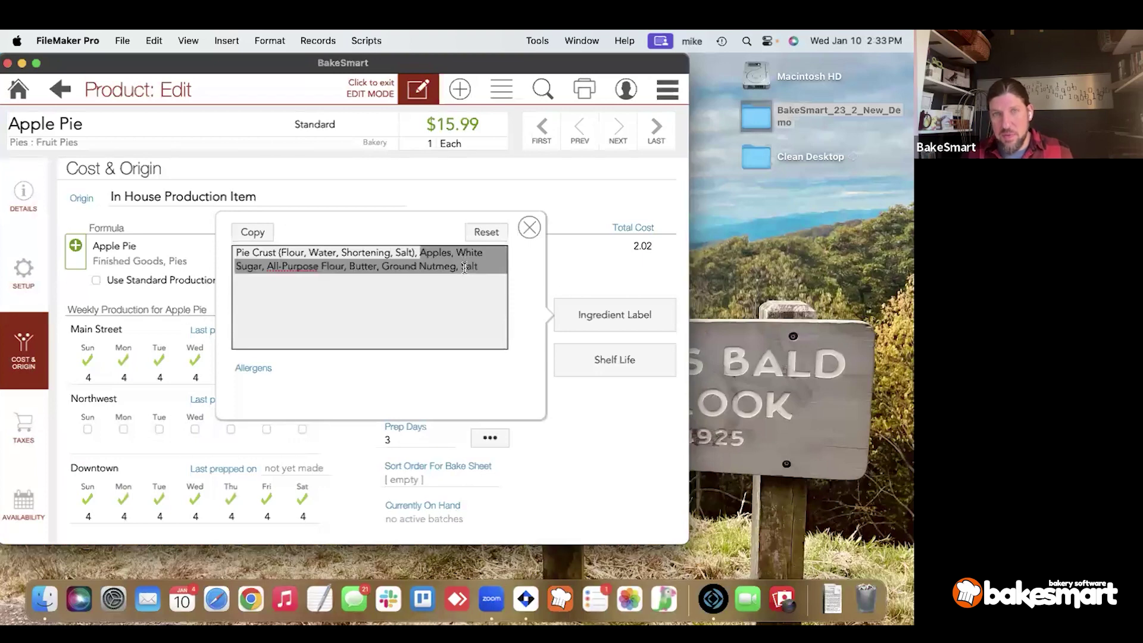
{"action": "left_click", "coordinate": [464, 280]}
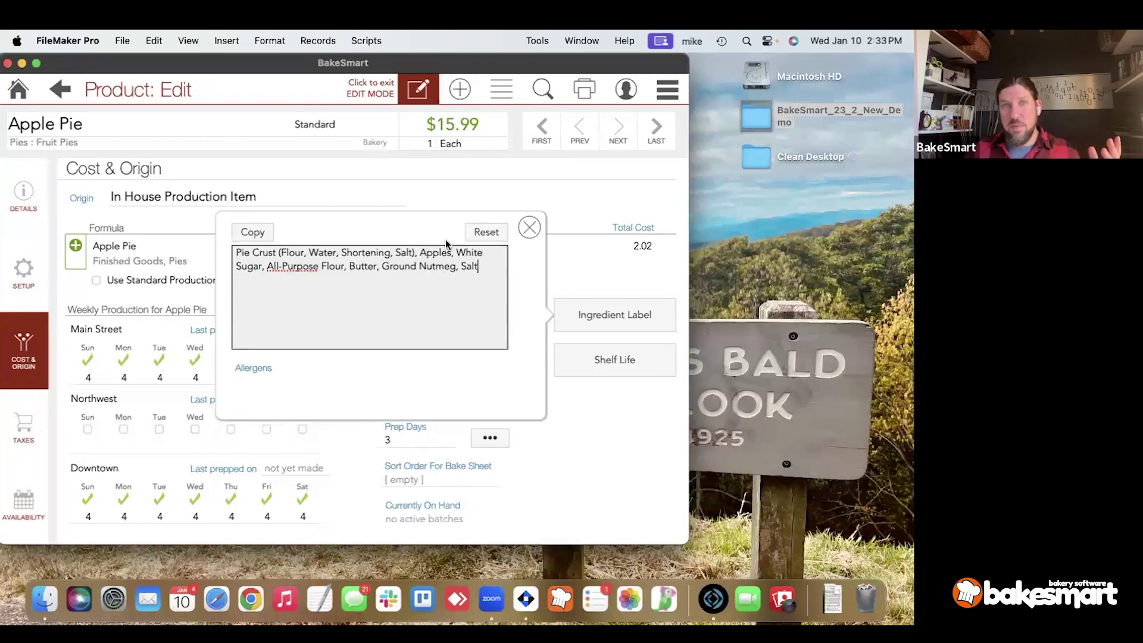
Overwrite the ingredient list with 'asdf', reset it to the generated list, and bring up label printing.
{"action": "left_click", "coordinate": [313, 397]}
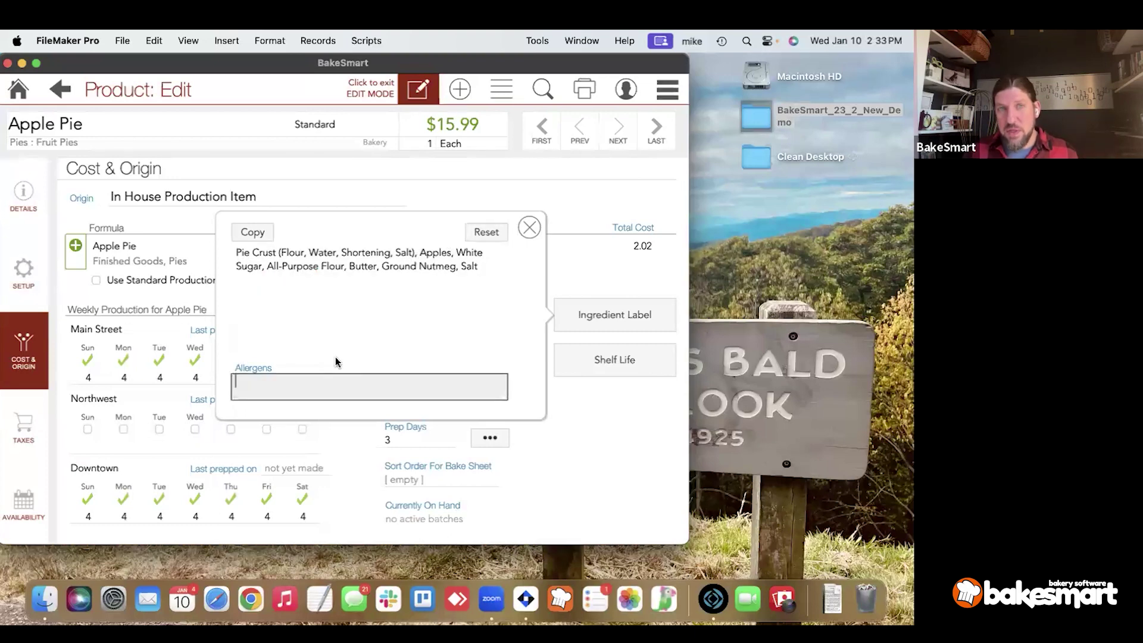
{"action": "left_click", "coordinate": [370, 325]}
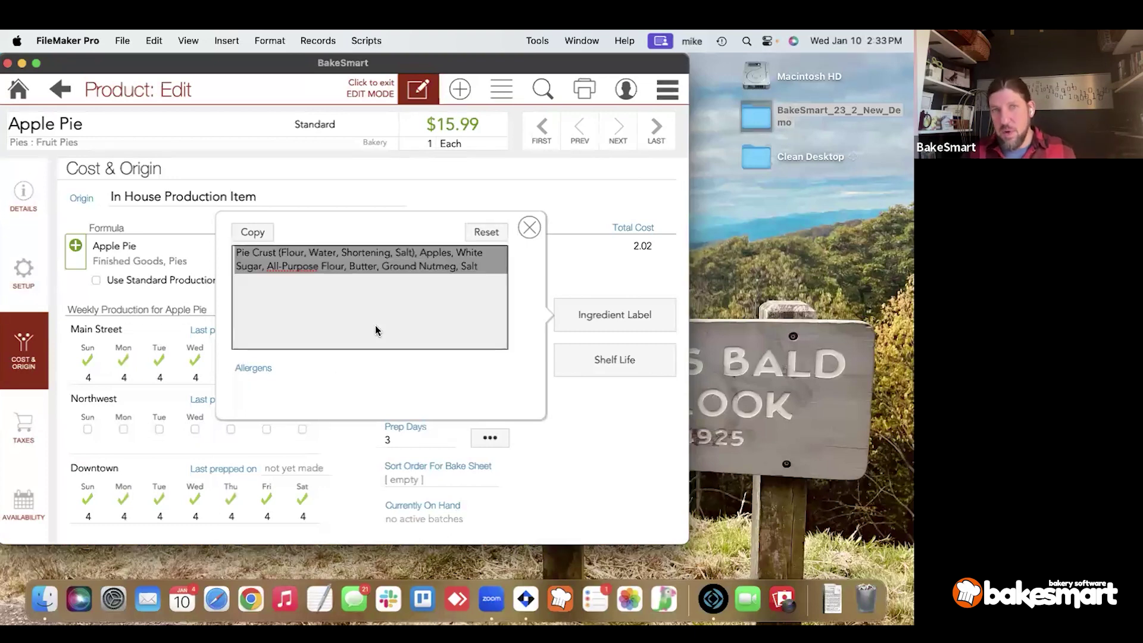
{"action": "type", "text": "asdf"}
{"action": "left_click", "coordinate": [440, 238]}
{"action": "left_click", "coordinate": [486, 234]}
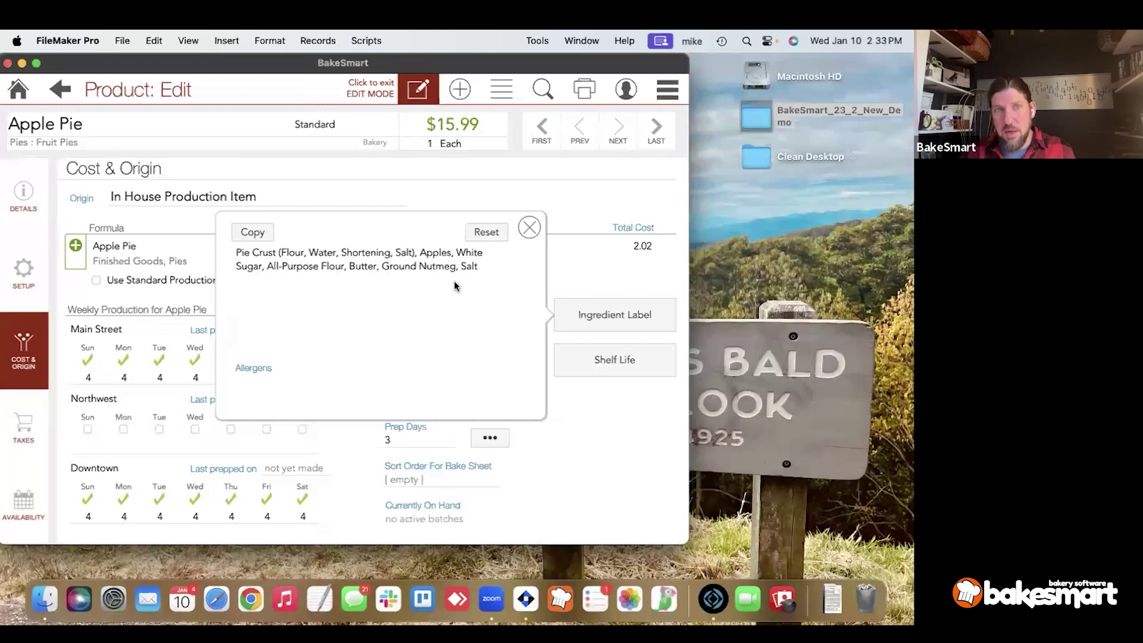
{"action": "left_click", "coordinate": [529, 227]}
{"action": "left_click", "coordinate": [584, 89]}
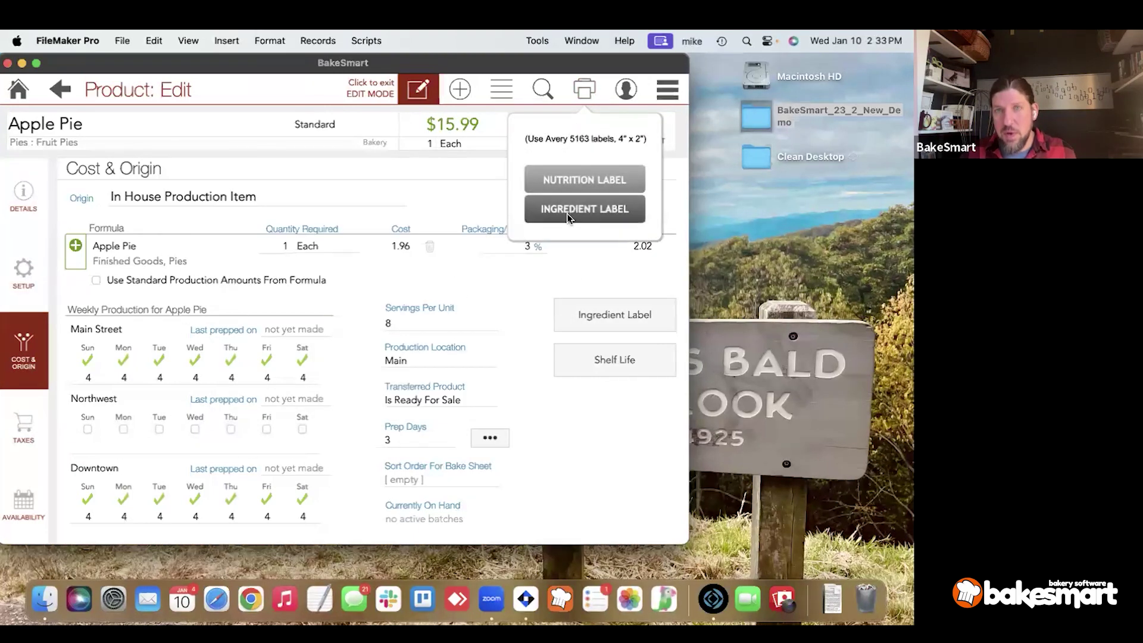
Preview Apple Pie's ingredient labels and dismiss them without printing.
{"action": "left_click", "coordinate": [566, 213]}
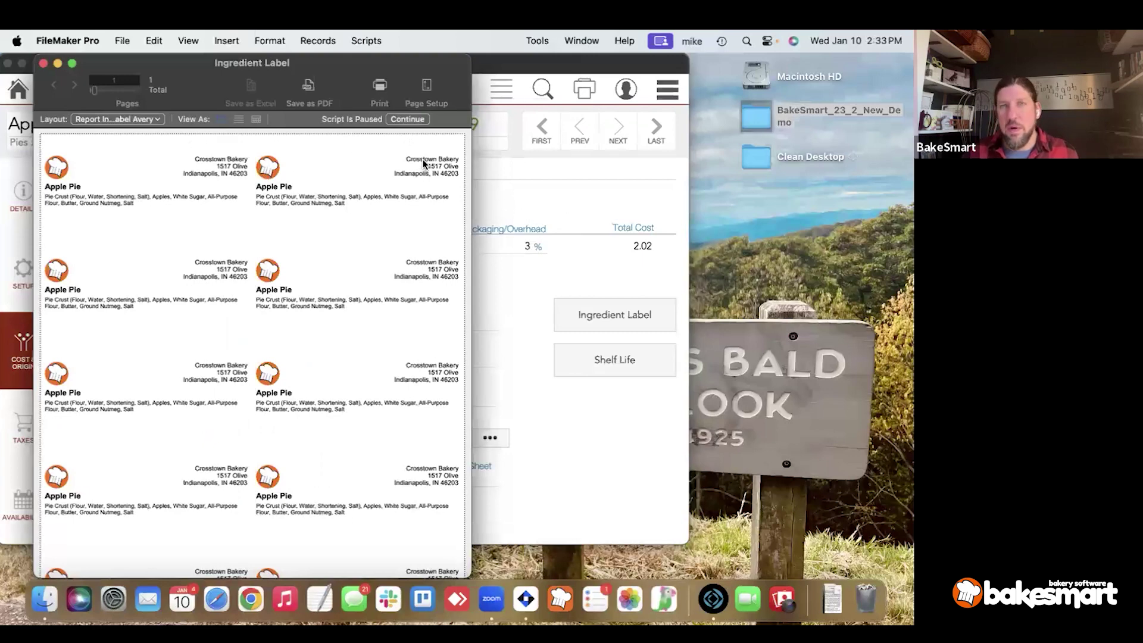
{"action": "left_click", "coordinate": [417, 118]}
{"action": "left_click", "coordinate": [470, 85]}
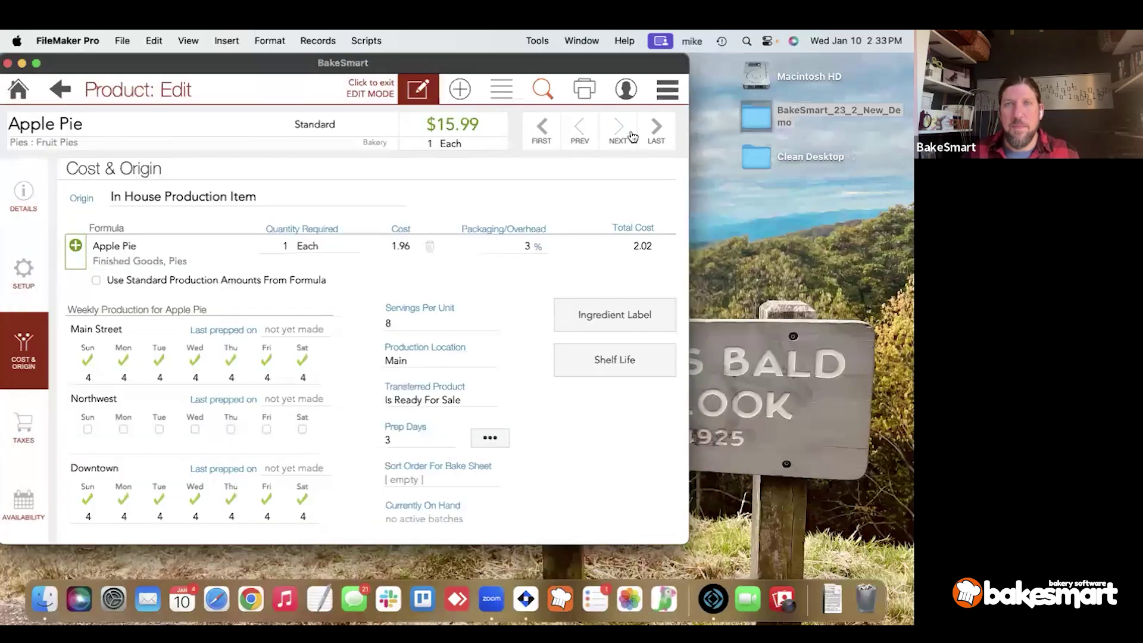
Preview Apple Pie's nutrition labels at the 1 Each, 135g serving size, then close the preview.
{"action": "left_click", "coordinate": [588, 86]}
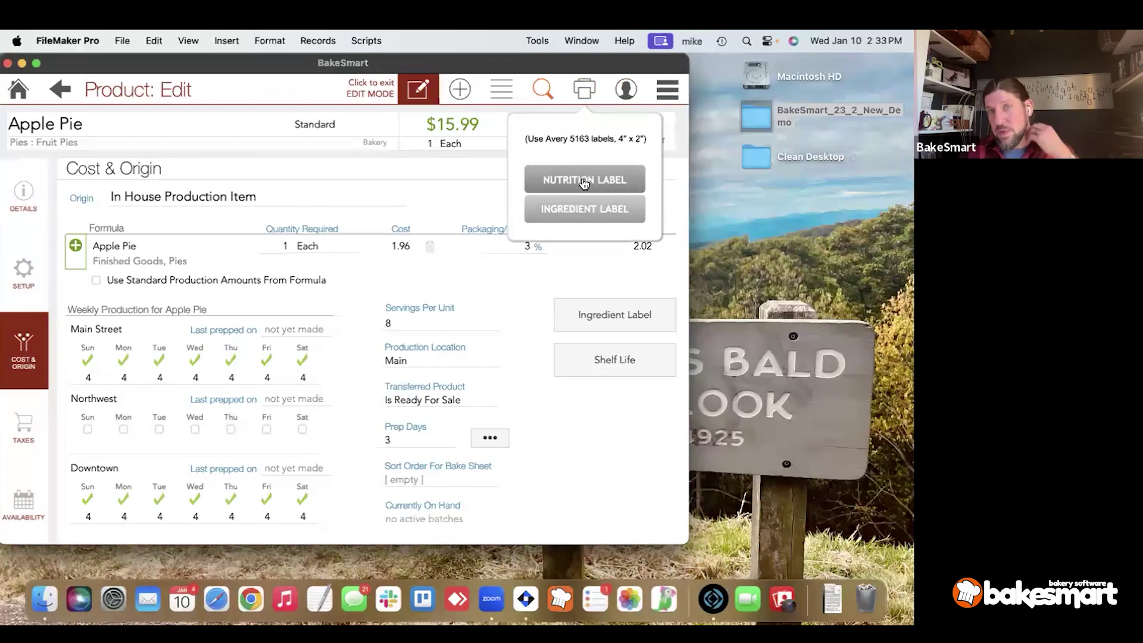
{"action": "left_click", "coordinate": [595, 174]}
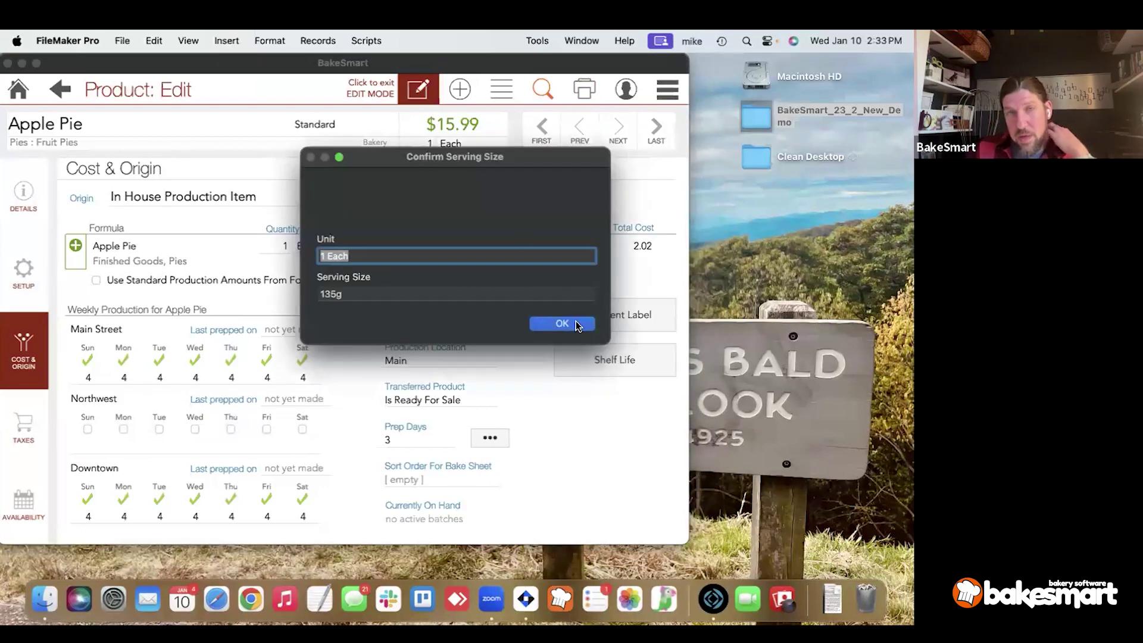
{"action": "left_click", "coordinate": [581, 325]}
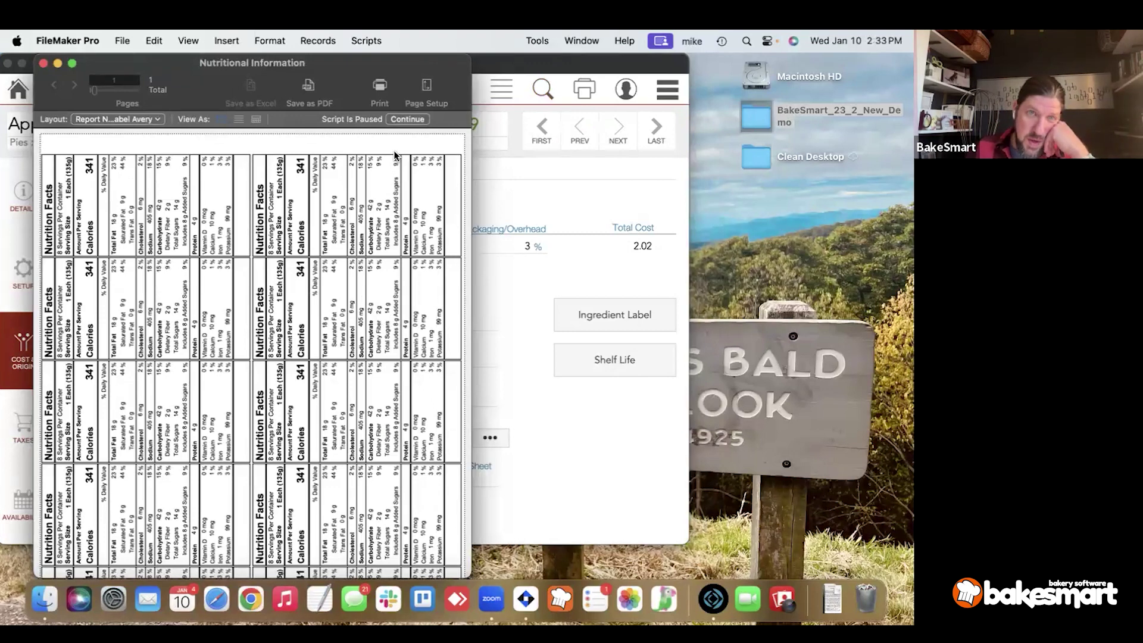
{"action": "left_click", "coordinate": [405, 119]}
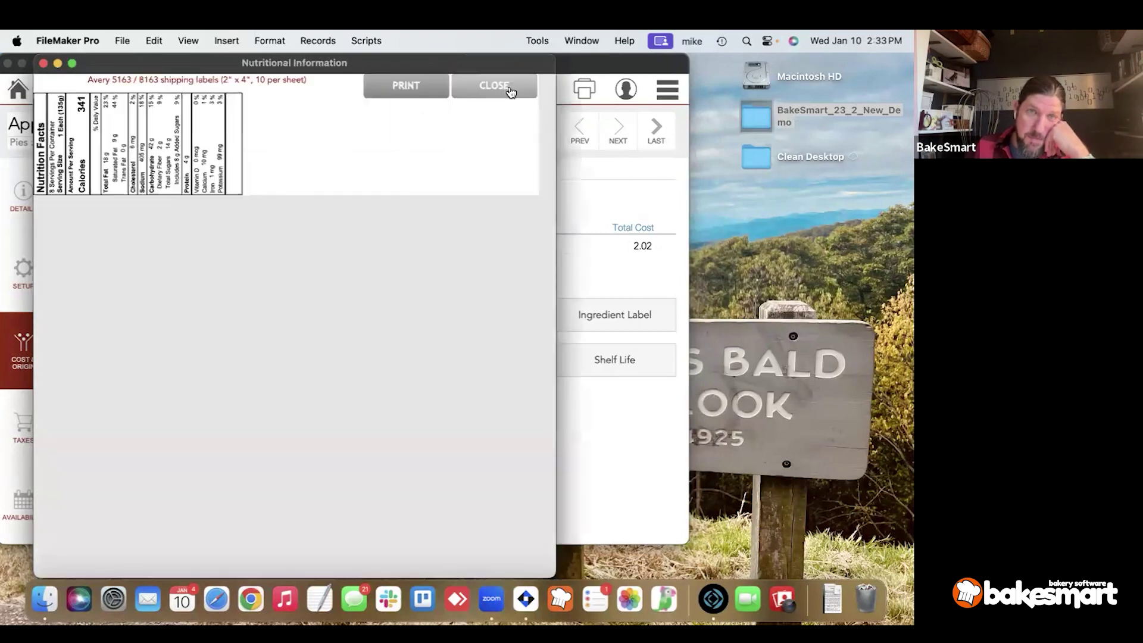
{"action": "left_click", "coordinate": [493, 85]}
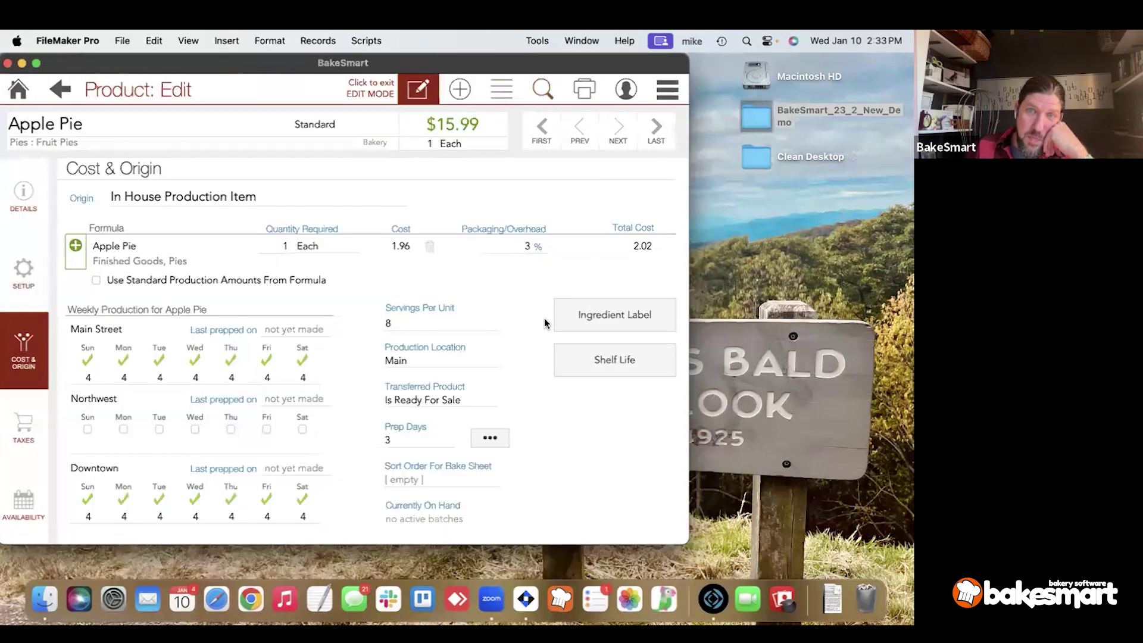
{"action": "left_click", "coordinate": [573, 360]}
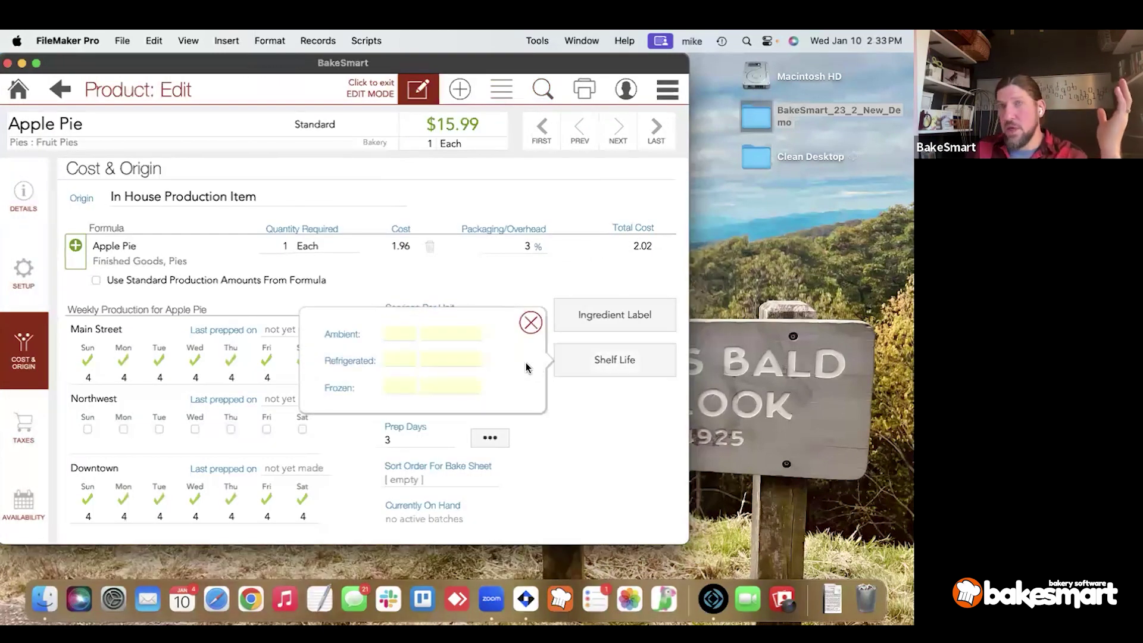
Set Apple Pie's shelf life to 2 Weeks refrigerated and 4 Months frozen, ambient left blank.
{"action": "left_click", "coordinate": [458, 339]}
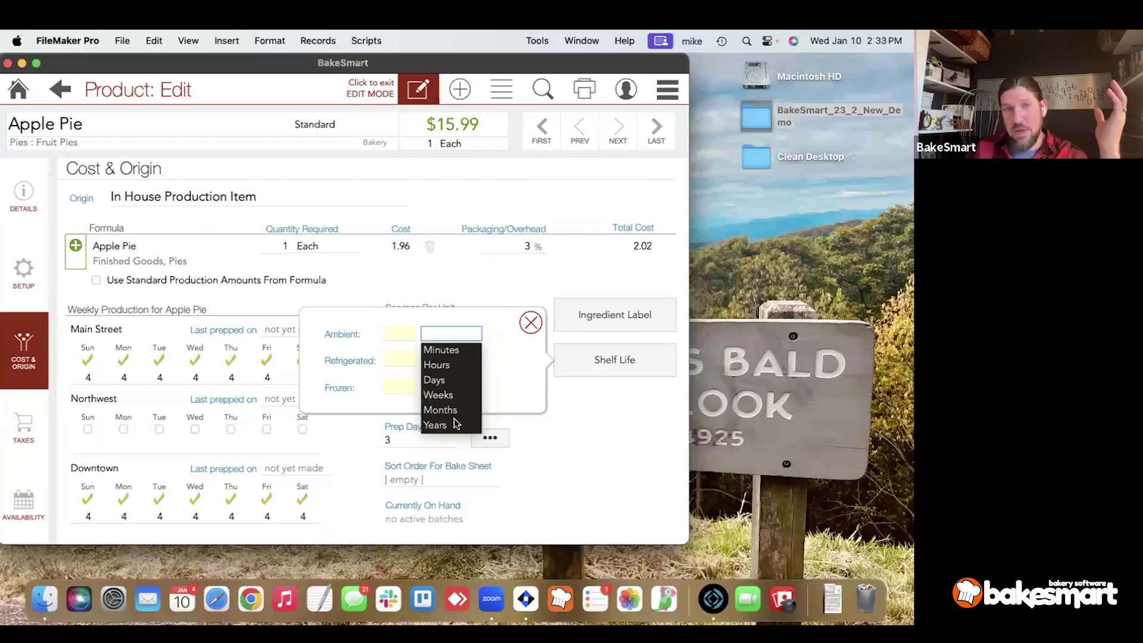
{"action": "left_click", "coordinate": [389, 338]}
{"action": "left_click", "coordinate": [408, 360]}
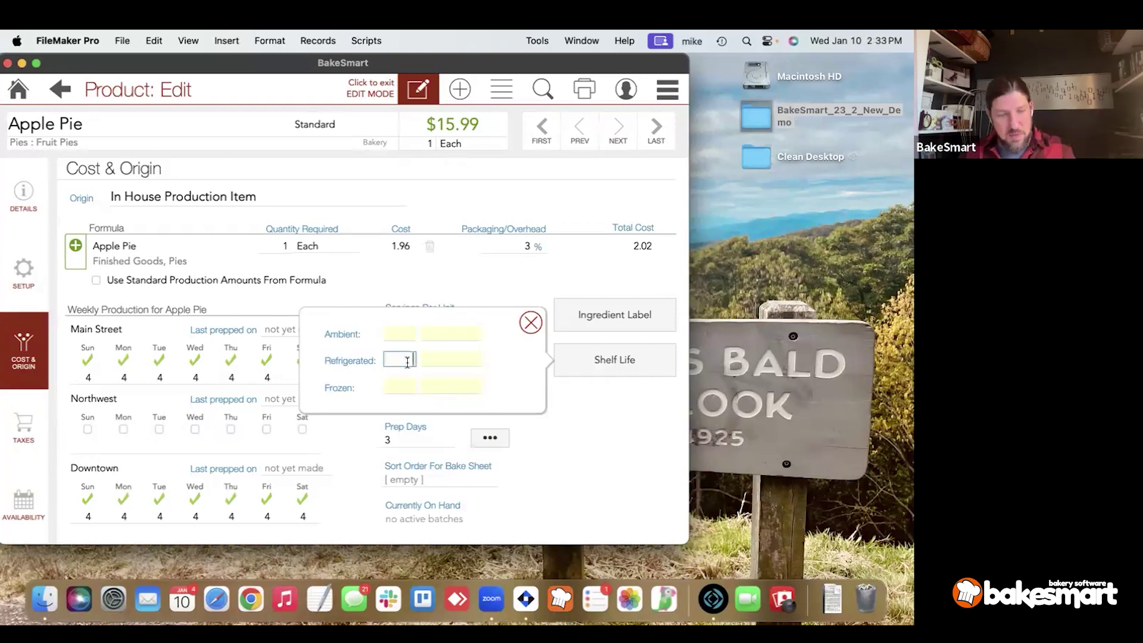
{"action": "type", "text": "2"}
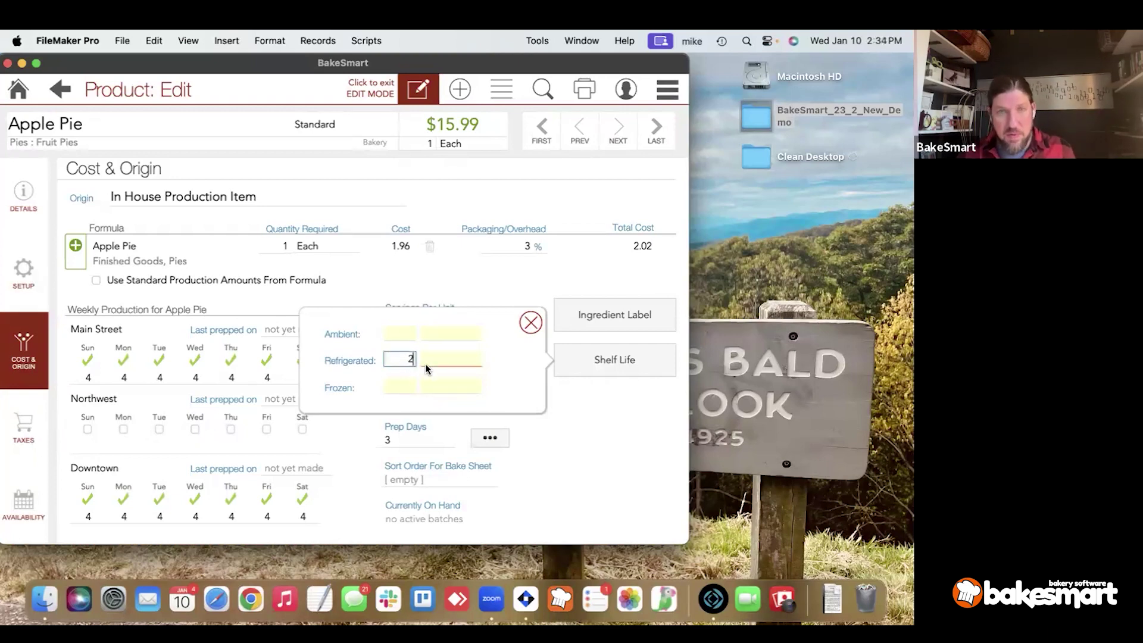
{"action": "left_click", "coordinate": [437, 360]}
{"action": "left_click", "coordinate": [438, 420]}
{"action": "left_click", "coordinate": [398, 387]}
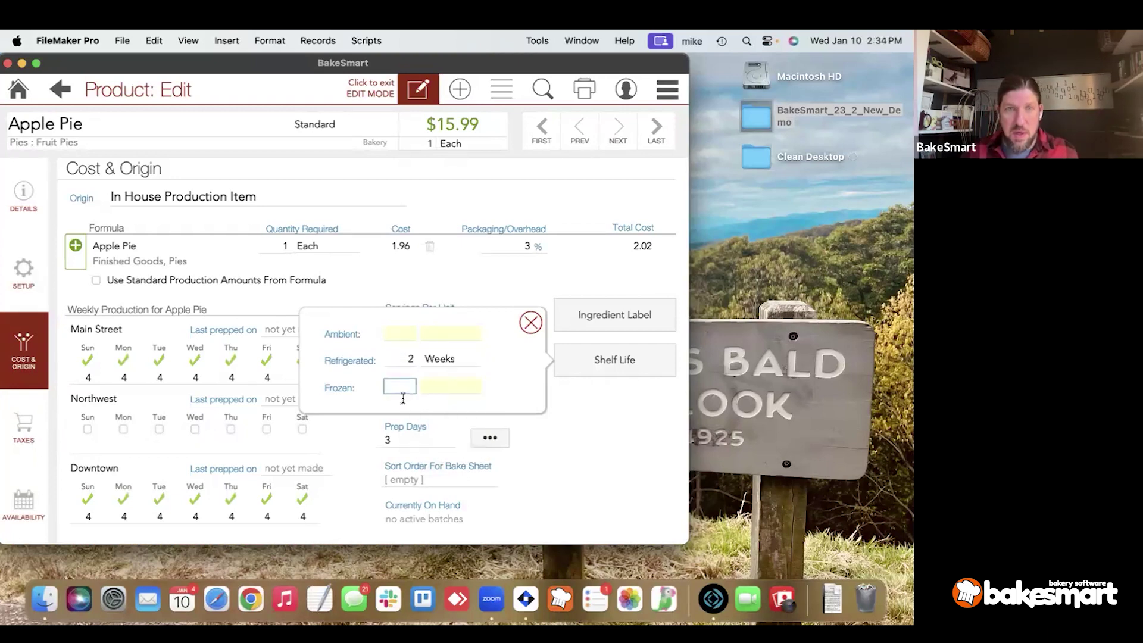
{"action": "left_click", "coordinate": [457, 387]}
{"action": "left_click", "coordinate": [440, 463]}
{"action": "left_click", "coordinate": [400, 387]}
{"action": "type", "text": "4"}
{"action": "left_click", "coordinate": [400, 333]}
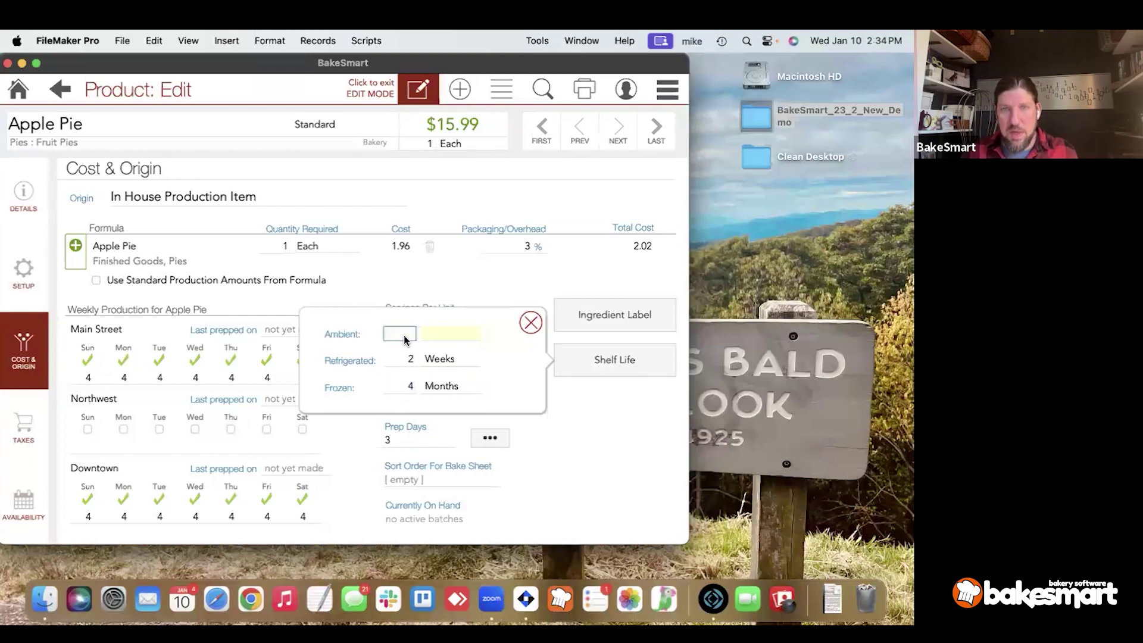
{"action": "left_click", "coordinate": [528, 323]}
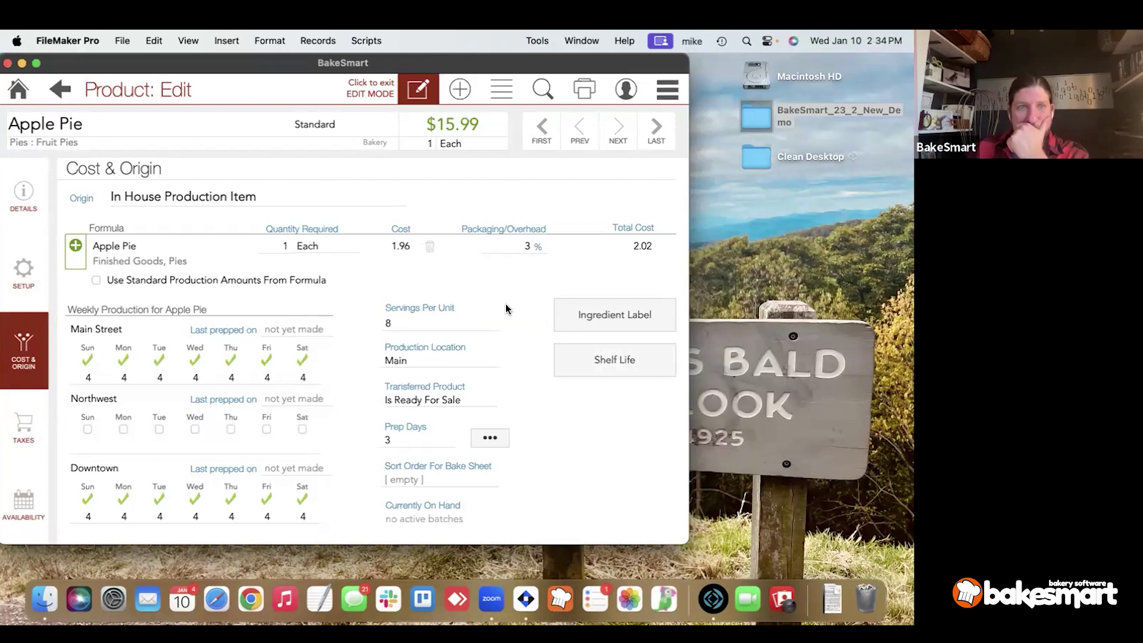
Try Purchased Item as origin, revert to In House Production Item, then show Apple Pie's Taxes page.
{"action": "left_click", "coordinate": [225, 196]}
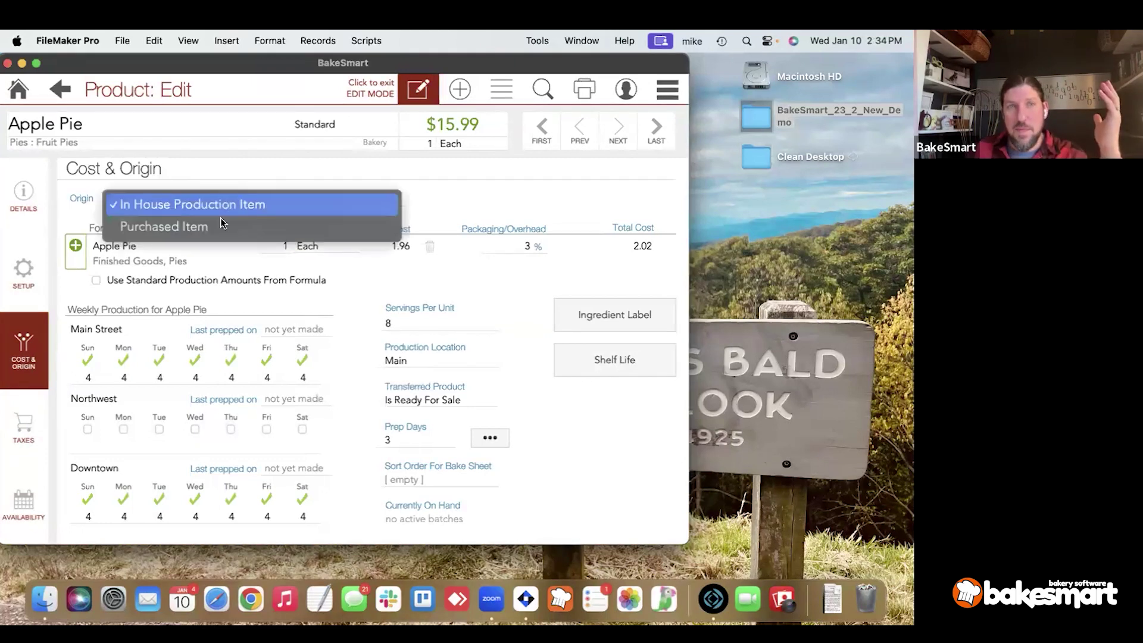
{"action": "left_click", "coordinate": [220, 226]}
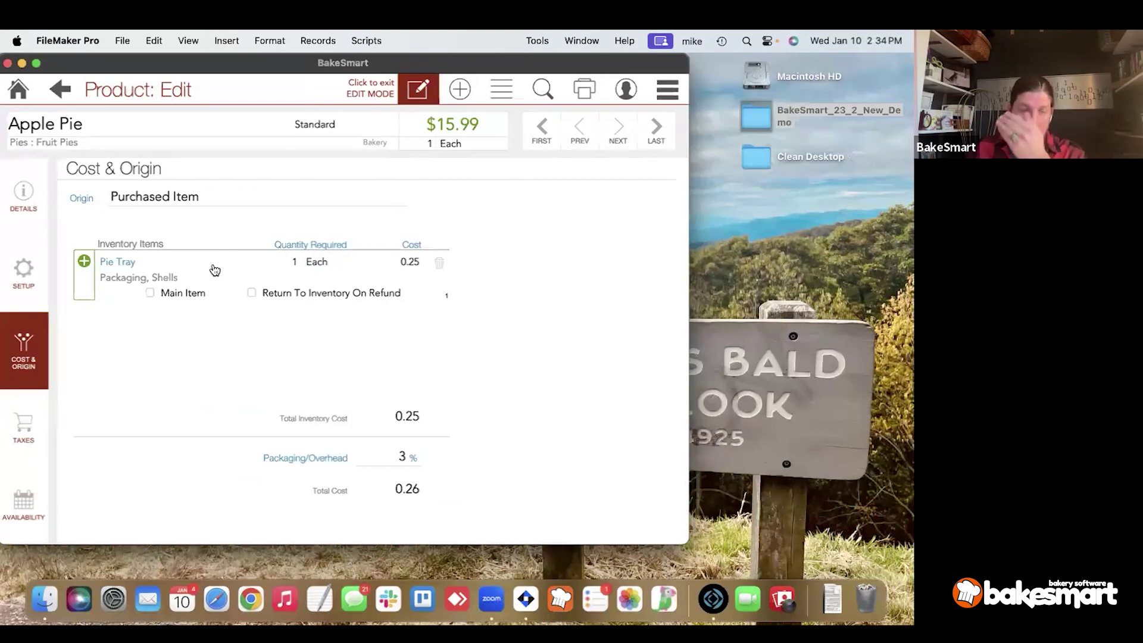
{"action": "left_click", "coordinate": [152, 203]}
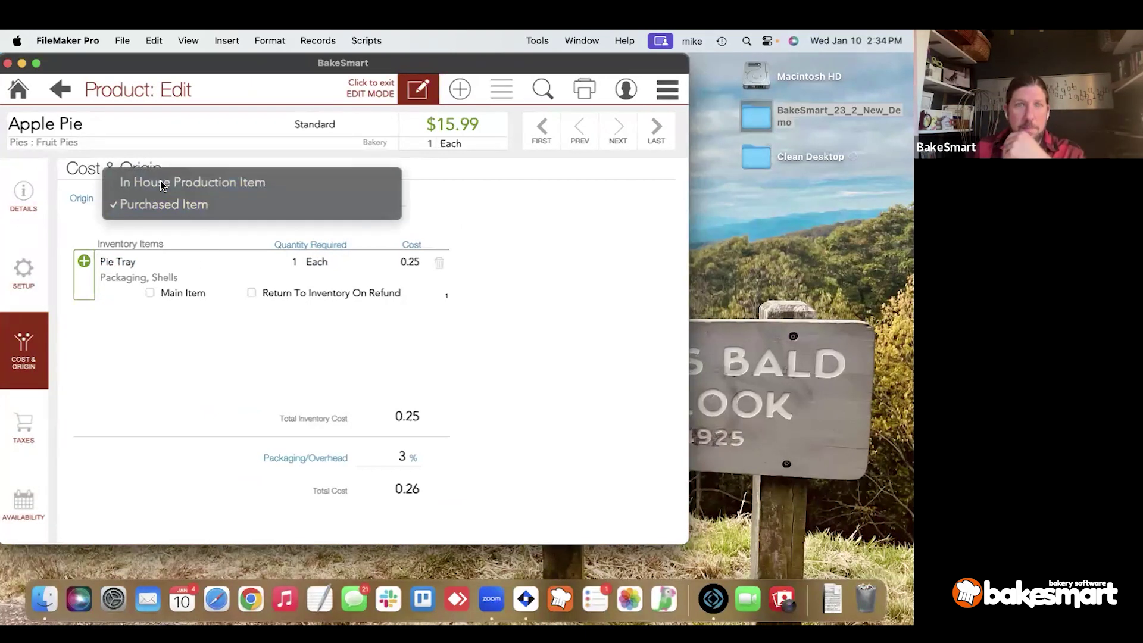
{"action": "left_click", "coordinate": [159, 181]}
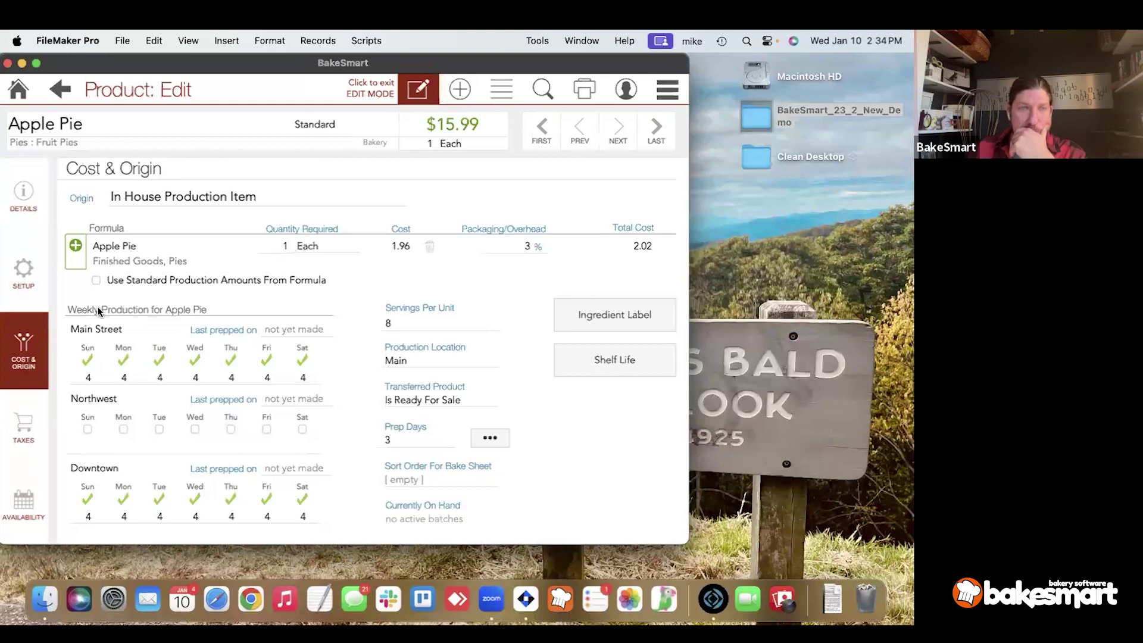
{"action": "left_click", "coordinate": [34, 418]}
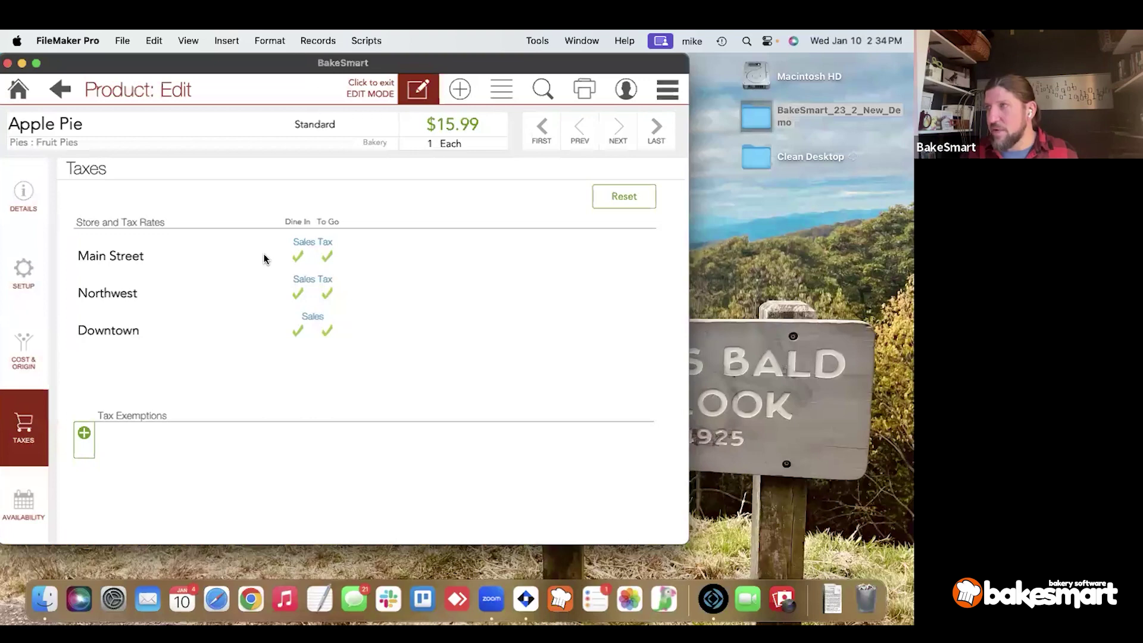
Limit sales tax to Dine In at Main Street, Northwest and Downtown, and add a blank exemption row.
{"action": "left_click", "coordinate": [298, 256]}
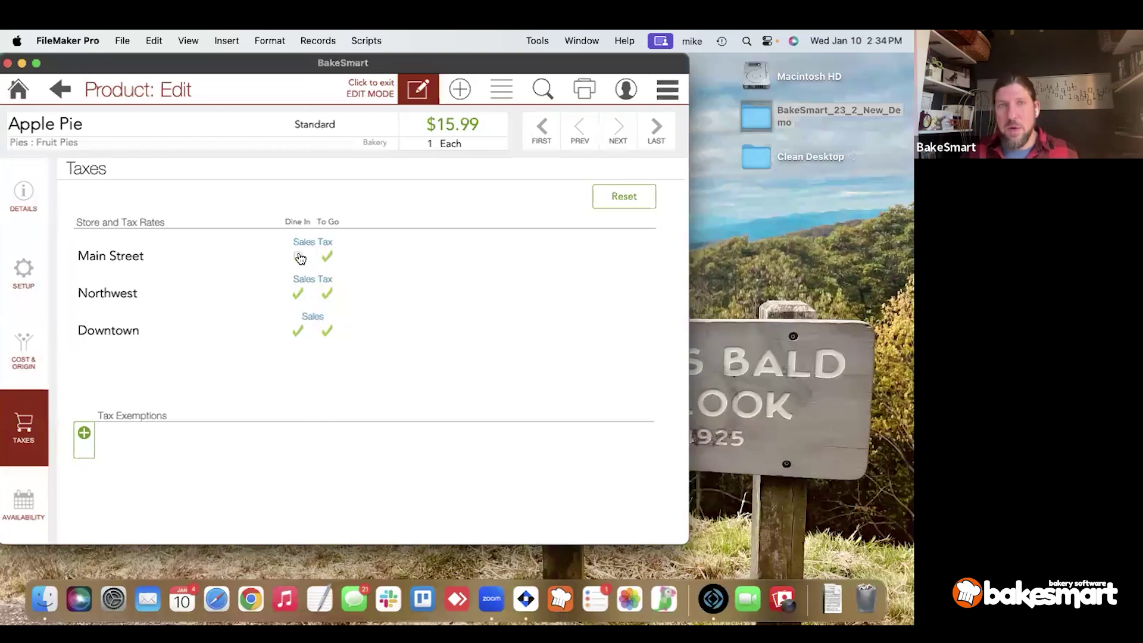
{"action": "left_click", "coordinate": [297, 331]}
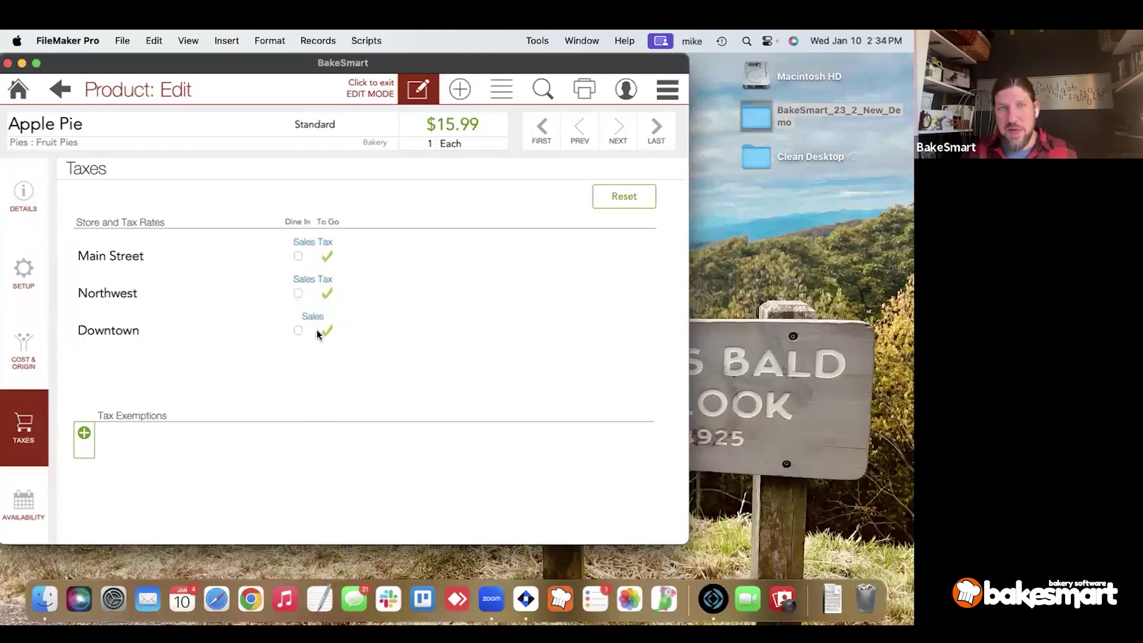
{"action": "left_click", "coordinate": [326, 330]}
{"action": "left_click", "coordinate": [327, 293]}
{"action": "left_click", "coordinate": [326, 256]}
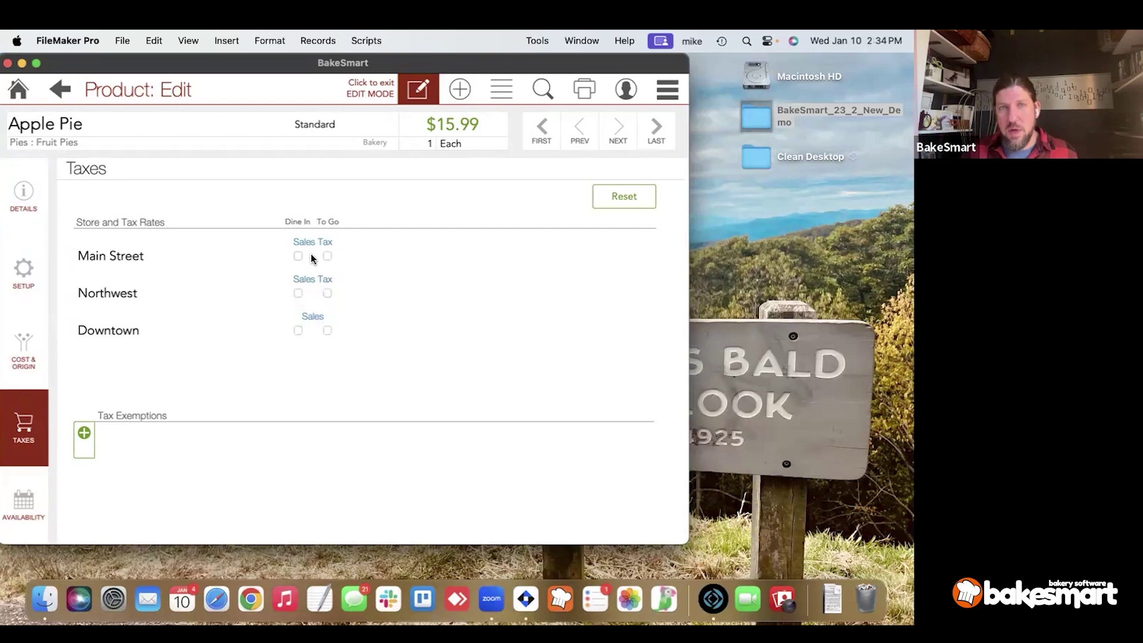
{"action": "left_click", "coordinate": [299, 292]}
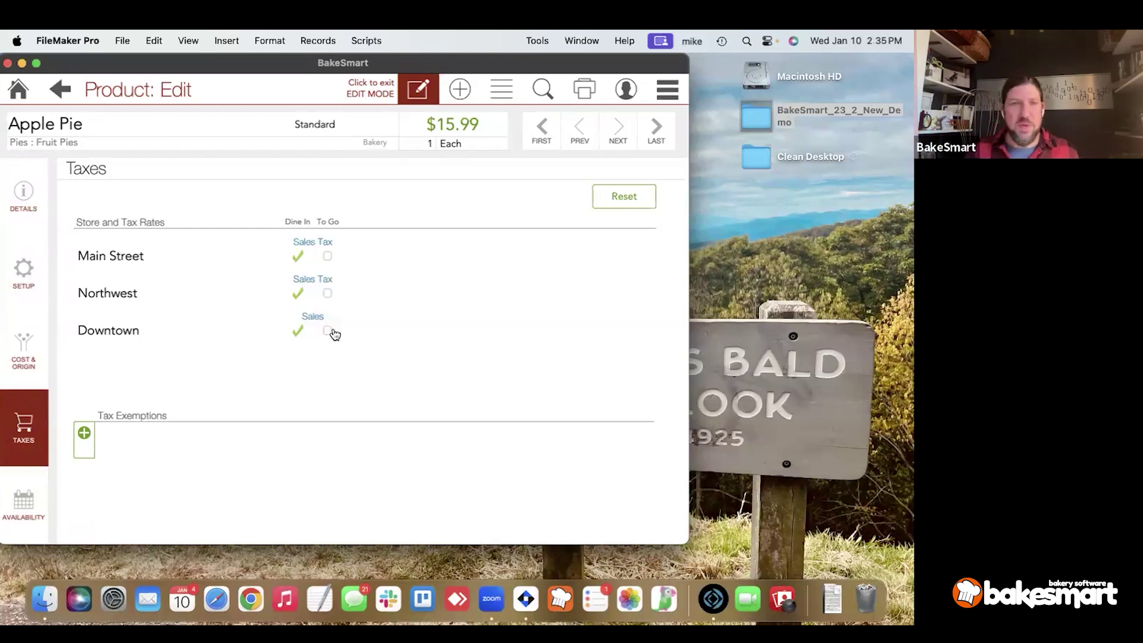
{"action": "left_click", "coordinate": [88, 429]}
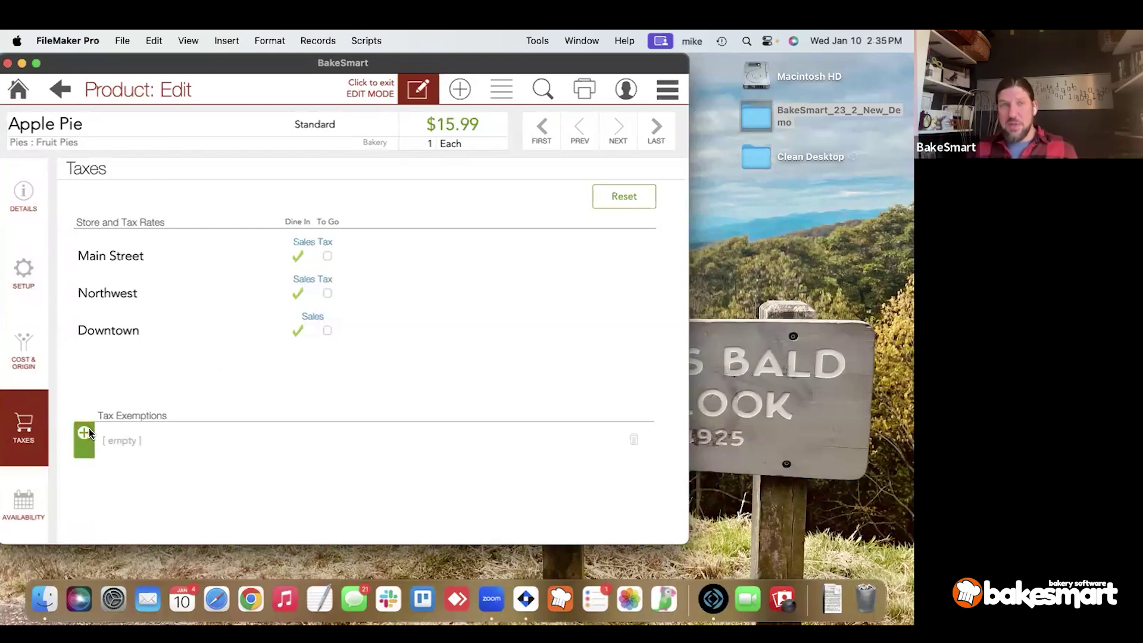
Choose Donuts (Main) as the exemption, making Apple Pie tax exempt above 12 at Main Street.
{"action": "left_click", "coordinate": [145, 447]}
{"action": "left_click", "coordinate": [144, 446]}
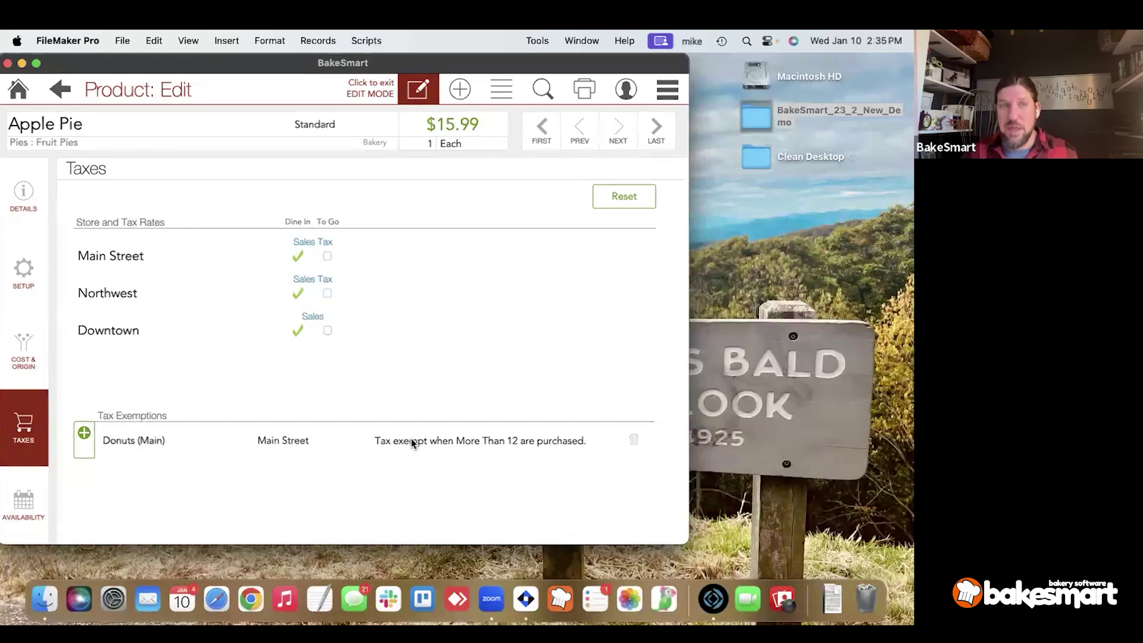
Show Apple Pie's Availability page with everyday, POS and favorite settings for all three stores.
{"action": "left_click", "coordinate": [36, 494]}
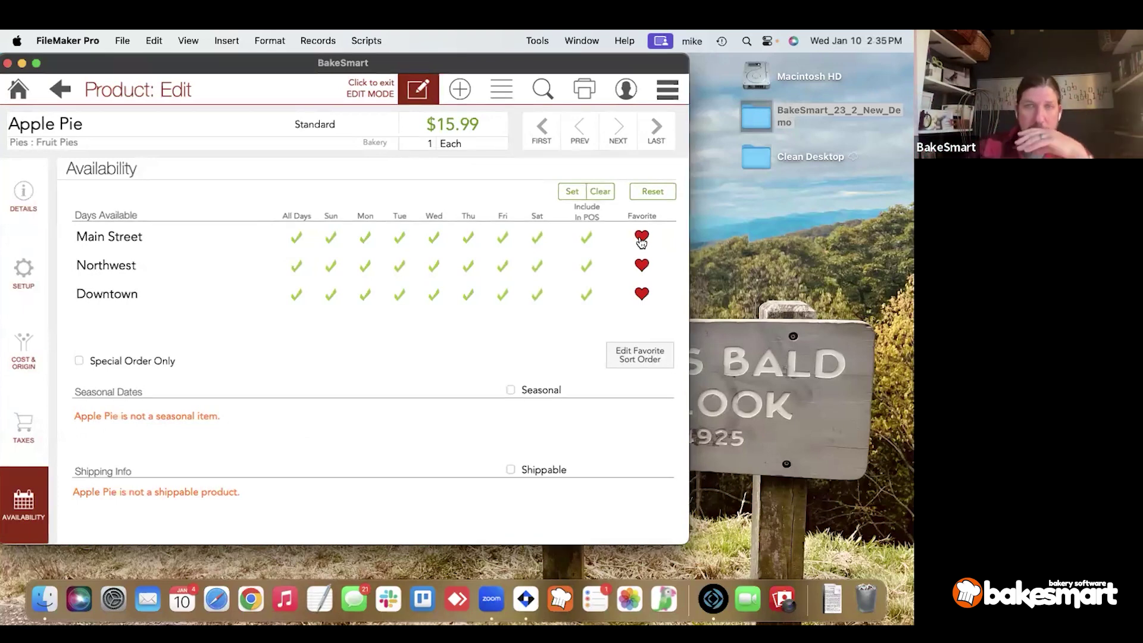
Inspect Main Street's favorite sort order list, including Cake Donut's empty entry, then return to Apple Pie.
{"action": "left_click", "coordinate": [624, 361]}
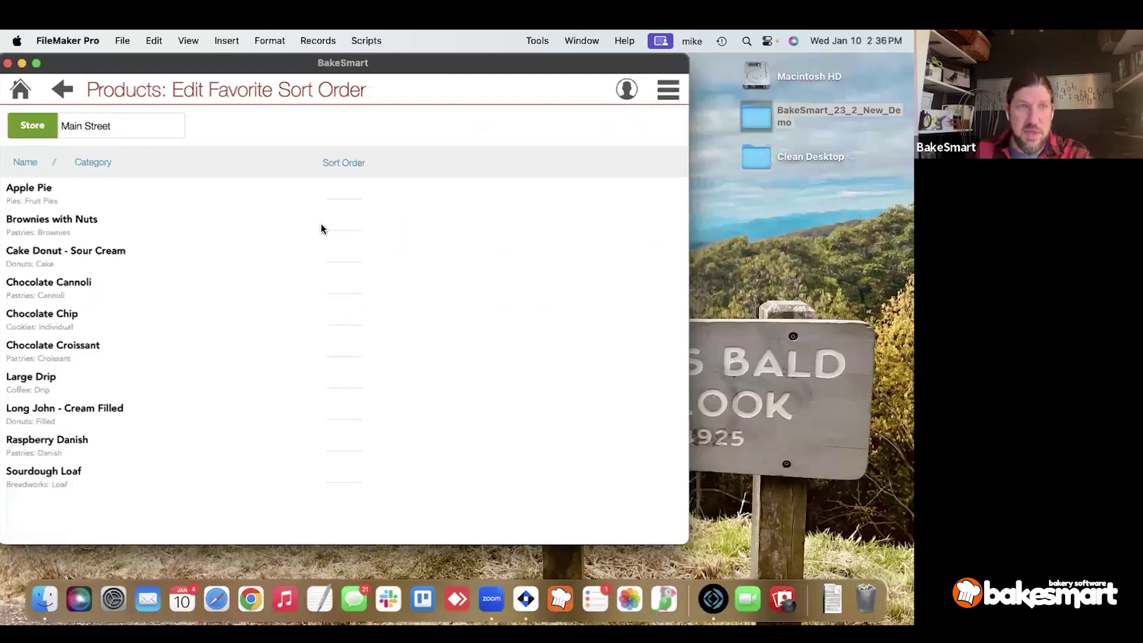
{"action": "left_click", "coordinate": [335, 262]}
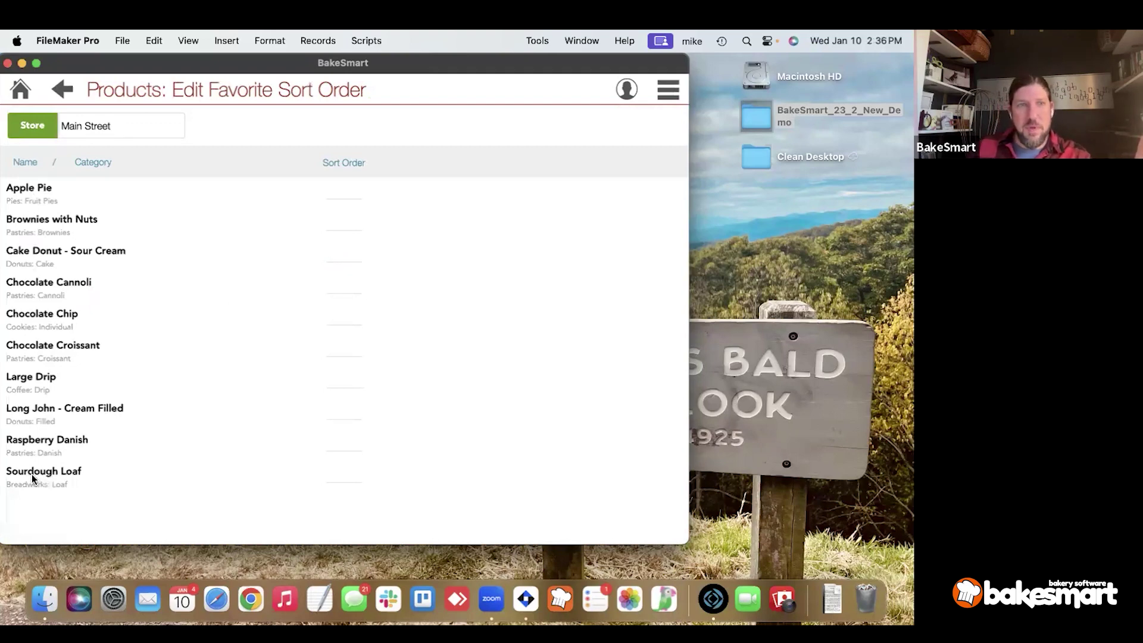
{"action": "left_click", "coordinate": [60, 87]}
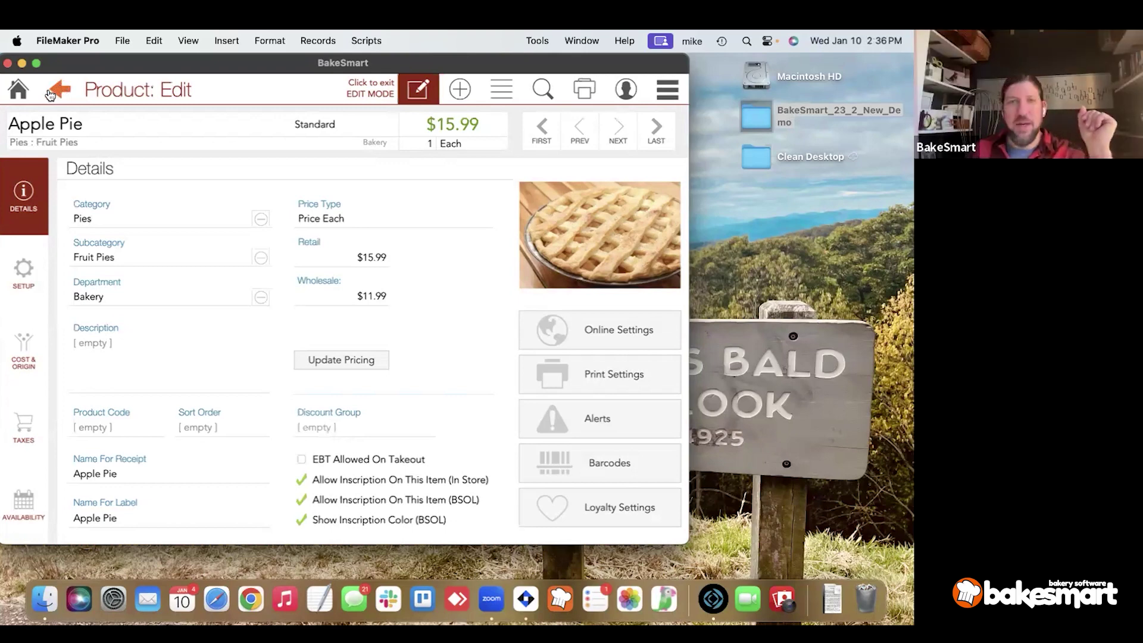
Go back to Apple Pie's Availability page and tick Special Order Only.
{"action": "left_click", "coordinate": [23, 506]}
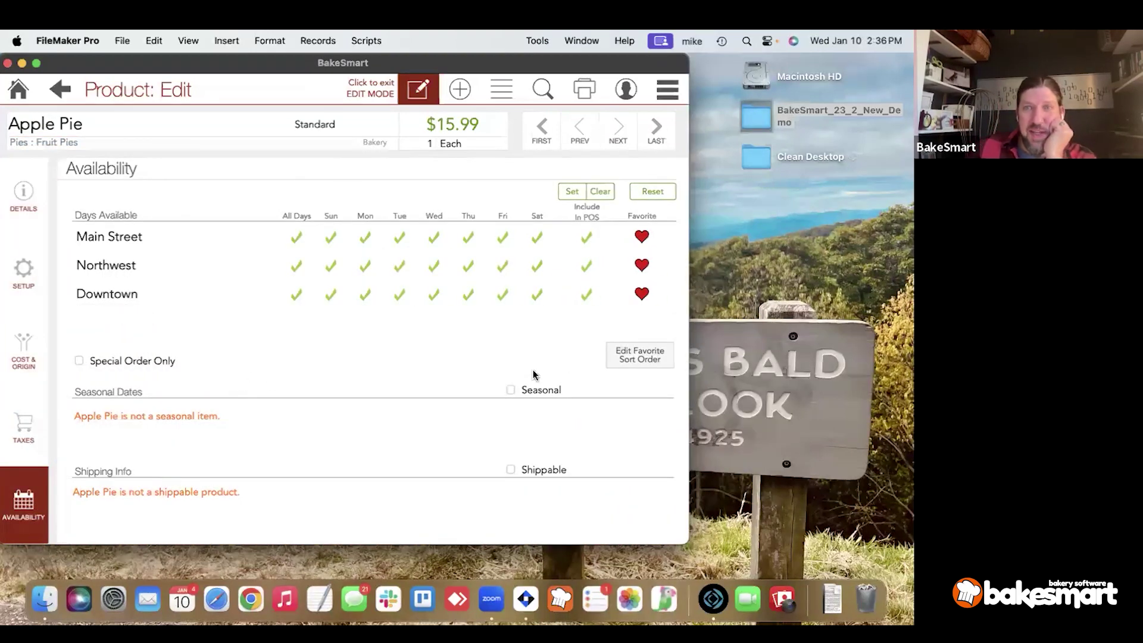
{"action": "left_click", "coordinate": [635, 360]}
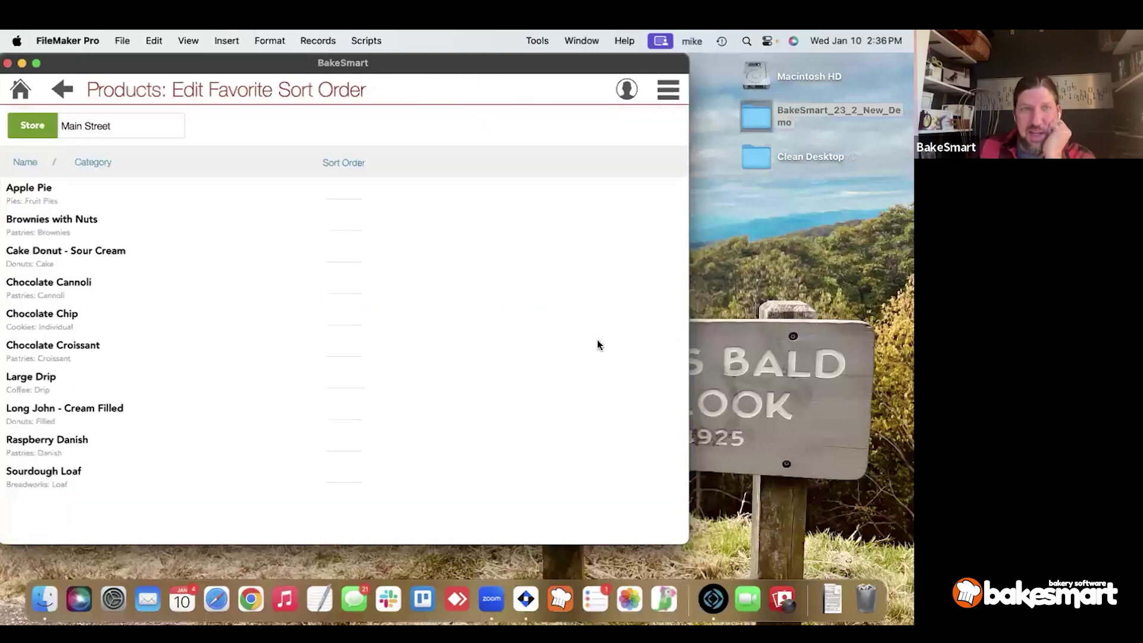
{"action": "left_click", "coordinate": [60, 89]}
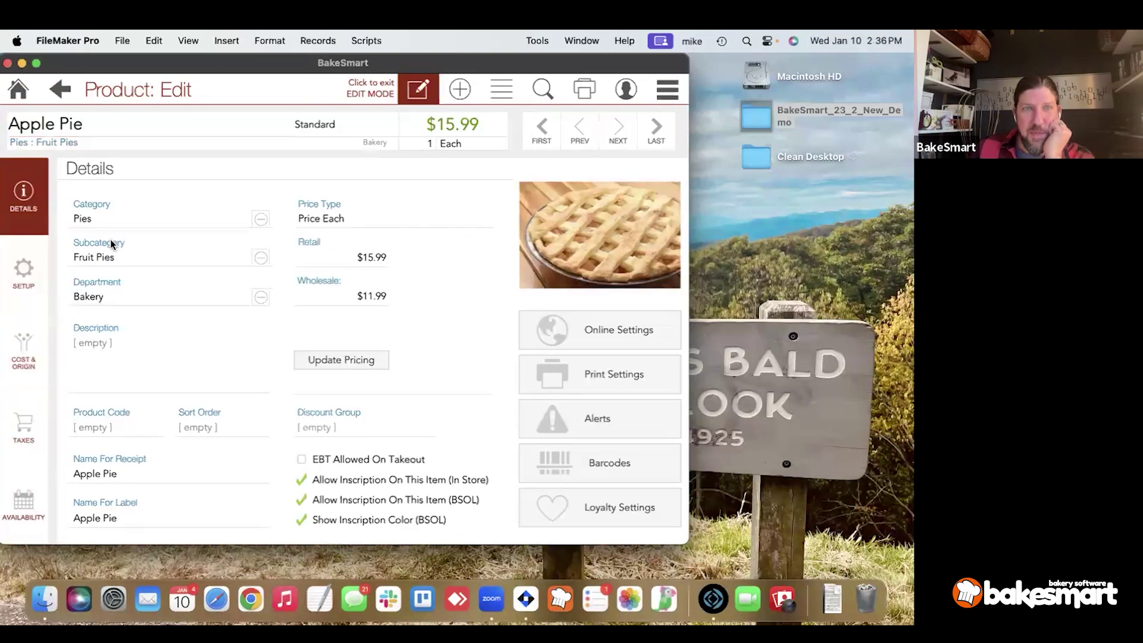
{"action": "left_click", "coordinate": [18, 502]}
{"action": "left_click", "coordinate": [114, 363]}
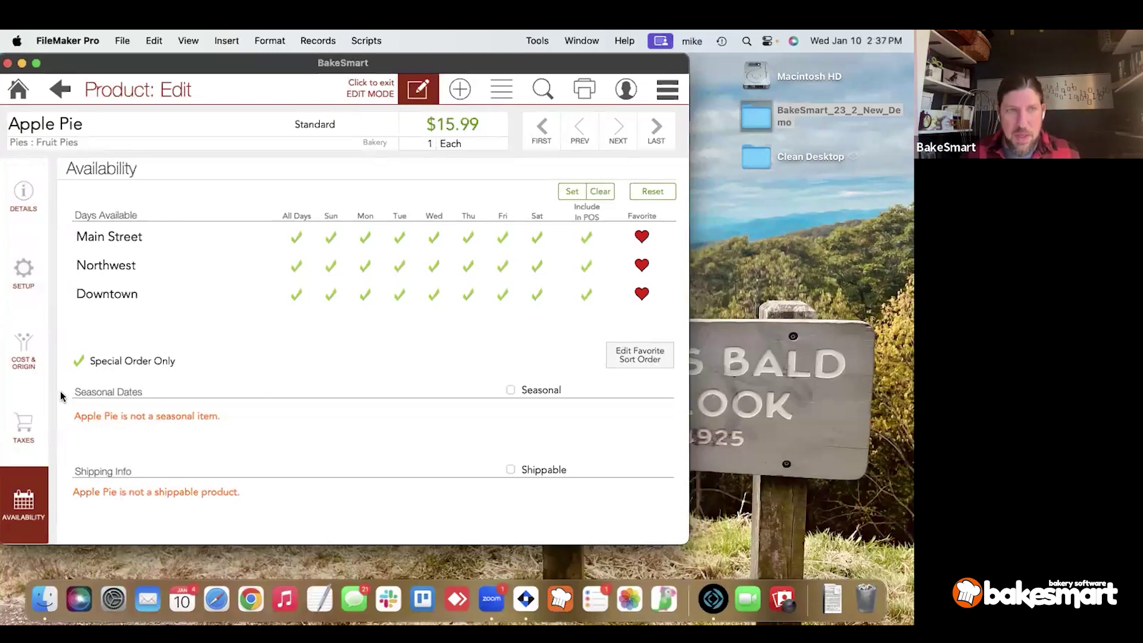
Make Apple Pie seasonal from Jan 1 to Feb 13 and mark it shippable.
{"action": "left_click", "coordinate": [536, 391]}
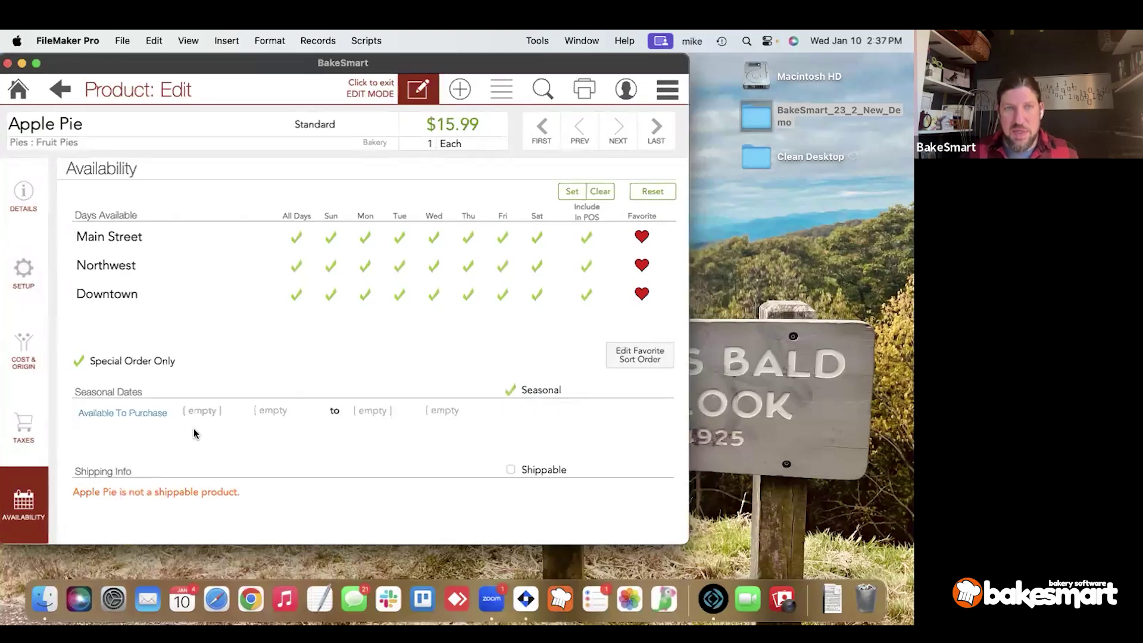
{"action": "left_click", "coordinate": [206, 410]}
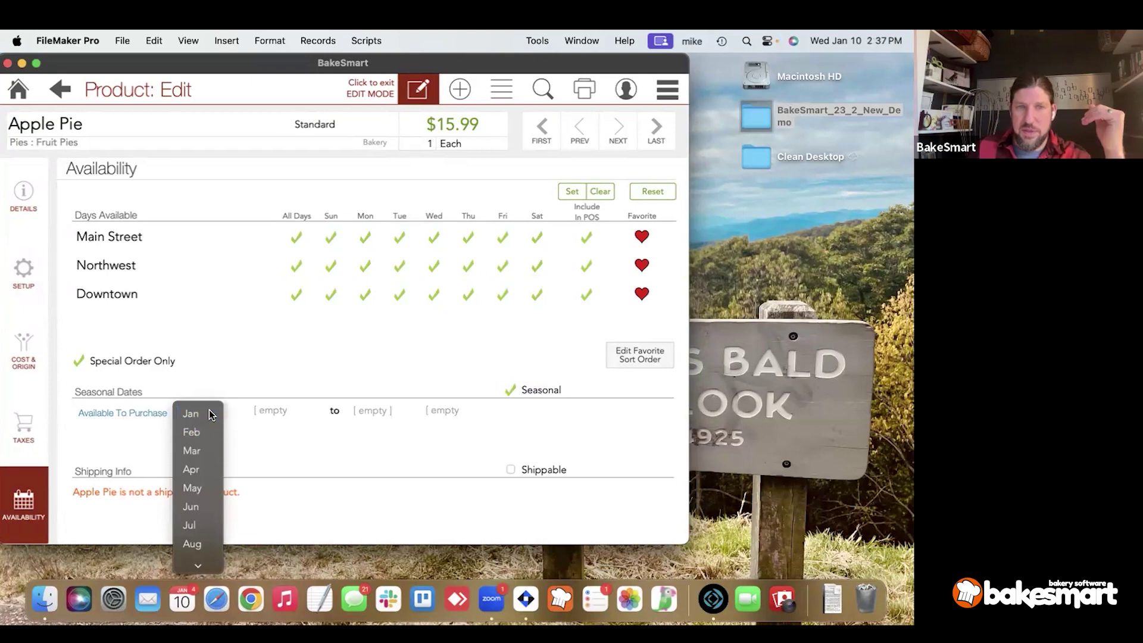
{"action": "left_click", "coordinate": [209, 410]}
{"action": "left_click", "coordinate": [263, 410]}
{"action": "type", "text": "1"}
{"action": "left_click", "coordinate": [357, 415]}
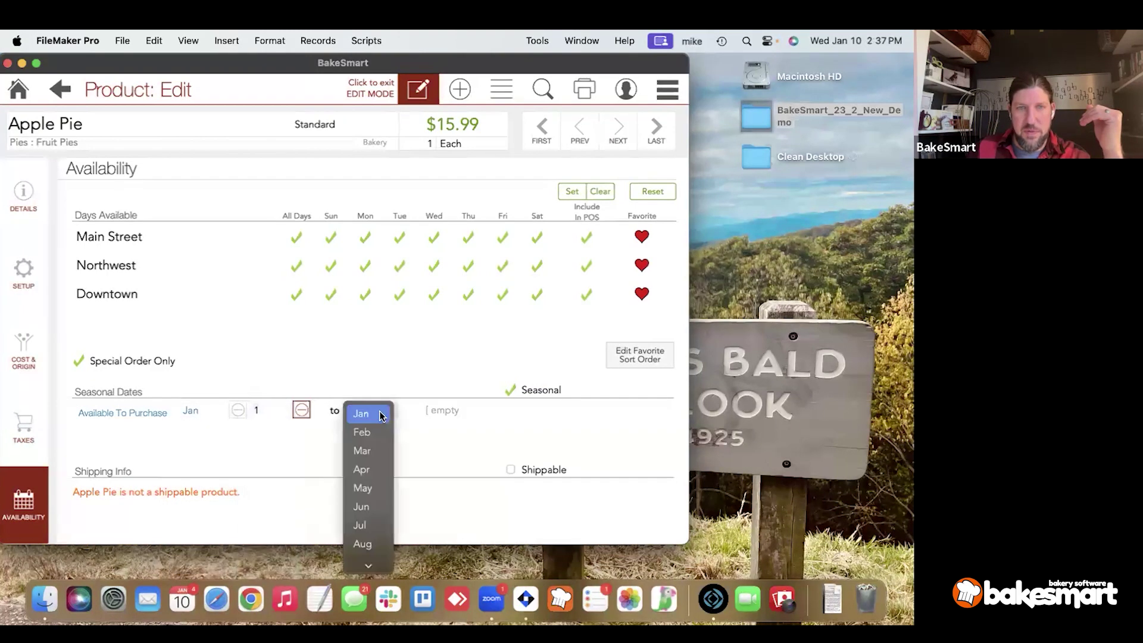
{"action": "left_click", "coordinate": [363, 432]}
{"action": "left_click", "coordinate": [428, 411]}
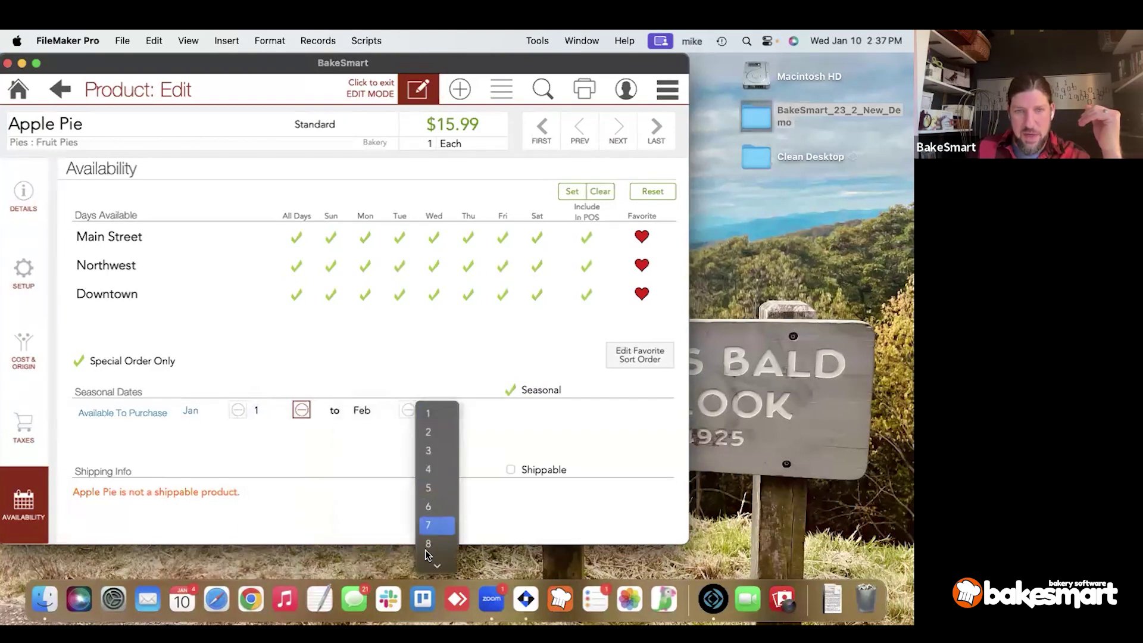
{"action": "scroll", "coordinate": [427, 535], "scroll_direction": "down", "scroll_amount": 5}
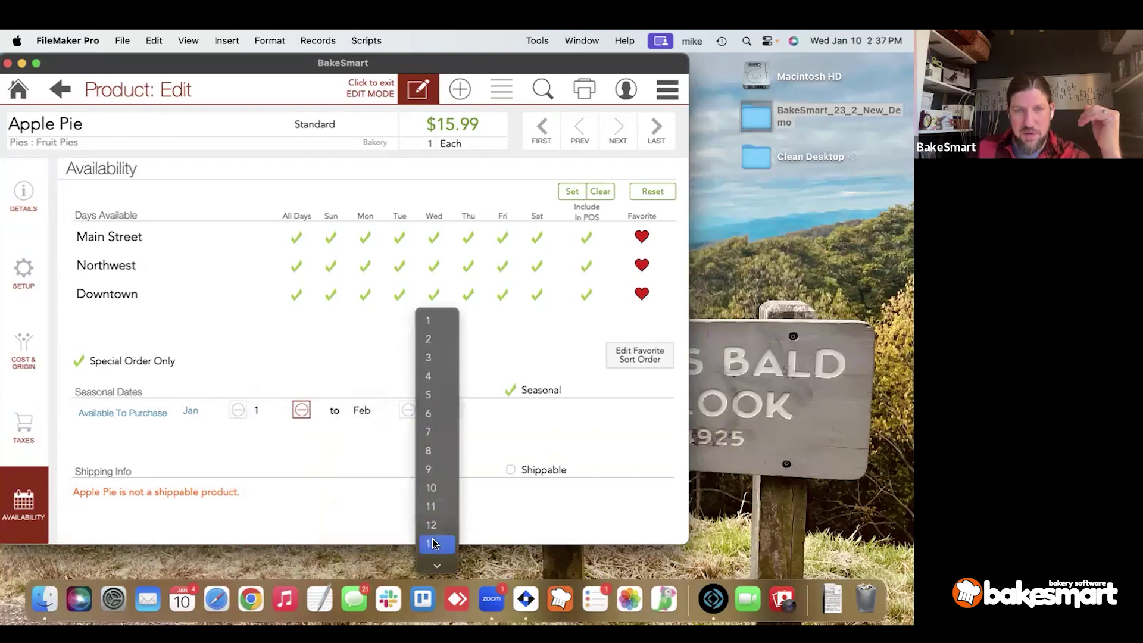
{"action": "left_click", "coordinate": [433, 543]}
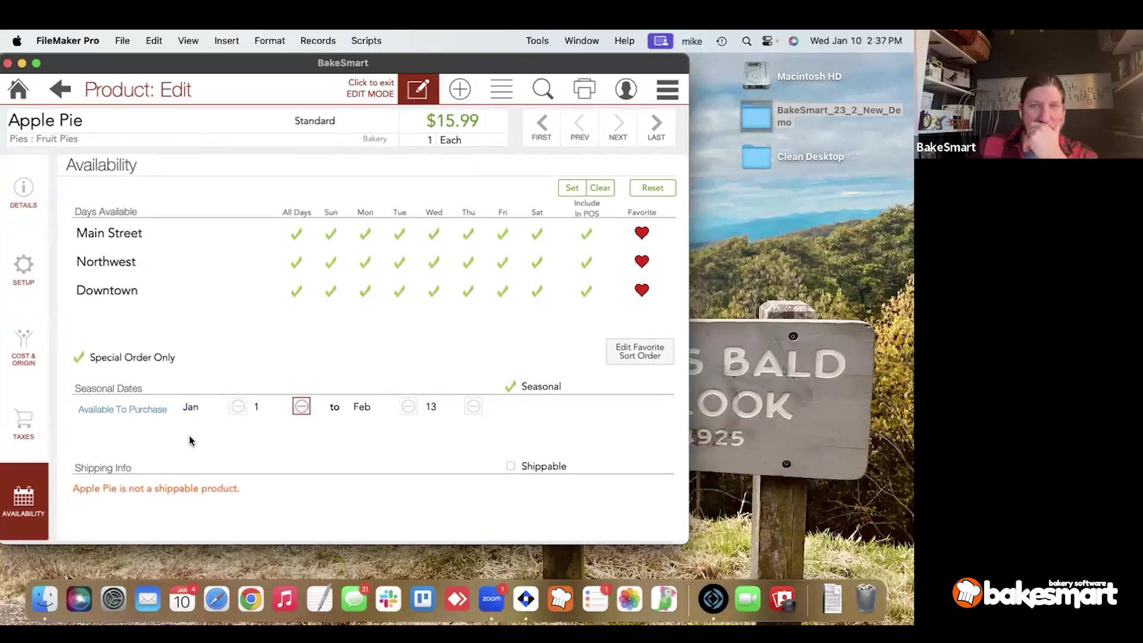
{"action": "left_click", "coordinate": [546, 470]}
Set Apple Pie's shipping box to Our Large Box with a package weight of 5 lb.
{"action": "left_click", "coordinate": [131, 499]}
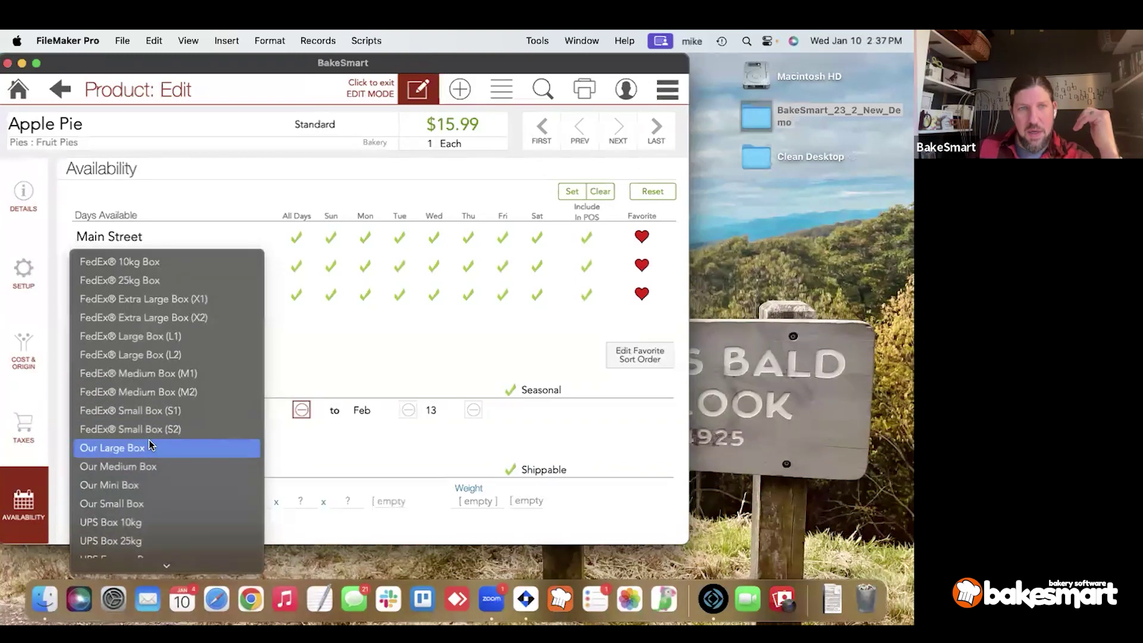
{"action": "left_click", "coordinate": [148, 445]}
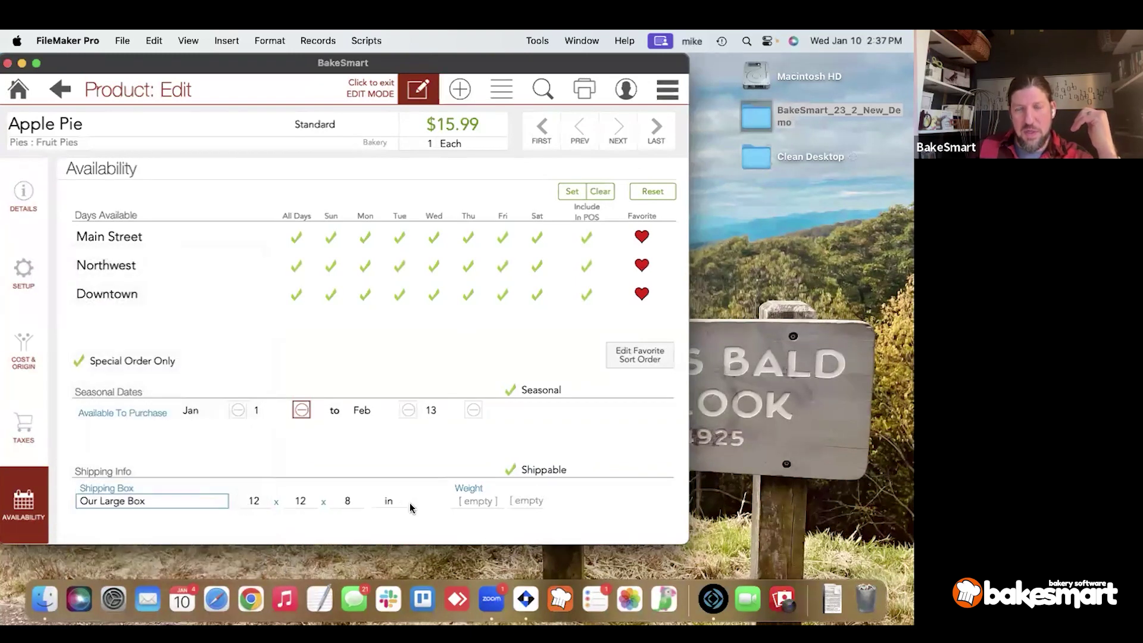
{"action": "left_click", "coordinate": [477, 499]}
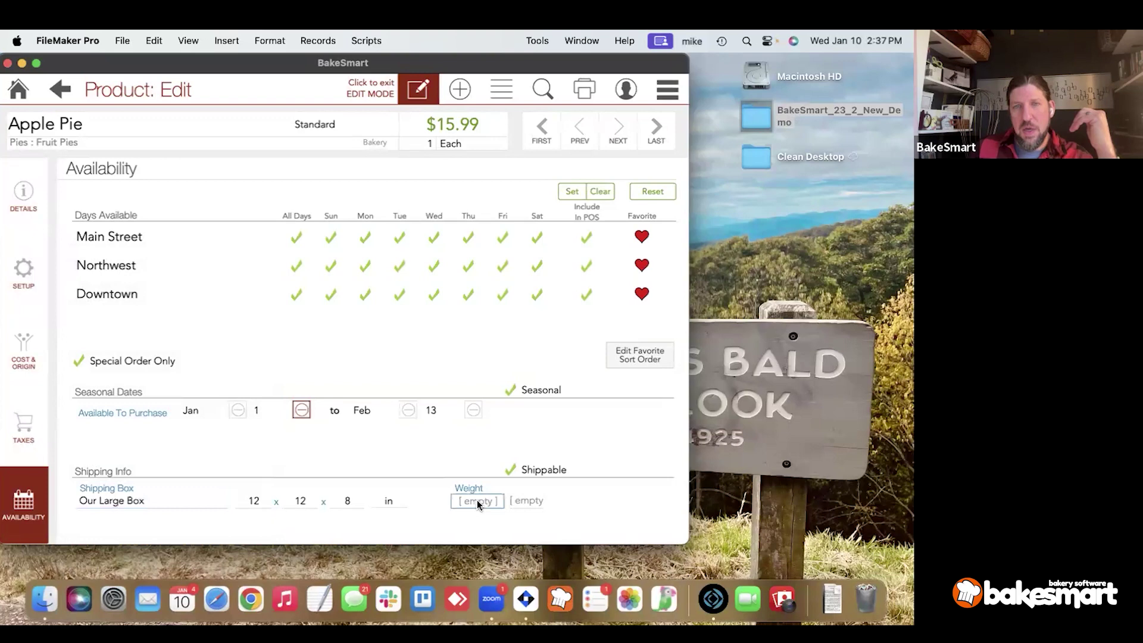
{"action": "type", "text": "5"}
{"action": "left_click", "coordinate": [519, 500]}
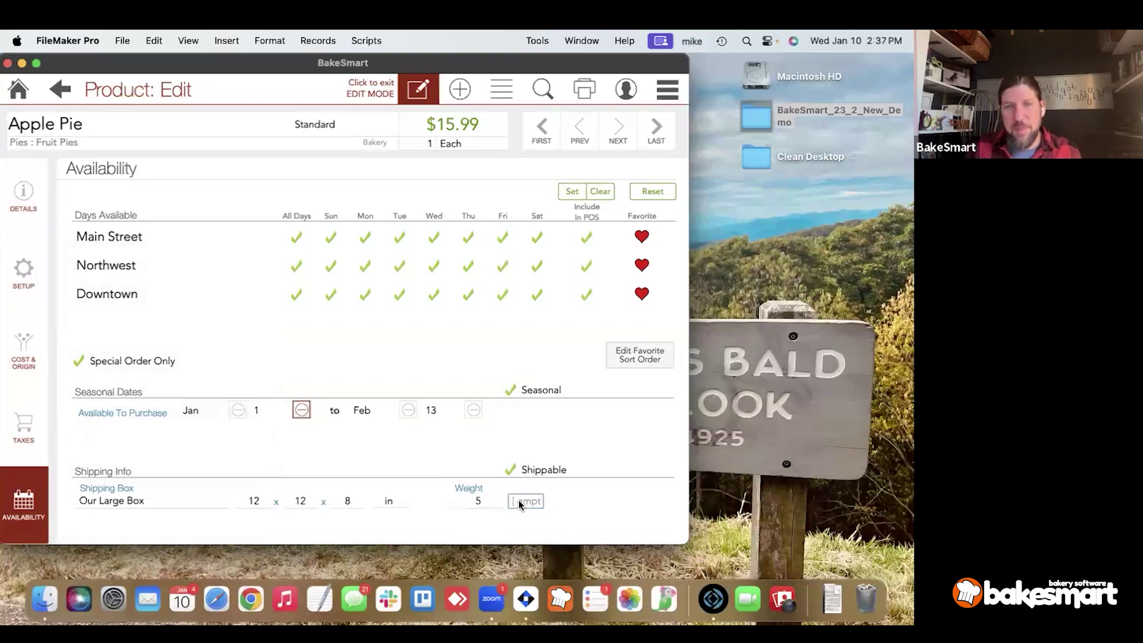
{"action": "left_click", "coordinate": [519, 500]}
{"action": "left_click", "coordinate": [516, 523]}
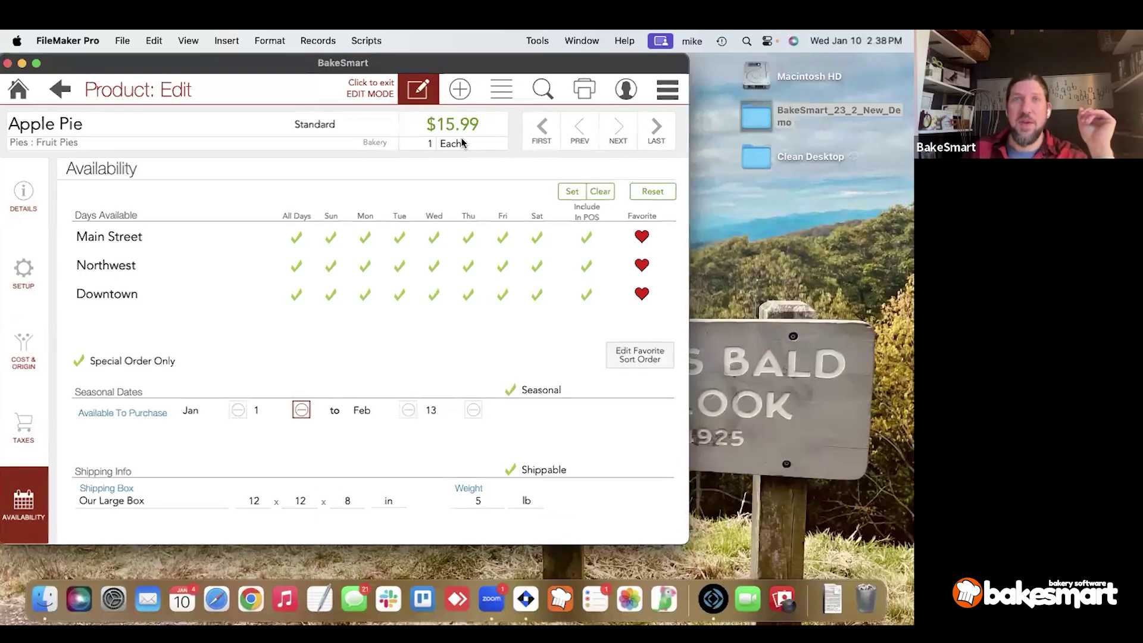
Clear the apple search on the Product List so all products show, then bring up the bulk-edit fields.
{"action": "left_click", "coordinate": [493, 96]}
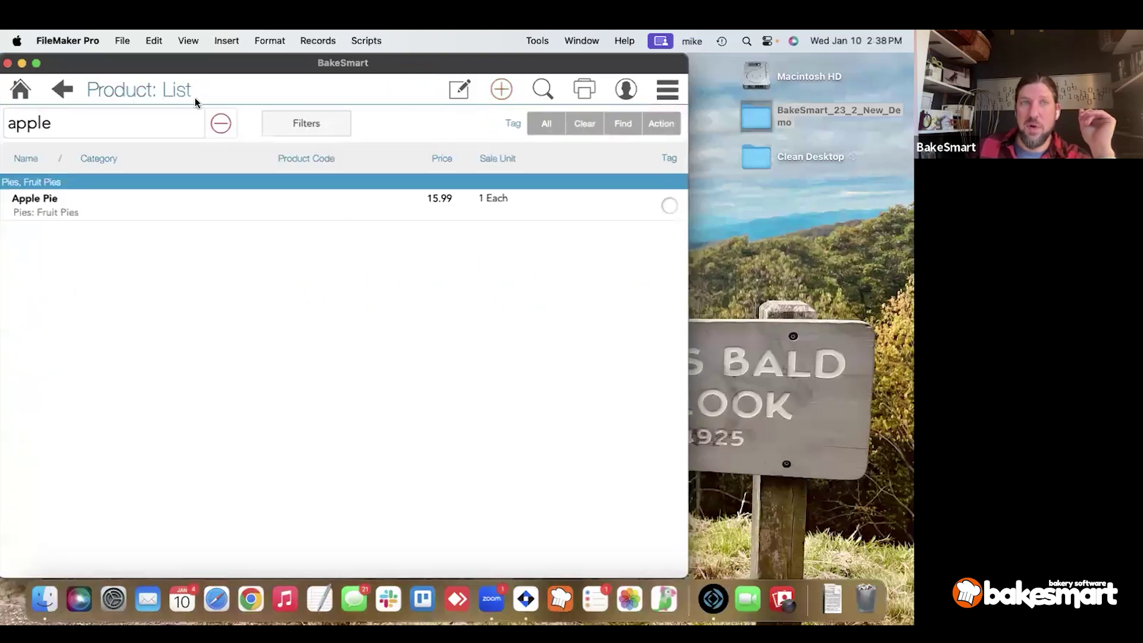
{"action": "left_click", "coordinate": [219, 138]}
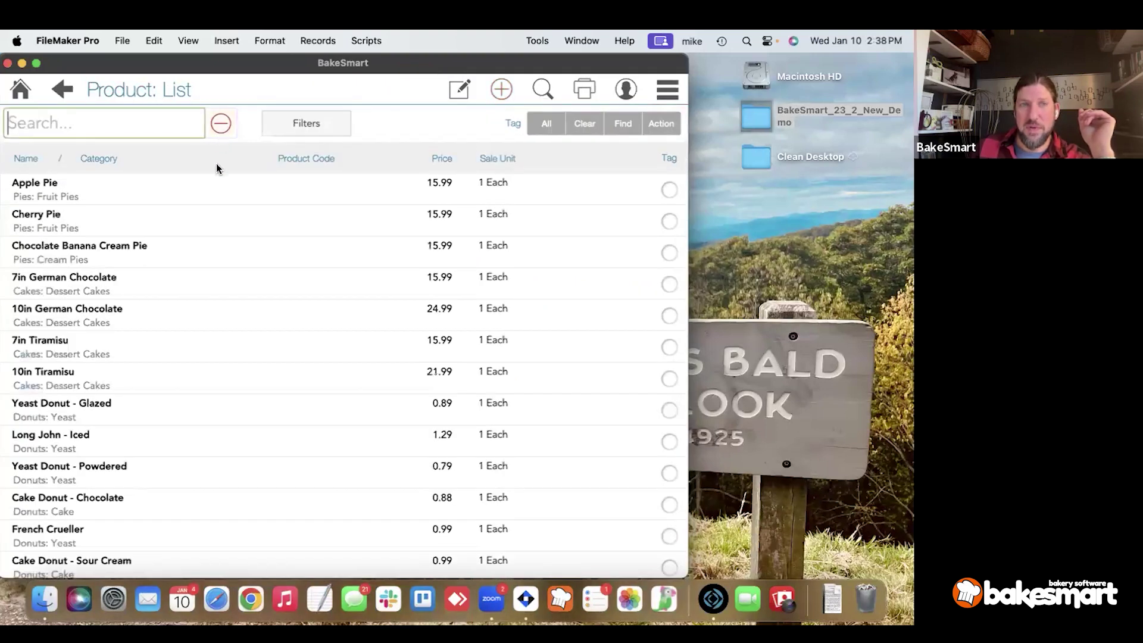
{"action": "scroll", "coordinate": [259, 236], "scroll_direction": "down", "scroll_amount": 5}
{"action": "scroll", "coordinate": [262, 232], "scroll_direction": "up", "scroll_amount": 4}
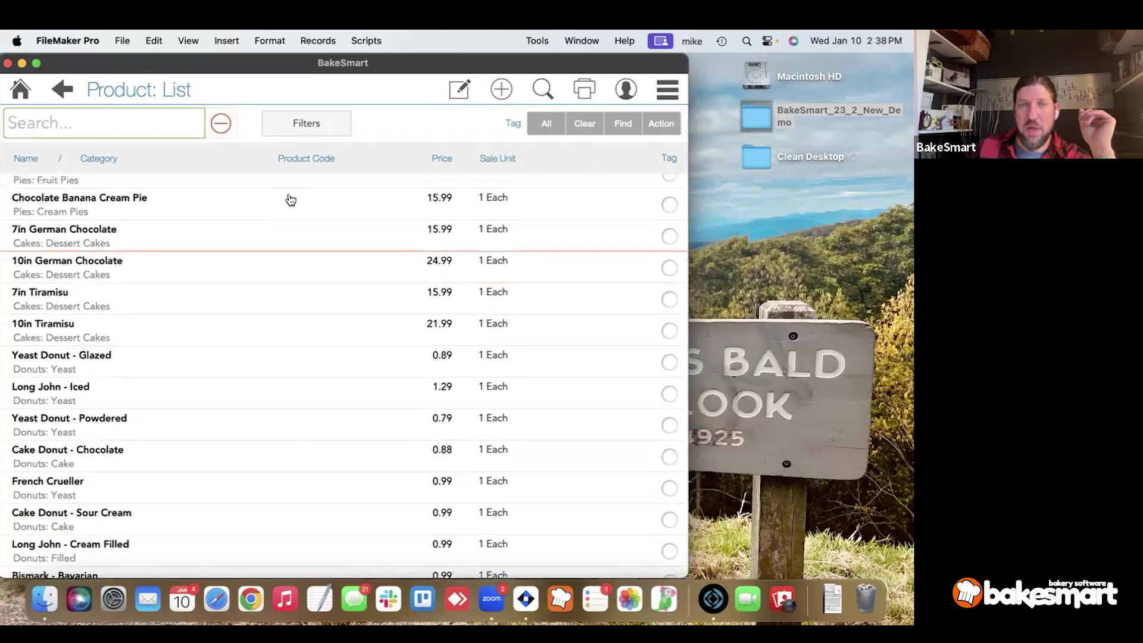
{"action": "left_click", "coordinate": [463, 91]}
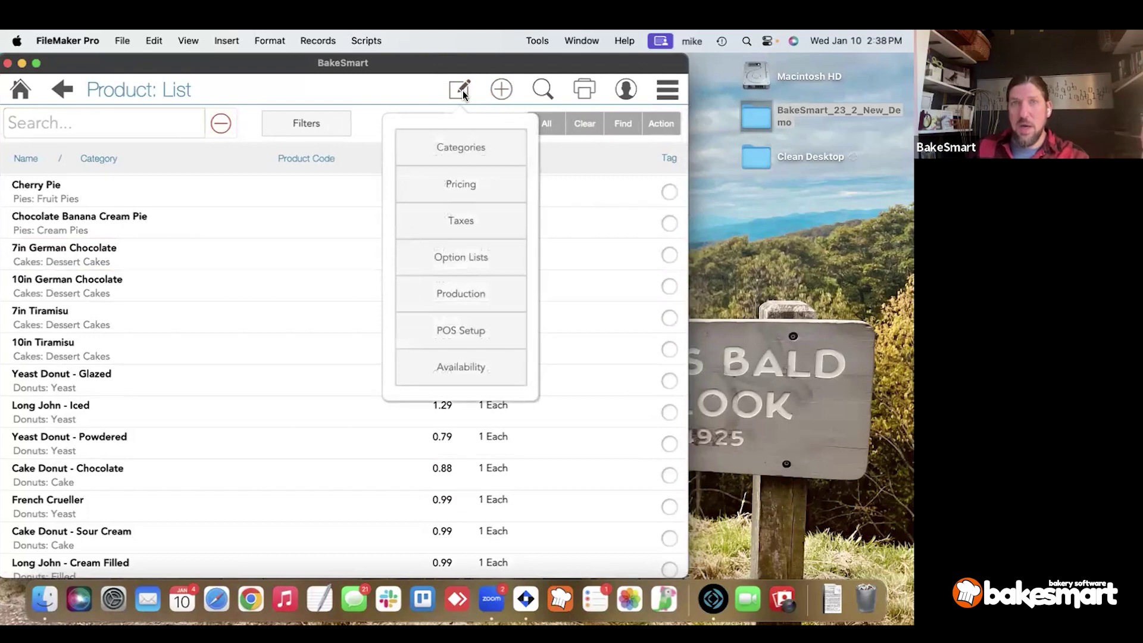
Filter the product list to the Donuts category, grouped into Cake, Filled and Yeast donuts.
{"action": "left_click", "coordinate": [455, 148]}
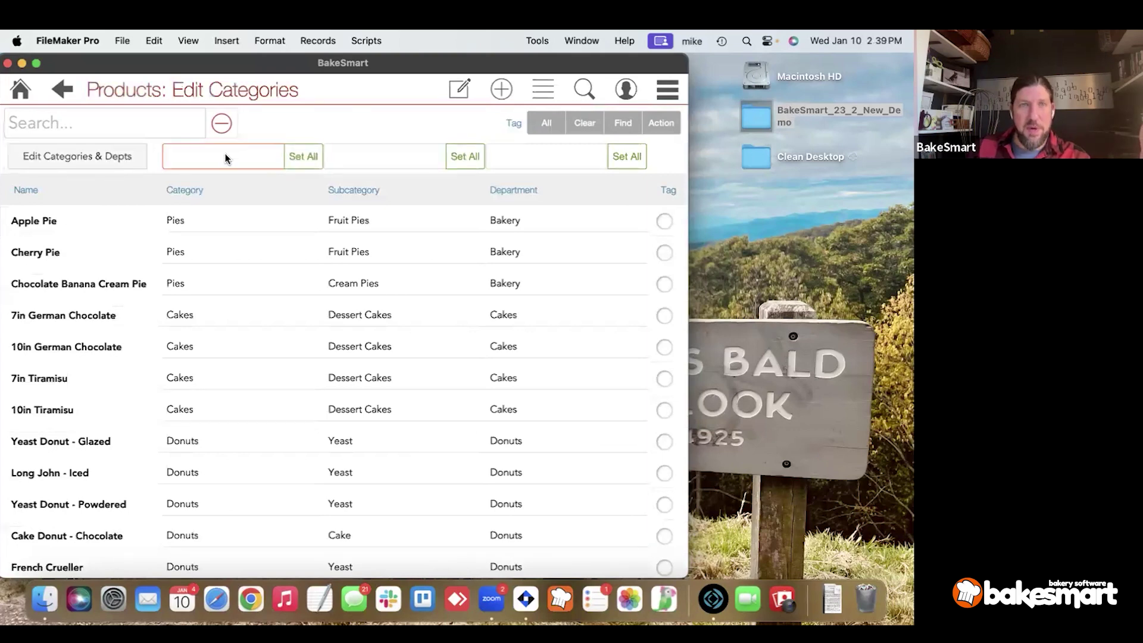
{"action": "left_click", "coordinate": [76, 90]}
{"action": "left_click", "coordinate": [324, 124]}
{"action": "left_click", "coordinate": [311, 174]}
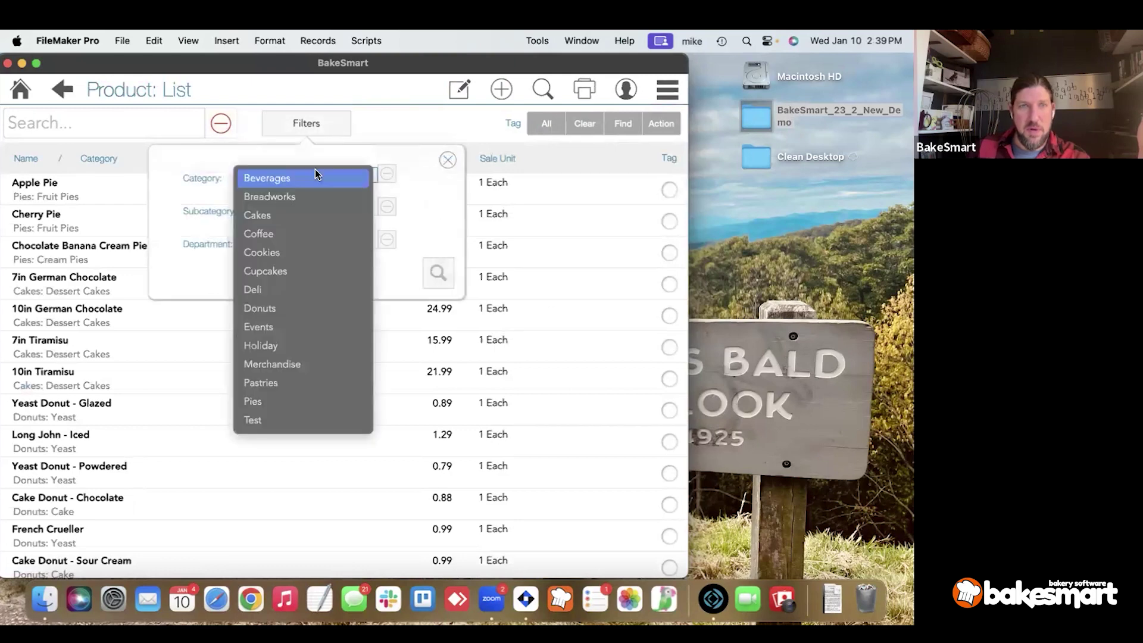
{"action": "left_click", "coordinate": [297, 308]}
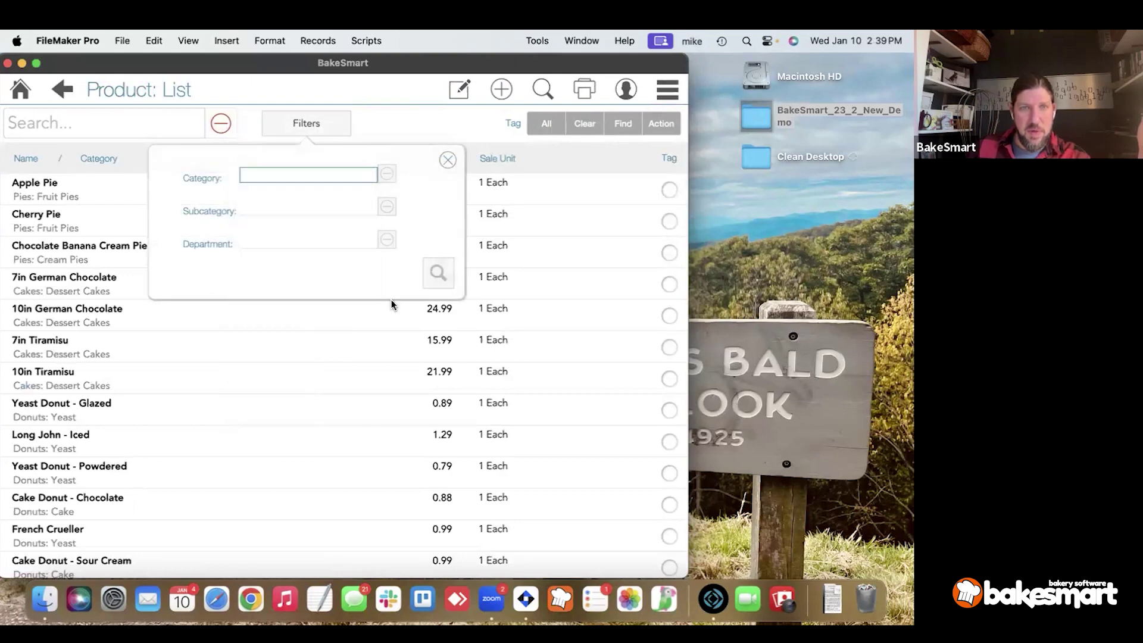
{"action": "left_click", "coordinate": [439, 273]}
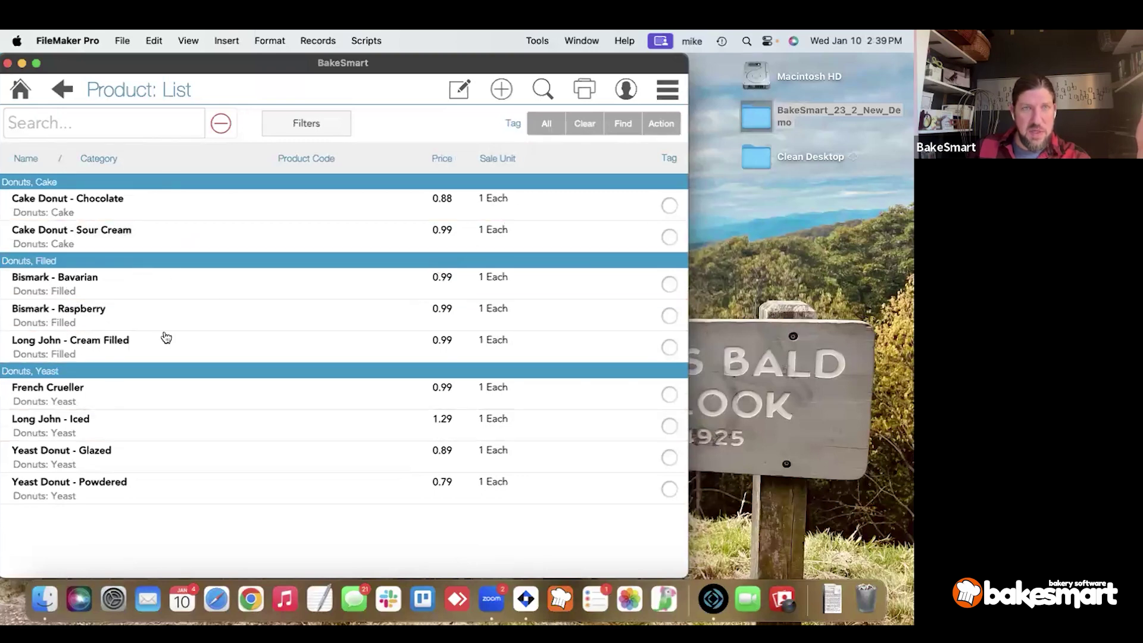
{"action": "left_click", "coordinate": [310, 124]}
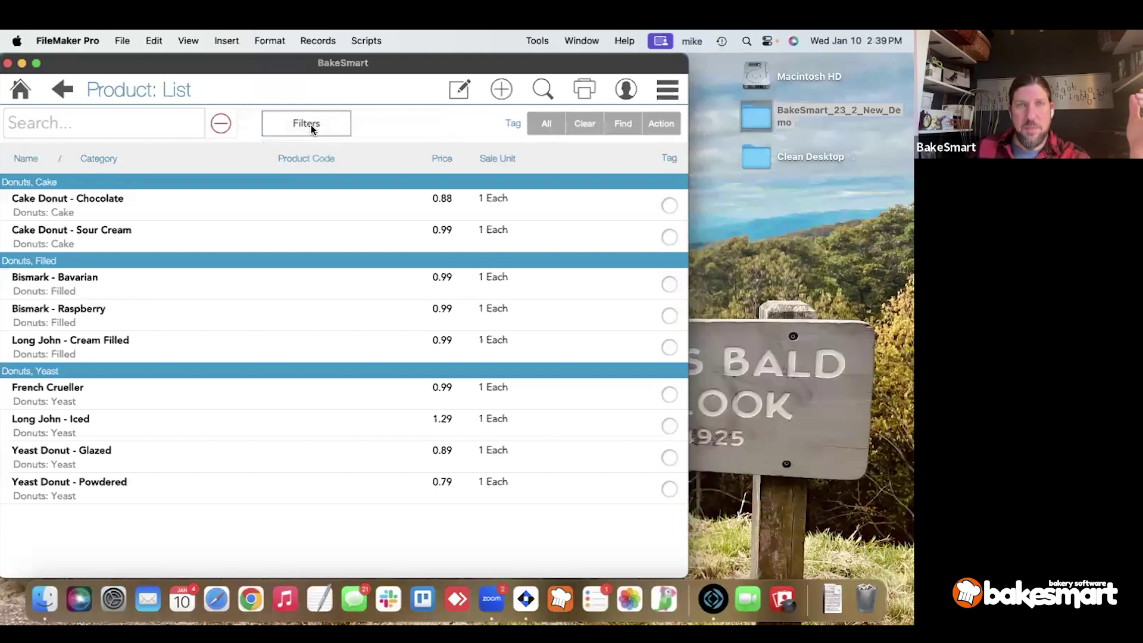
In Edit Categories, blank every donut's subcategory and set all departments to Bakery.
{"action": "left_click", "coordinate": [457, 90]}
{"action": "left_click", "coordinate": [454, 141]}
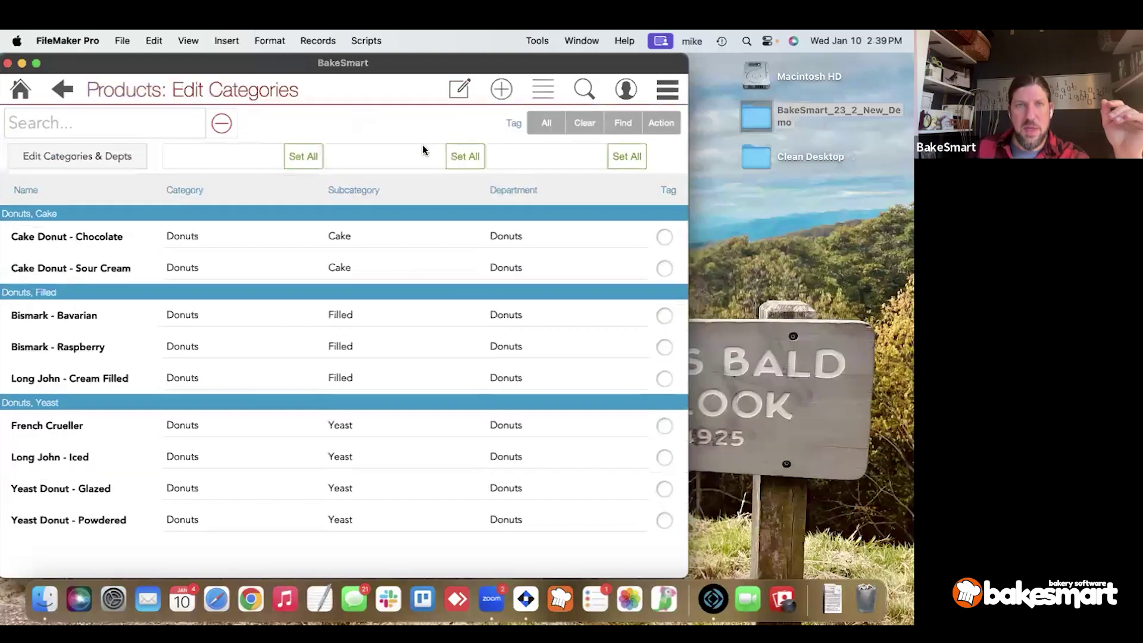
{"action": "left_click", "coordinate": [464, 156]}
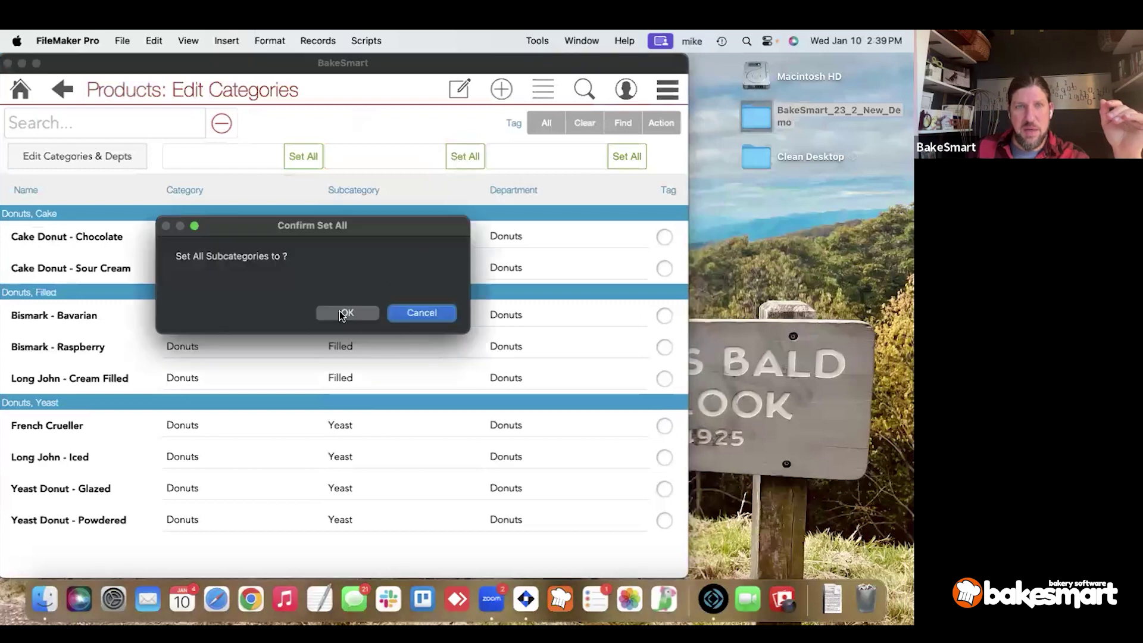
{"action": "left_click", "coordinate": [345, 312]}
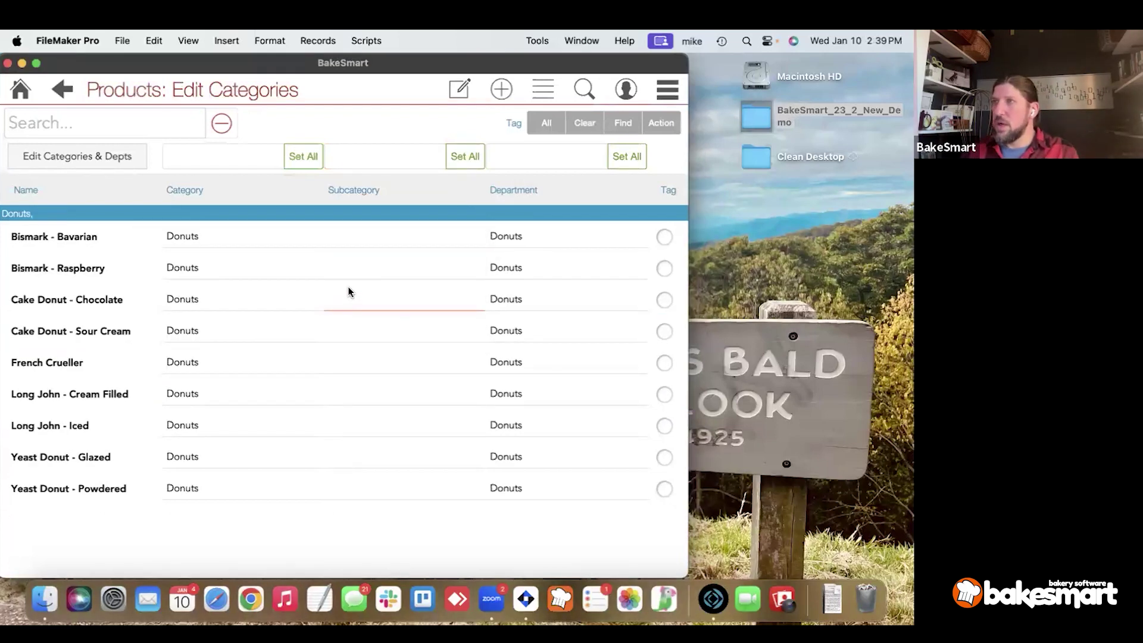
{"action": "left_click", "coordinate": [516, 158]}
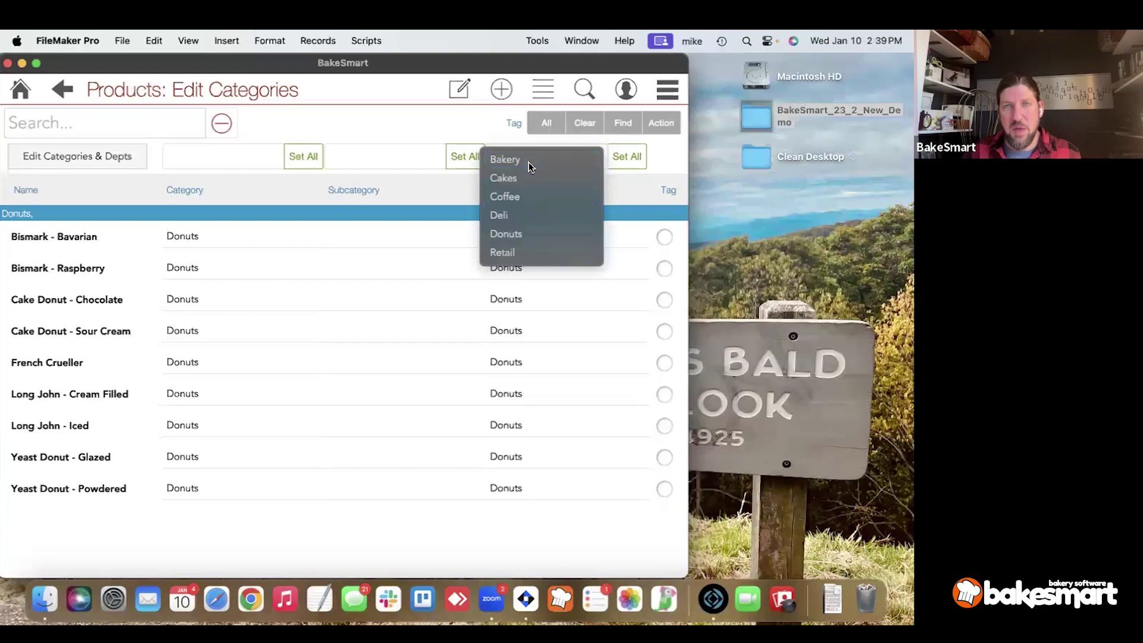
{"action": "left_click", "coordinate": [585, 161]}
{"action": "left_click", "coordinate": [626, 156]}
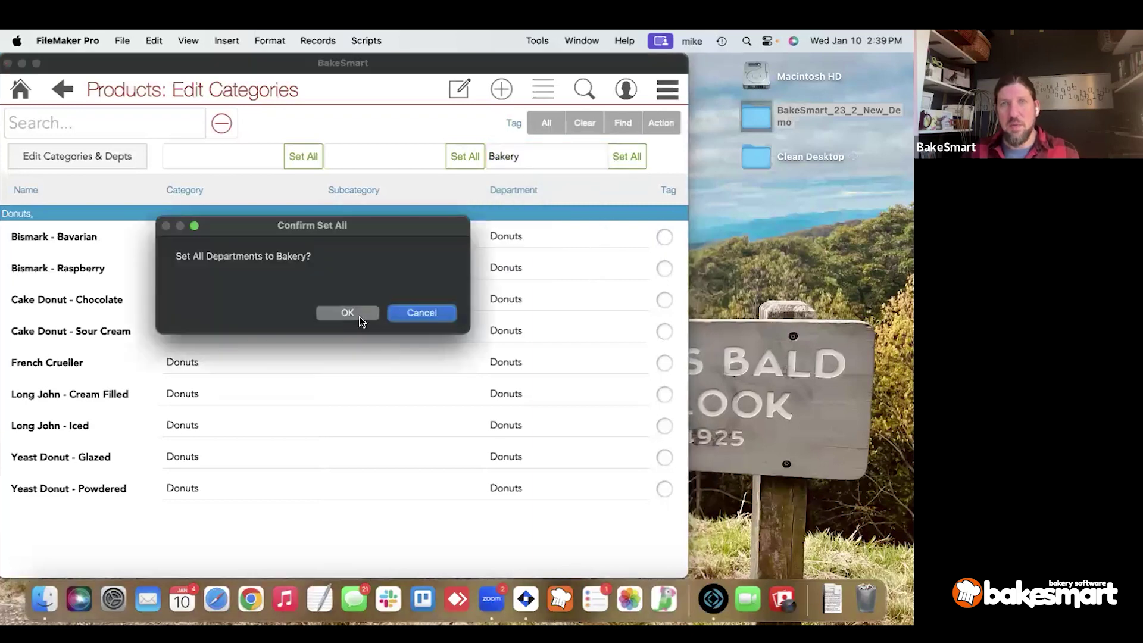
{"action": "left_click", "coordinate": [359, 317]}
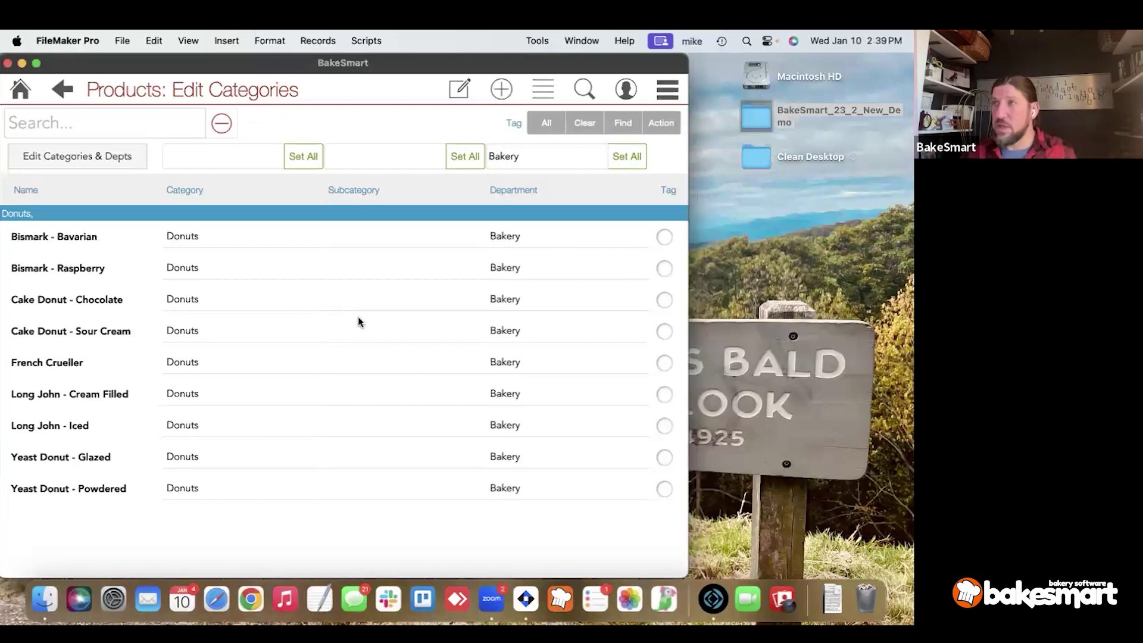
Move Cake Donut - Chocolate and Cake Donut - Sour Cream to Cakes, keeping Bismark - Raspberry in Bakery.
{"action": "left_click", "coordinate": [529, 266]}
{"action": "left_click", "coordinate": [530, 290]}
{"action": "left_click", "coordinate": [526, 297]}
{"action": "left_click", "coordinate": [527, 324]}
{"action": "left_click", "coordinate": [526, 335]}
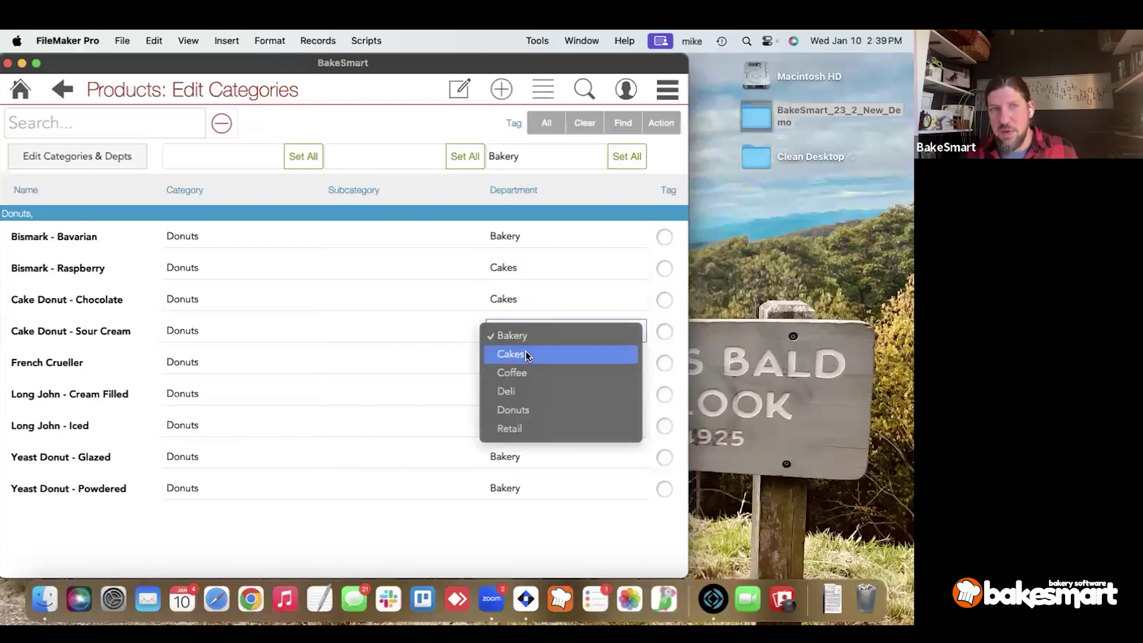
{"action": "left_click", "coordinate": [526, 351]}
{"action": "left_click", "coordinate": [516, 268]}
{"action": "left_click", "coordinate": [516, 256]}
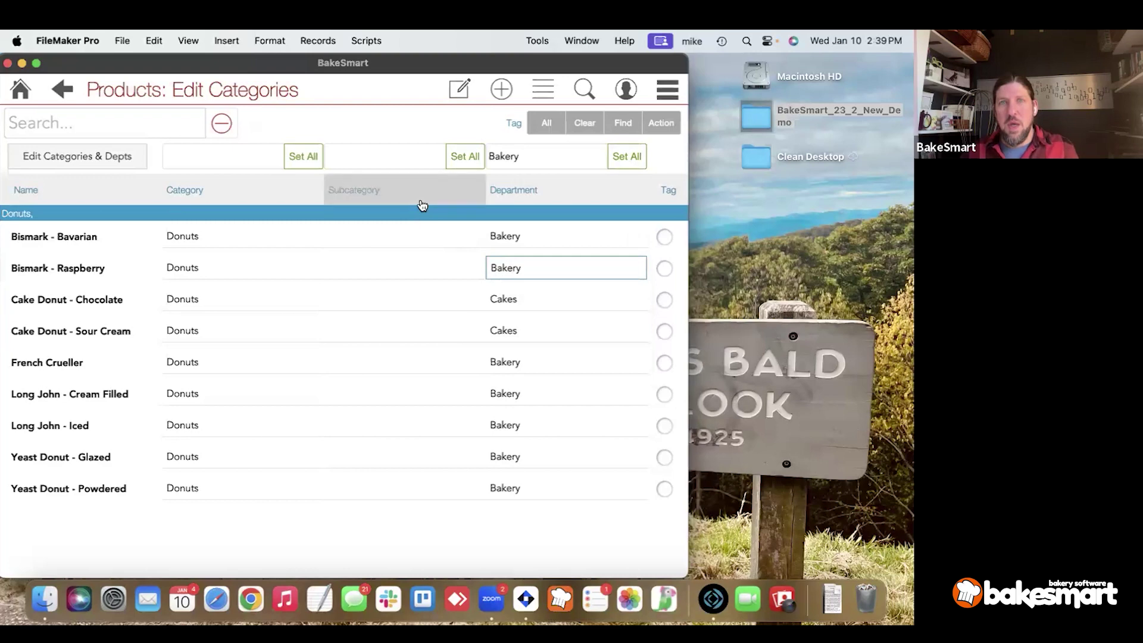
{"action": "left_click", "coordinate": [420, 219]}
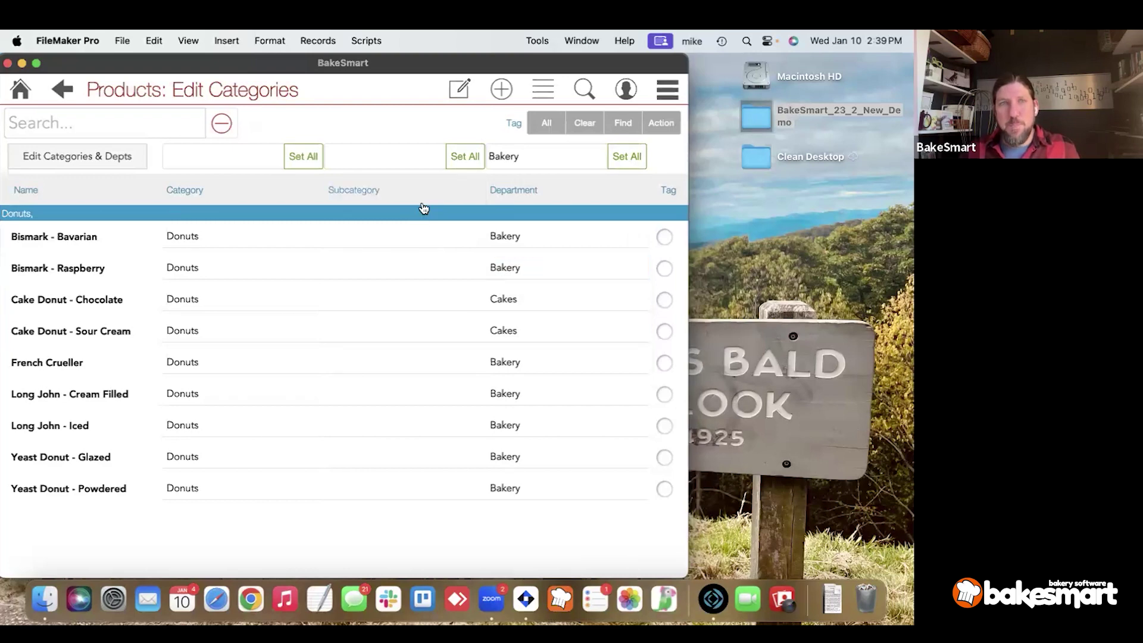
{"action": "left_click", "coordinate": [461, 95]}
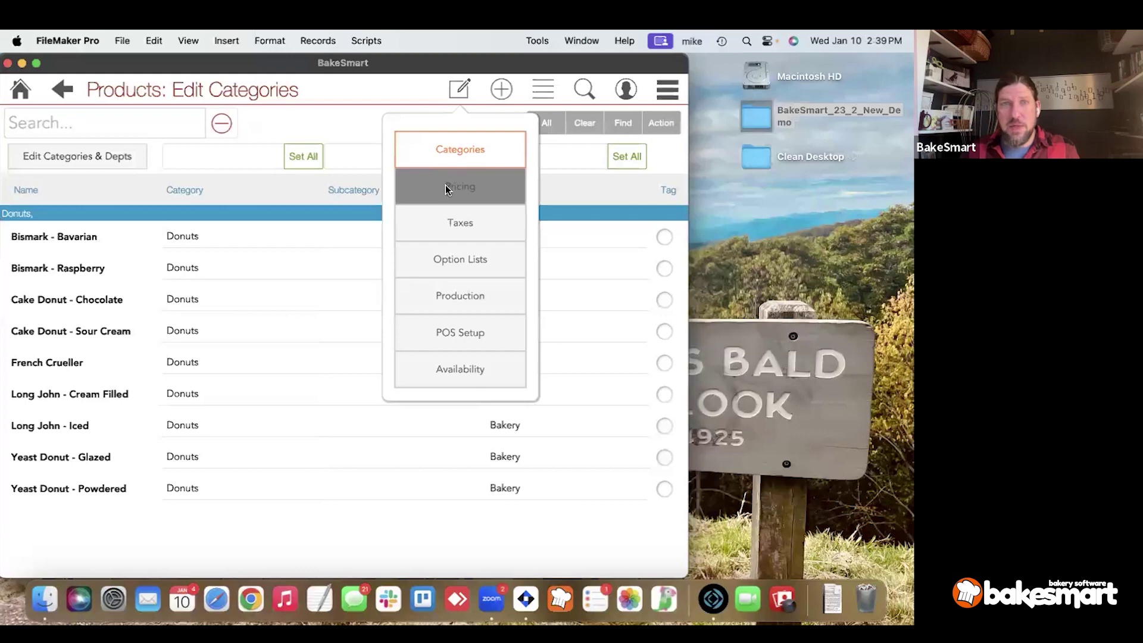
In the pricing editor, set a Retail price level increase of 10.
{"action": "left_click", "coordinate": [419, 192]}
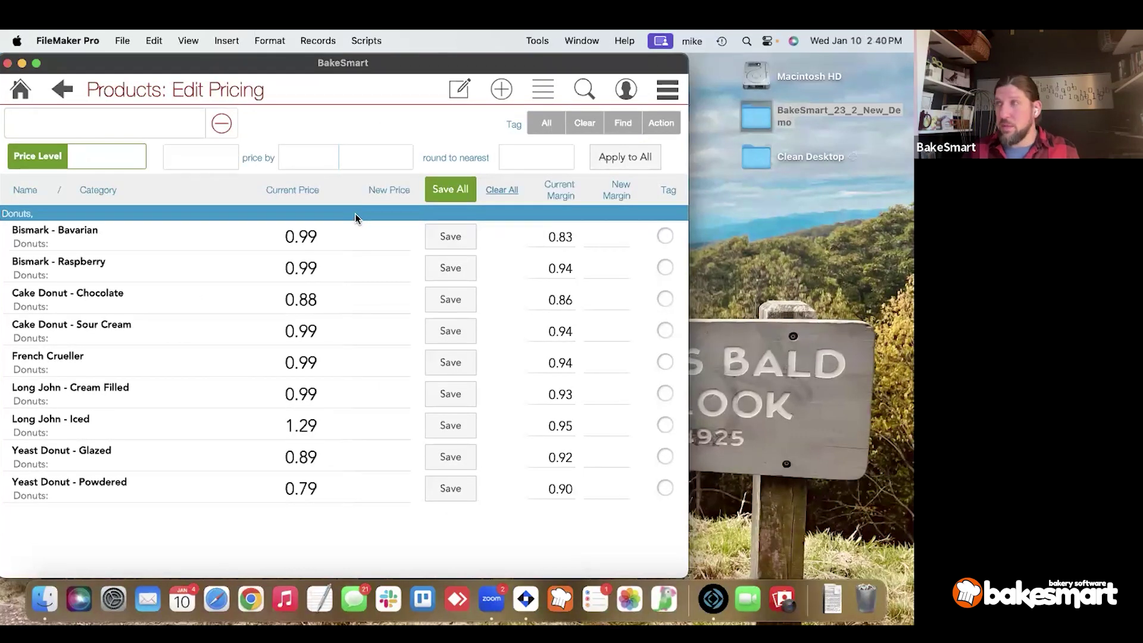
{"action": "left_click", "coordinate": [83, 157]}
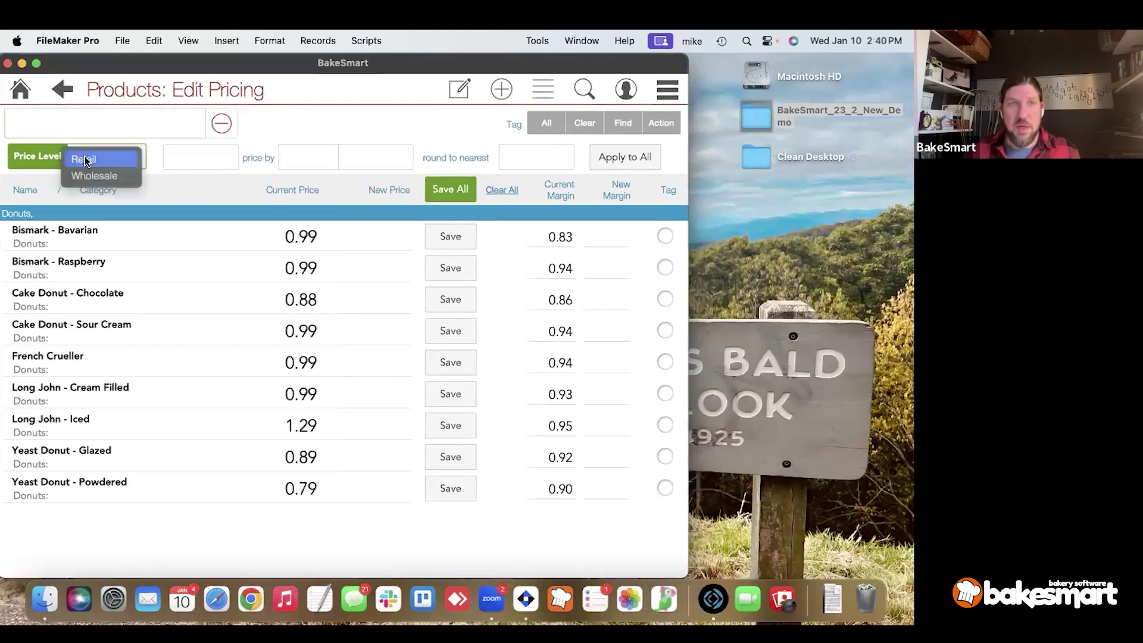
{"action": "left_click", "coordinate": [85, 158]}
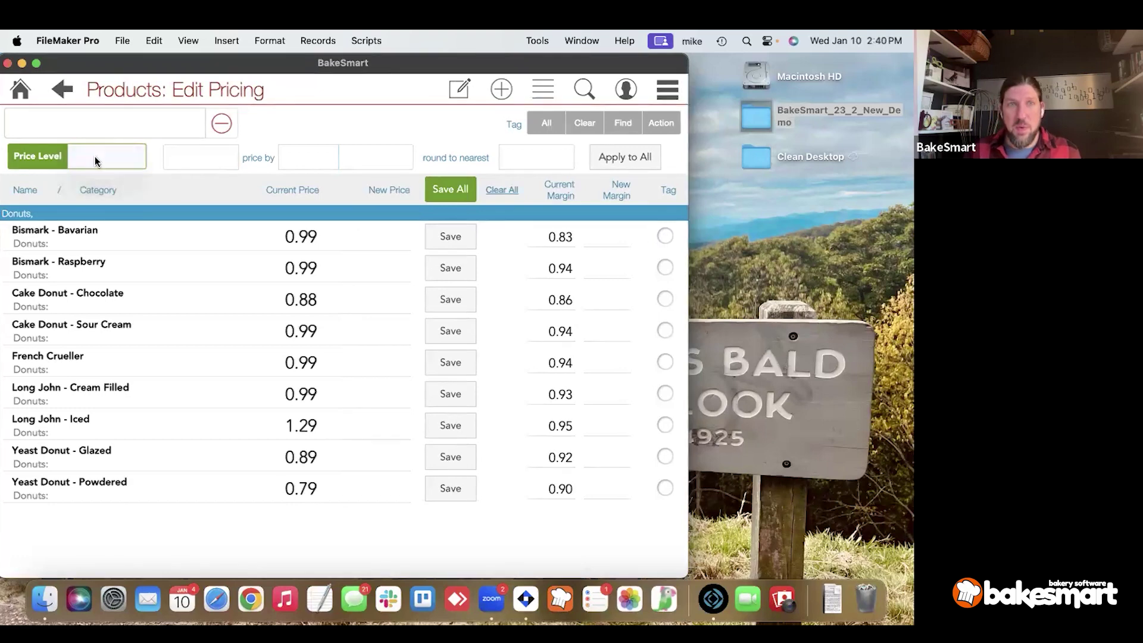
{"action": "left_click", "coordinate": [209, 157]}
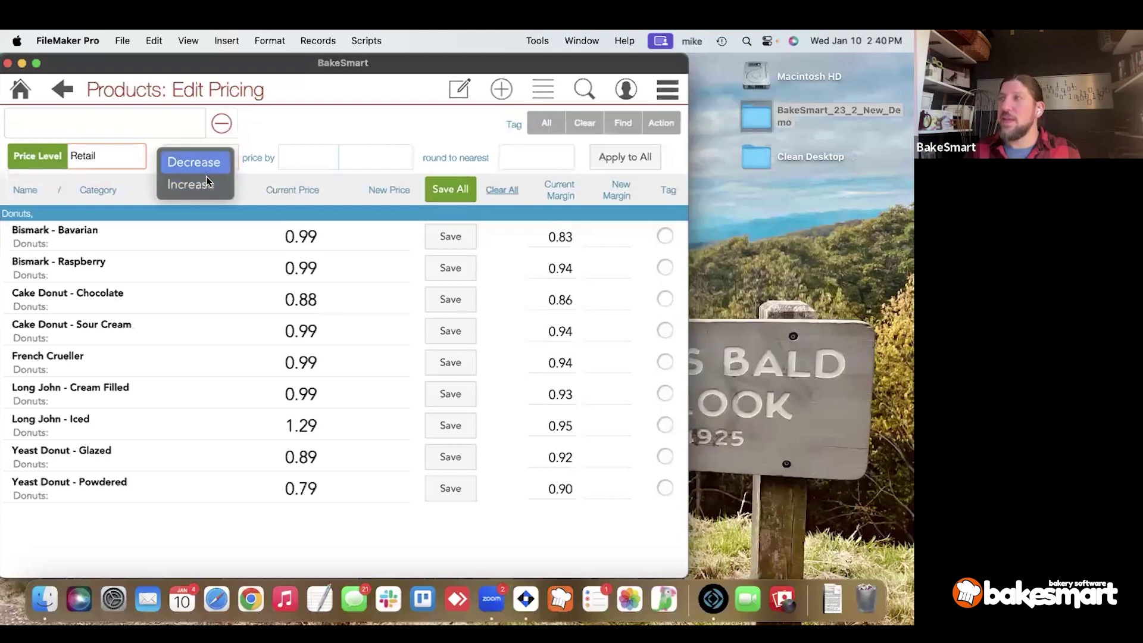
{"action": "left_click", "coordinate": [207, 184]}
{"action": "left_click", "coordinate": [295, 161]}
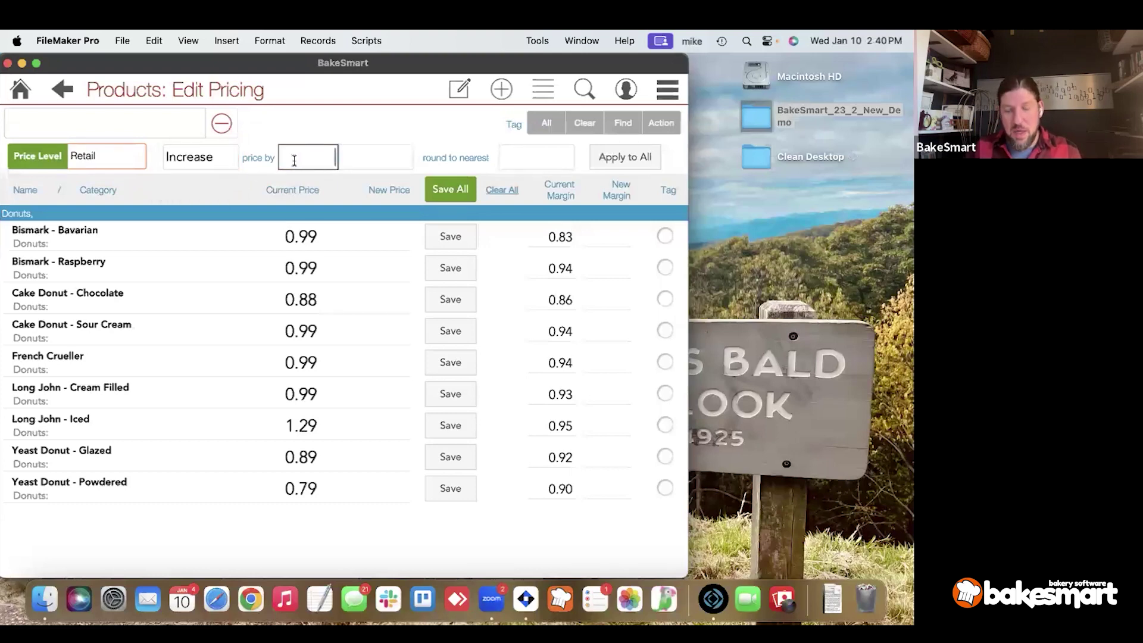
{"action": "type", "text": "10"}
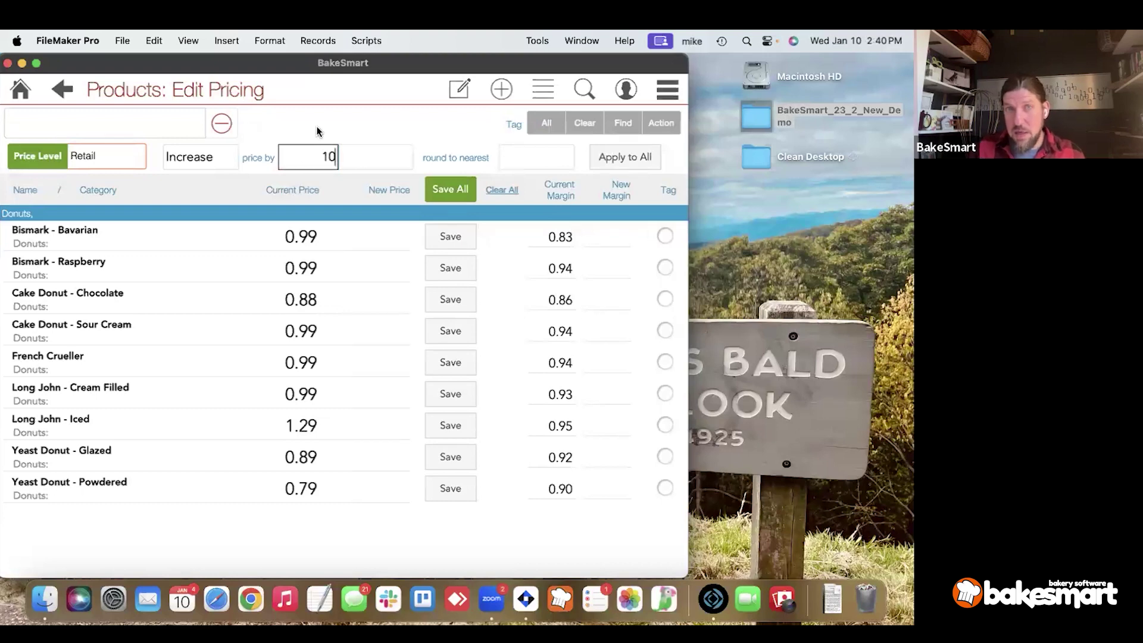
Make the increase 10 Percent rounded to 10 Cents and apply it to all donuts.
{"action": "left_click", "coordinate": [364, 157]}
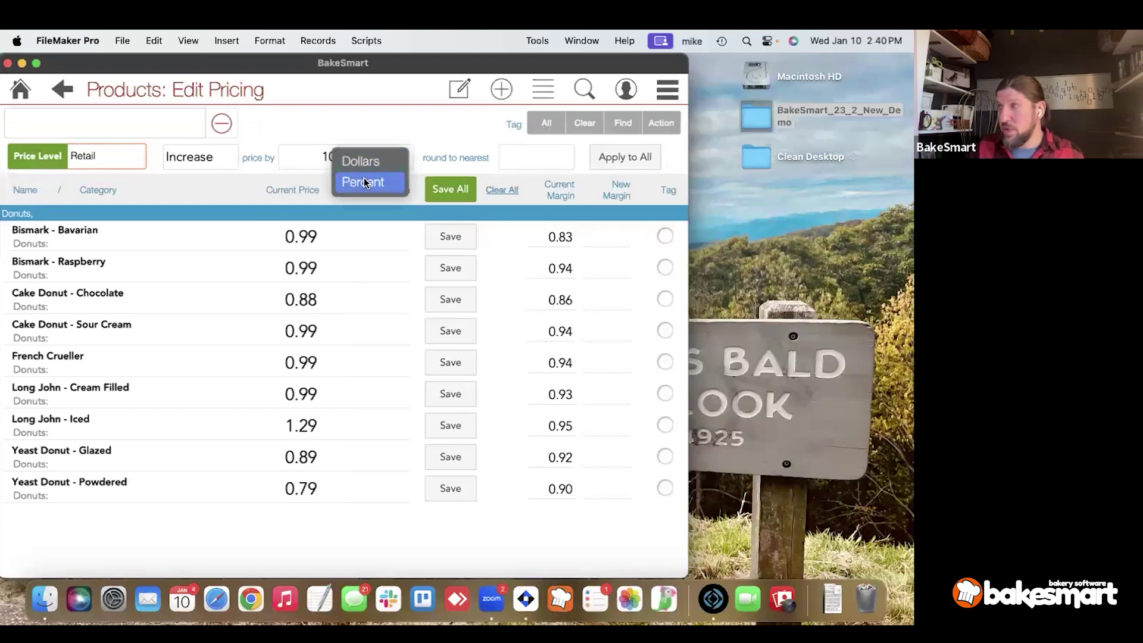
{"action": "left_click", "coordinate": [364, 182]}
{"action": "left_click", "coordinate": [303, 159]}
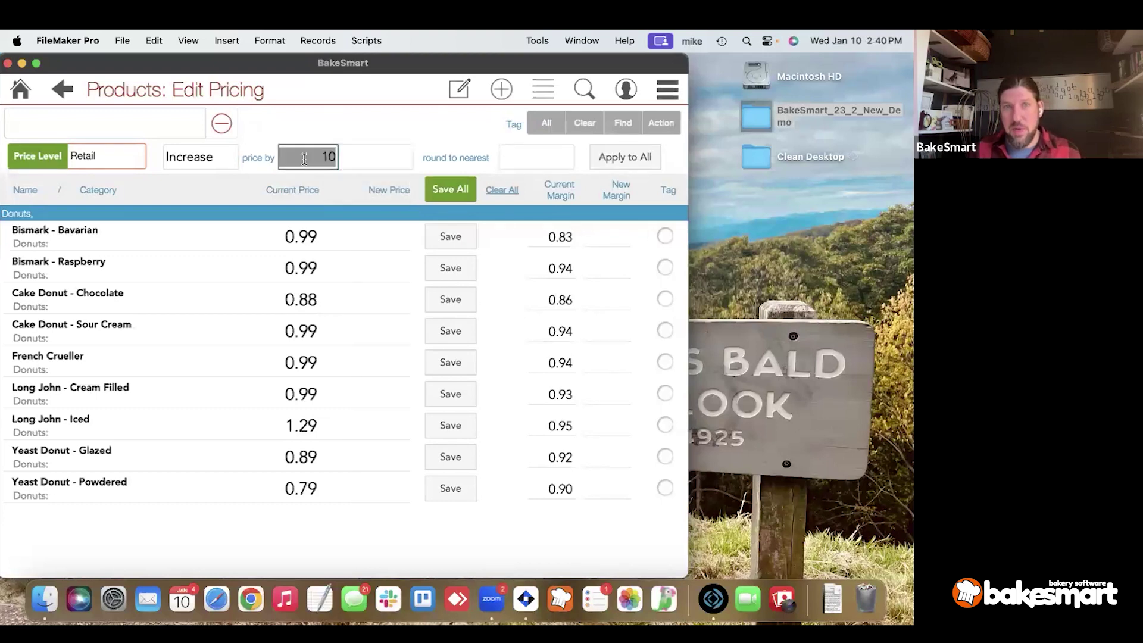
{"action": "type", "text": "."}
{"action": "left_click", "coordinate": [369, 157]}
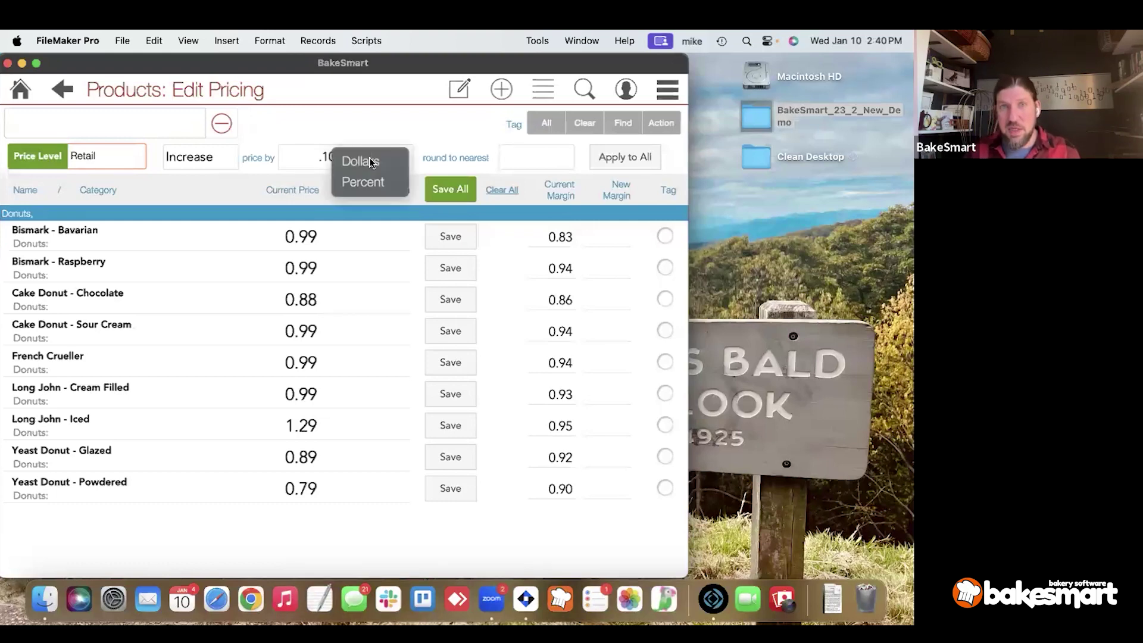
{"action": "left_click", "coordinate": [311, 159]}
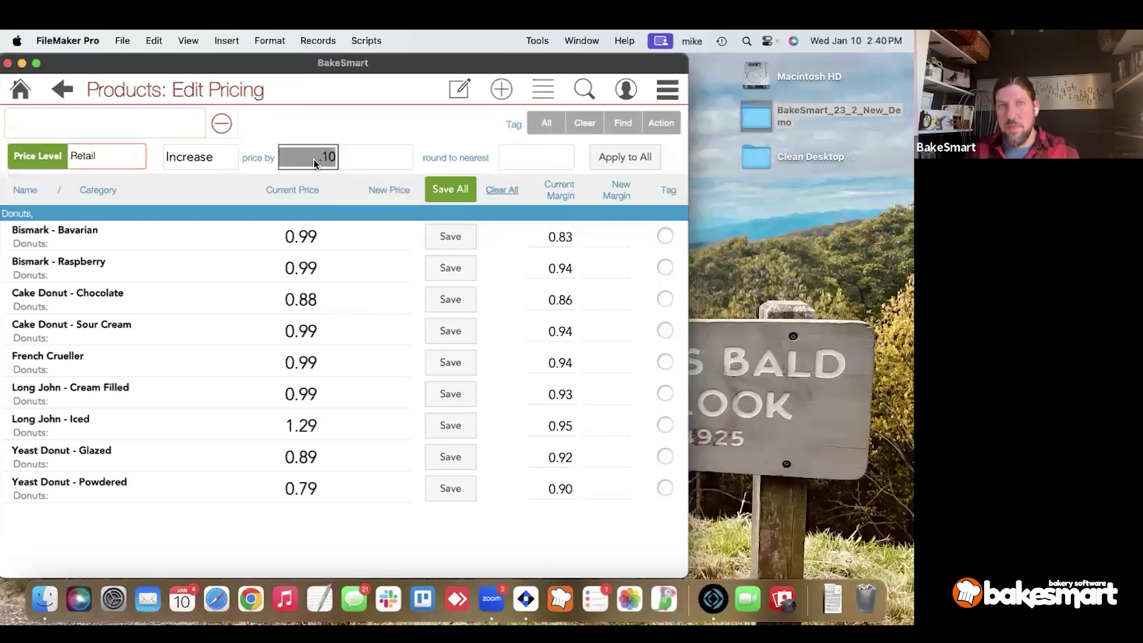
{"action": "left_click", "coordinate": [360, 155]}
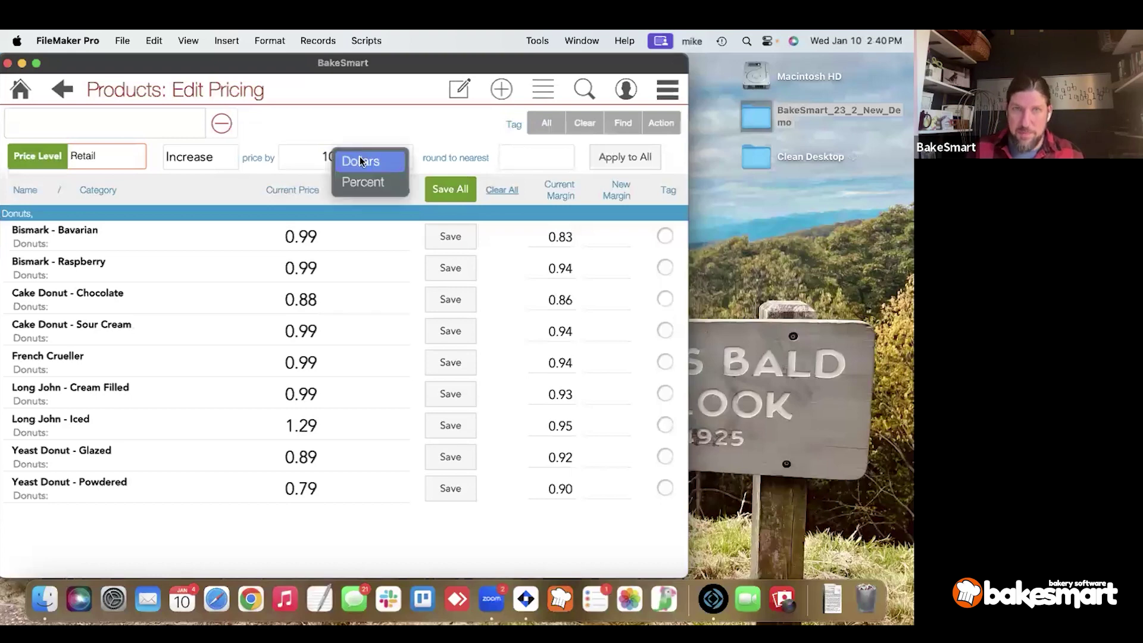
{"action": "left_click", "coordinate": [363, 180]}
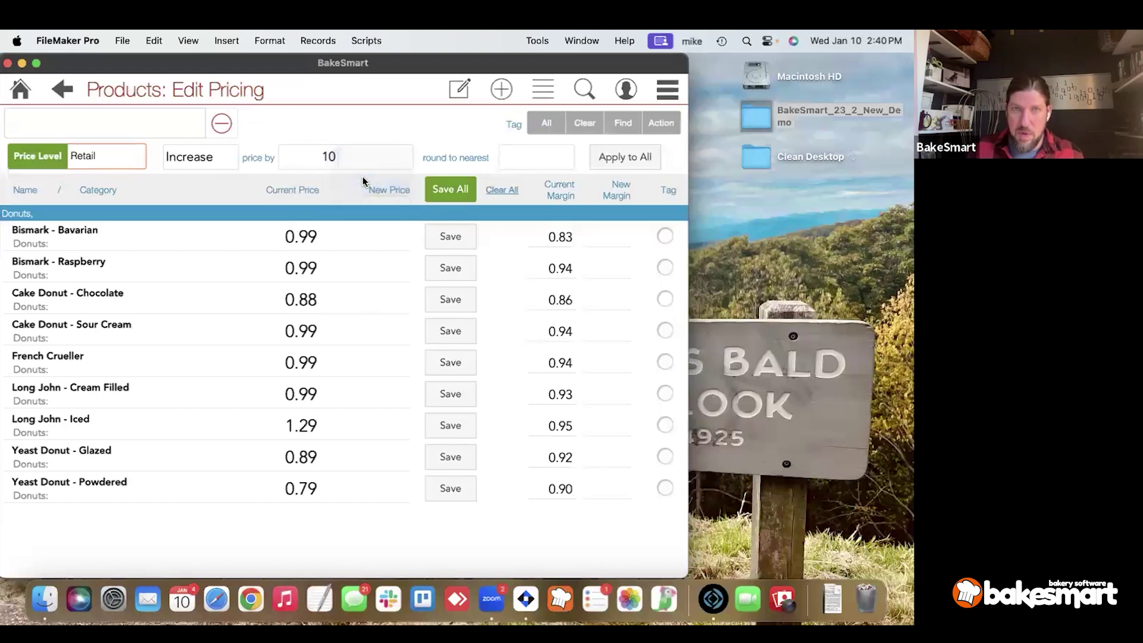
{"action": "left_click", "coordinate": [527, 158]}
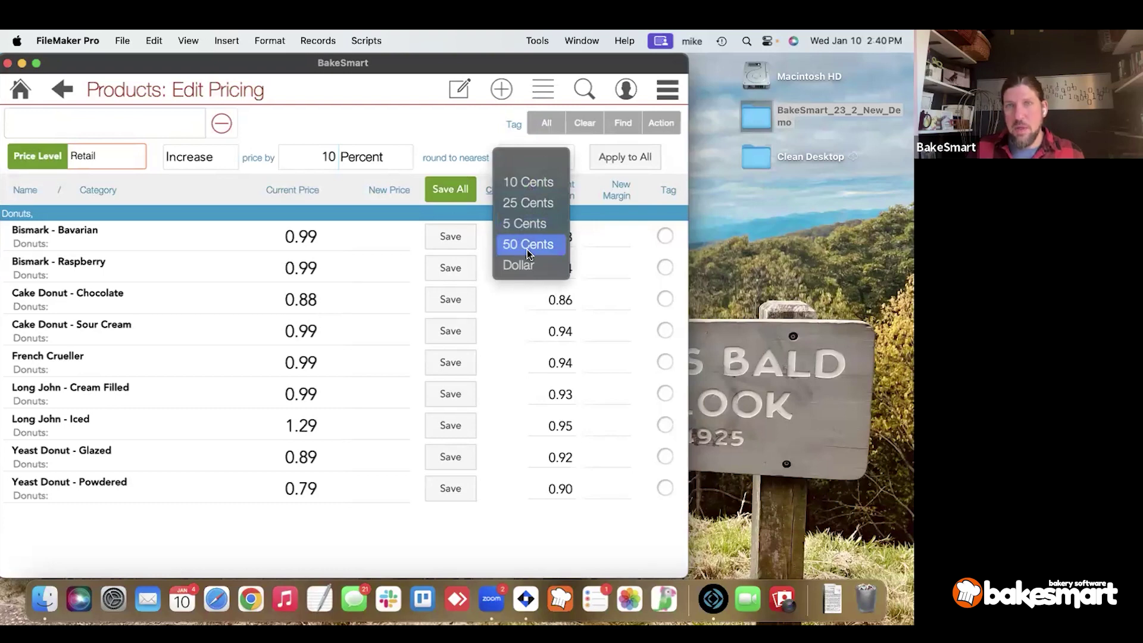
{"action": "left_click", "coordinate": [526, 183]}
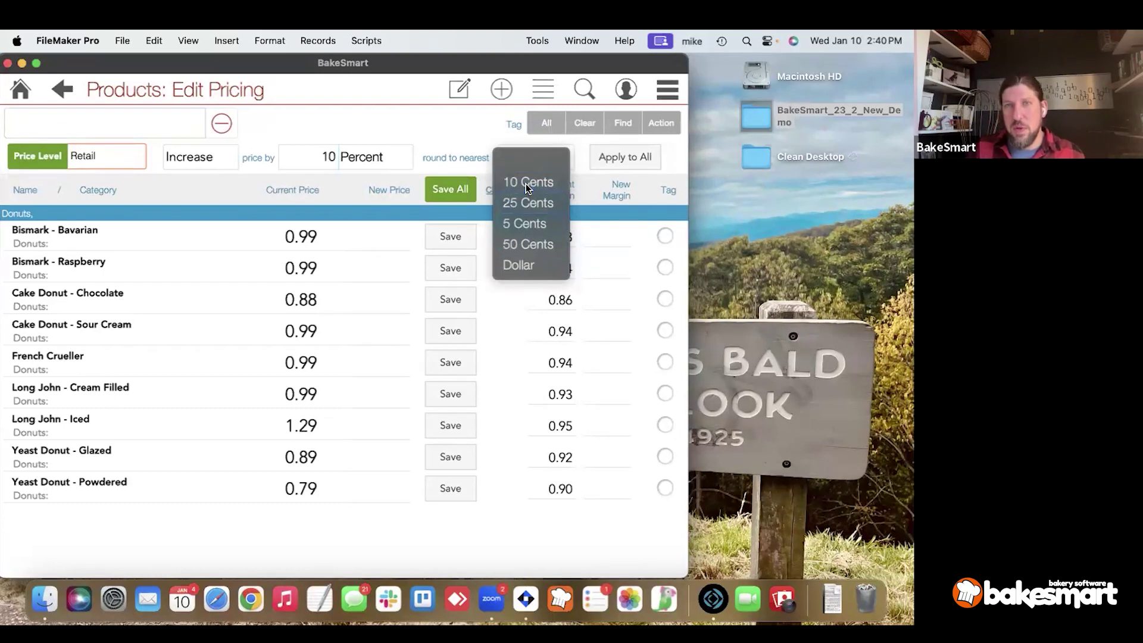
{"action": "left_click", "coordinate": [603, 169]}
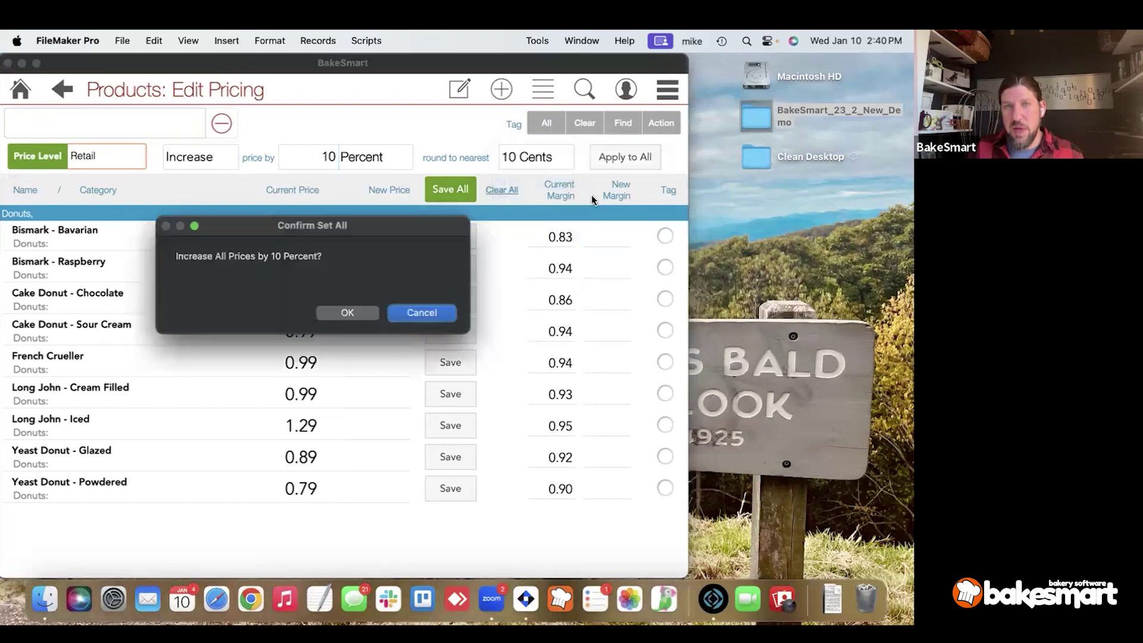
{"action": "left_click", "coordinate": [358, 304]}
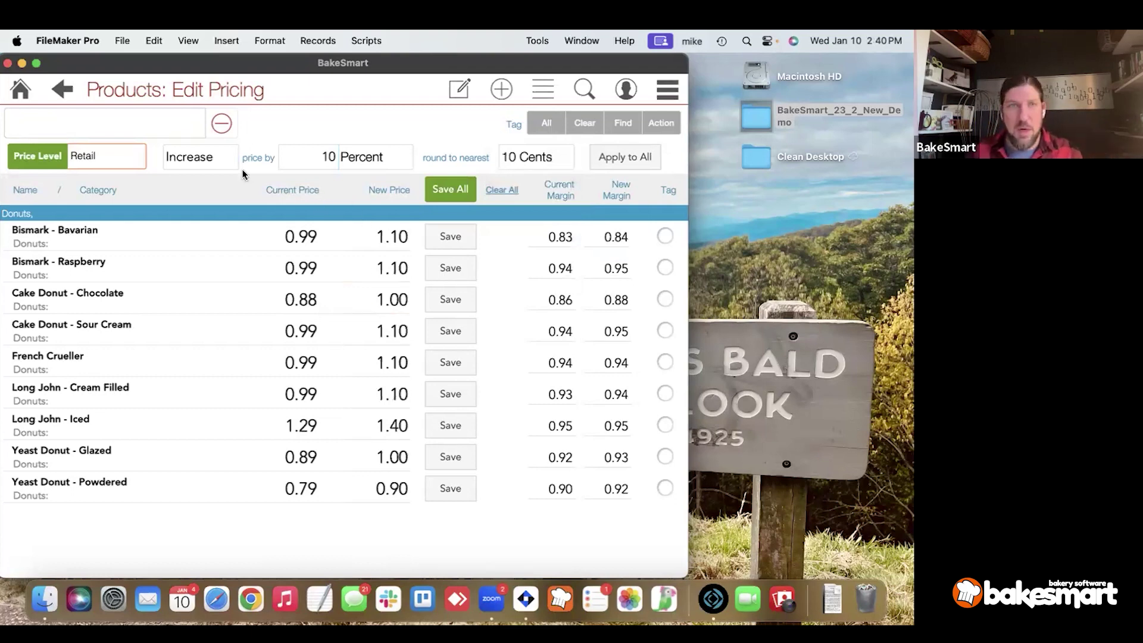
Stage a .01 Dollars decrease without rounding, cancel it, and save the current prices.
{"action": "left_click", "coordinate": [204, 165]}
{"action": "left_click", "coordinate": [209, 141]}
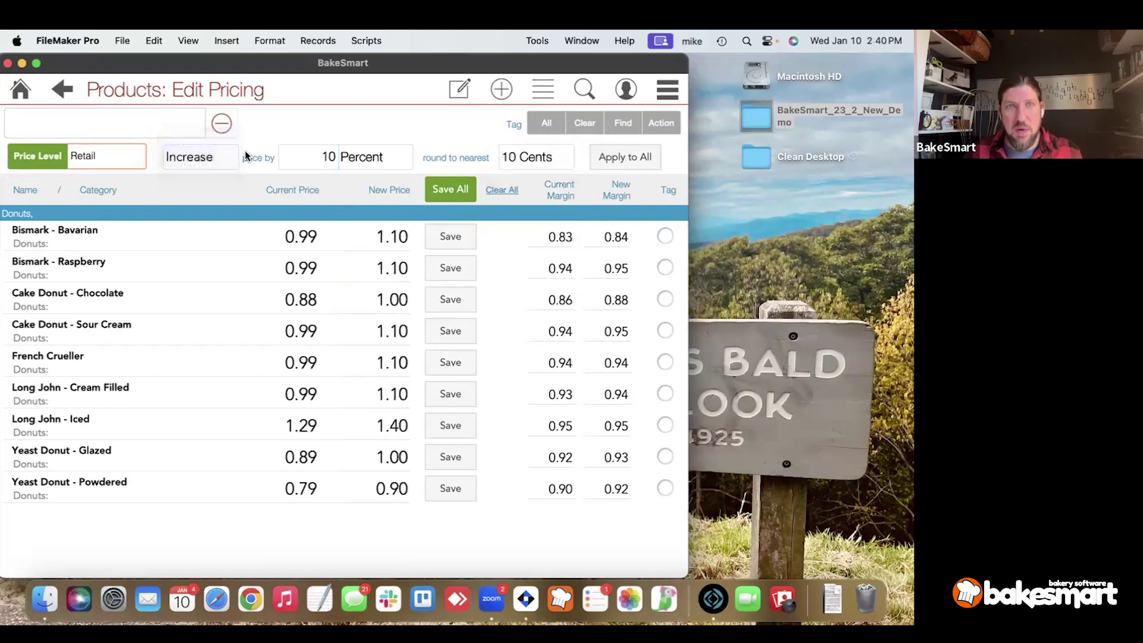
{"action": "left_click", "coordinate": [302, 157]}
{"action": "type", "text": ".01"}
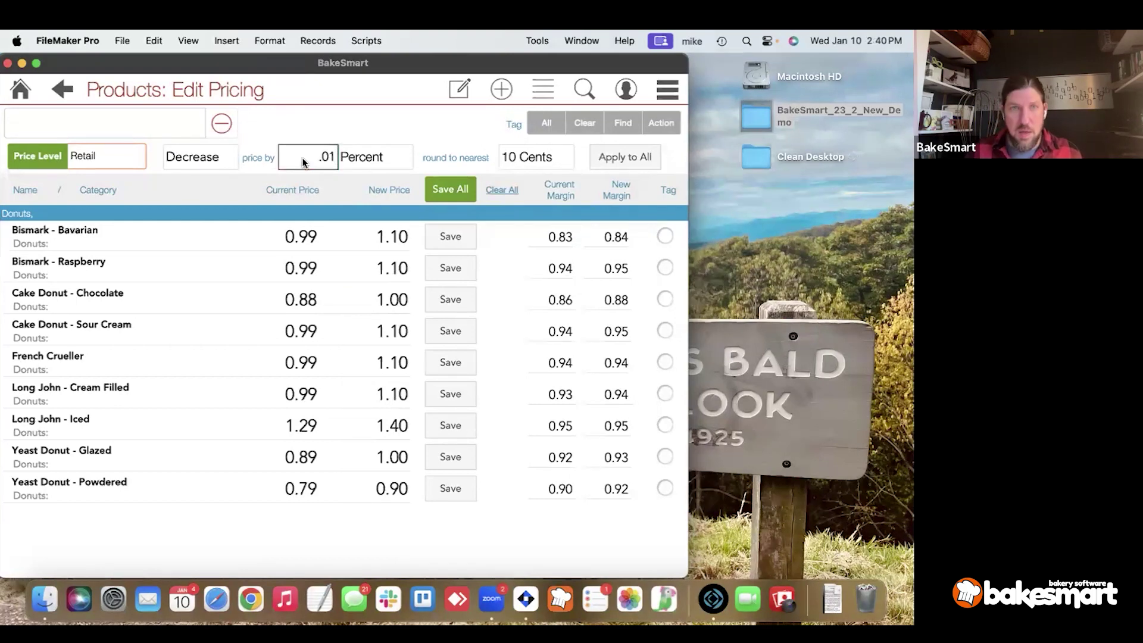
{"action": "left_click", "coordinate": [363, 159]}
{"action": "left_click", "coordinate": [369, 149]}
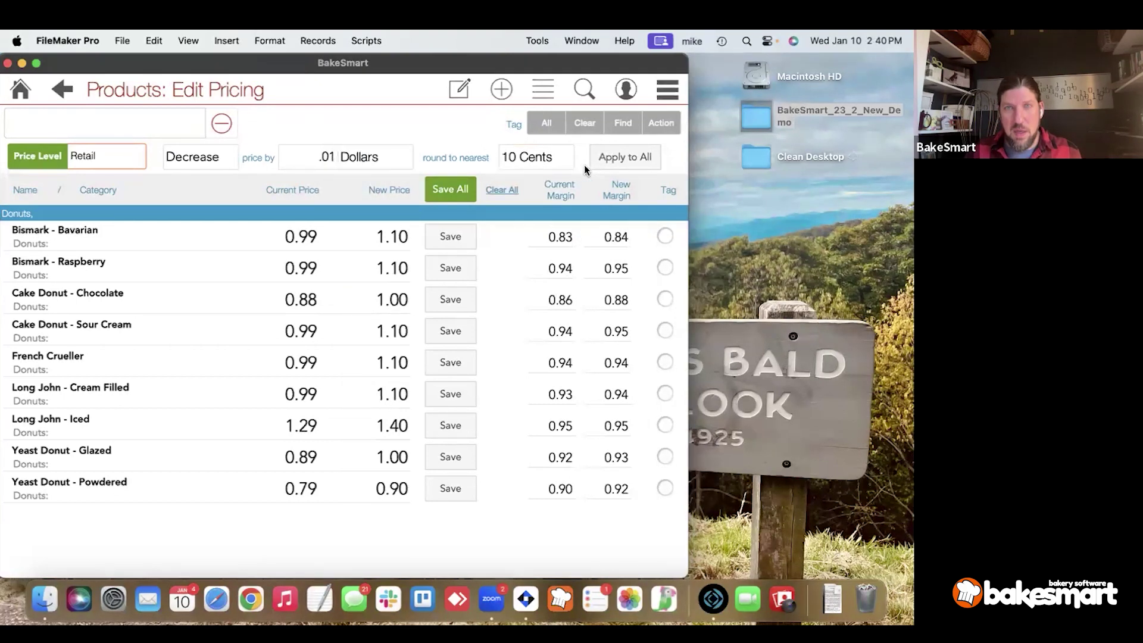
{"action": "left_click", "coordinate": [541, 155]}
{"action": "left_click", "coordinate": [541, 152]}
{"action": "left_click", "coordinate": [624, 157]}
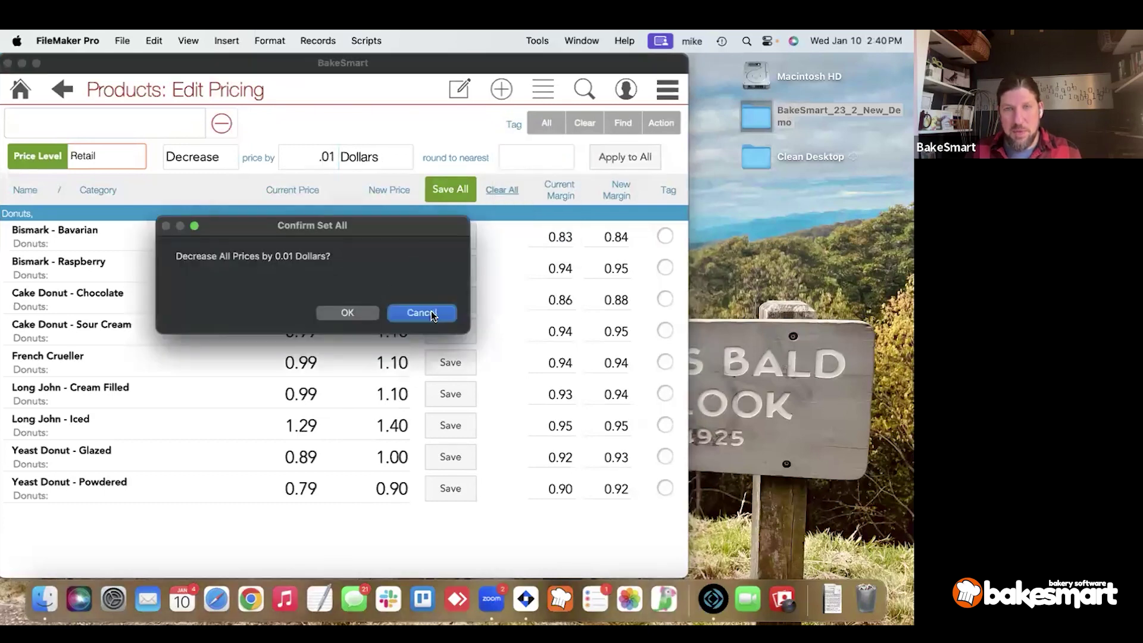
{"action": "left_click", "coordinate": [430, 310]}
{"action": "left_click", "coordinate": [451, 193]}
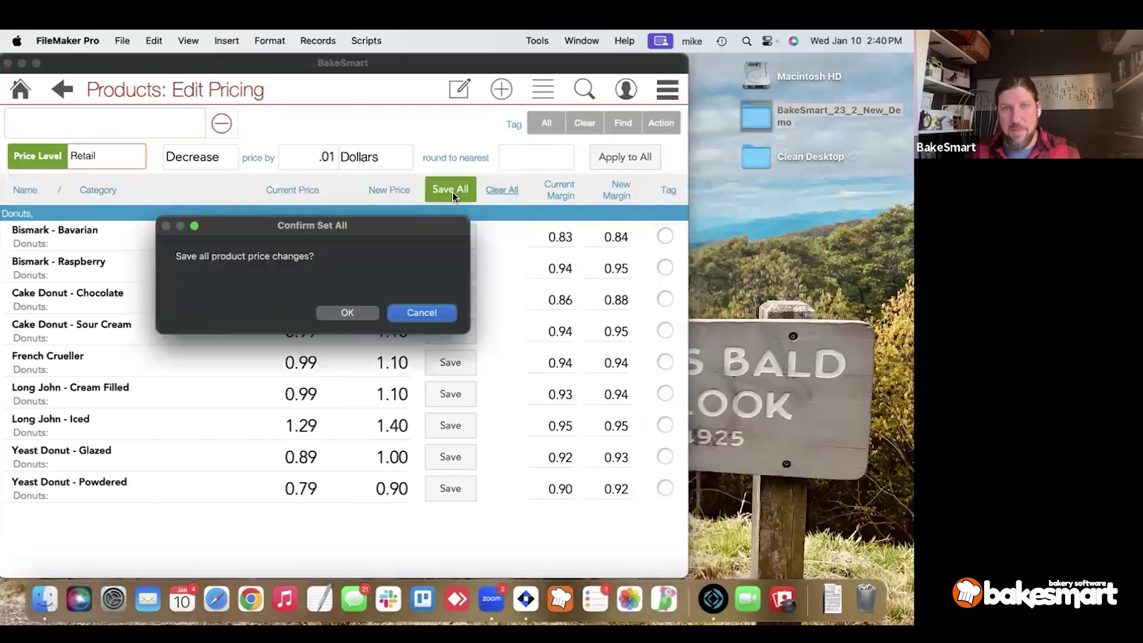
{"action": "left_click", "coordinate": [348, 314]}
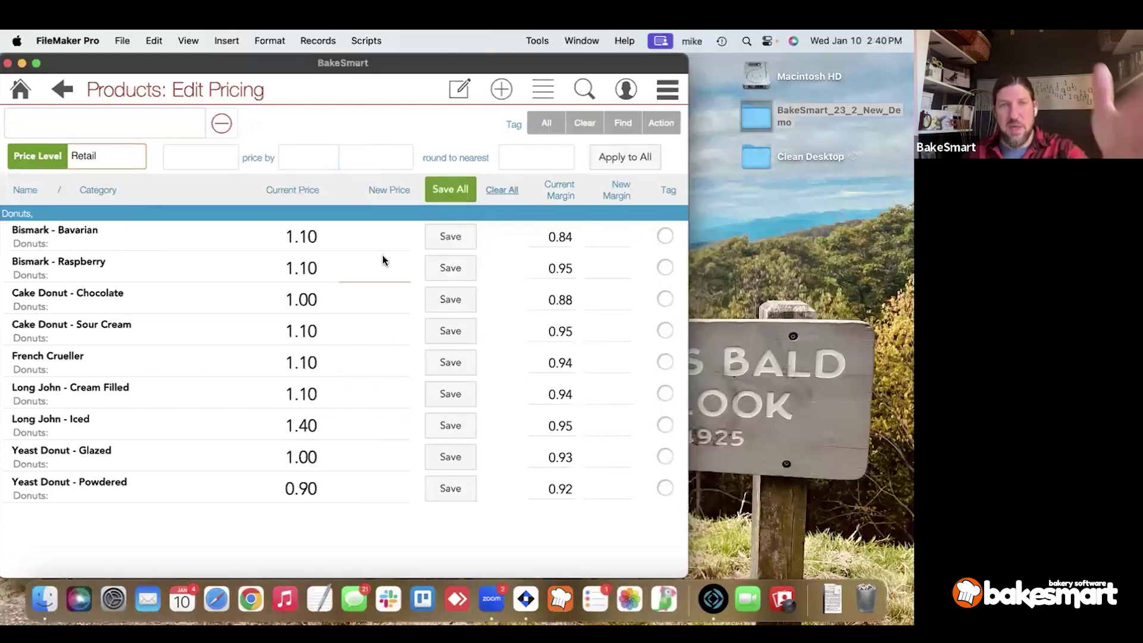
Decrease every donut's Retail price by .01 Dollars and save the new prices.
{"action": "left_click", "coordinate": [211, 165]}
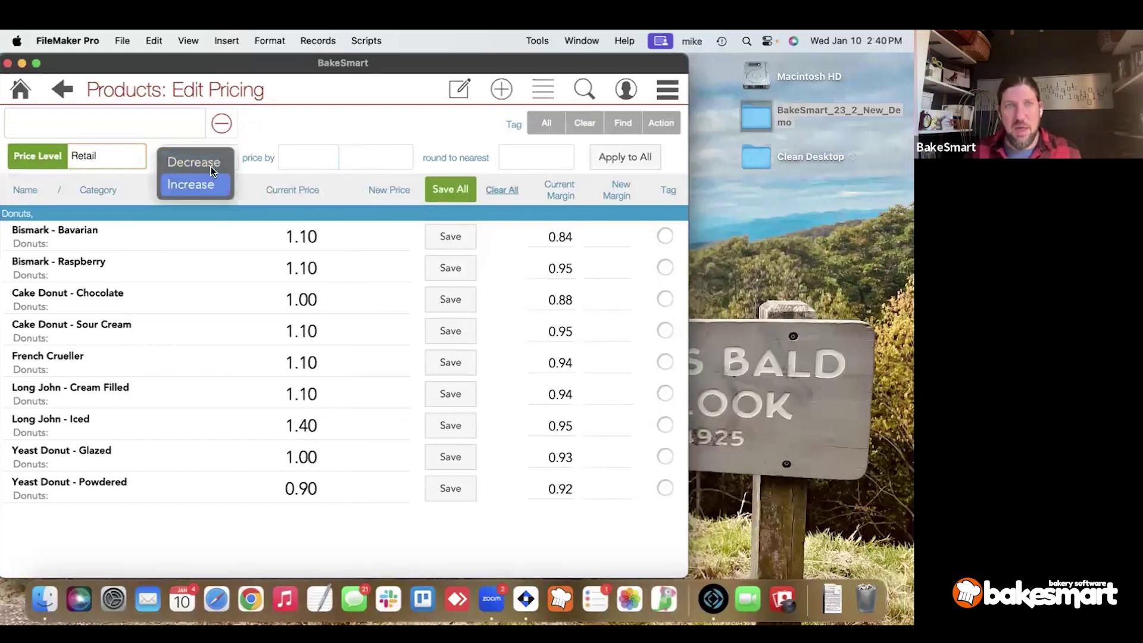
{"action": "left_click", "coordinate": [325, 162]}
{"action": "type", "text": ".01"}
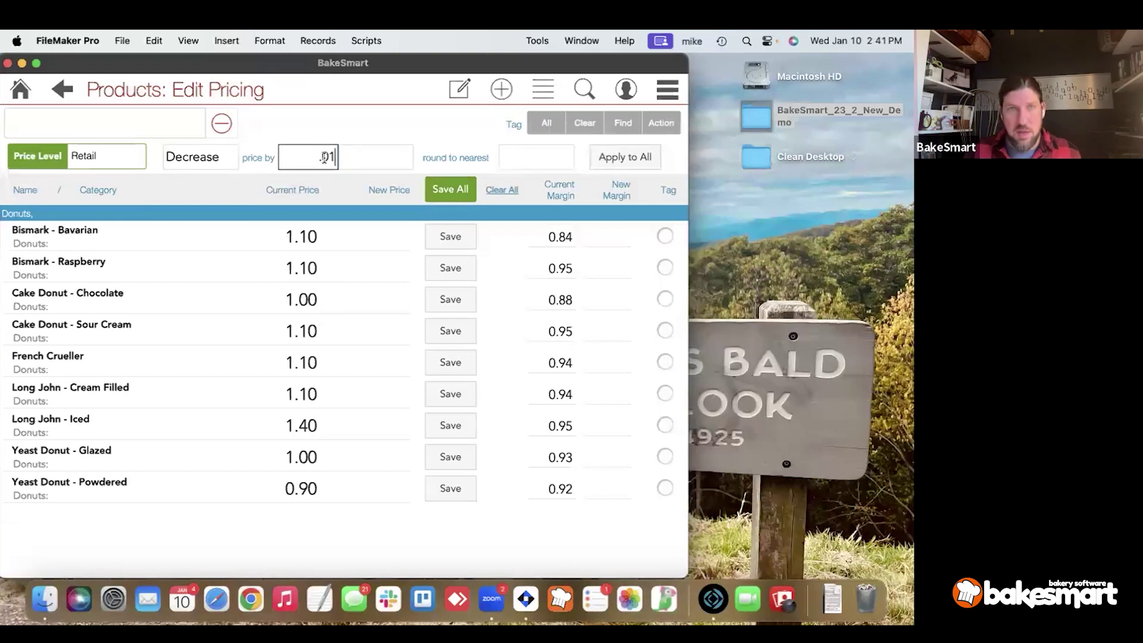
{"action": "left_click", "coordinate": [357, 158]}
{"action": "left_click", "coordinate": [360, 161]}
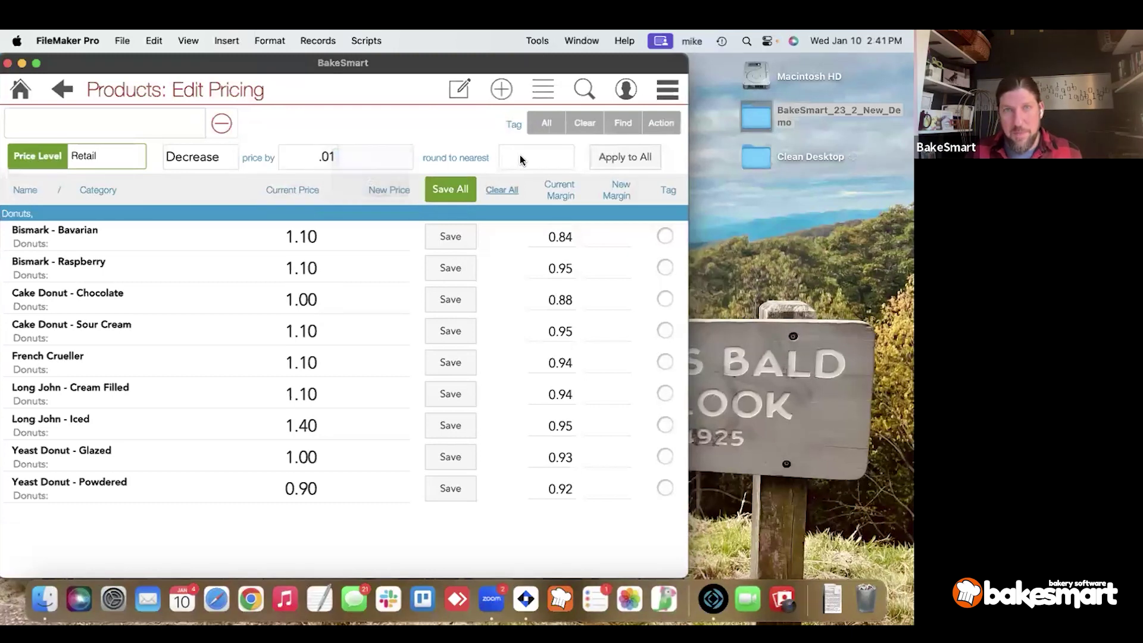
{"action": "left_click", "coordinate": [527, 159]}
{"action": "left_click", "coordinate": [619, 162]}
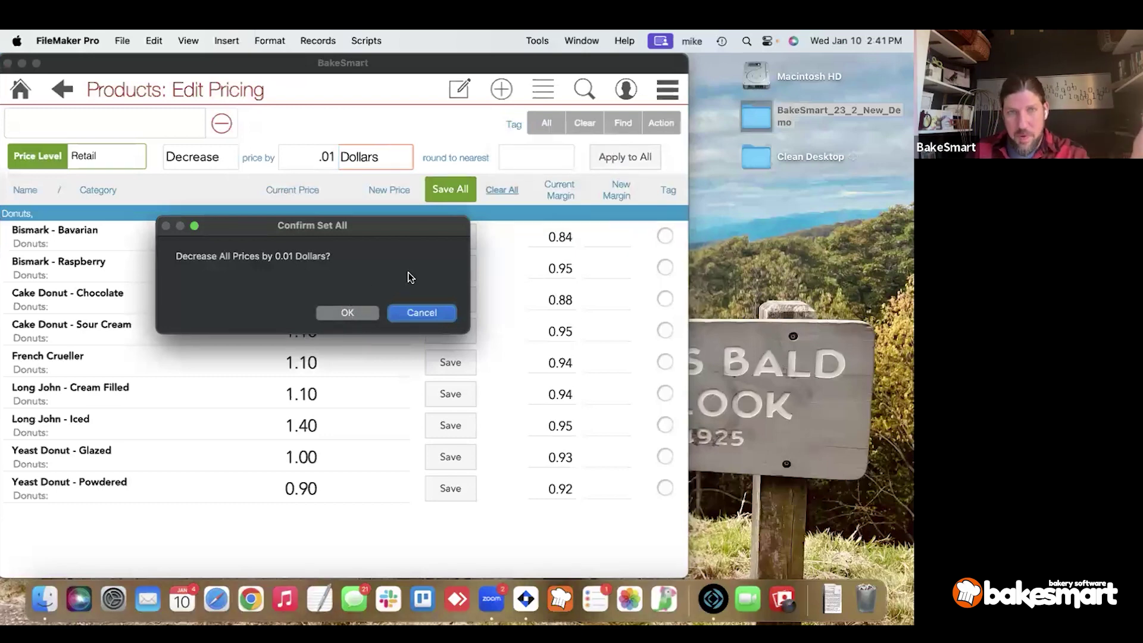
{"action": "key", "text": "Return"}
{"action": "left_click", "coordinate": [446, 197]}
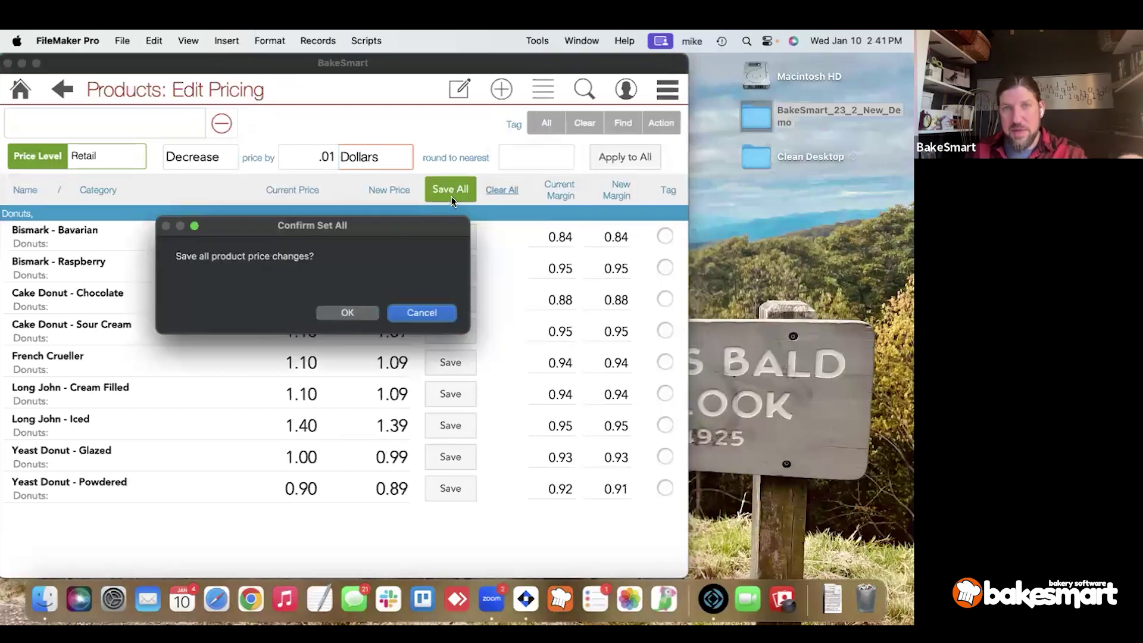
{"action": "left_click", "coordinate": [348, 313]}
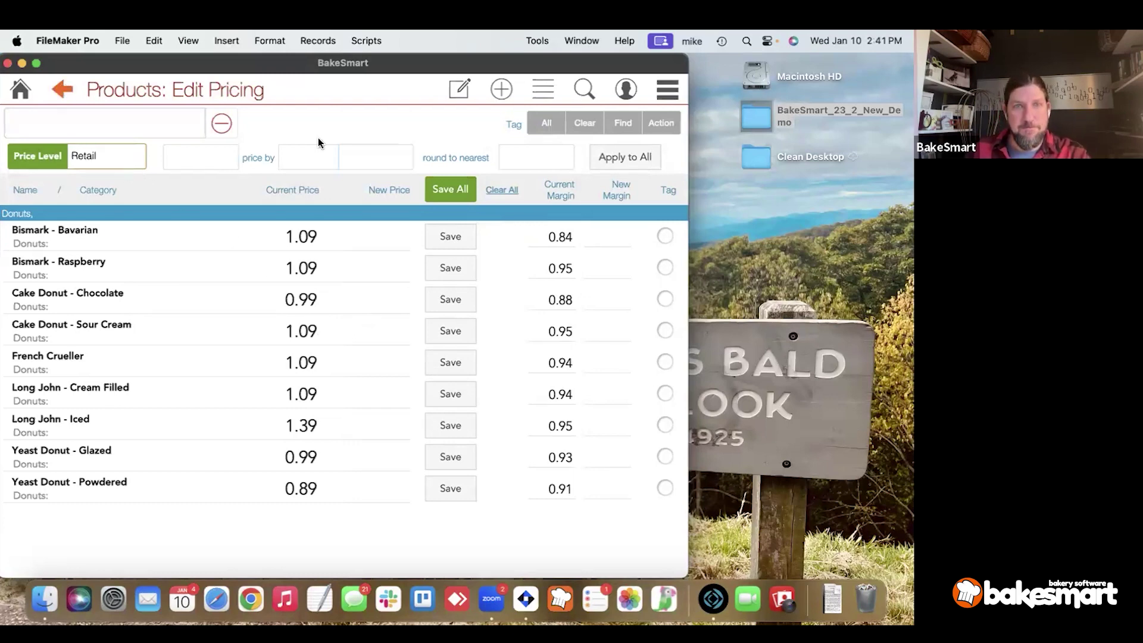
In the Taxes editor, turn off Dine In and To Go sales tax for all donuts.
{"action": "left_click", "coordinate": [459, 91]}
{"action": "left_click", "coordinate": [440, 234]}
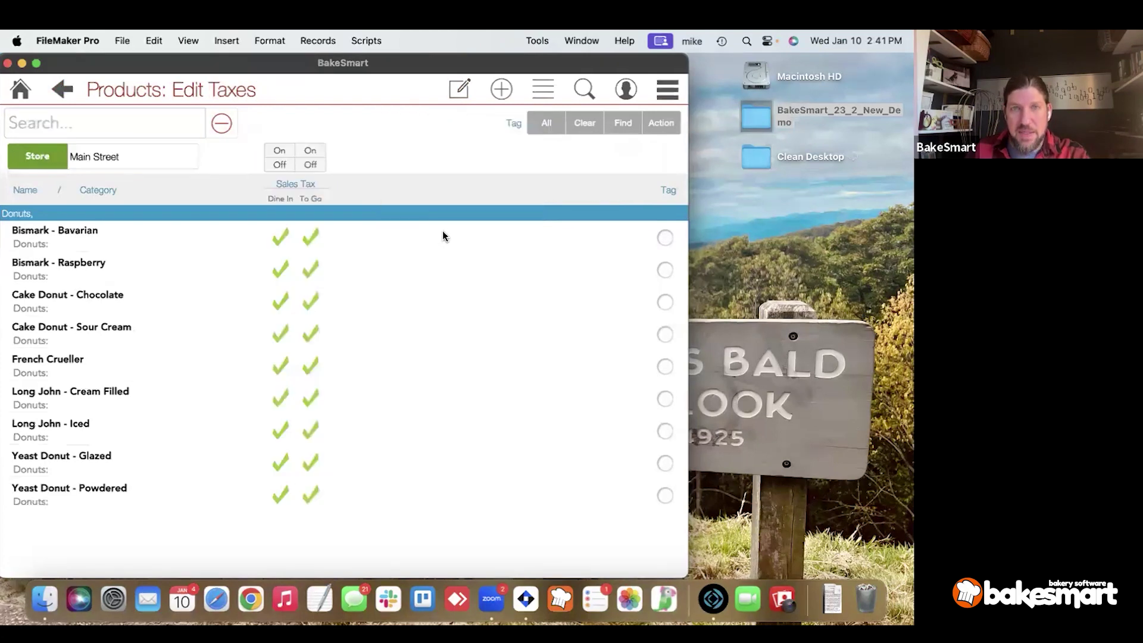
{"action": "left_click", "coordinate": [280, 165]}
{"action": "left_click", "coordinate": [285, 154]}
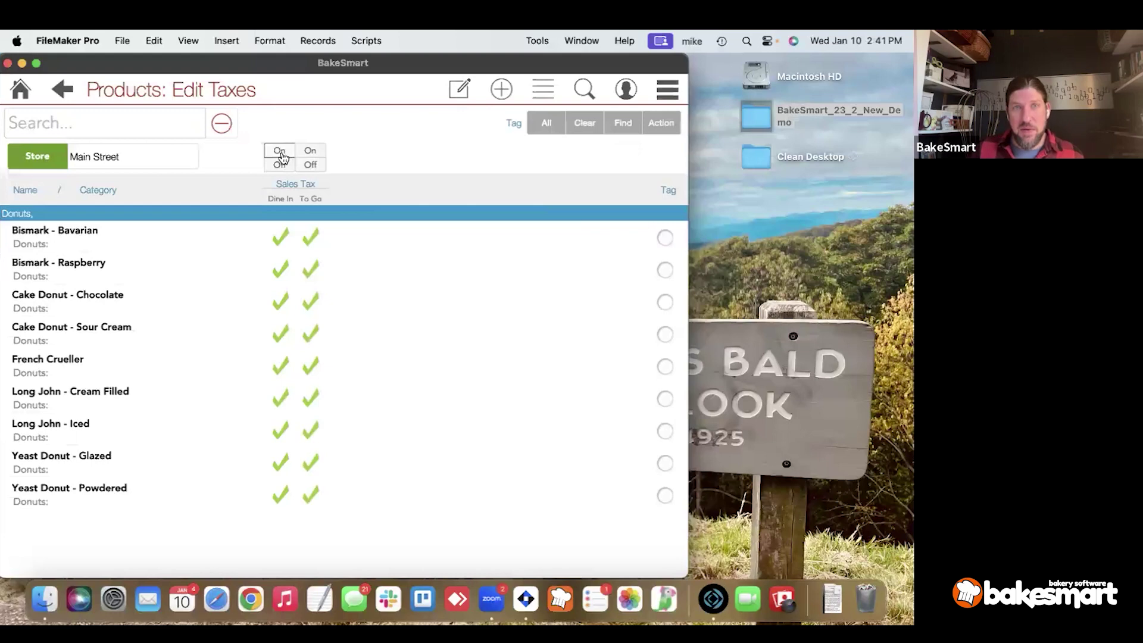
{"action": "left_click", "coordinate": [279, 164]}
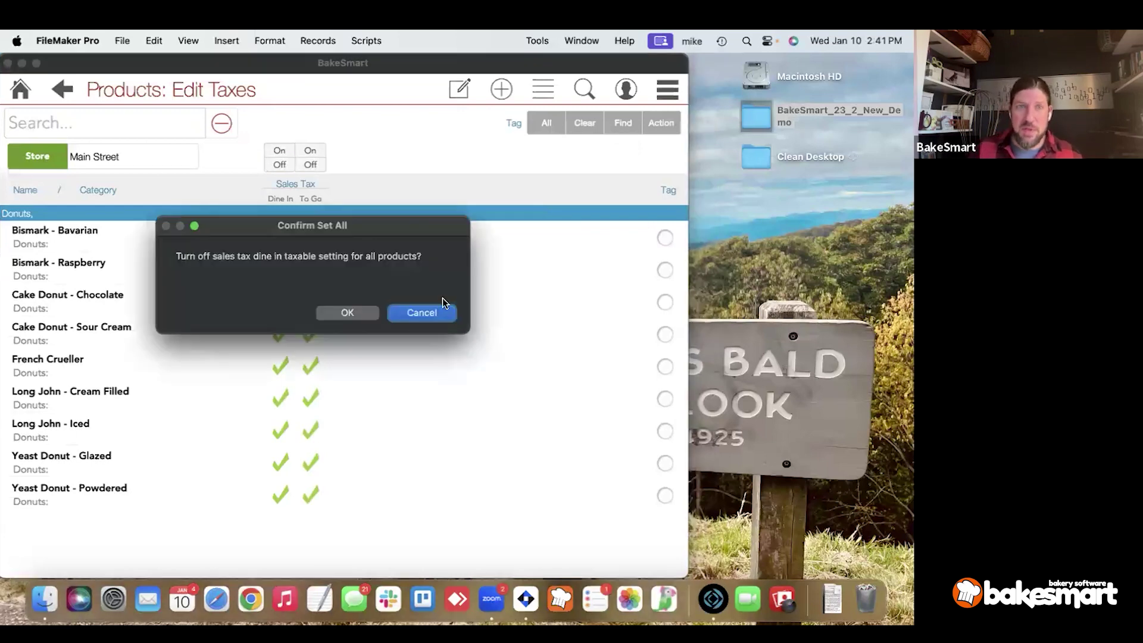
{"action": "left_click", "coordinate": [368, 316]}
{"action": "left_click", "coordinate": [310, 164]}
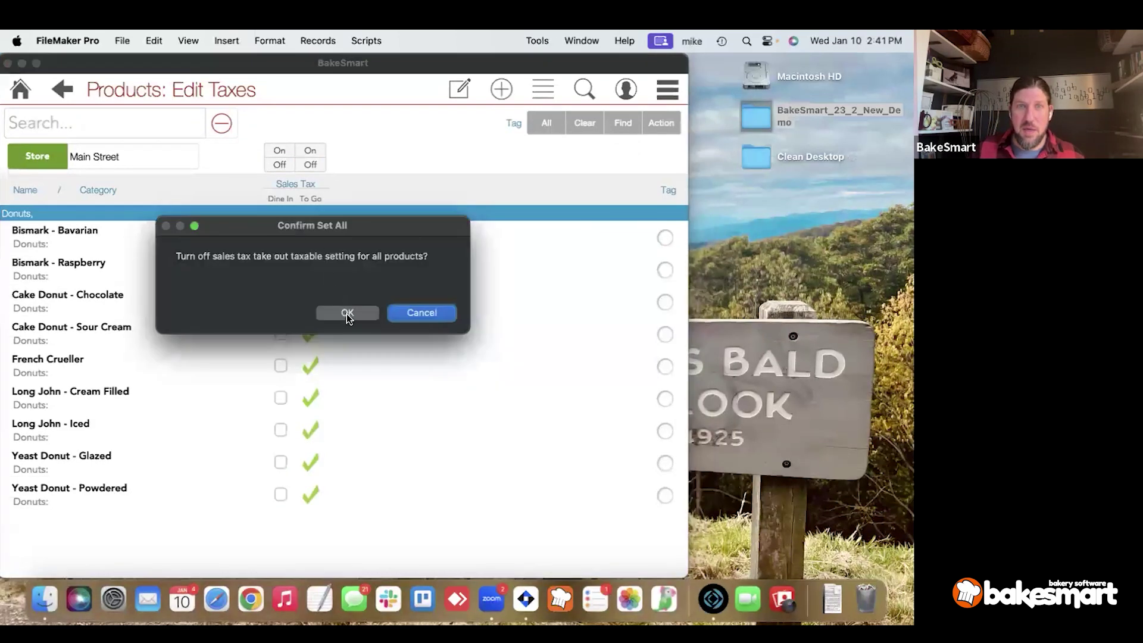
{"action": "left_click", "coordinate": [346, 313]}
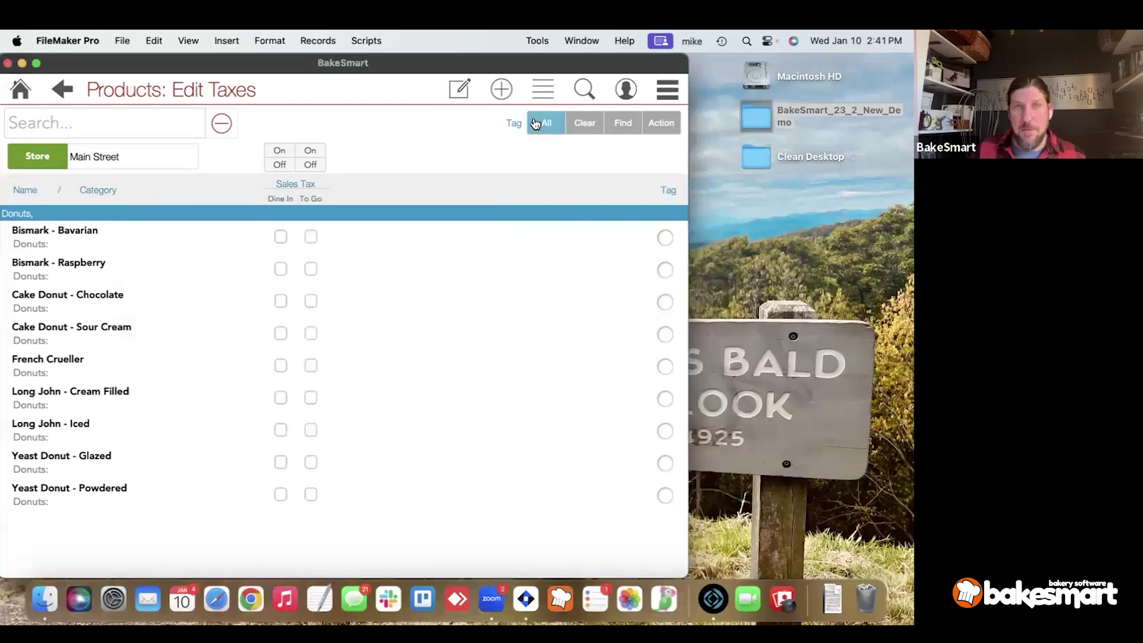
{"action": "left_click", "coordinate": [460, 88]}
Set Pie Toppings as the non-required Option List 1 for all donuts, then switch to Production.
{"action": "left_click", "coordinate": [456, 263]}
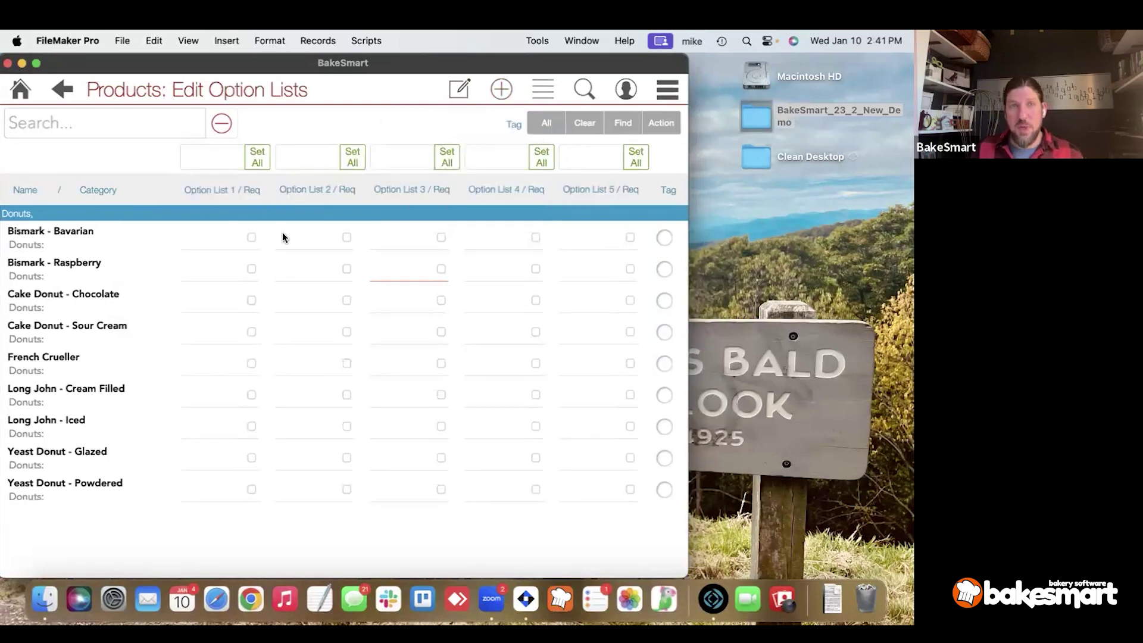
{"action": "left_click", "coordinate": [225, 161]}
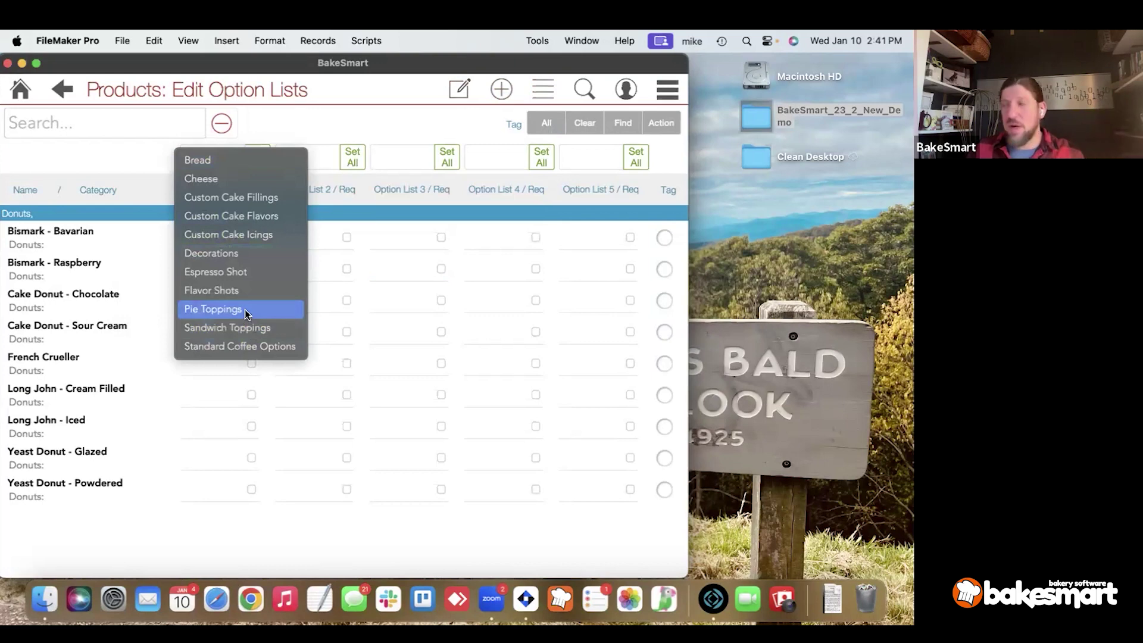
{"action": "left_click", "coordinate": [244, 309]}
{"action": "left_click", "coordinate": [258, 156]}
{"action": "left_click", "coordinate": [348, 316]}
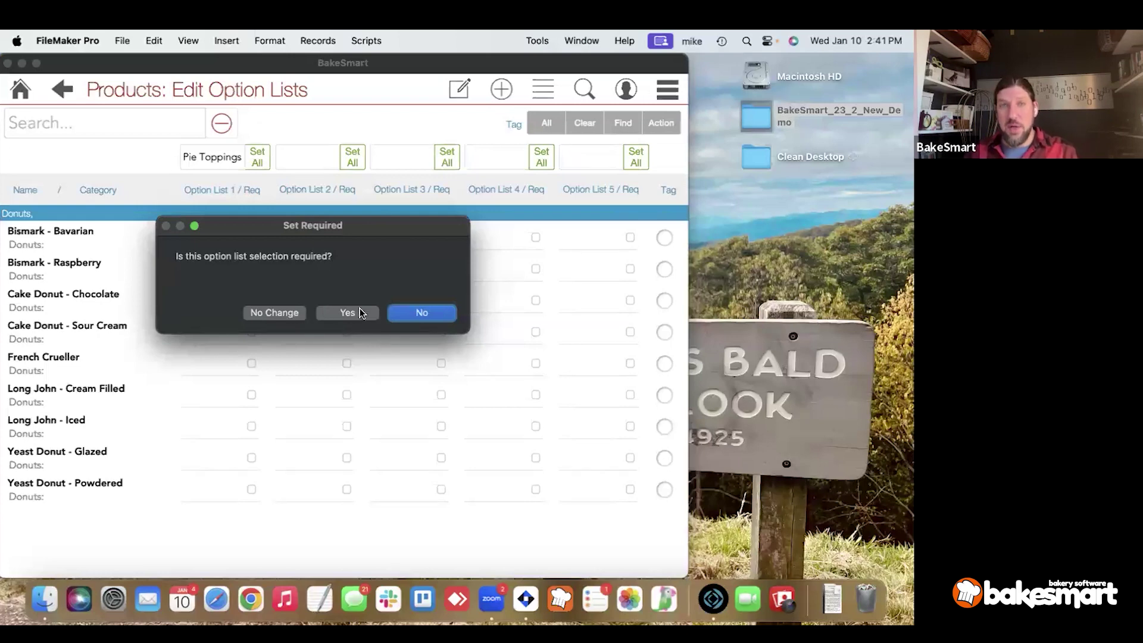
{"action": "left_click", "coordinate": [424, 310]}
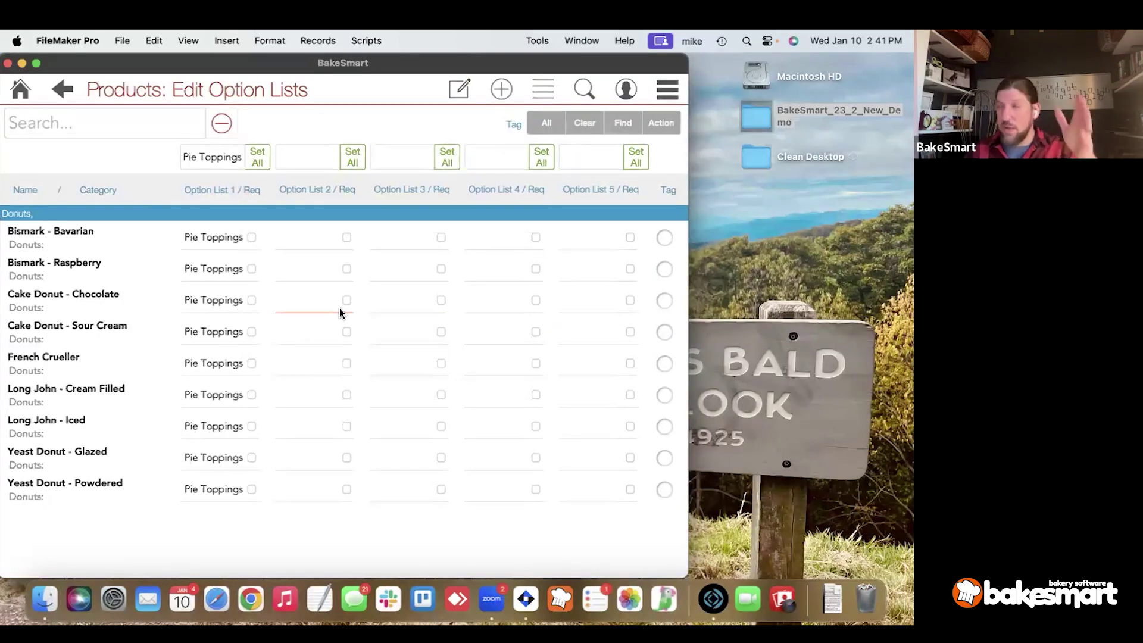
{"action": "left_click", "coordinate": [452, 90]}
{"action": "left_click", "coordinate": [441, 296]}
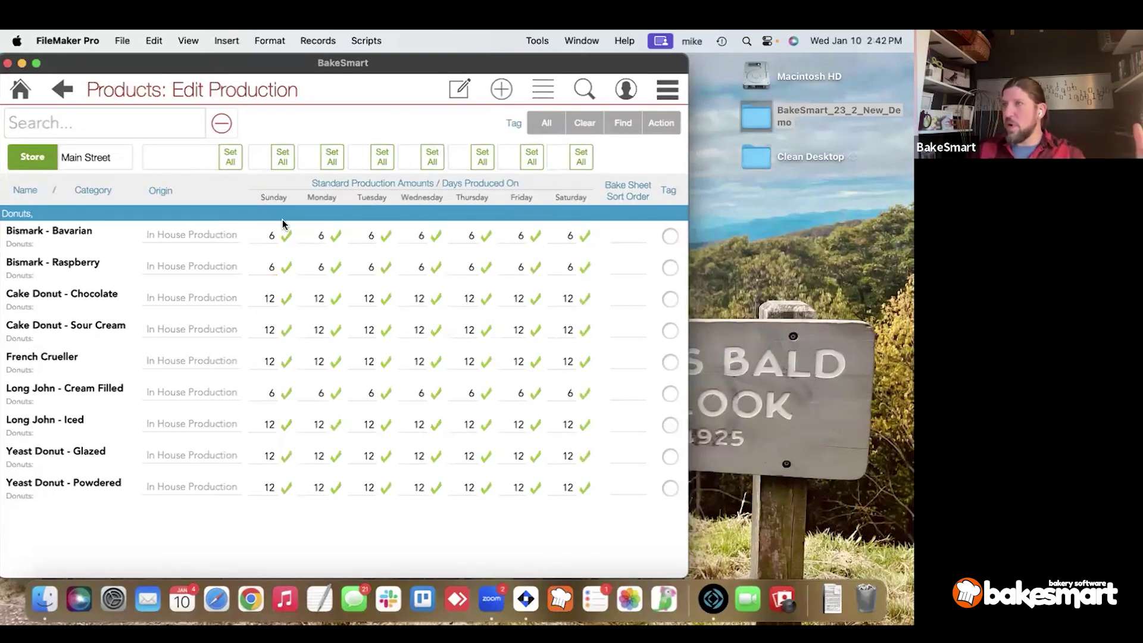
Pass through the POS Setup view to the donuts' Edit Availability page for Main Street.
{"action": "left_click", "coordinate": [456, 92]}
{"action": "left_click", "coordinate": [458, 332]}
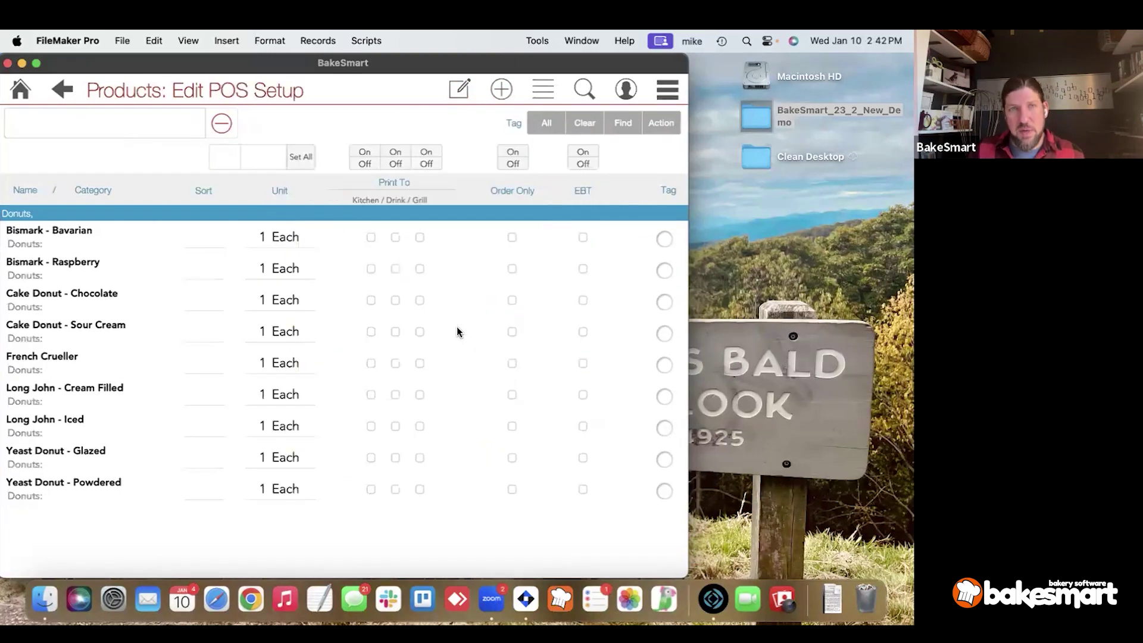
{"action": "left_click", "coordinate": [194, 268]}
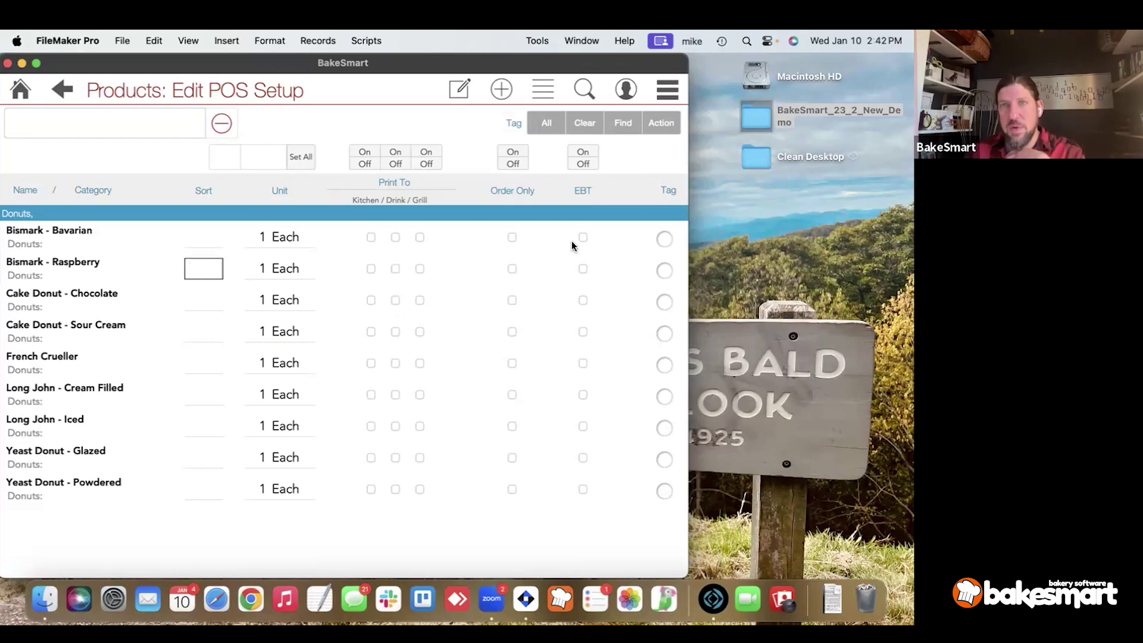
{"action": "left_click", "coordinate": [464, 96]}
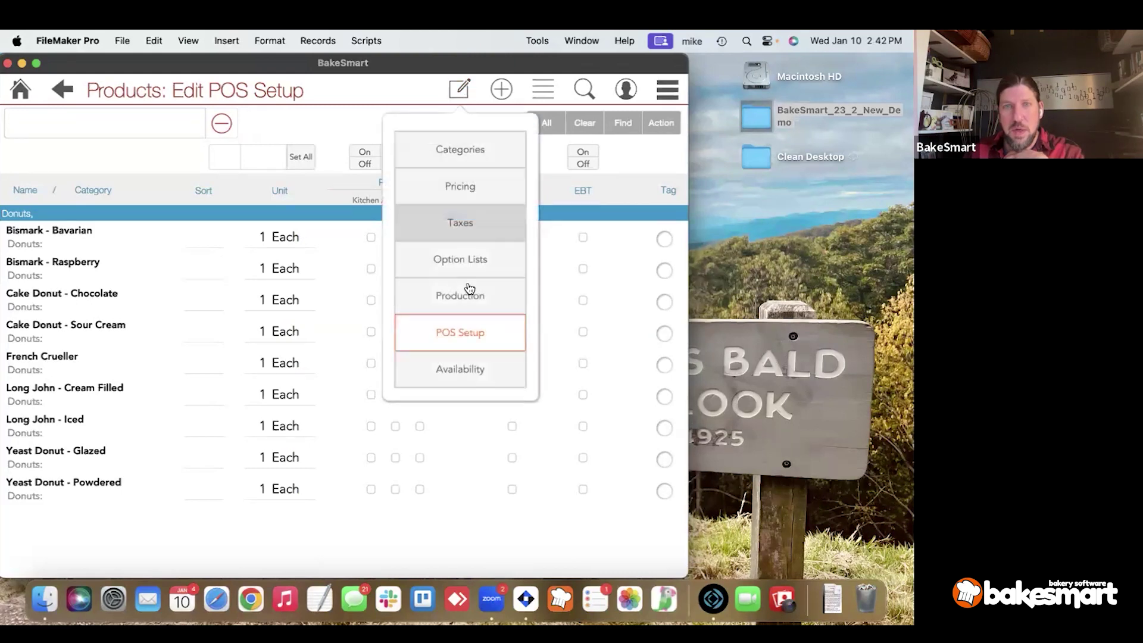
{"action": "left_click", "coordinate": [461, 369]}
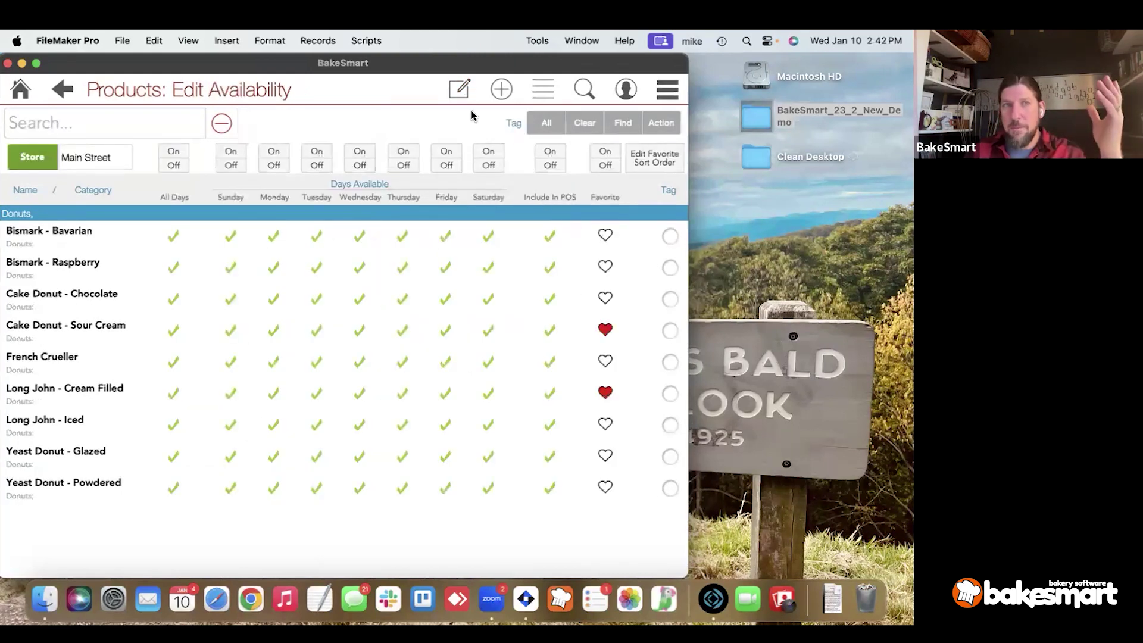
Return to the Product List showing all nine donuts grouped under Donuts at new prices.
{"action": "left_click", "coordinate": [455, 95]}
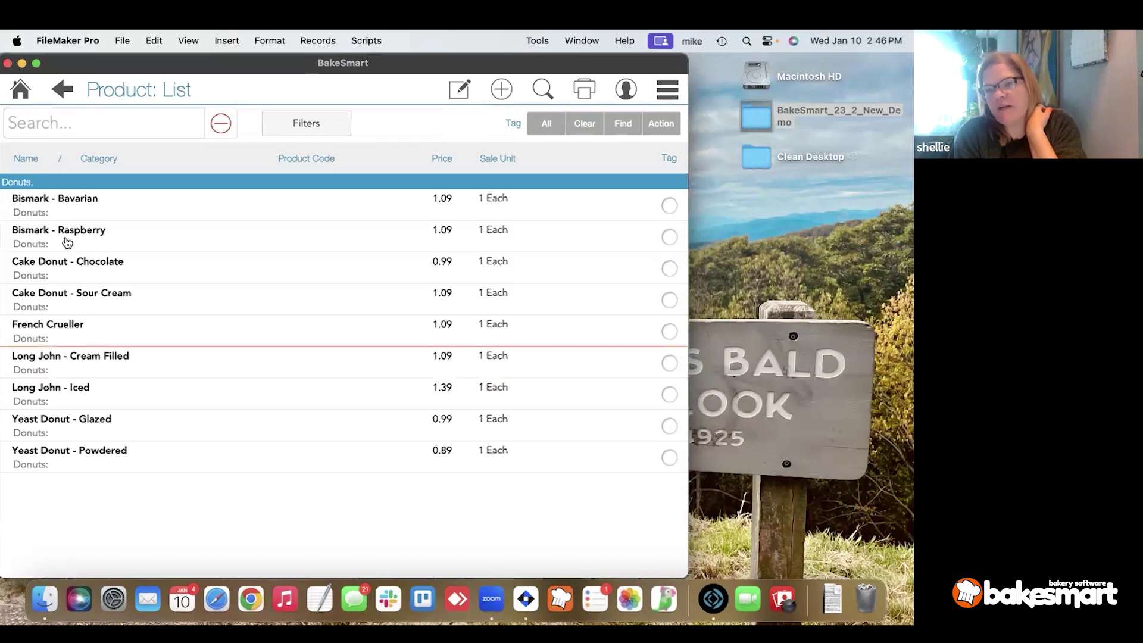
Start a new order from Home, accepting the register drawer setup with a 125.00 float.
{"action": "left_click", "coordinate": [21, 92]}
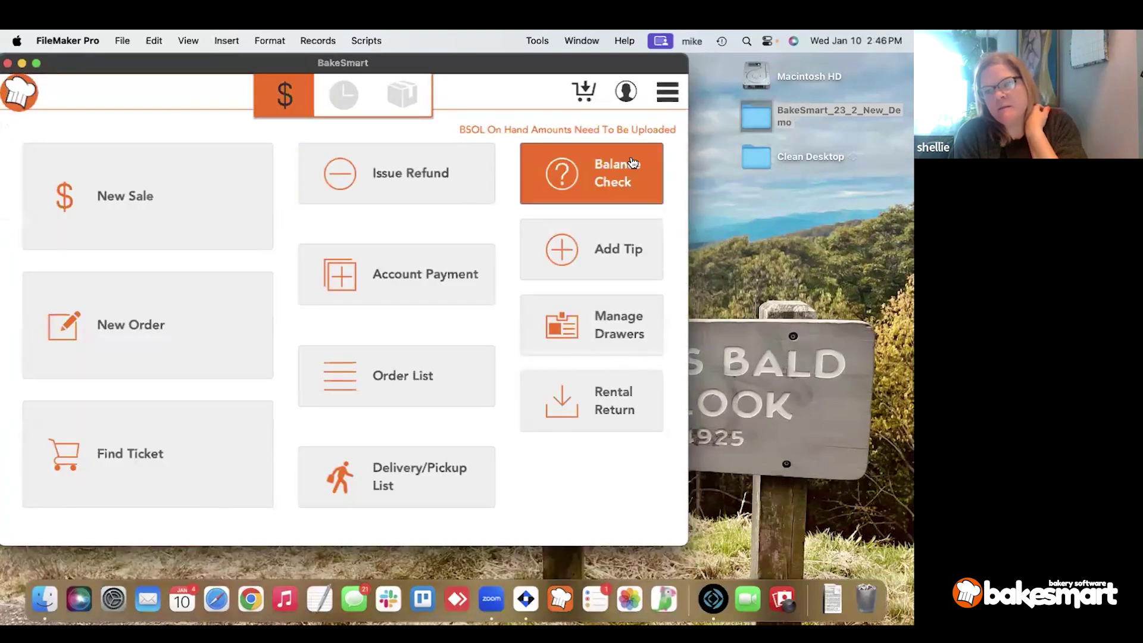
{"action": "left_click", "coordinate": [161, 343]}
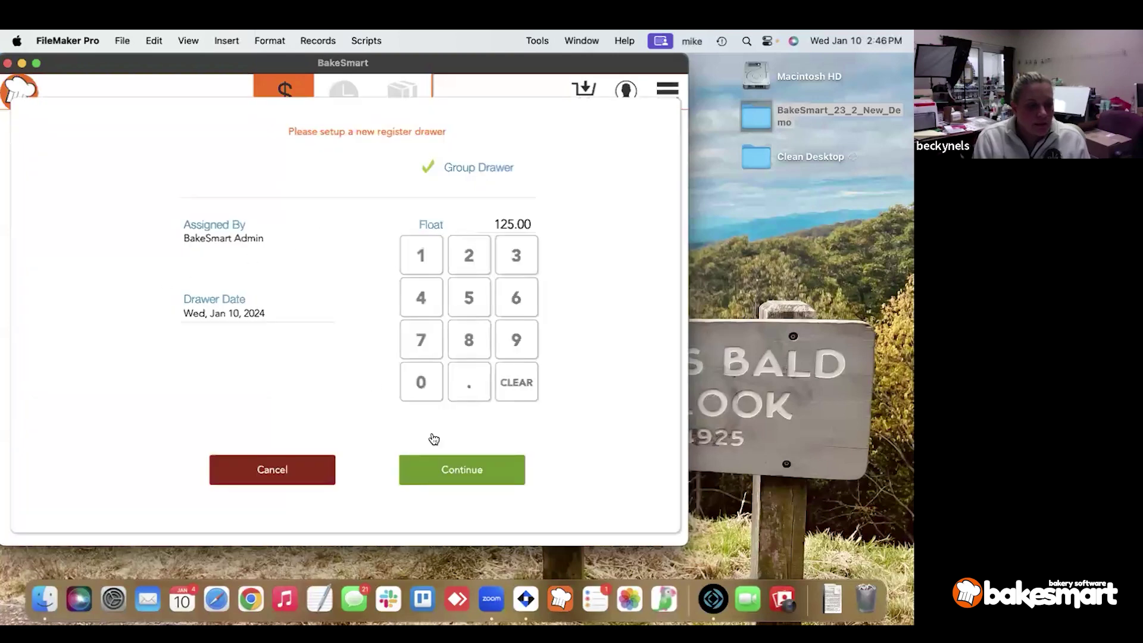
{"action": "left_click", "coordinate": [463, 476]}
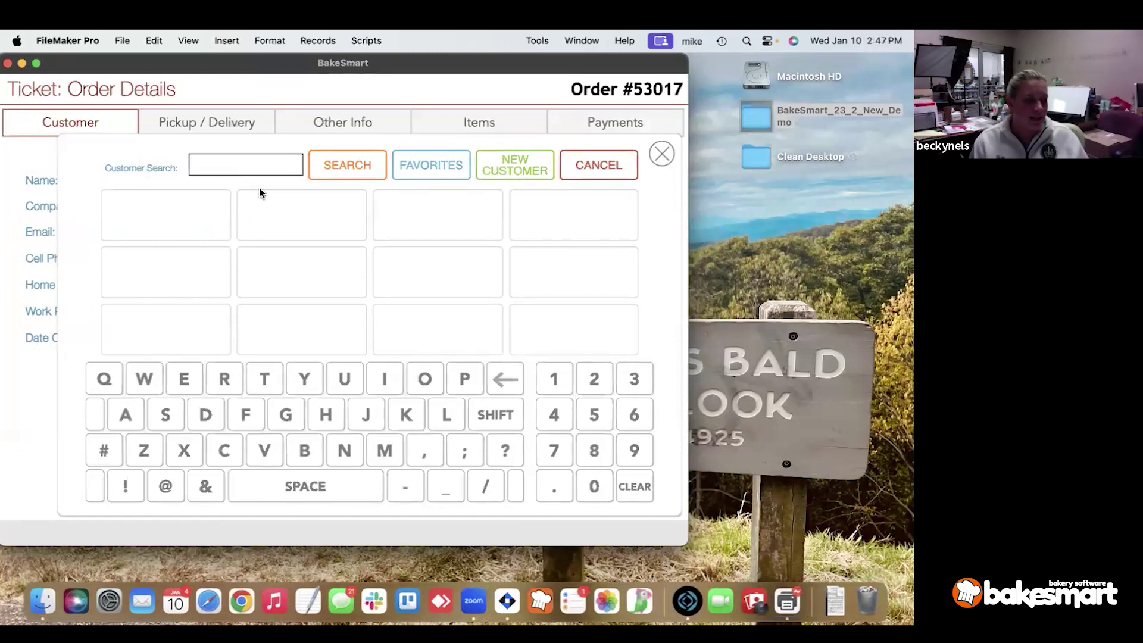
Search for the customer, attach the matching result and skip the text-message opt-in.
{"action": "type", "text": "clem"}
{"action": "key", "text": "Tab"}
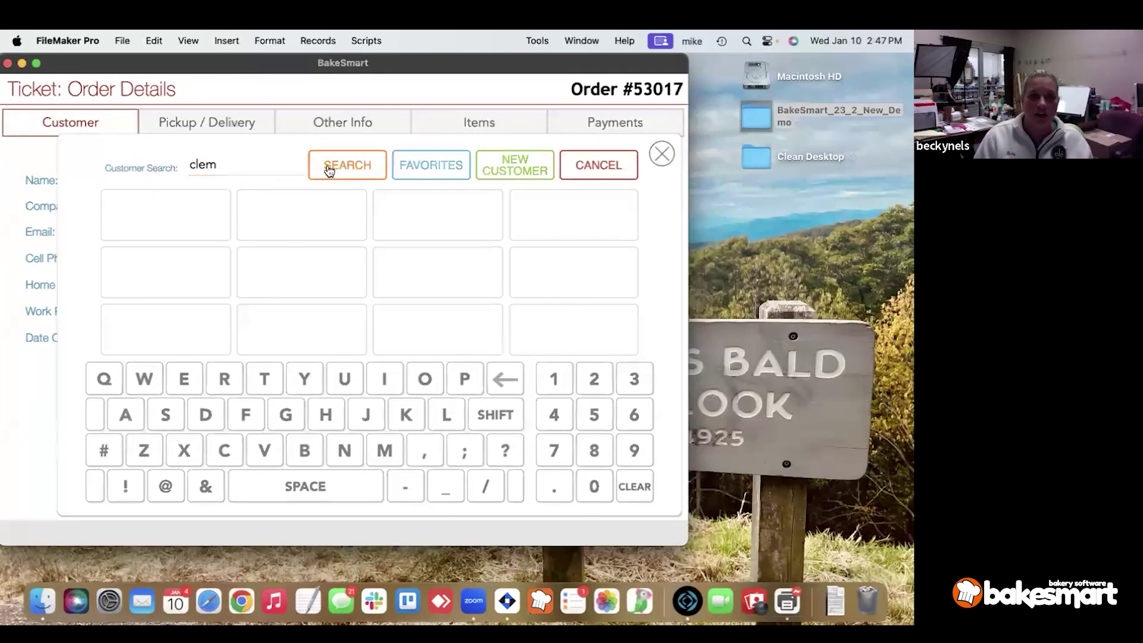
{"action": "left_click", "coordinate": [326, 171]}
{"action": "type", "text": "aa"}
{"action": "left_click", "coordinate": [318, 174]}
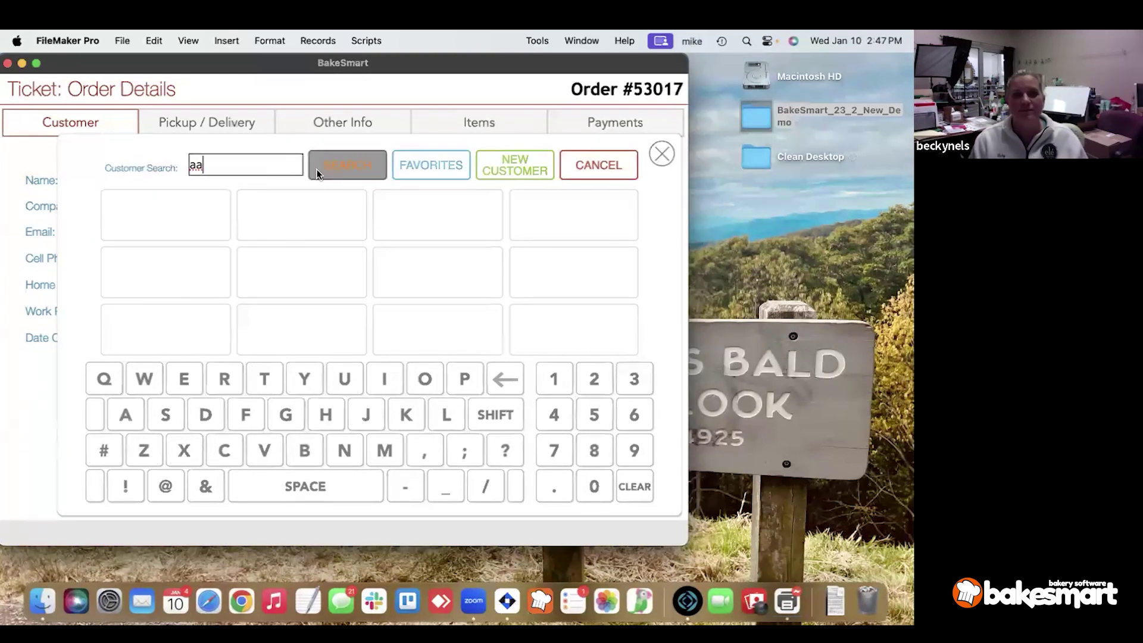
{"action": "left_click", "coordinate": [182, 215]}
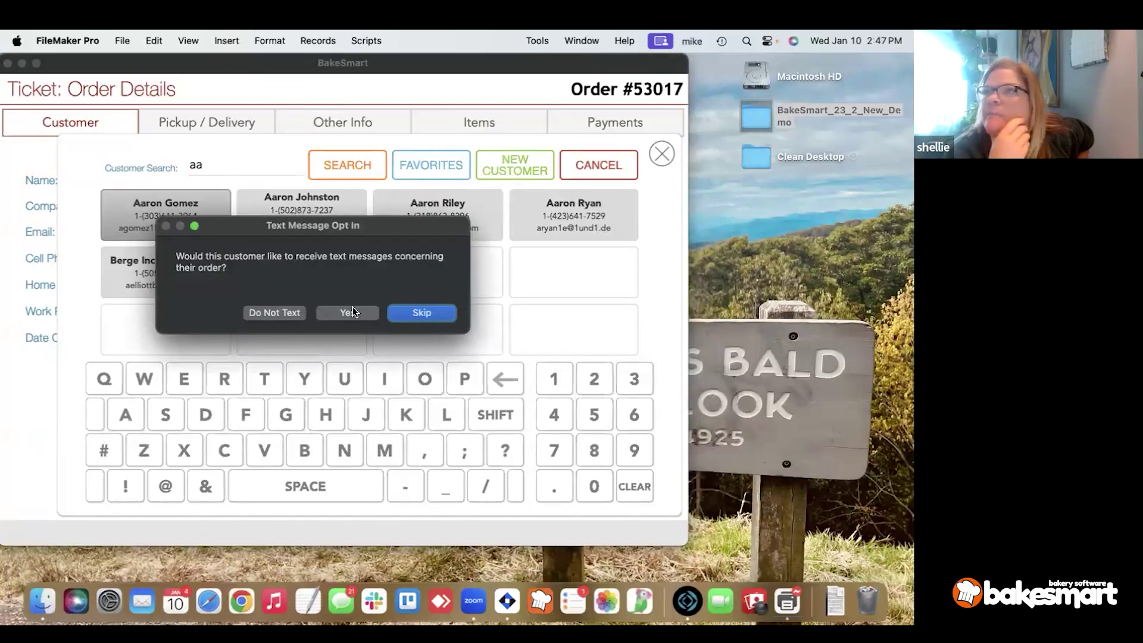
{"action": "left_click", "coordinate": [423, 313]}
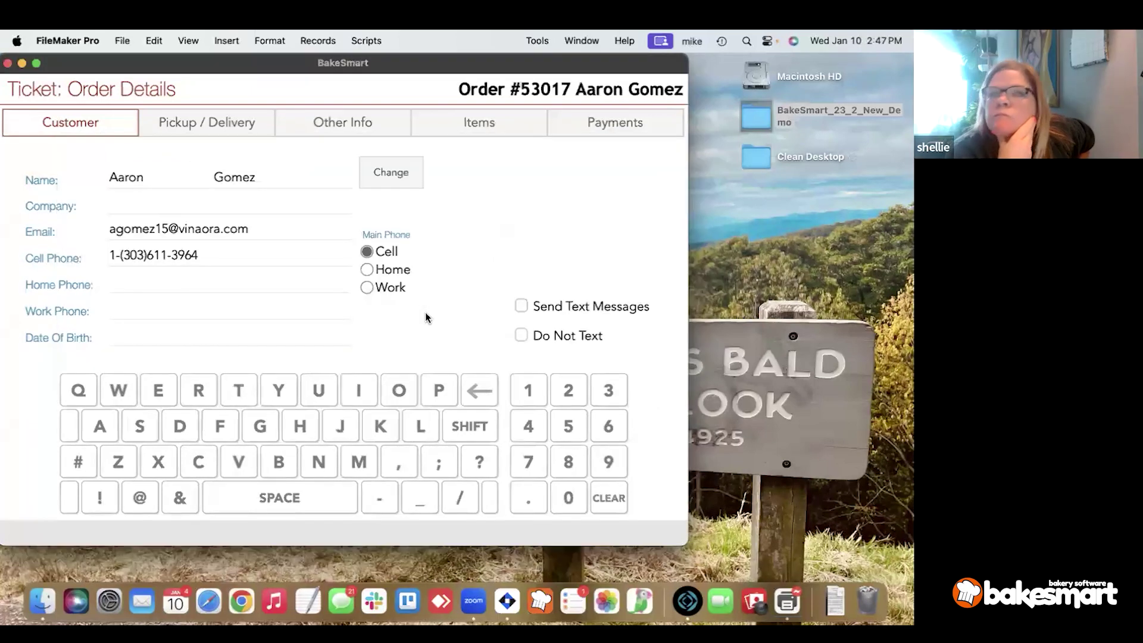
Set the pickup to Sat Jan 13/24 at 12:00 PM, then view the Other Info page.
{"action": "left_click", "coordinate": [194, 116]}
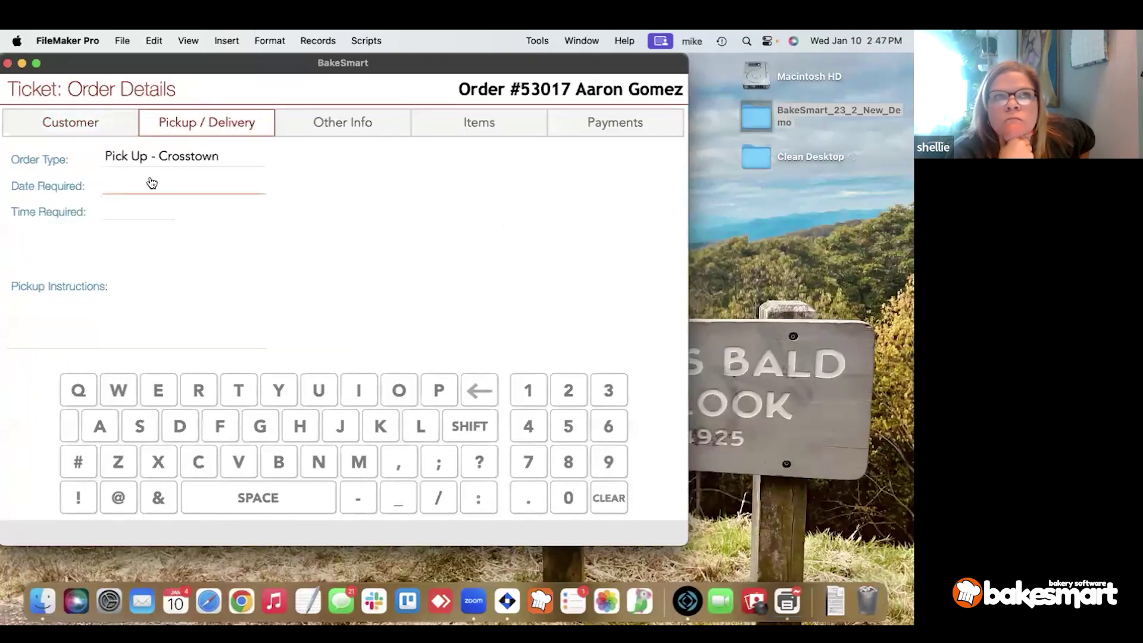
{"action": "left_click", "coordinate": [154, 187]}
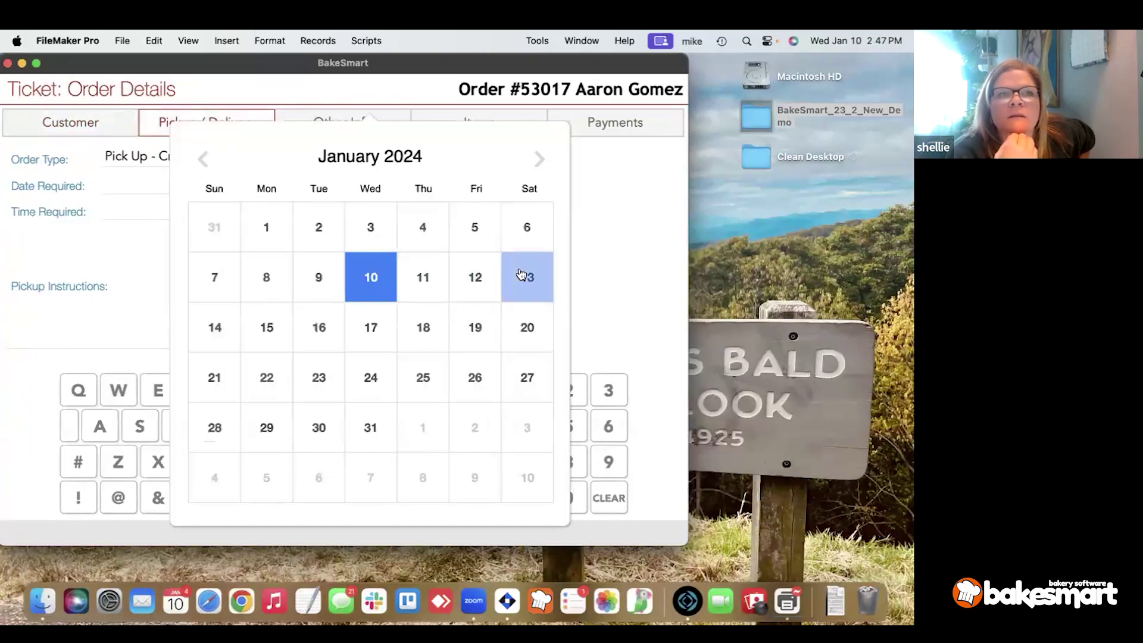
{"action": "left_click", "coordinate": [152, 216]}
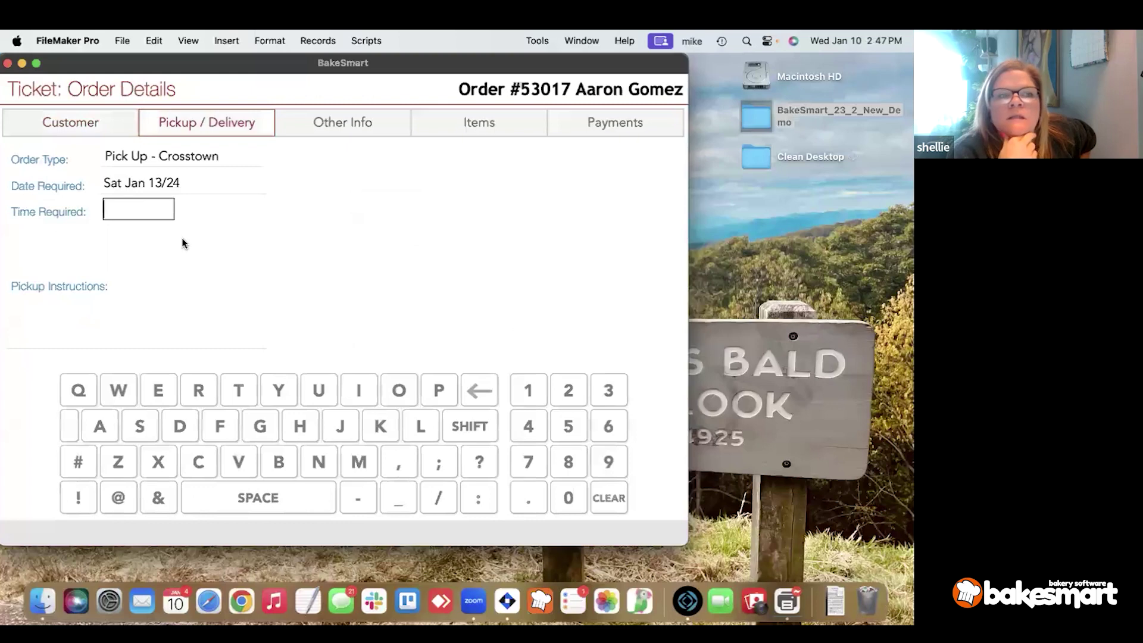
{"action": "type", "text": "12:00"}
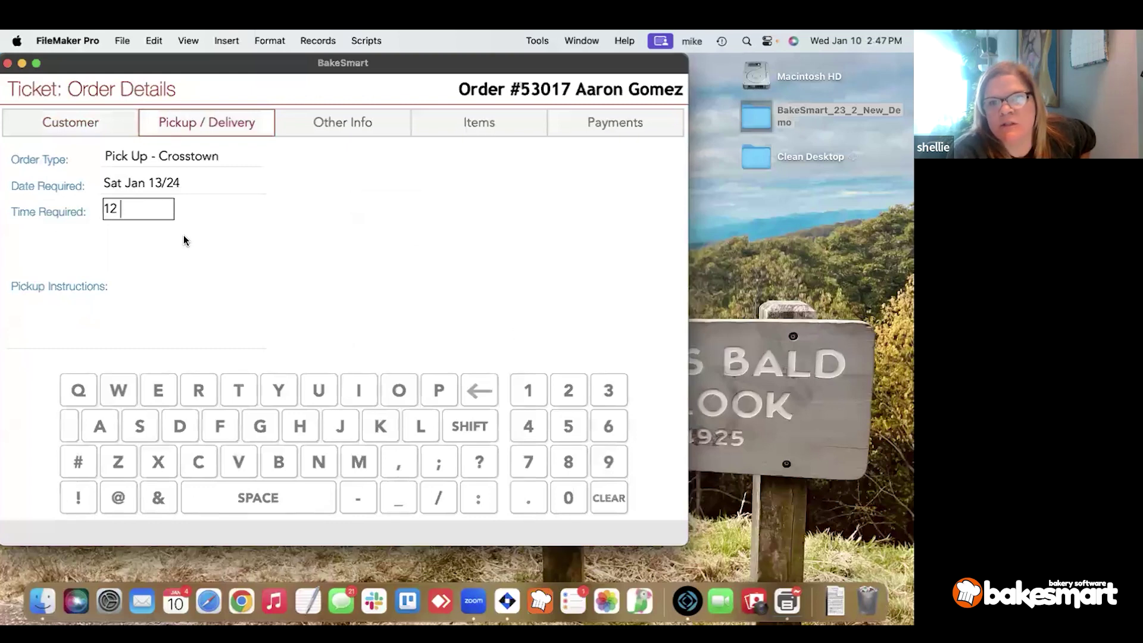
{"action": "key", "text": "Tab"}
{"action": "left_click", "coordinate": [266, 207]}
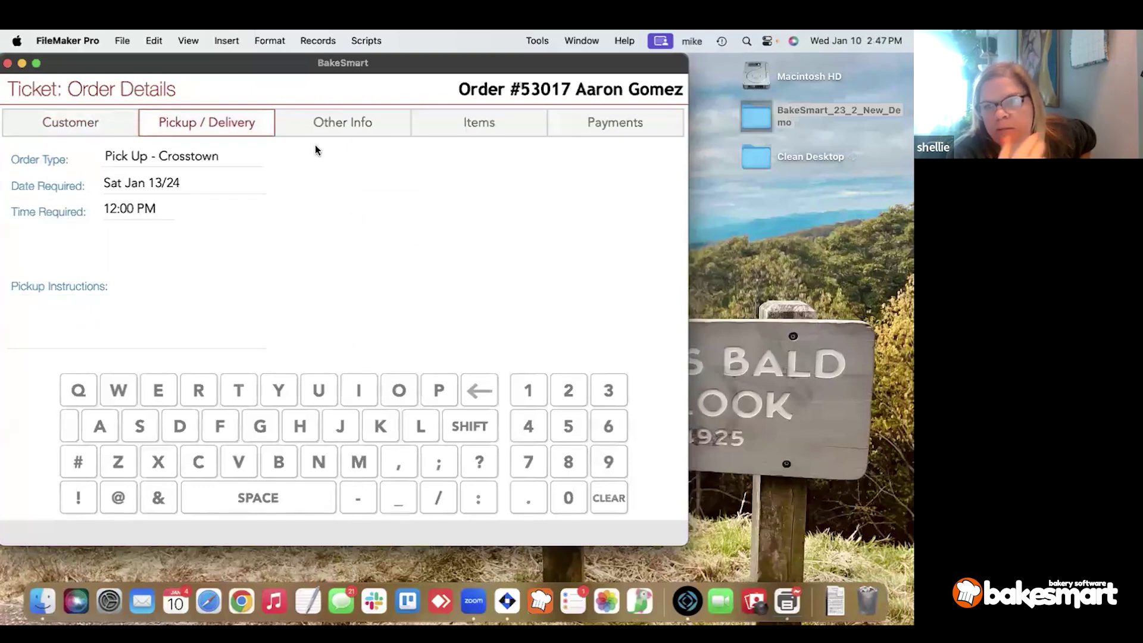
{"action": "left_click", "coordinate": [327, 128]}
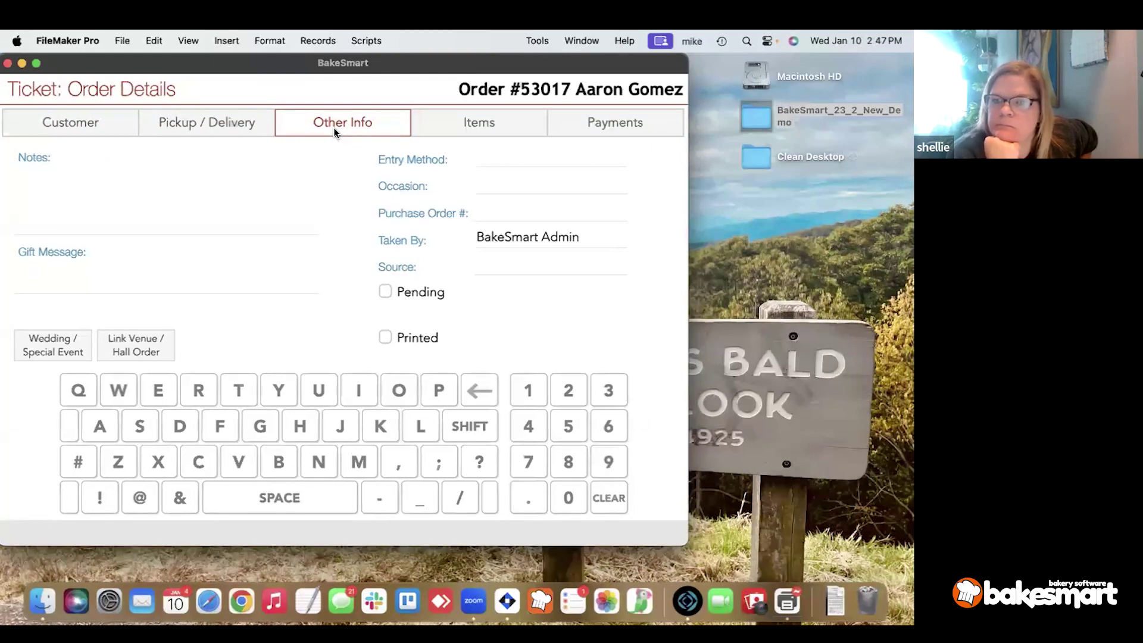
Open the order's Items list and start adding an item from the favorites screen.
{"action": "left_click", "coordinate": [458, 130]}
{"action": "left_click", "coordinate": [37, 193]}
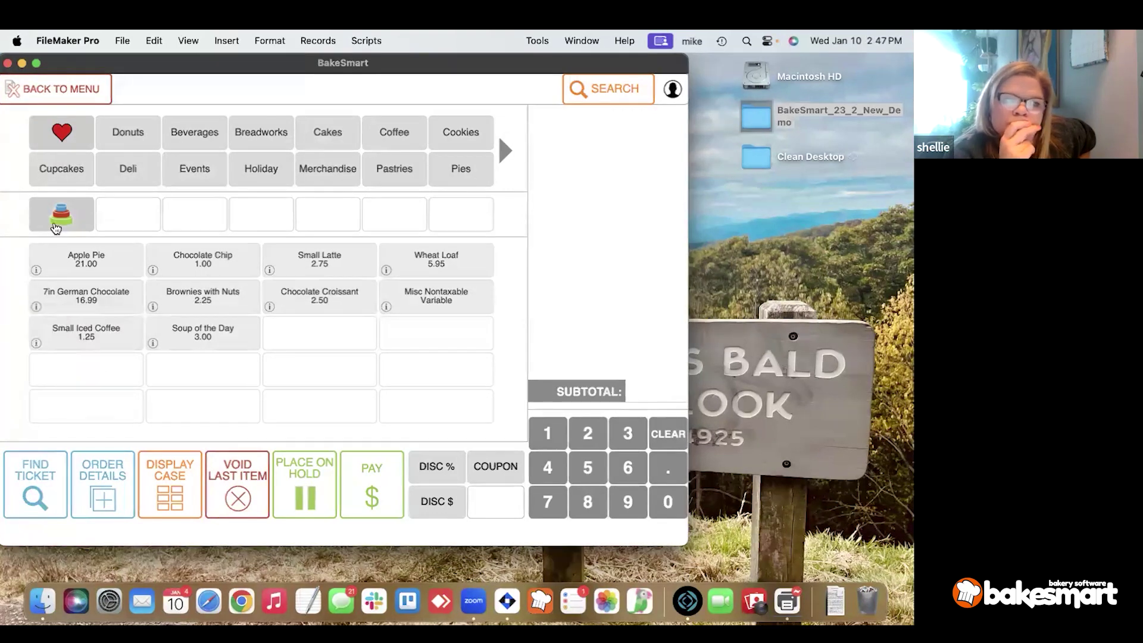
{"action": "left_click", "coordinate": [56, 225]}
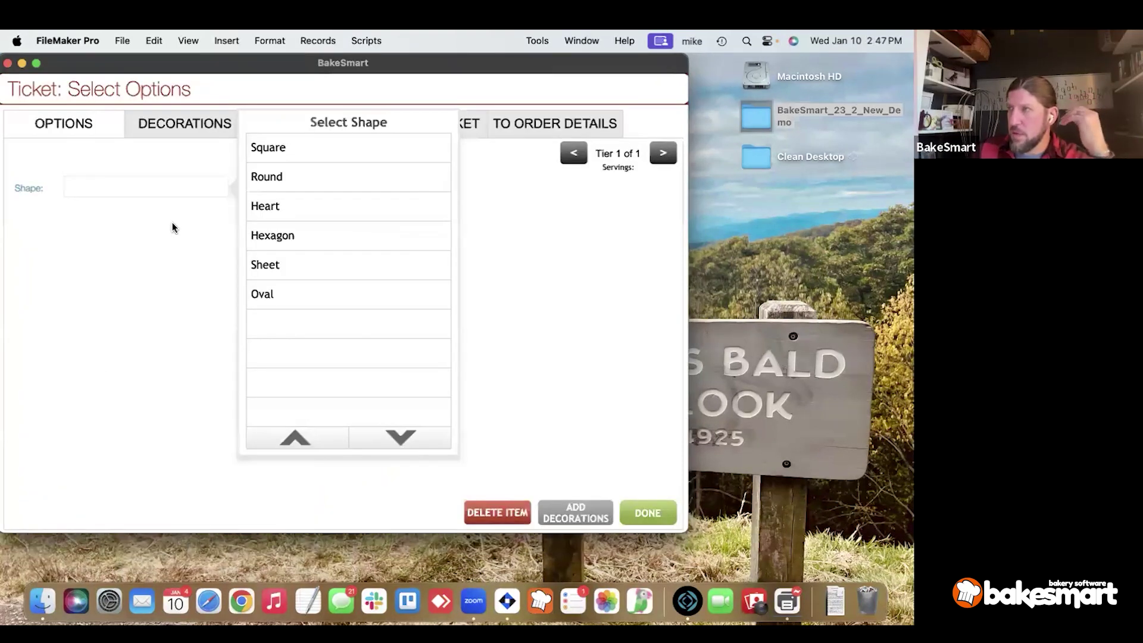
{"action": "left_click", "coordinate": [271, 192]}
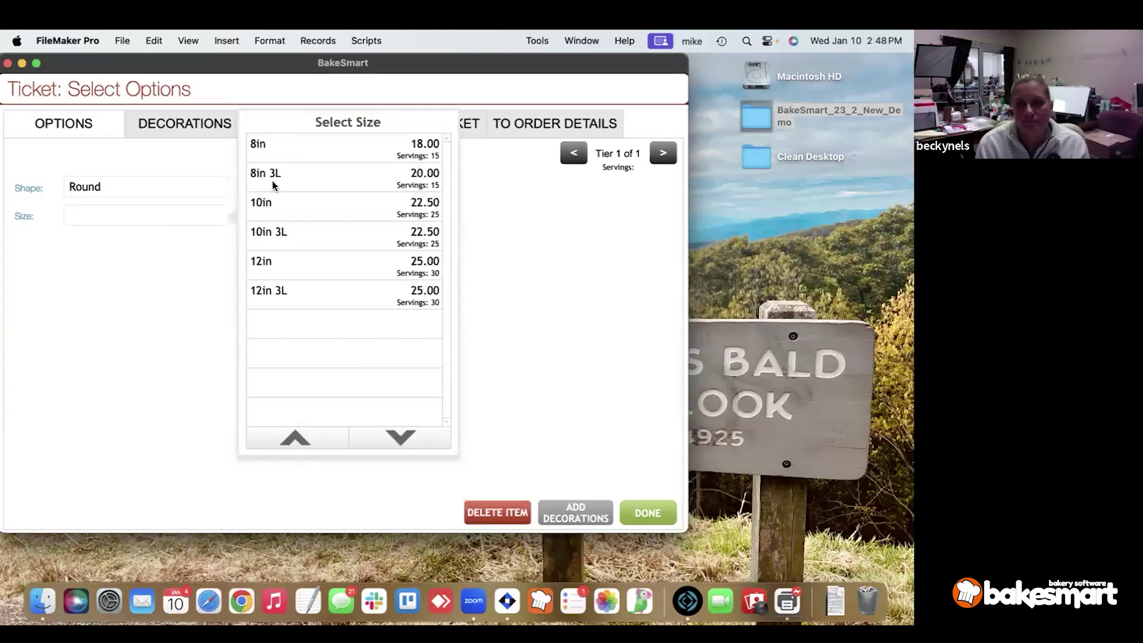
{"action": "left_click", "coordinate": [215, 217]}
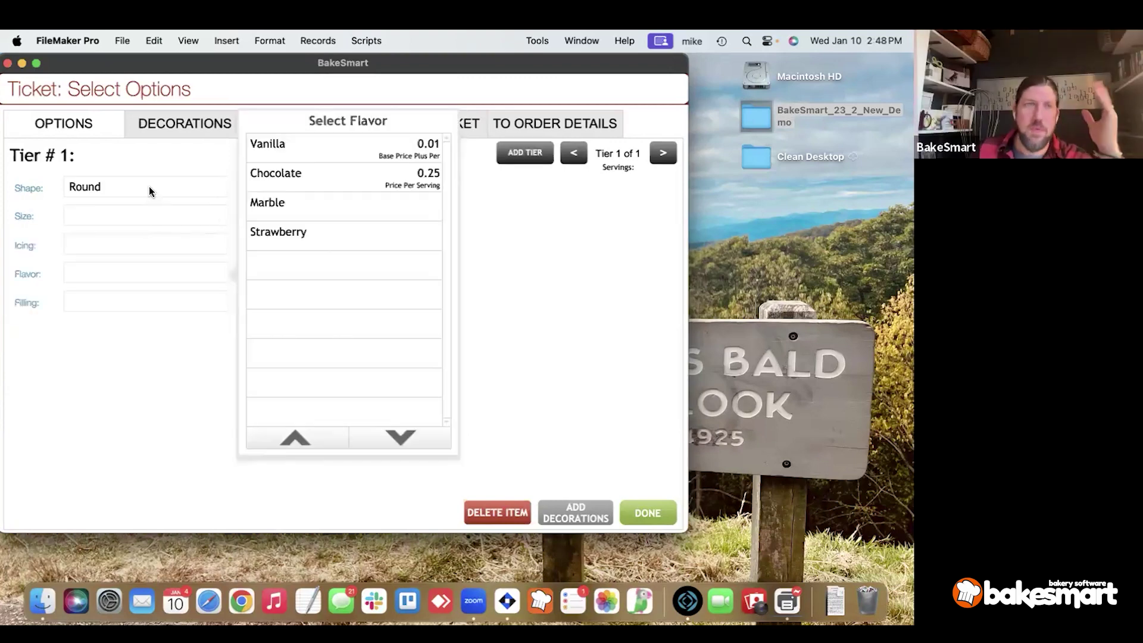
{"action": "left_click", "coordinate": [149, 189]}
{"action": "left_click", "coordinate": [254, 187]}
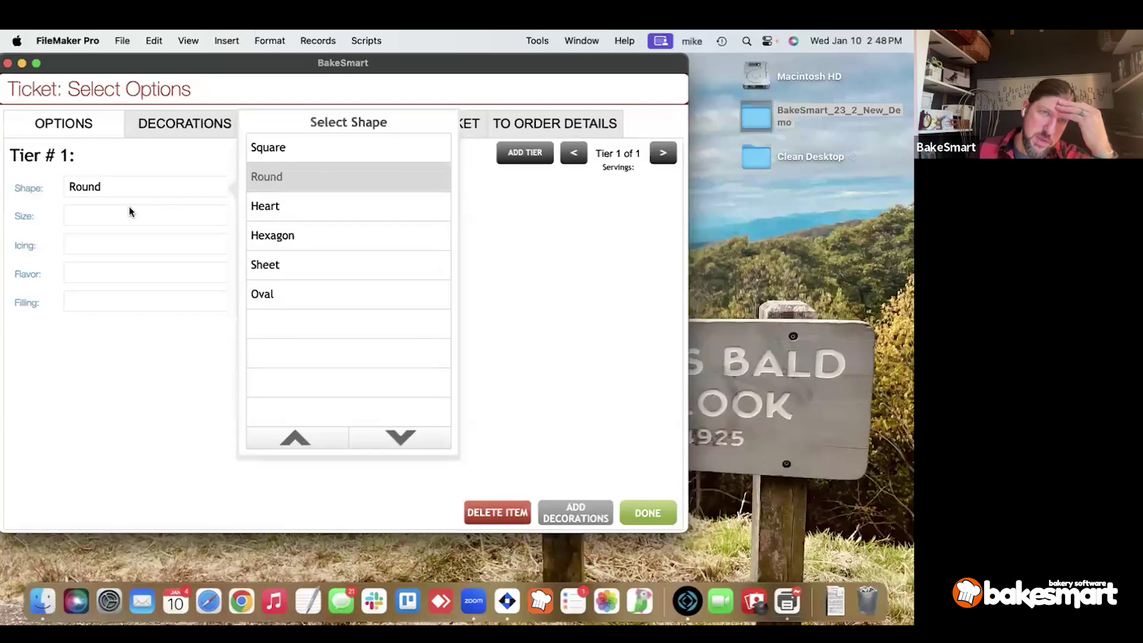
{"action": "left_click", "coordinate": [513, 506]}
{"action": "left_click", "coordinate": [347, 313]}
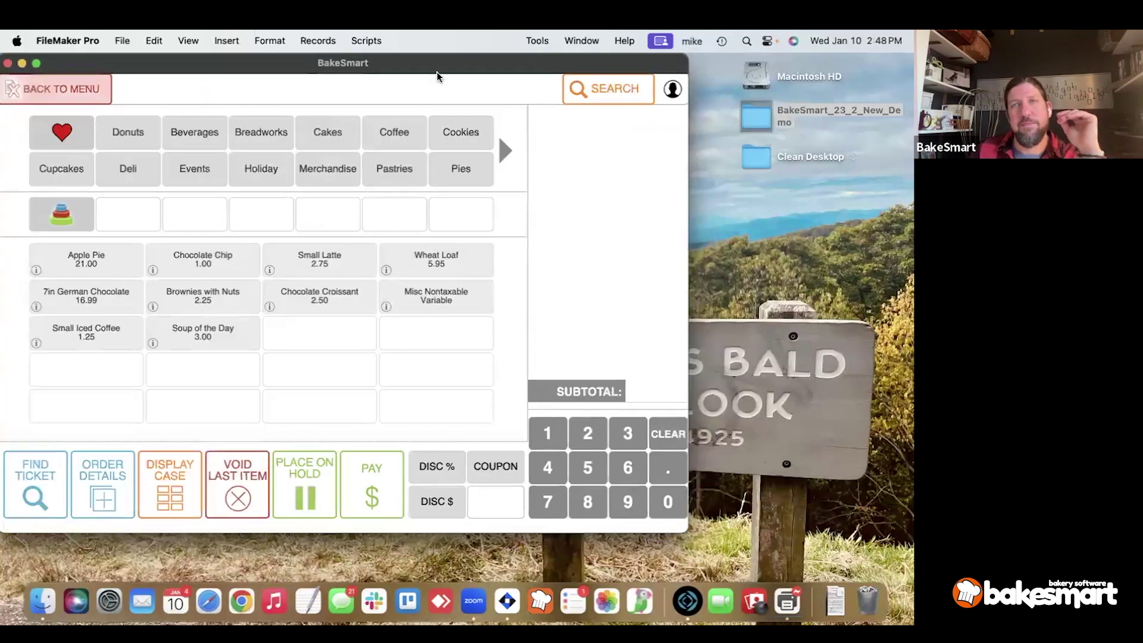
Update the station's settings and its POS product list from the POS Manager Menu.
{"action": "left_click", "coordinate": [57, 88]}
{"action": "left_click", "coordinate": [665, 92]}
{"action": "left_click", "coordinate": [566, 263]}
{"action": "left_click", "coordinate": [562, 153]}
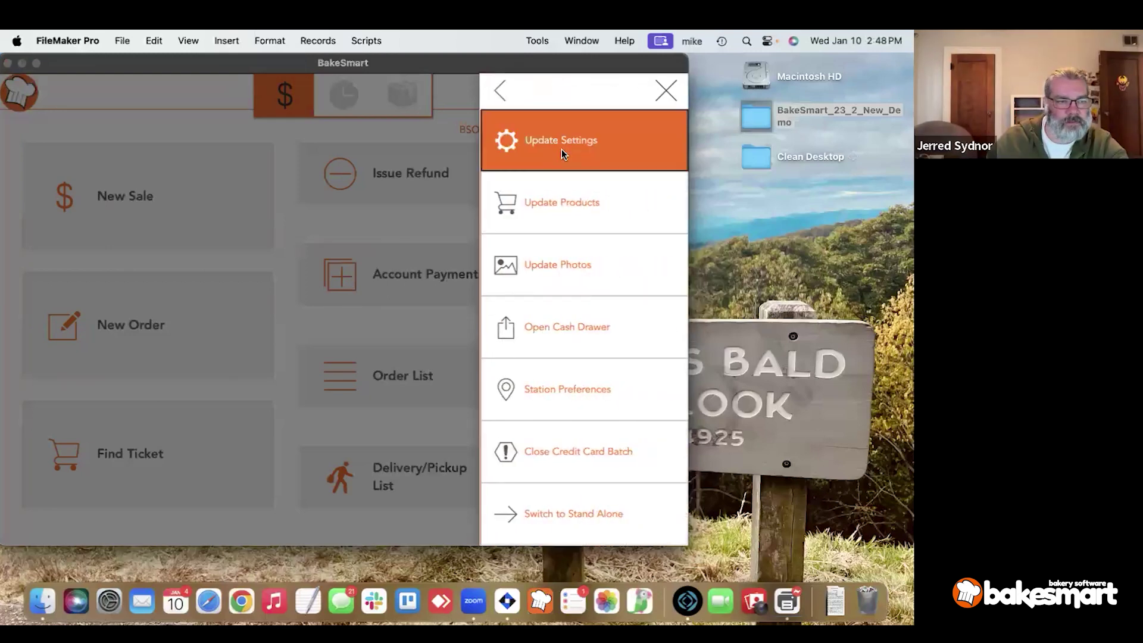
{"action": "key", "text": "Return"}
{"action": "left_click", "coordinate": [665, 93]}
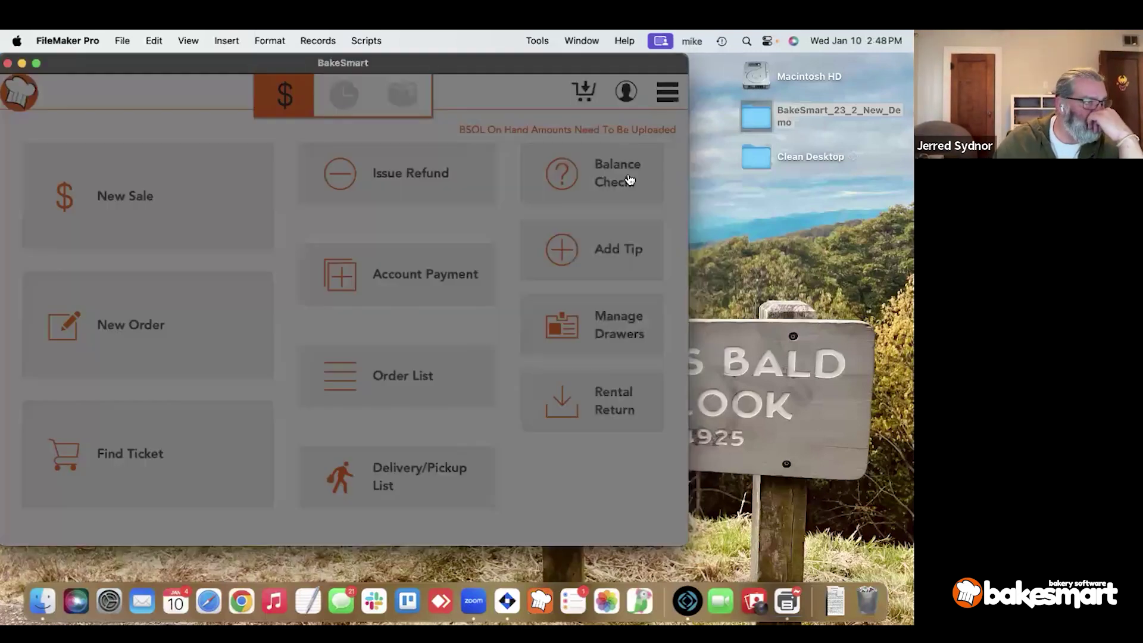
{"action": "left_click", "coordinate": [589, 262]}
{"action": "left_click", "coordinate": [594, 208]}
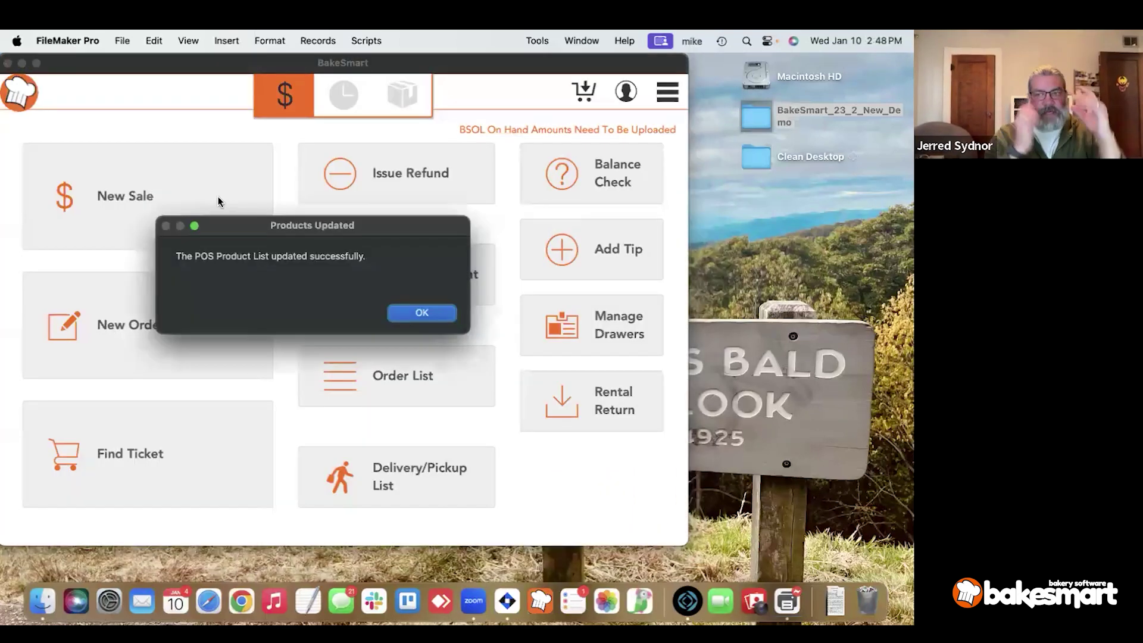
{"action": "key", "text": "Return"}
Start a new sale ticket, logging in with the password.
{"action": "left_click", "coordinate": [145, 198]}
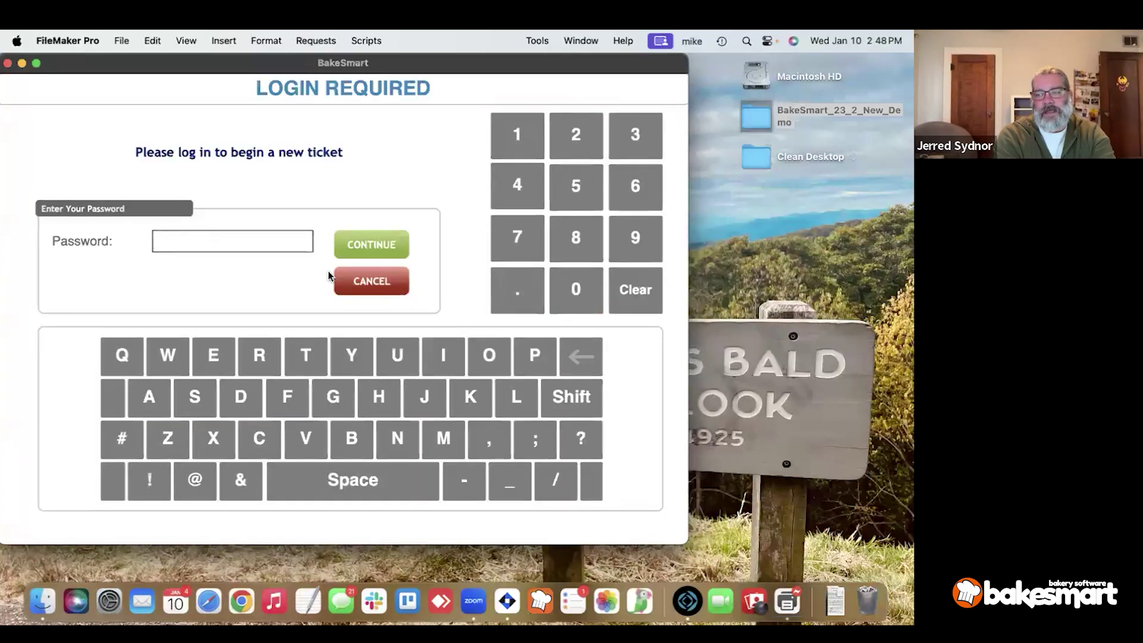
{"action": "type", "text": "12"}
{"action": "key", "text": "Return"}
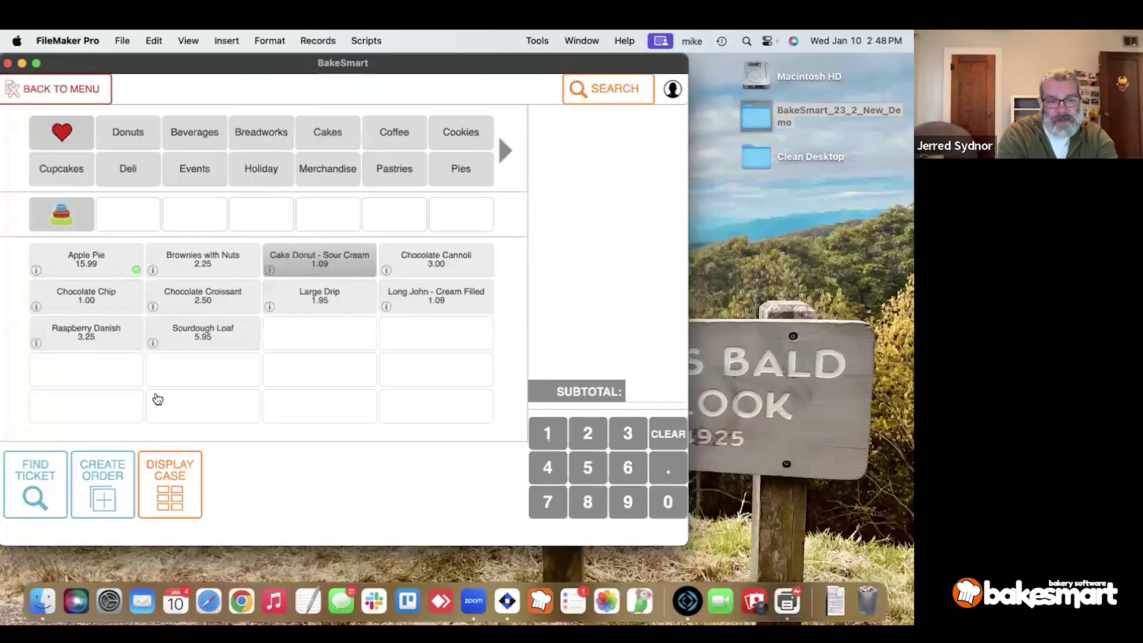
Create an order from the ticket and attach the searched customer, skipping the text opt-in.
{"action": "left_click", "coordinate": [118, 457]}
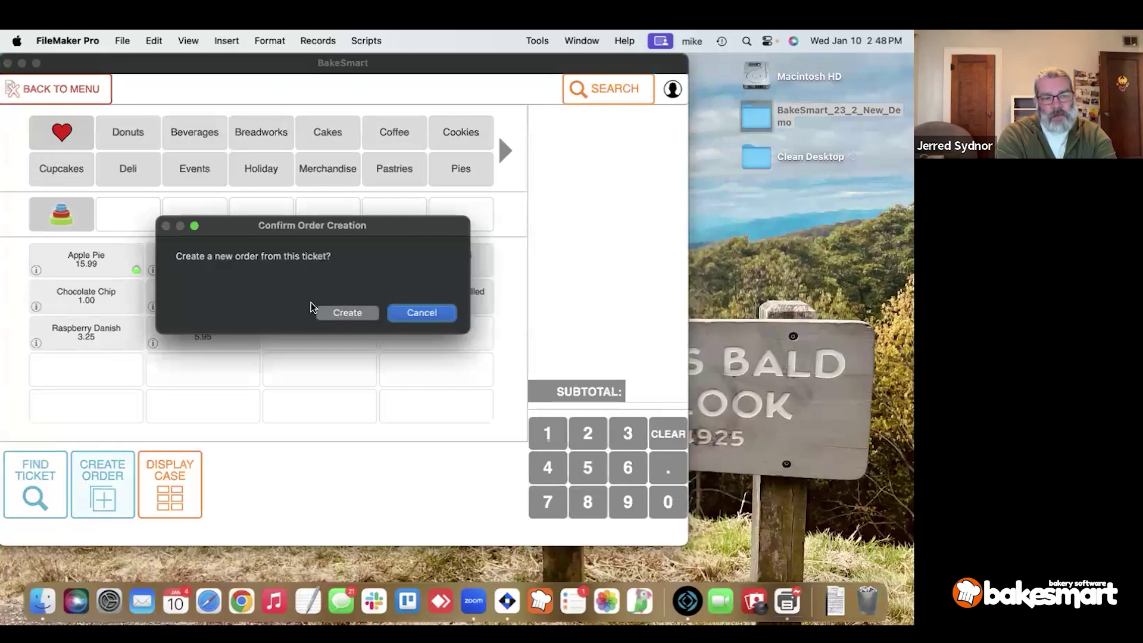
{"action": "left_click", "coordinate": [340, 313]}
{"action": "type", "text": "aa"}
{"action": "left_click", "coordinate": [339, 175]}
{"action": "left_click", "coordinate": [230, 215]}
{"action": "left_click", "coordinate": [402, 313]}
Set order type Pick Up - Crosstown, pickup date January 13 and time 1:00 PM.
{"action": "left_click", "coordinate": [250, 122]}
{"action": "left_click", "coordinate": [193, 156]}
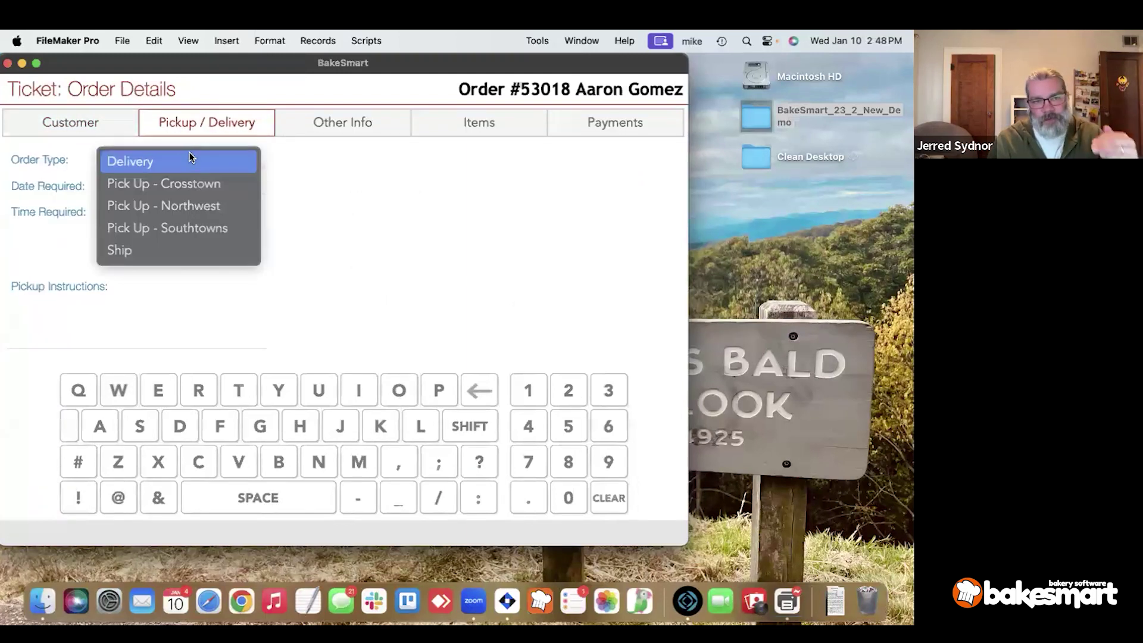
{"action": "left_click", "coordinate": [179, 184]}
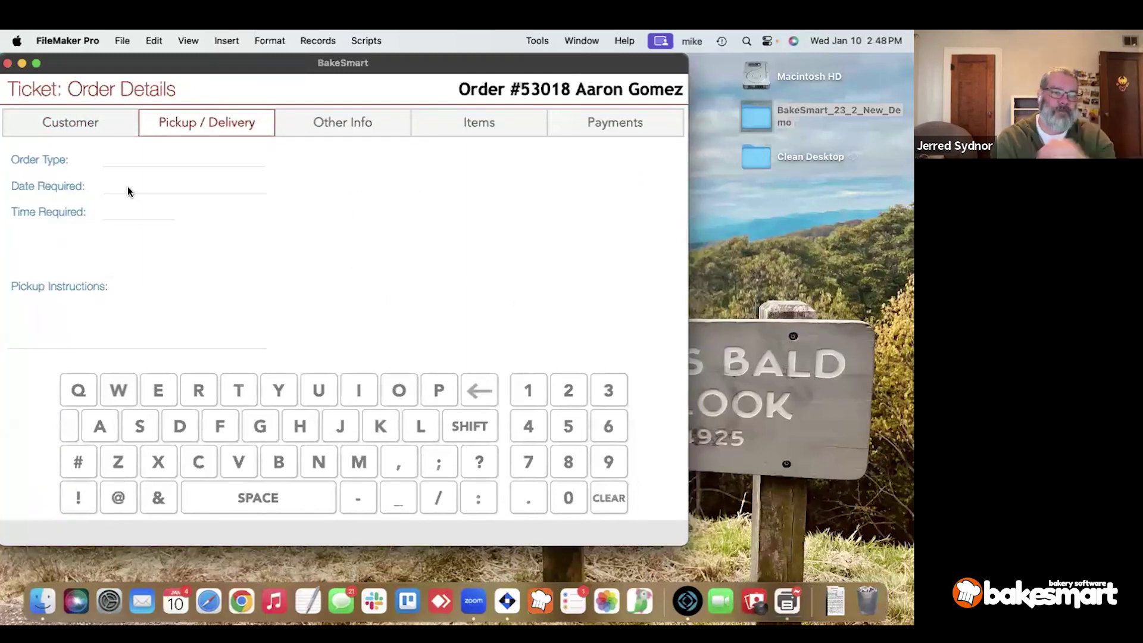
{"action": "left_click", "coordinate": [528, 283]}
{"action": "left_click", "coordinate": [122, 213]}
{"action": "type", "text": "1 pm"}
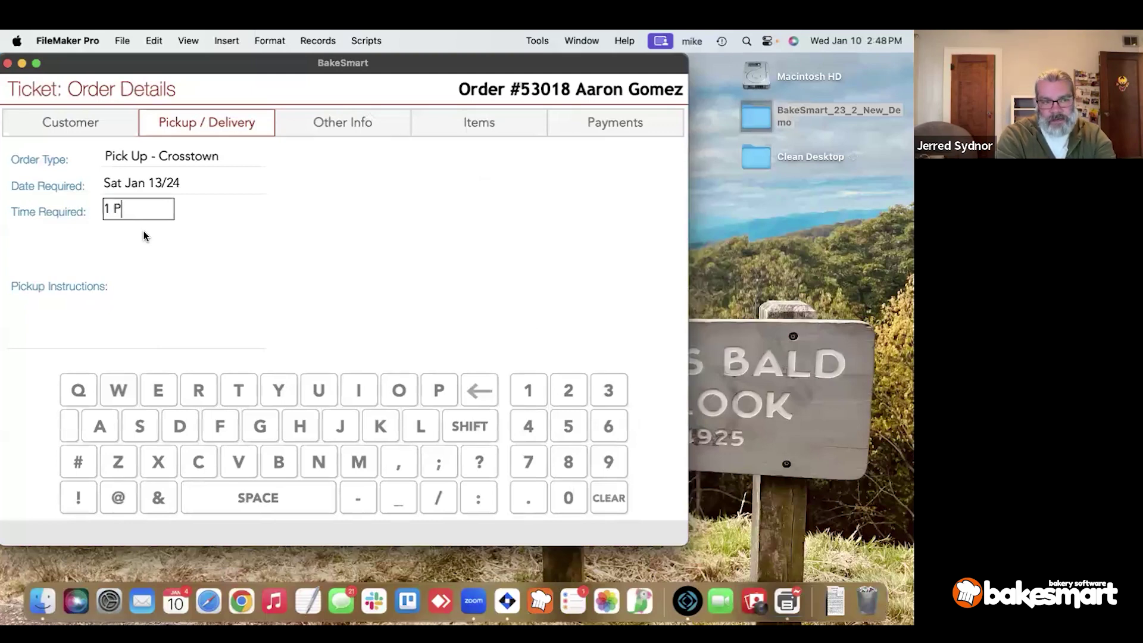
{"action": "key", "text": "Tab"}
Add a new layered cake item to the order's items.
{"action": "left_click", "coordinate": [357, 125]}
{"action": "left_click", "coordinate": [442, 123]}
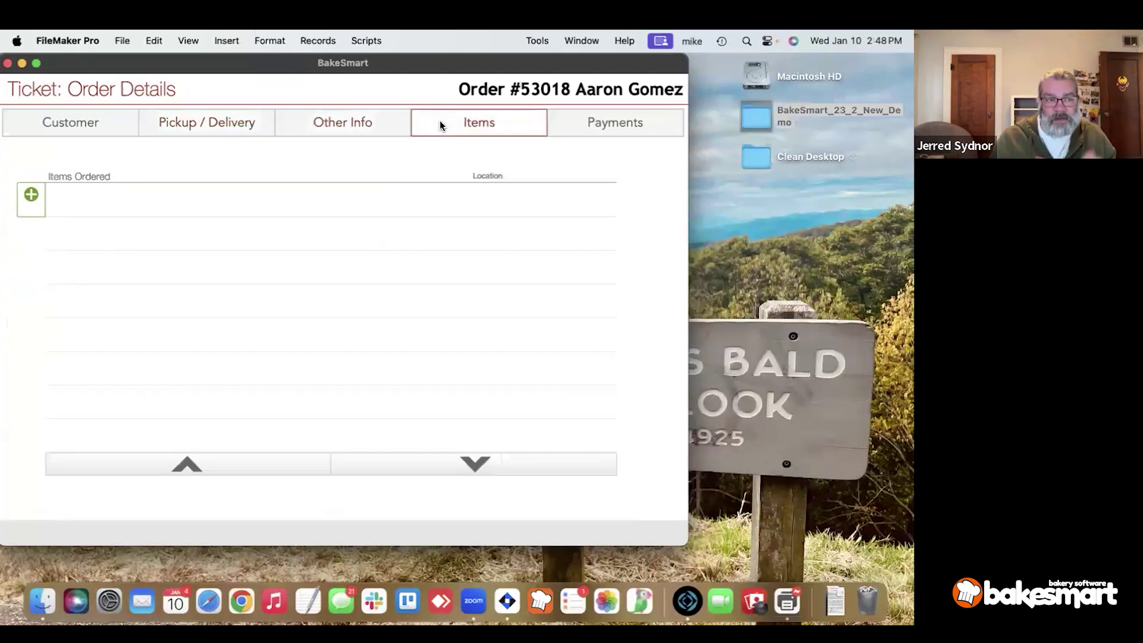
{"action": "left_click", "coordinate": [32, 197]}
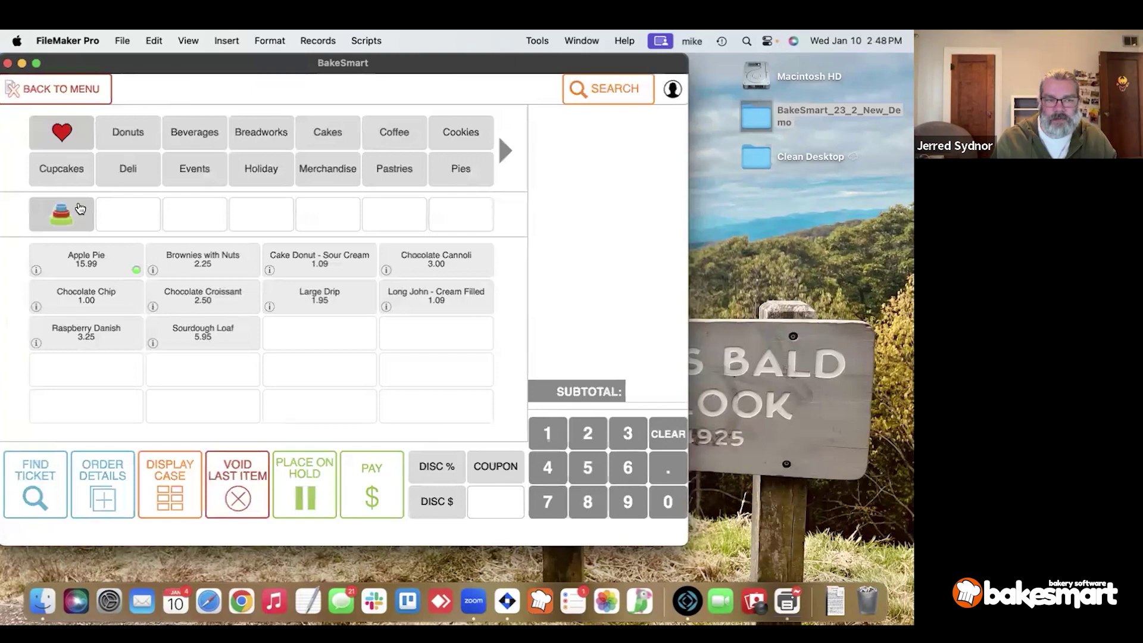
{"action": "left_click", "coordinate": [70, 212]}
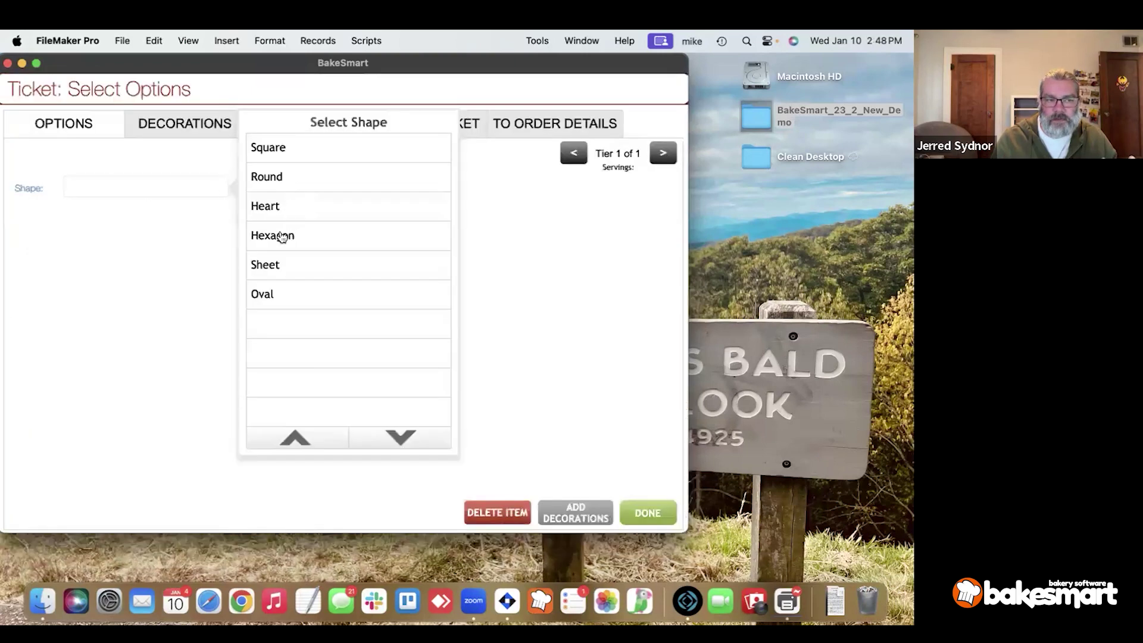
Make the cake a sheet in Chocolate flavor with Chocolate Buttercream filling and icing.
{"action": "left_click", "coordinate": [275, 269]}
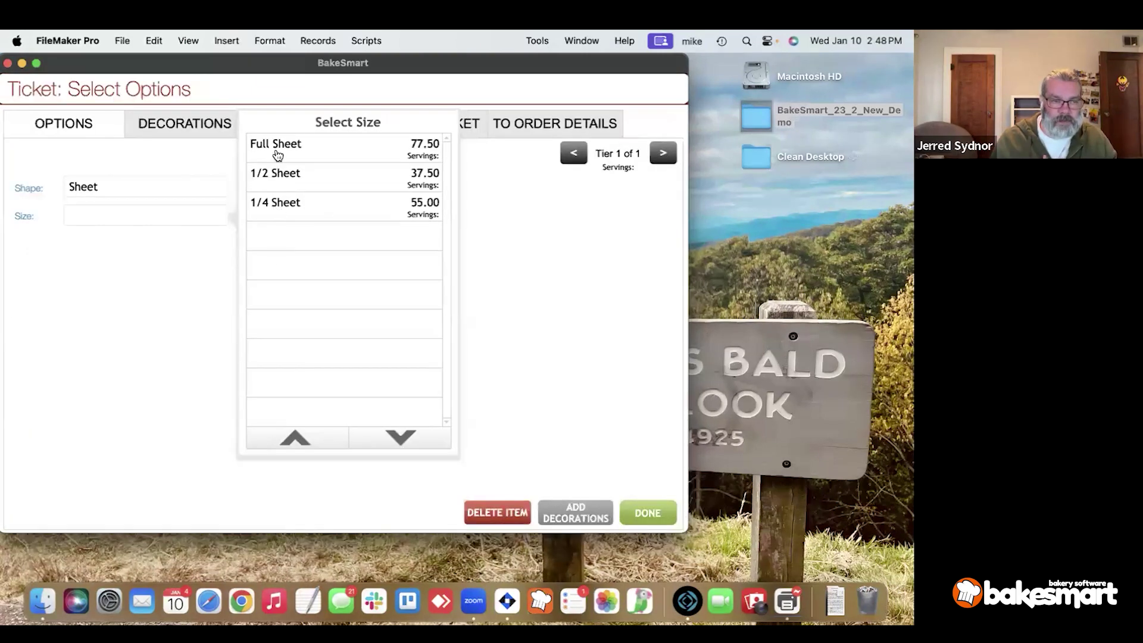
{"action": "left_click", "coordinate": [276, 147]}
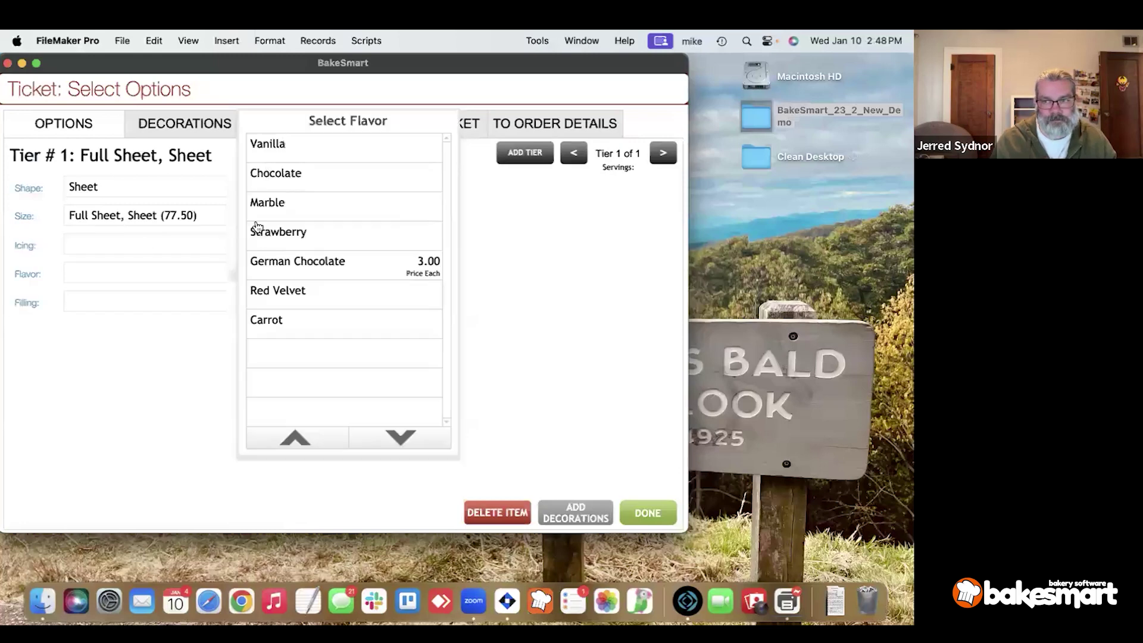
{"action": "left_click", "coordinate": [266, 180]}
{"action": "left_click", "coordinate": [267, 191]}
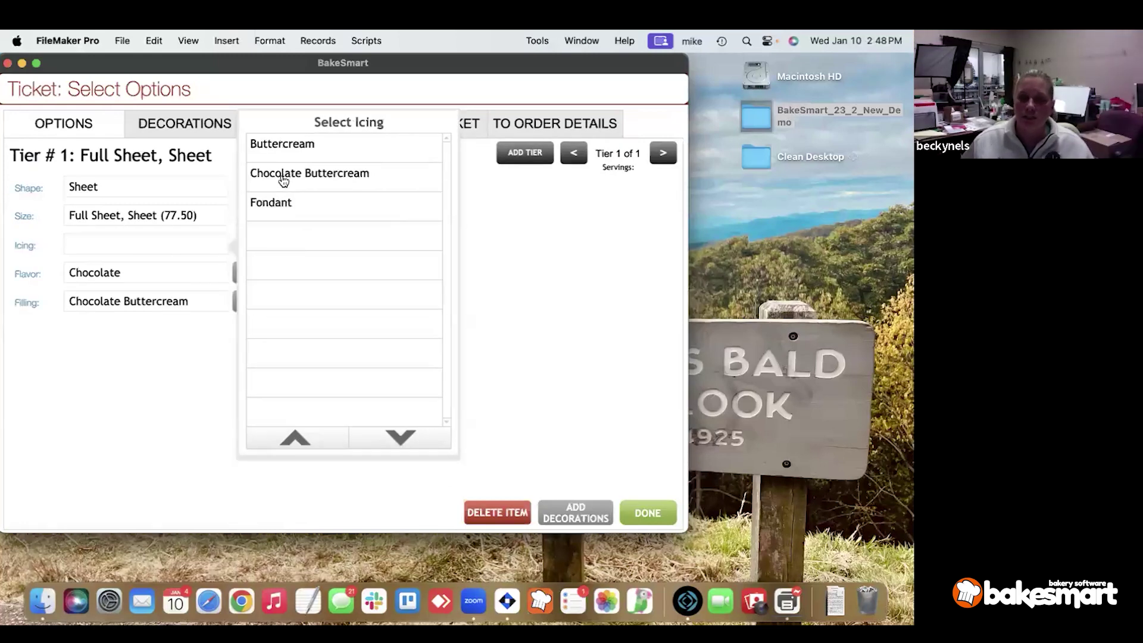
{"action": "left_click", "coordinate": [283, 180]}
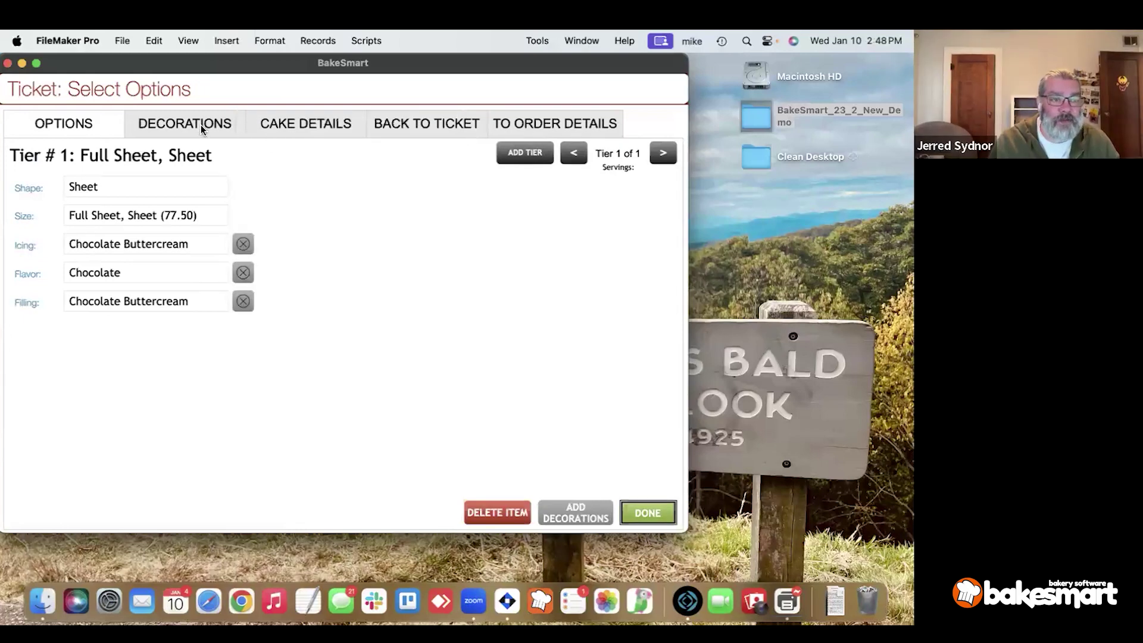
Change the cake size to 1/2 Sheet.
{"action": "left_click", "coordinate": [203, 126]}
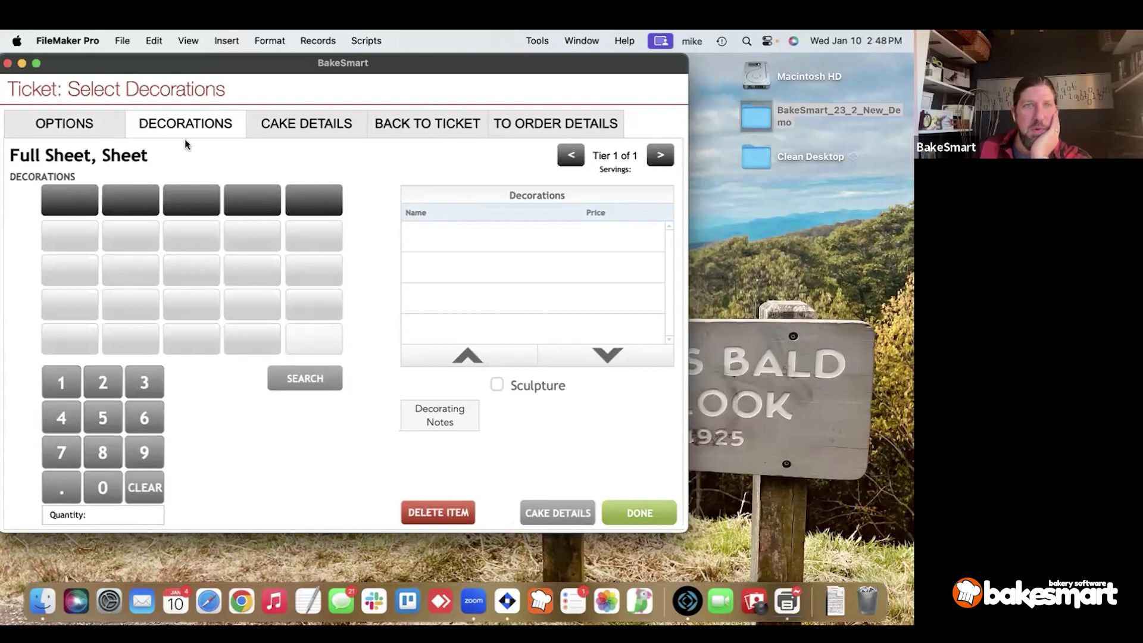
{"action": "left_click", "coordinate": [97, 124]}
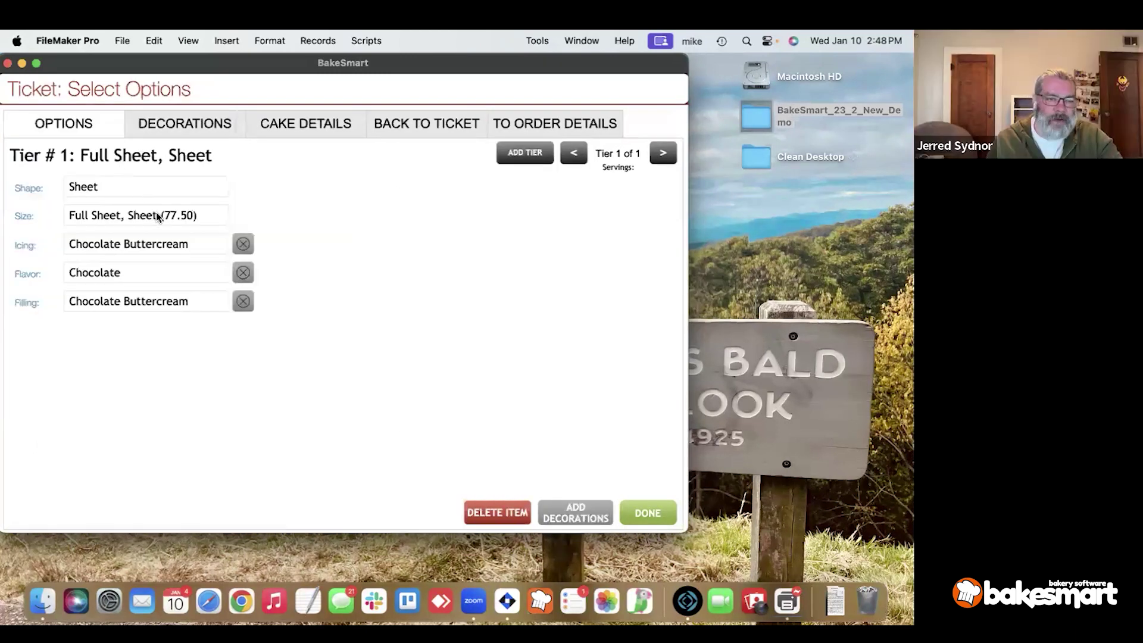
{"action": "left_click", "coordinate": [111, 215]}
{"action": "left_click", "coordinate": [283, 176]}
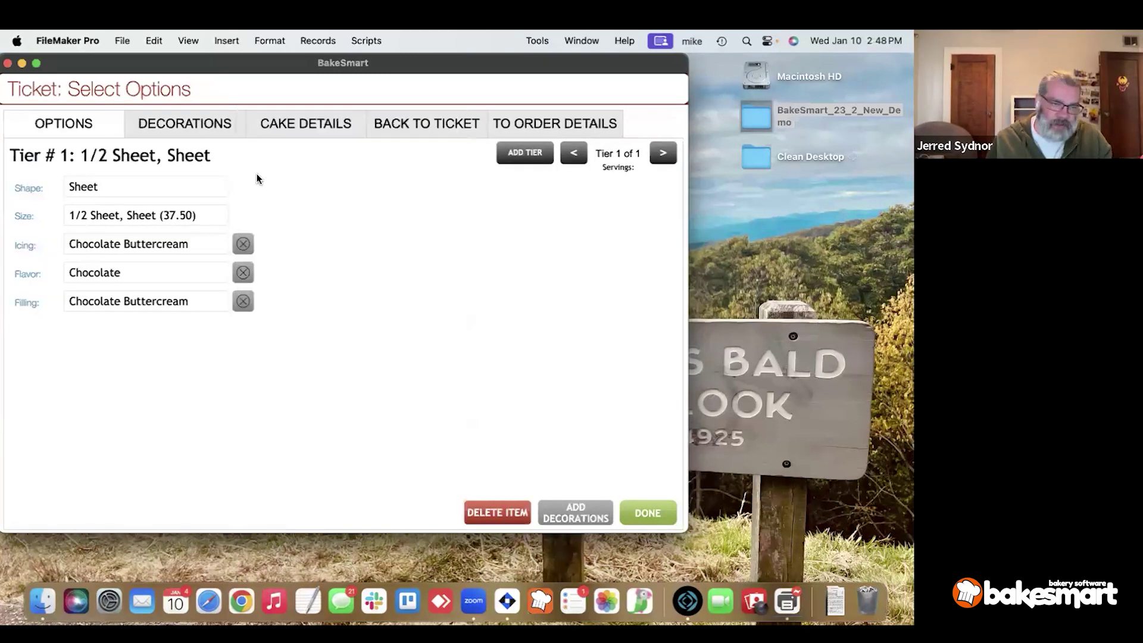
Add the Basic Cars decoration and the Kid Cake Kits Minion Beach Party kit.
{"action": "left_click", "coordinate": [183, 127]}
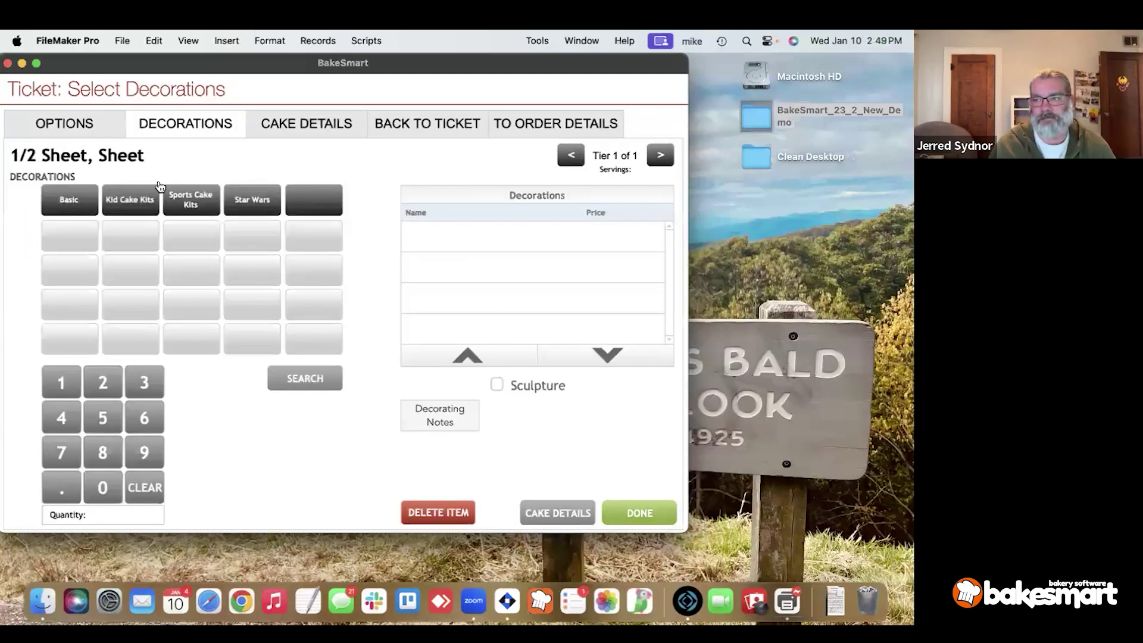
{"action": "left_click", "coordinate": [80, 205]}
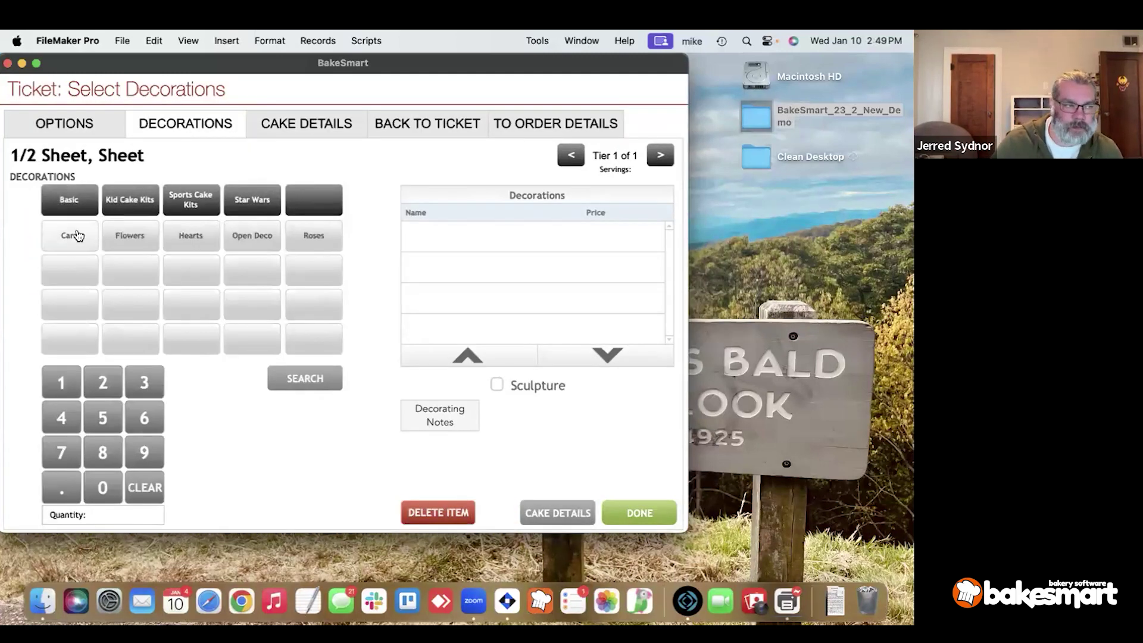
{"action": "left_click", "coordinate": [76, 235]}
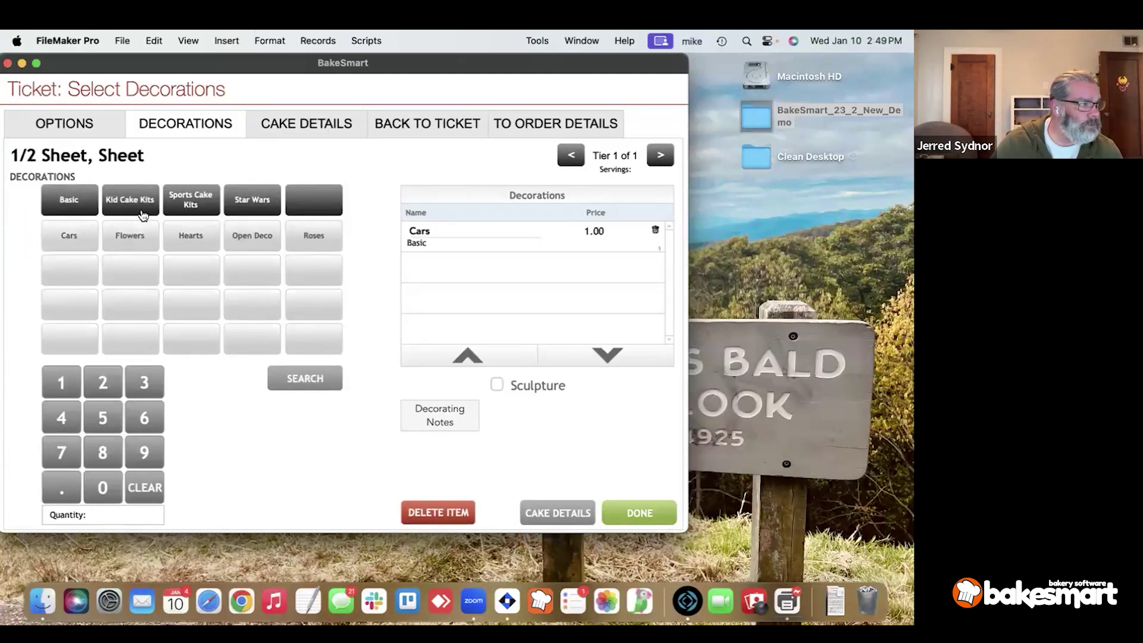
{"action": "left_click", "coordinate": [143, 214]}
{"action": "left_click", "coordinate": [138, 235]}
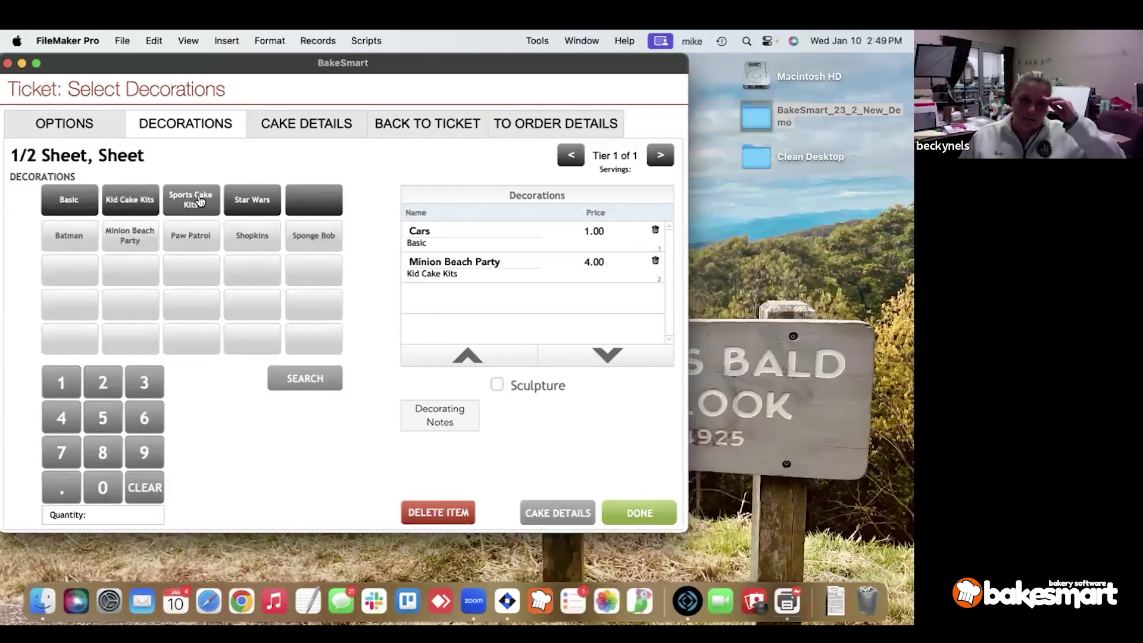
Enter notes 'deco notes', inscription 'writing words' and occasion 'b day', then return to the ticket.
{"action": "left_click", "coordinate": [304, 137]}
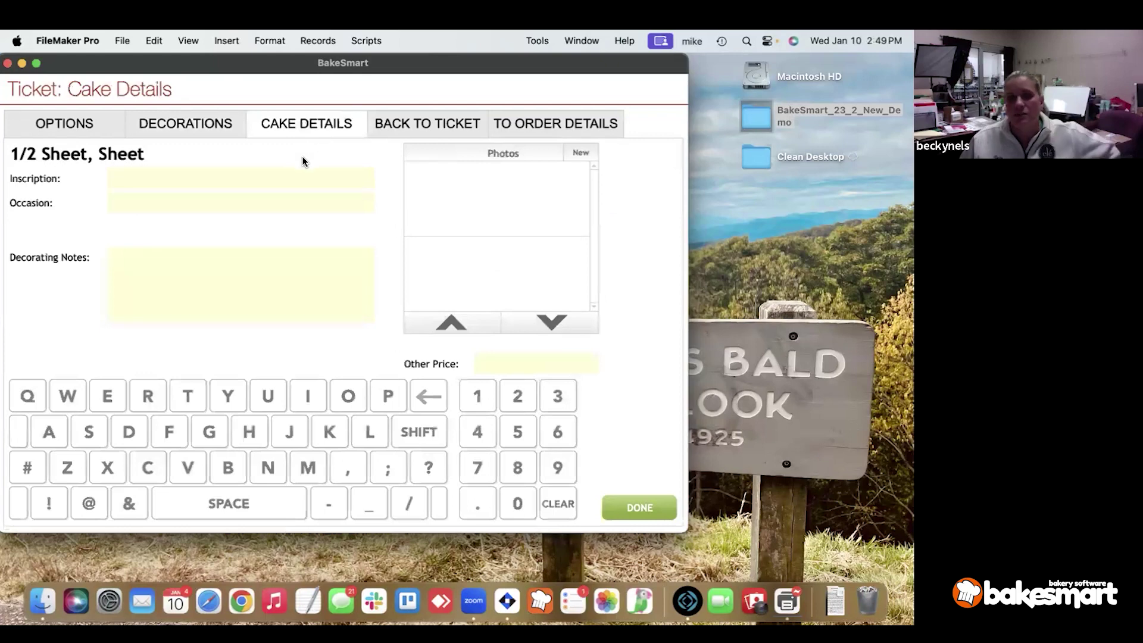
{"action": "left_click", "coordinate": [225, 286]}
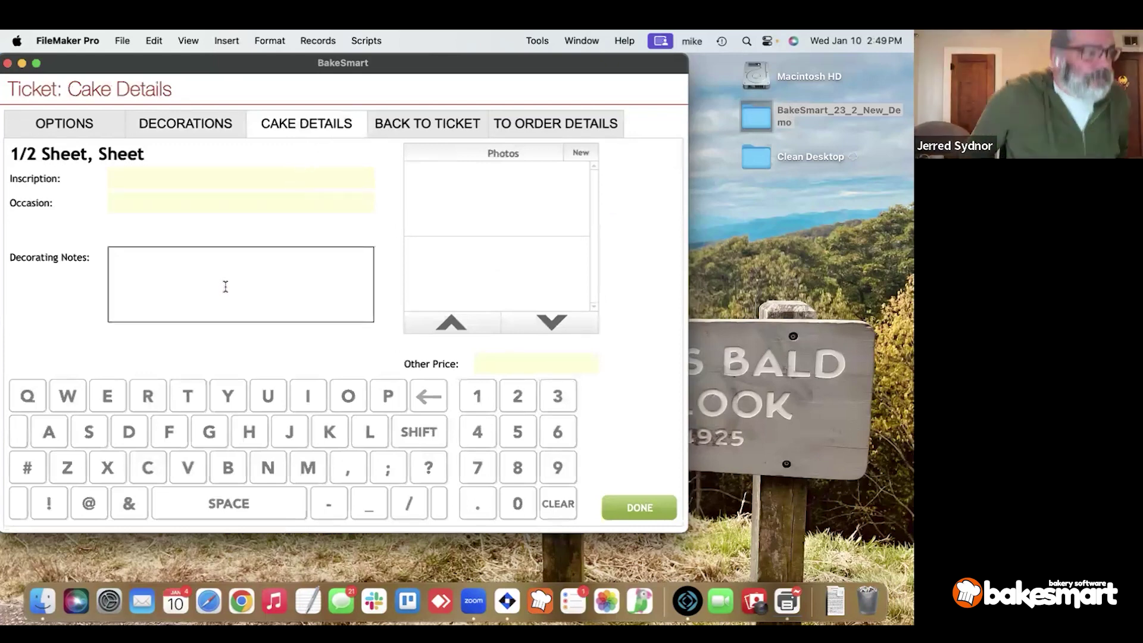
{"action": "type", "text": "deco notes"}
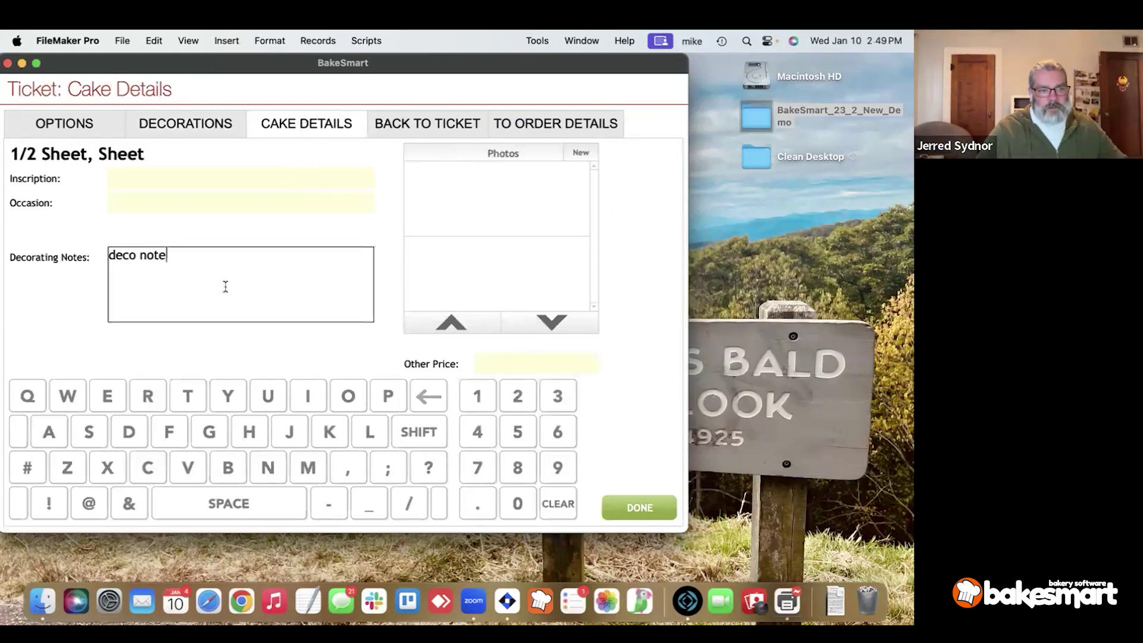
{"action": "left_click", "coordinate": [170, 183]}
{"action": "type", "text": "writing words"}
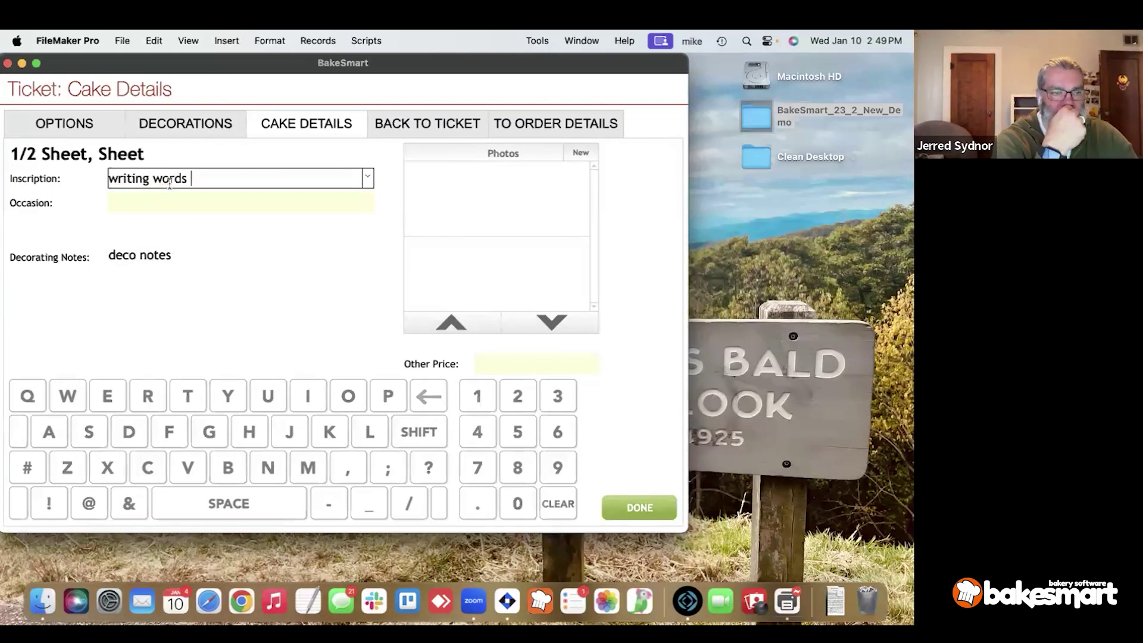
{"action": "key", "text": "Tab"}
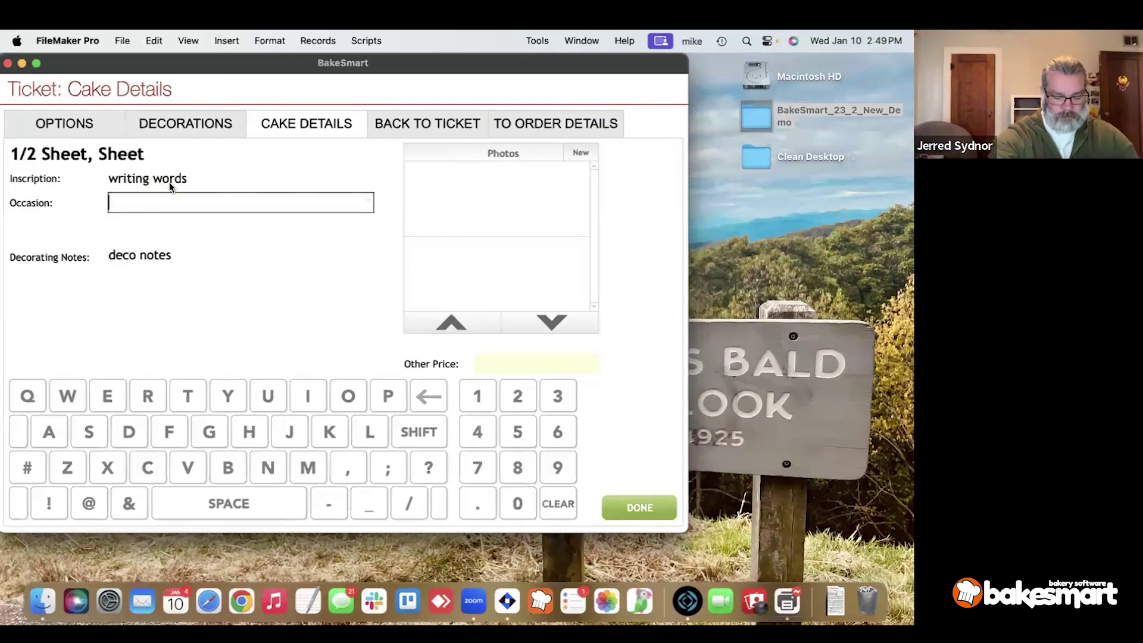
{"action": "type", "text": "b day"}
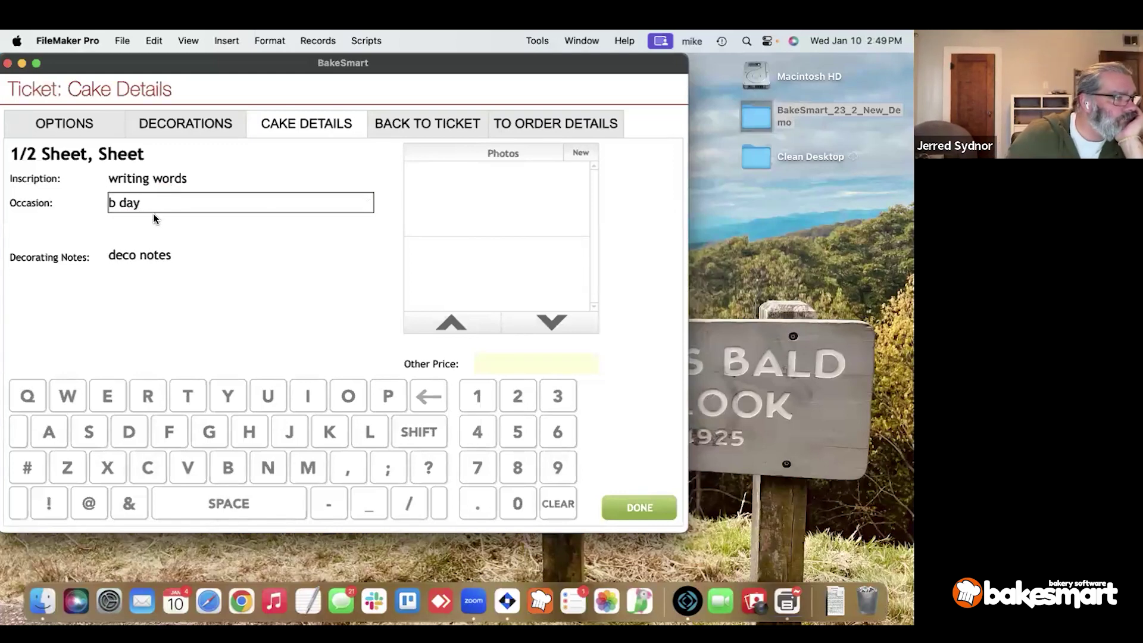
{"action": "left_click", "coordinate": [154, 222]}
{"action": "left_click", "coordinate": [412, 131]}
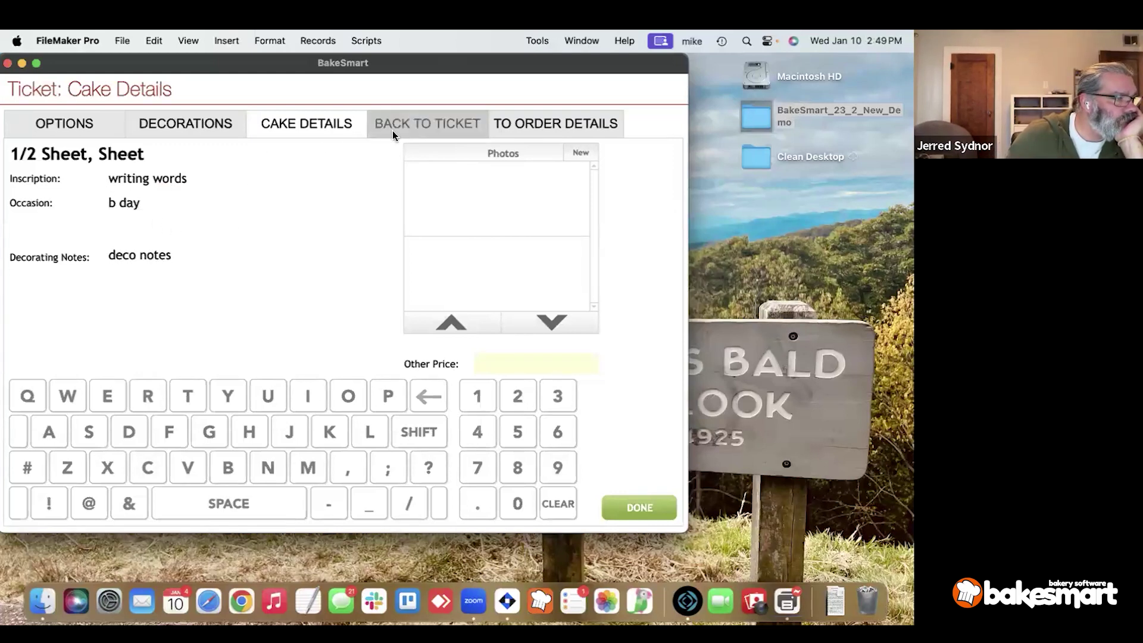
Open the order details and look over the payment totals and the 1/2 sheet cake item.
{"action": "left_click", "coordinate": [102, 483]}
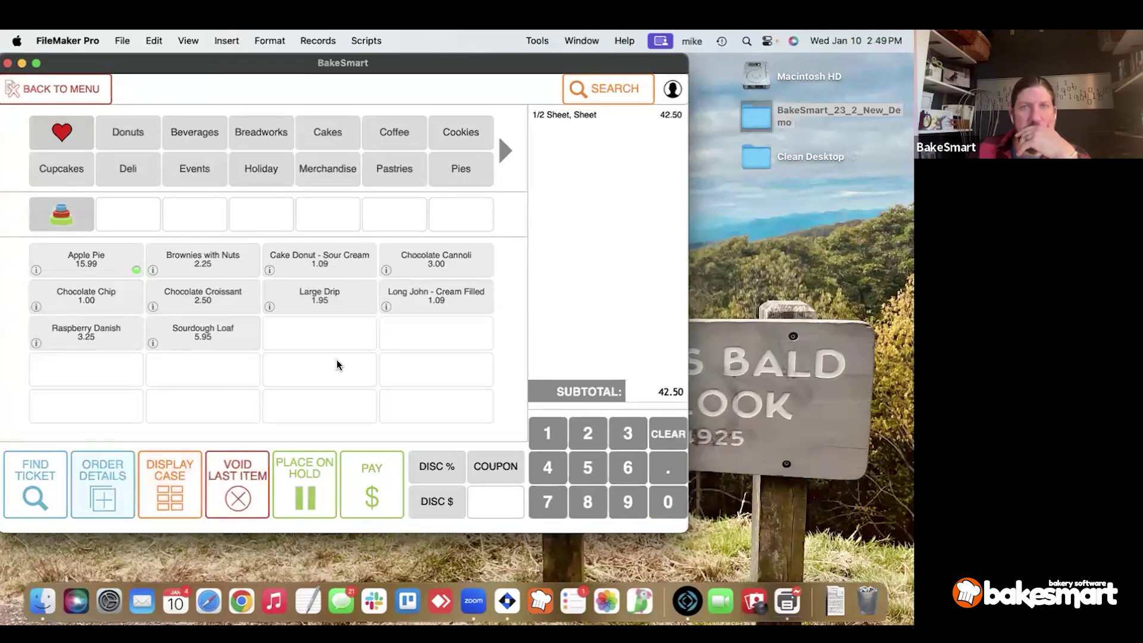
{"action": "left_click", "coordinate": [582, 127]}
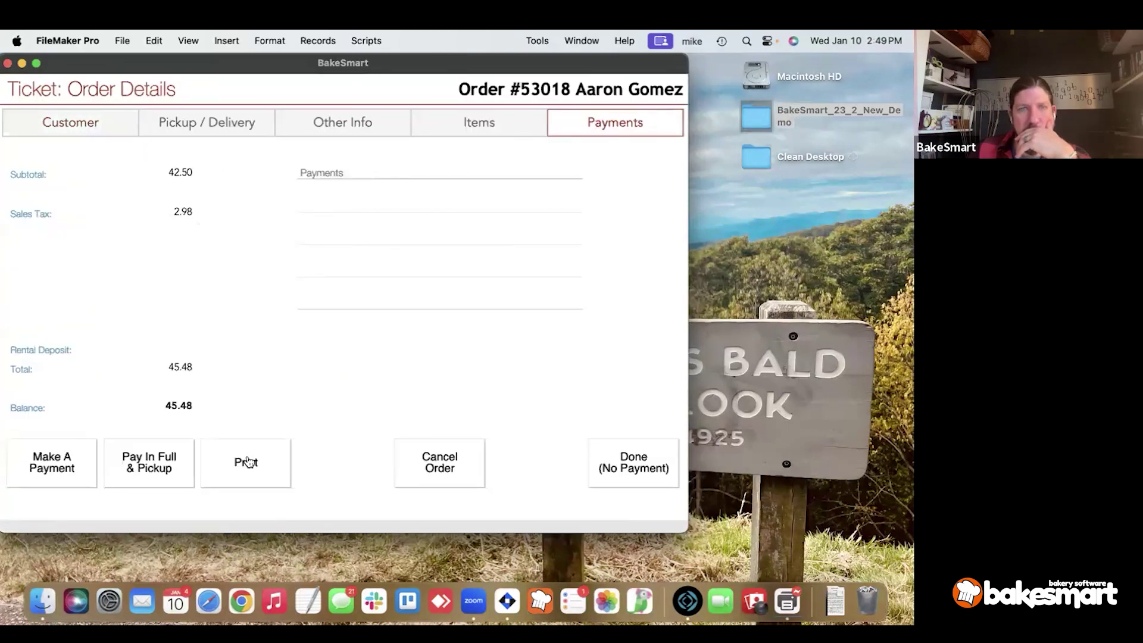
{"action": "left_click", "coordinate": [478, 127]}
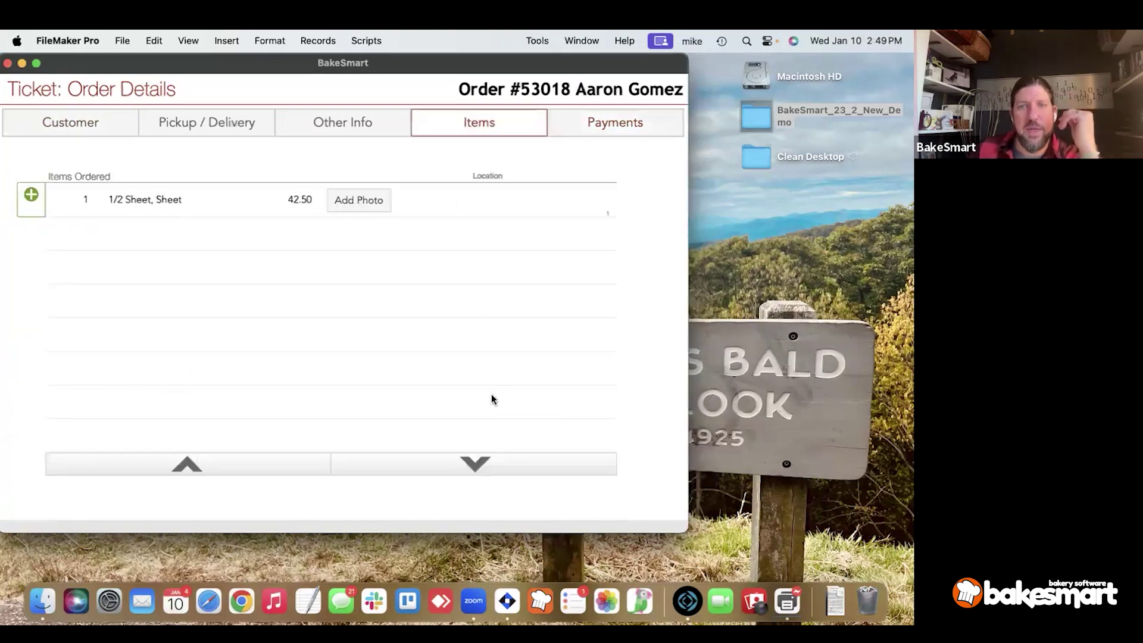
{"action": "left_click", "coordinate": [192, 200]}
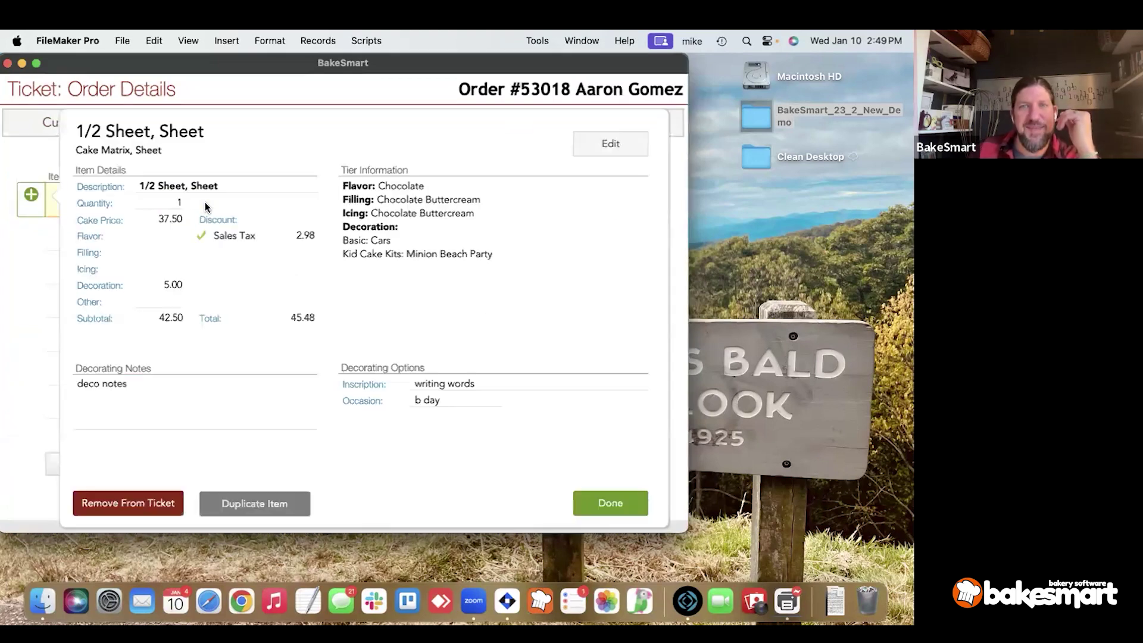
{"action": "left_click", "coordinate": [576, 505]}
Review the order's other info, payments and ordered items, then check the cake item's notes.
{"action": "left_click", "coordinate": [340, 122]}
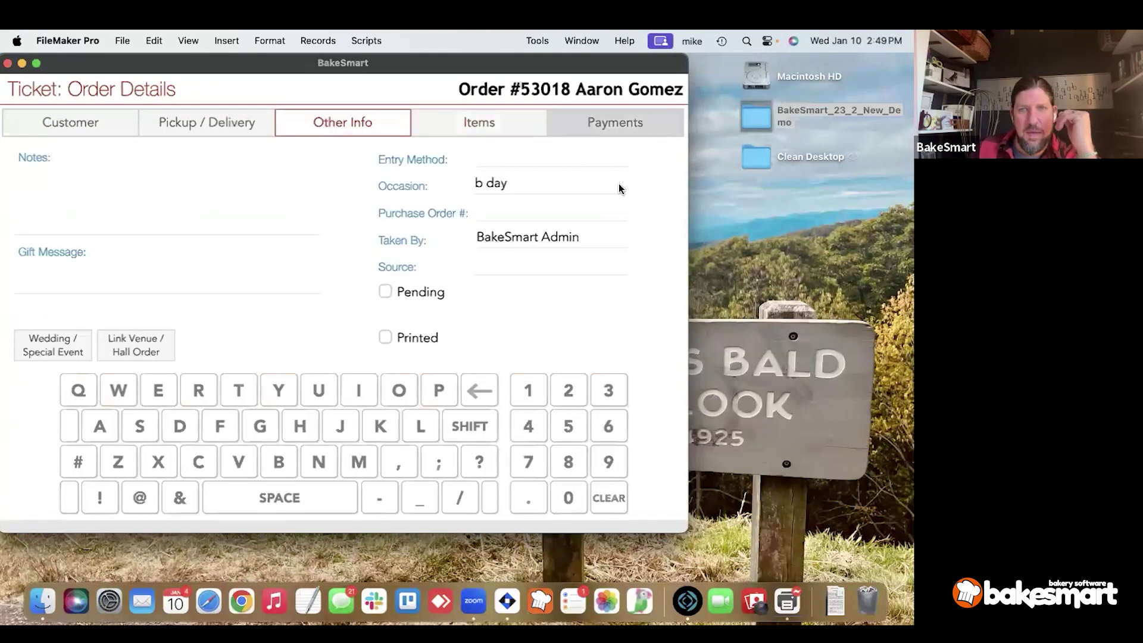
{"action": "left_click", "coordinate": [622, 125]}
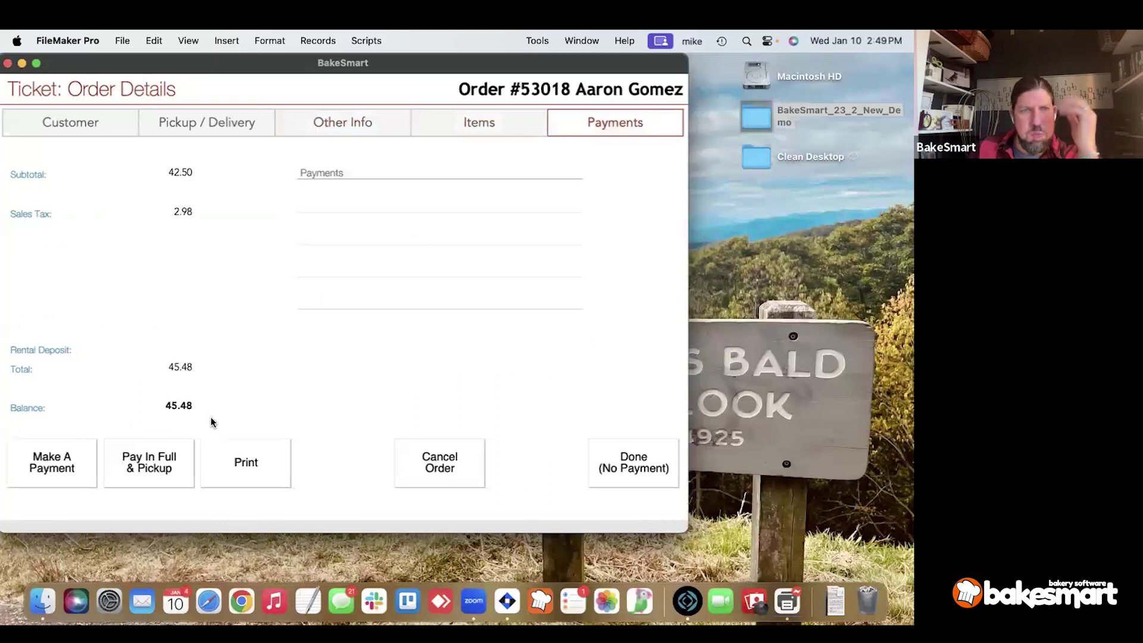
{"action": "left_click", "coordinate": [476, 124]}
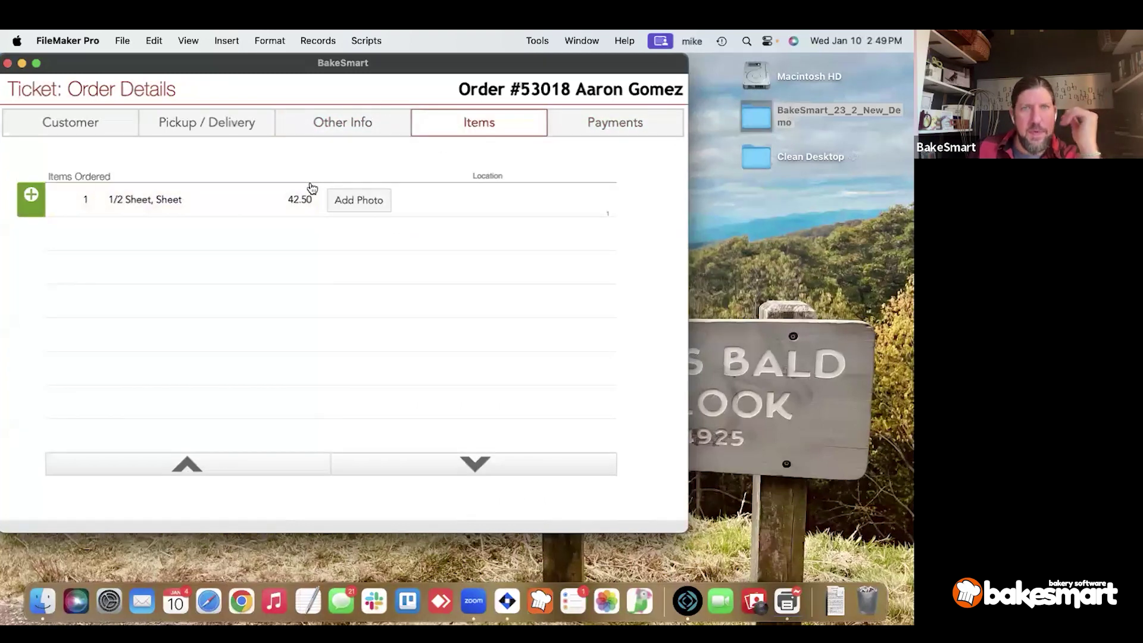
{"action": "left_click", "coordinate": [311, 188]}
{"action": "left_click", "coordinate": [594, 127]}
{"action": "left_click", "coordinate": [280, 238]}
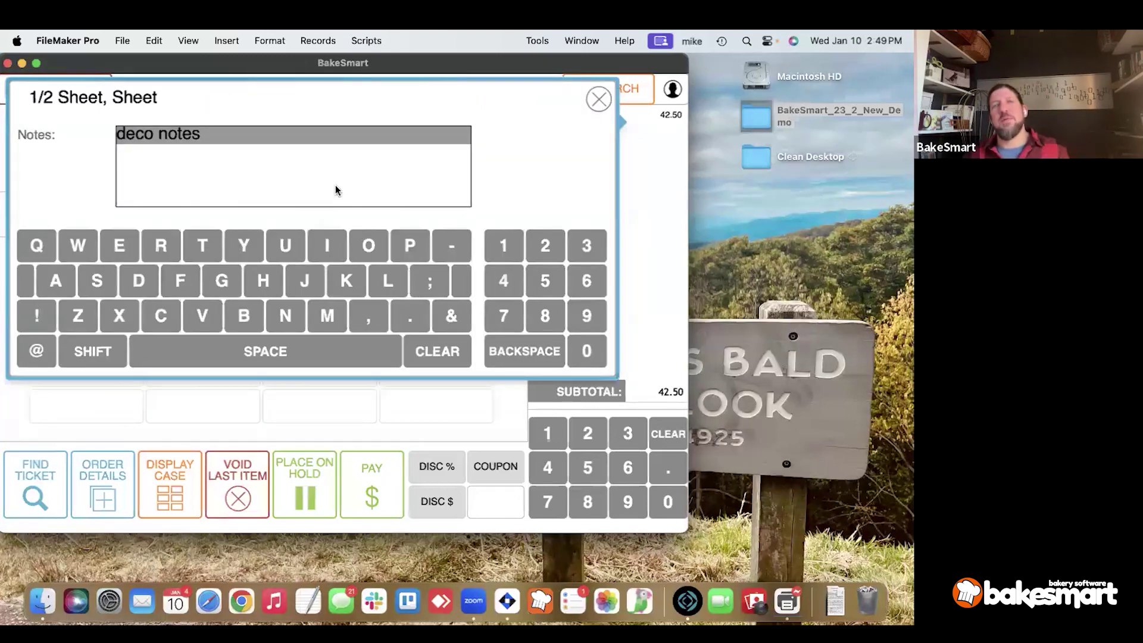
{"action": "left_click", "coordinate": [598, 99]}
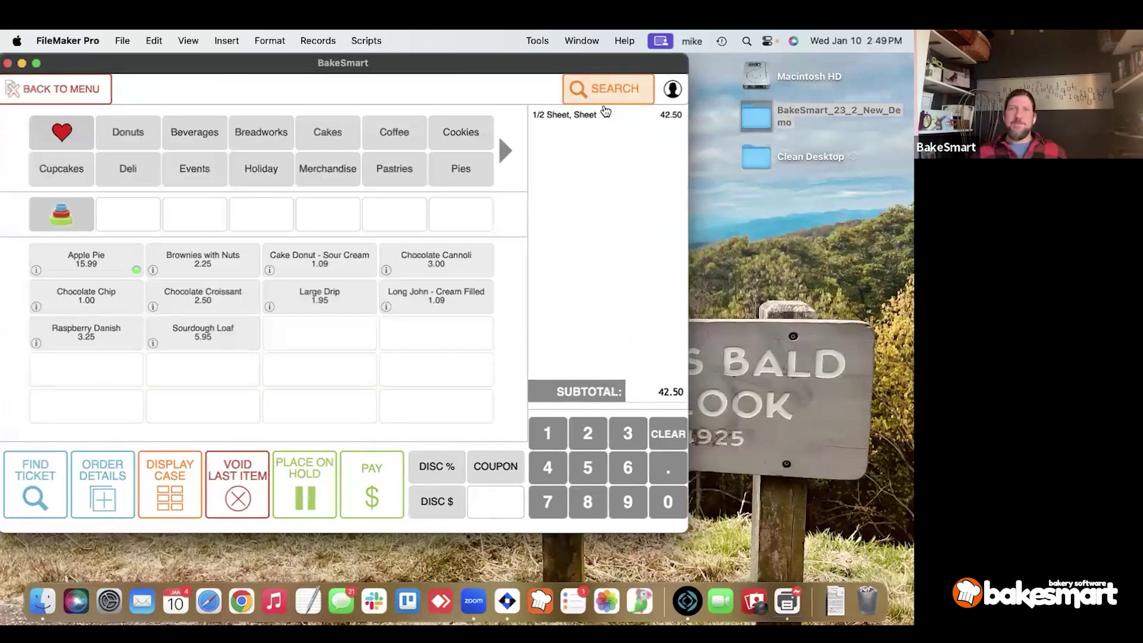
Show order #53018's 45.48 payment totals and bring up its printing choices.
{"action": "left_click", "coordinate": [116, 482]}
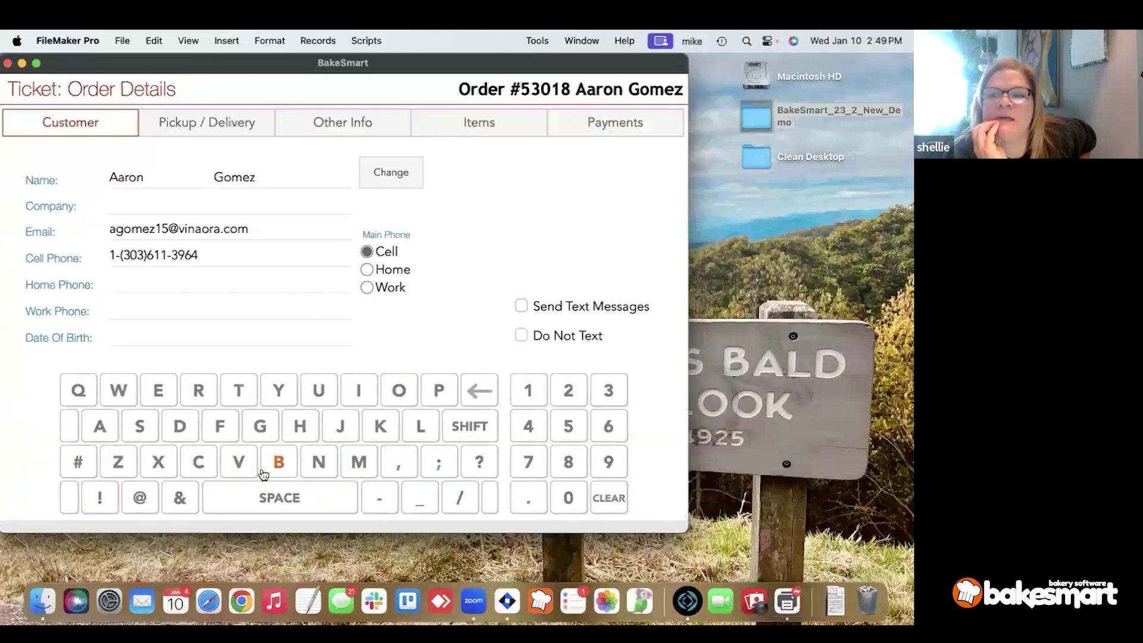
{"action": "left_click", "coordinate": [240, 122]}
{"action": "left_click", "coordinate": [604, 121]}
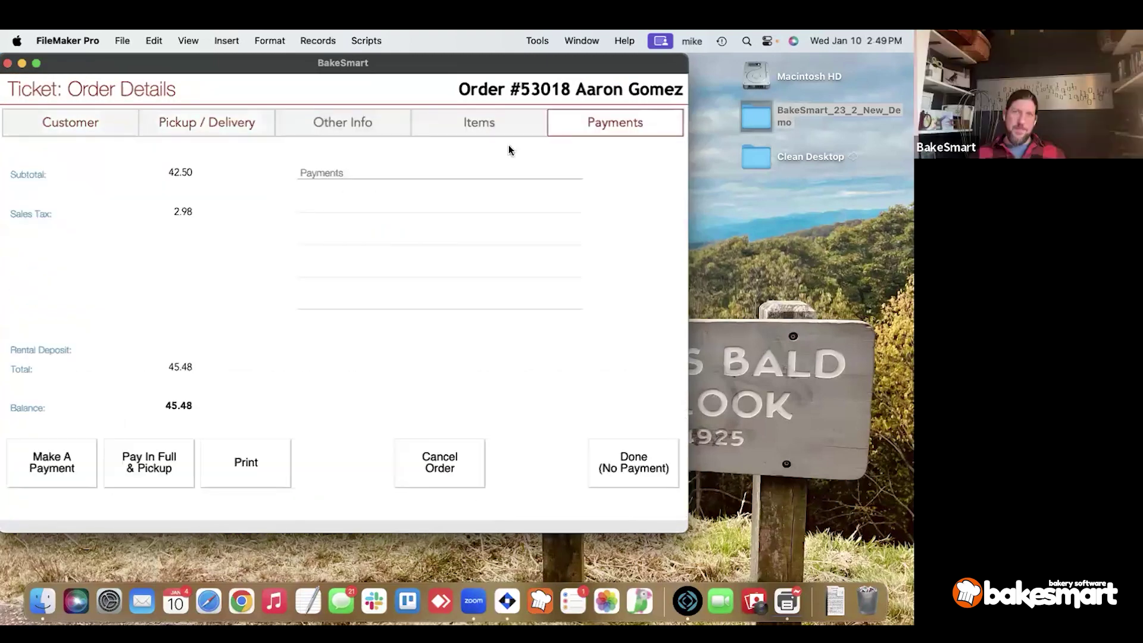
{"action": "left_click", "coordinate": [259, 459]}
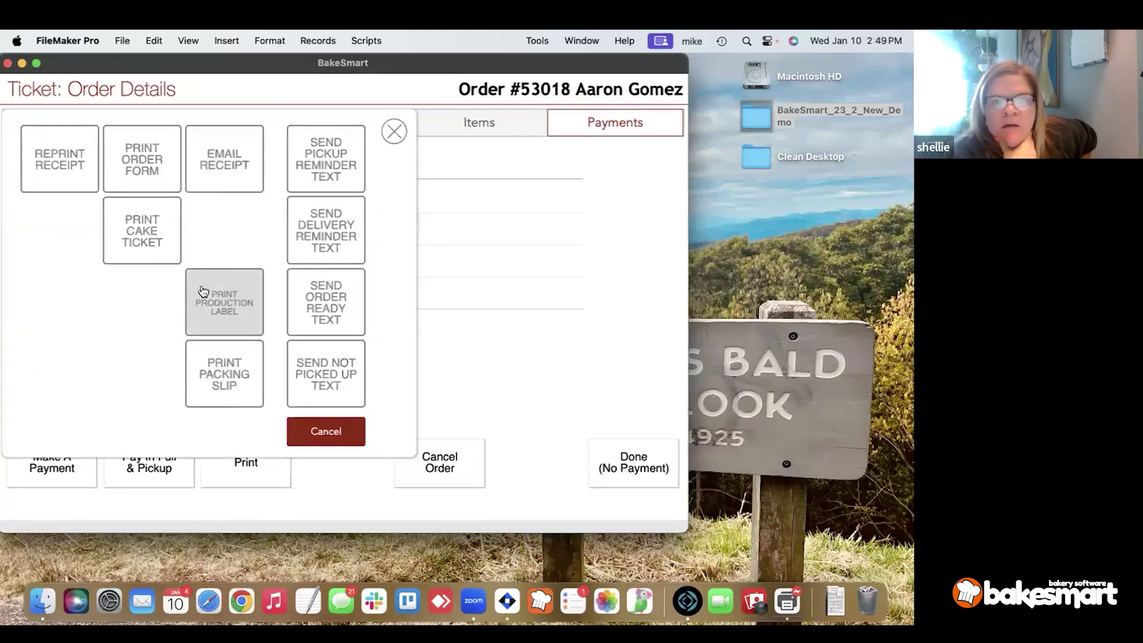
Print the cake ticket for order #53018 to a PDF on the Desktop.
{"action": "left_click", "coordinate": [138, 246]}
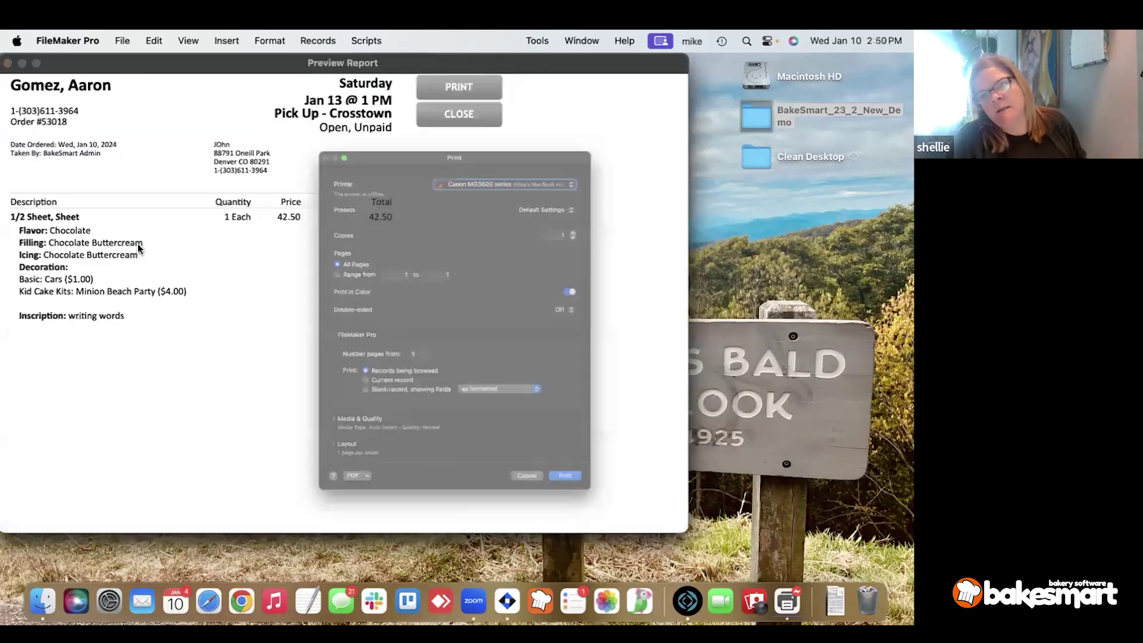
{"action": "left_click", "coordinate": [303, 559]}
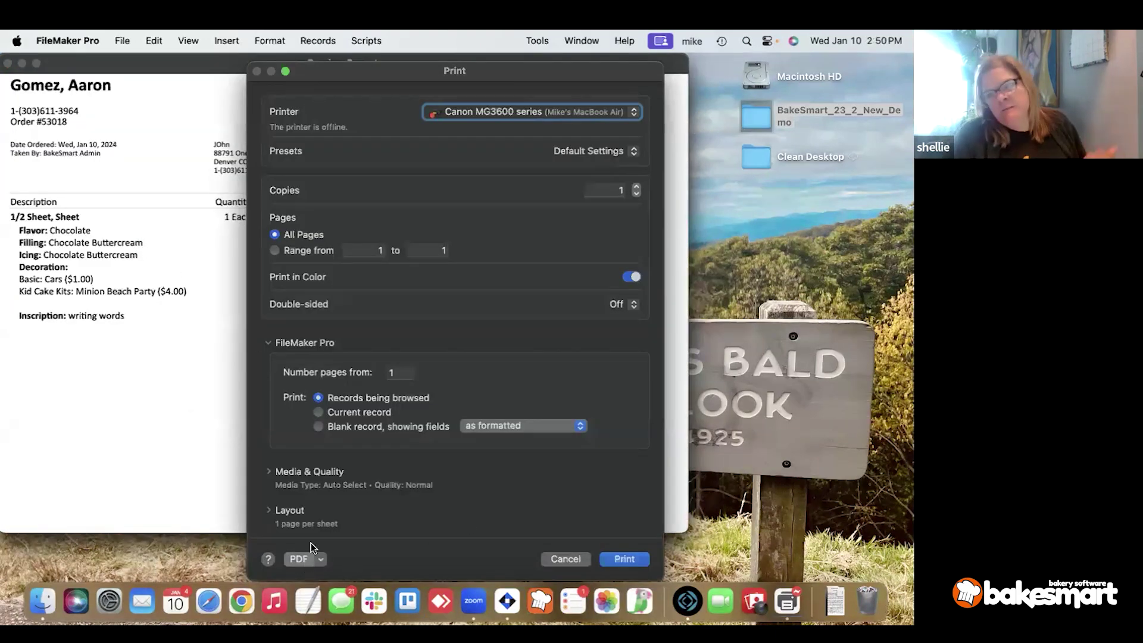
{"action": "left_click", "coordinate": [266, 455]}
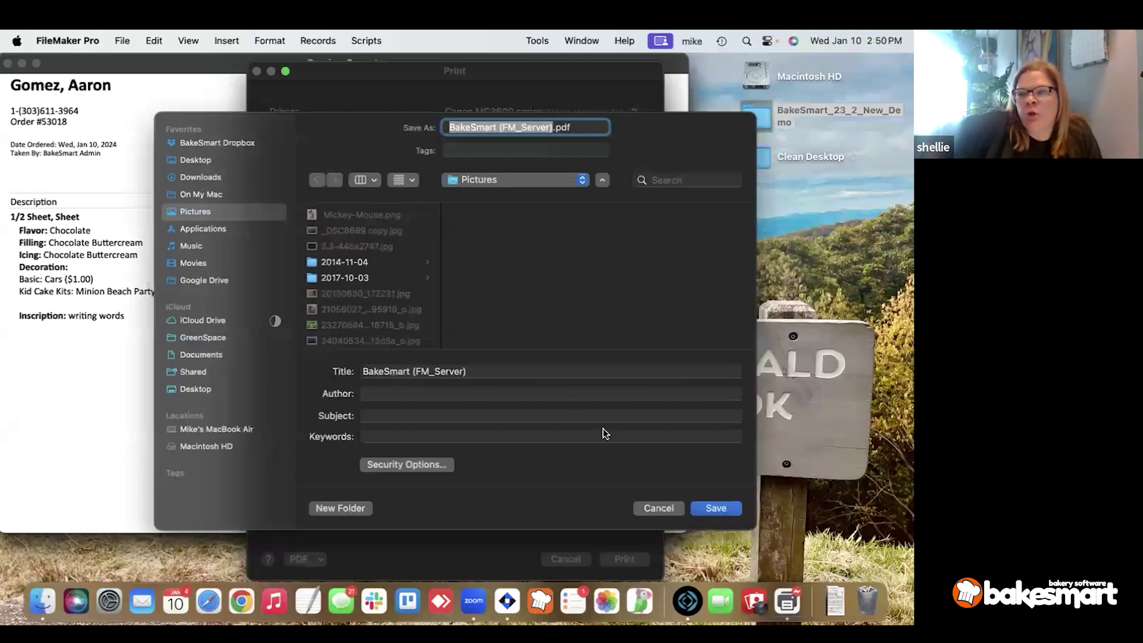
{"action": "left_click", "coordinate": [194, 159]}
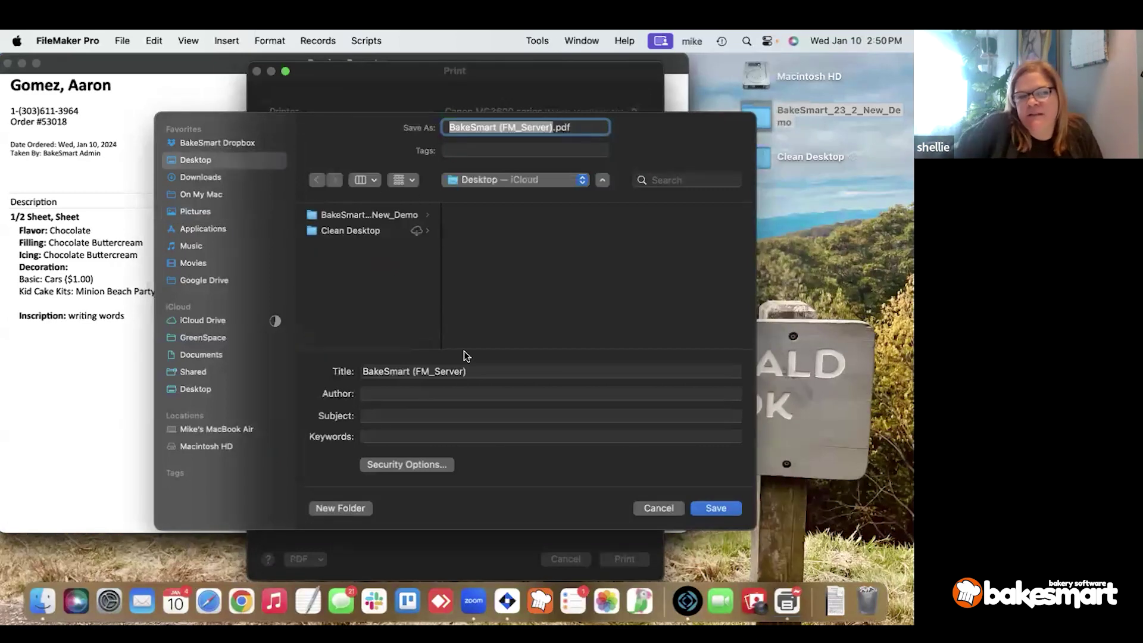
{"action": "left_click", "coordinate": [717, 506]}
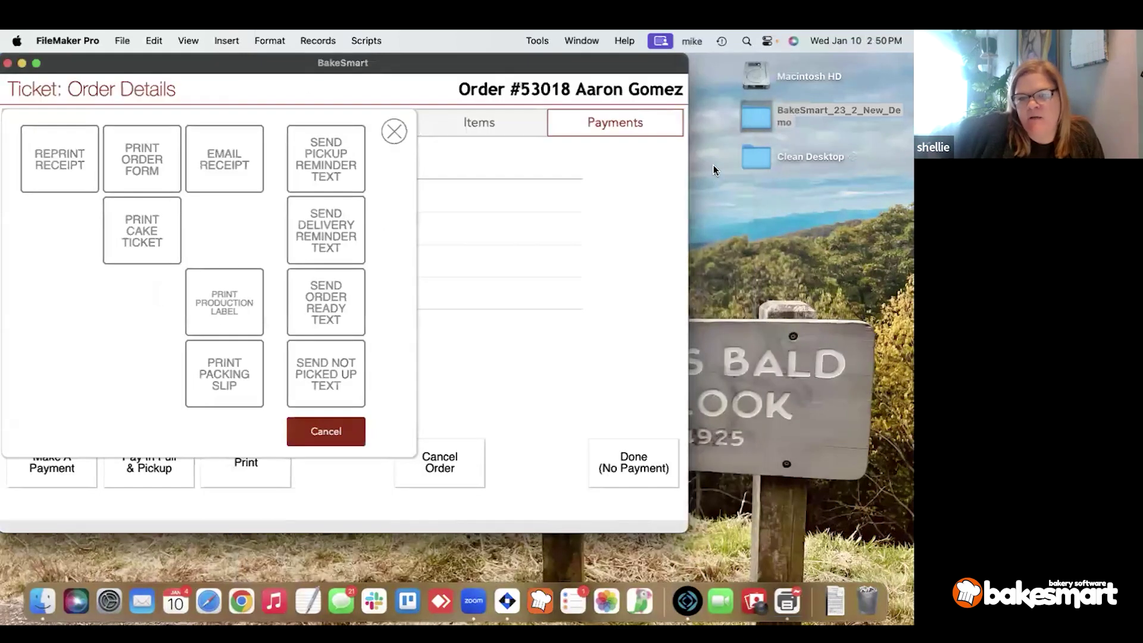
Open BakeSmart (FM_Server).pdf from the desktop in Preview and scroll through the cake ticket.
{"action": "double_click", "coordinate": [752, 122]}
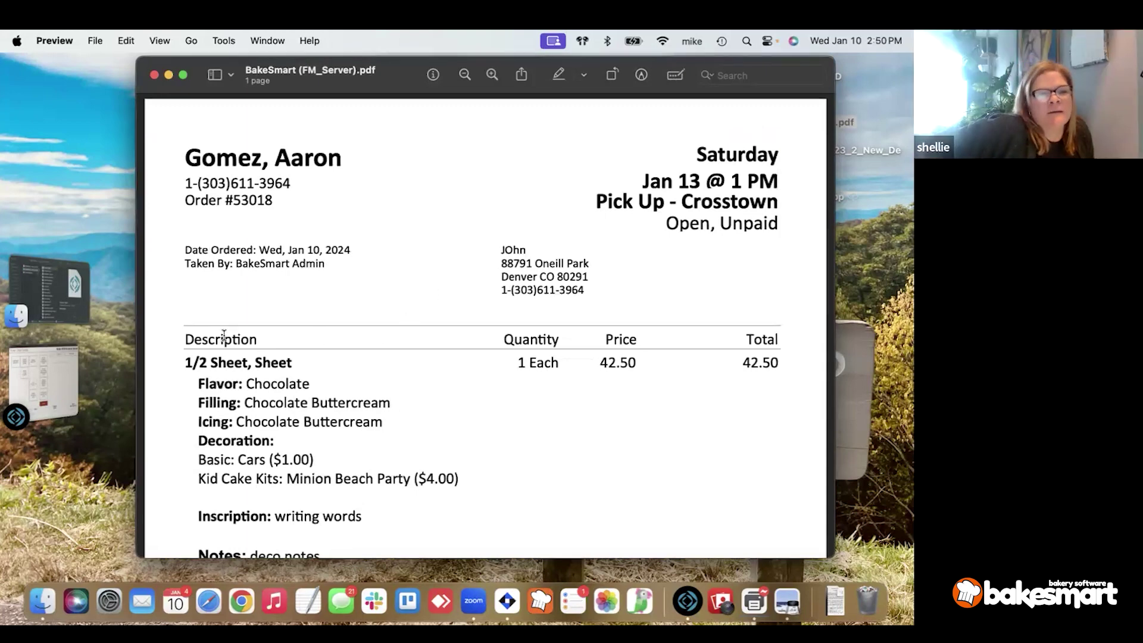
{"action": "scroll", "coordinate": [223, 335], "scroll_direction": "down", "scroll_amount": 5}
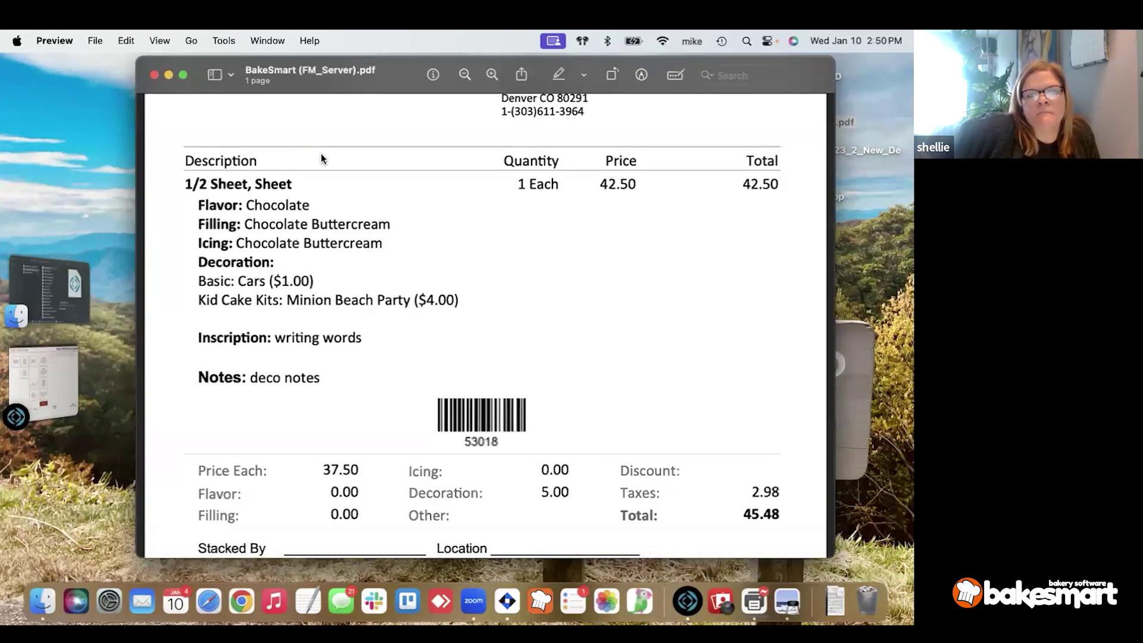
{"action": "scroll", "coordinate": [320, 152], "scroll_direction": "up", "scroll_amount": 3}
{"action": "scroll", "coordinate": [320, 153], "scroll_direction": "up", "scroll_amount": 2}
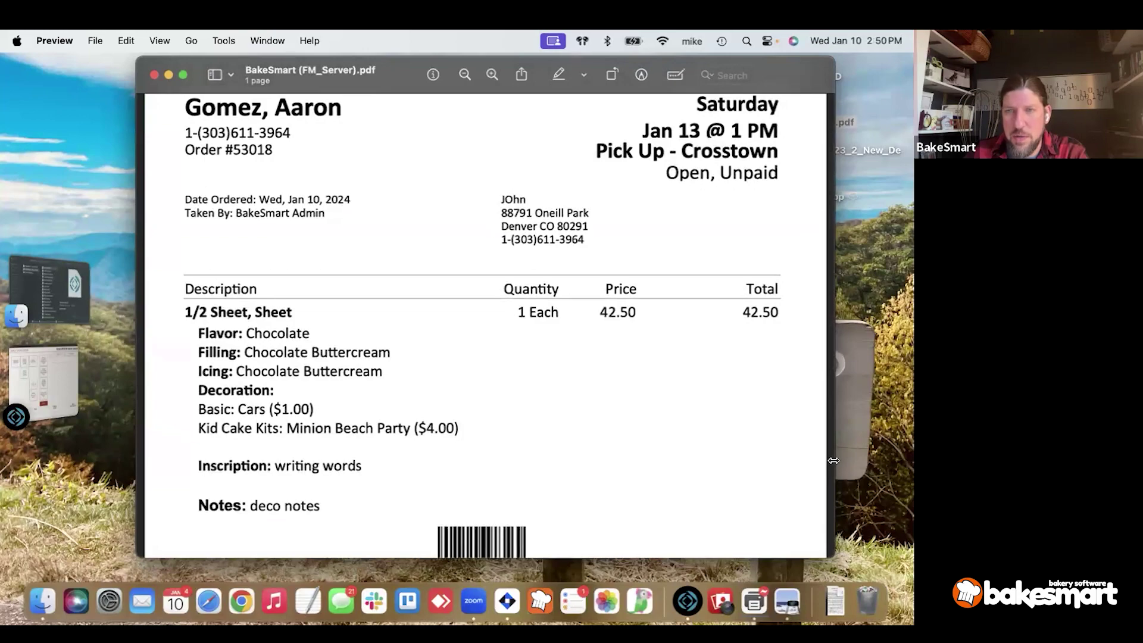
Narrow, heighten and shift the Preview window so the item details and 45.48 total fit.
{"action": "left_click_drag", "start_coordinate": [835, 456], "coordinate": [817, 456]}
{"action": "left_click_drag", "start_coordinate": [719, 456], "coordinate": [641, 460]}
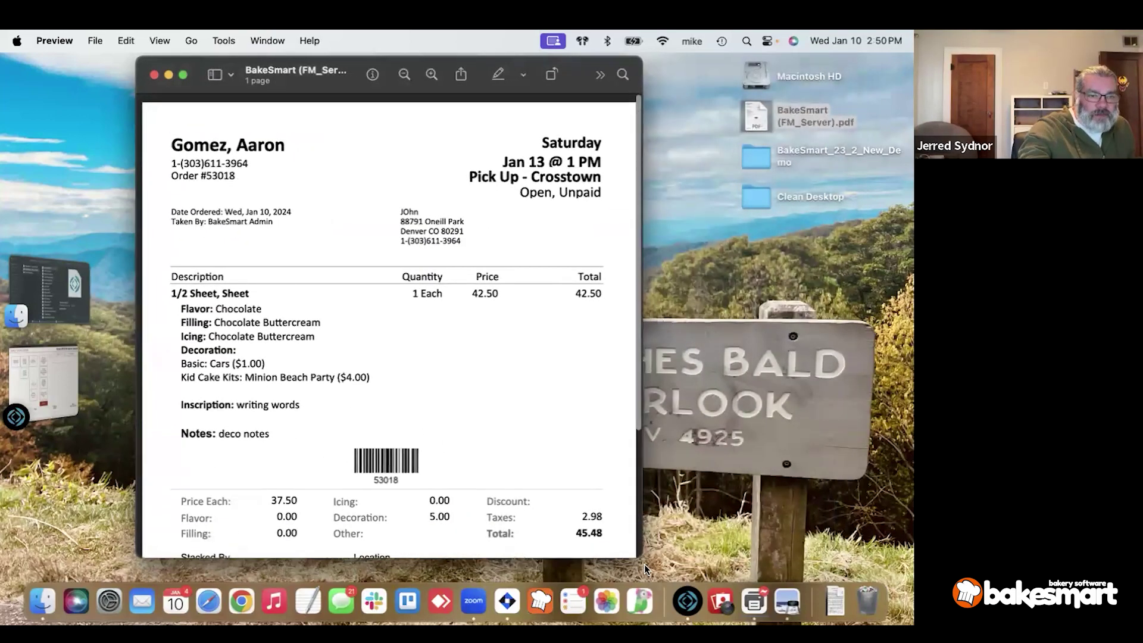
{"action": "left_click_drag", "start_coordinate": [644, 556], "coordinate": [636, 595]}
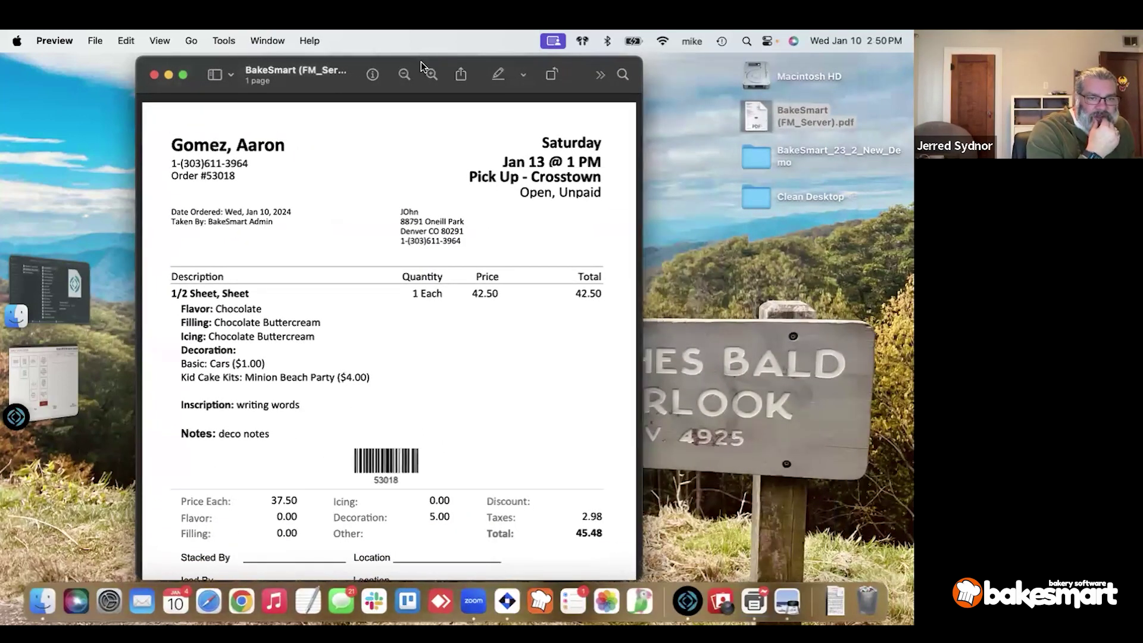
{"action": "left_click_drag", "start_coordinate": [420, 62], "coordinate": [449, 43]}
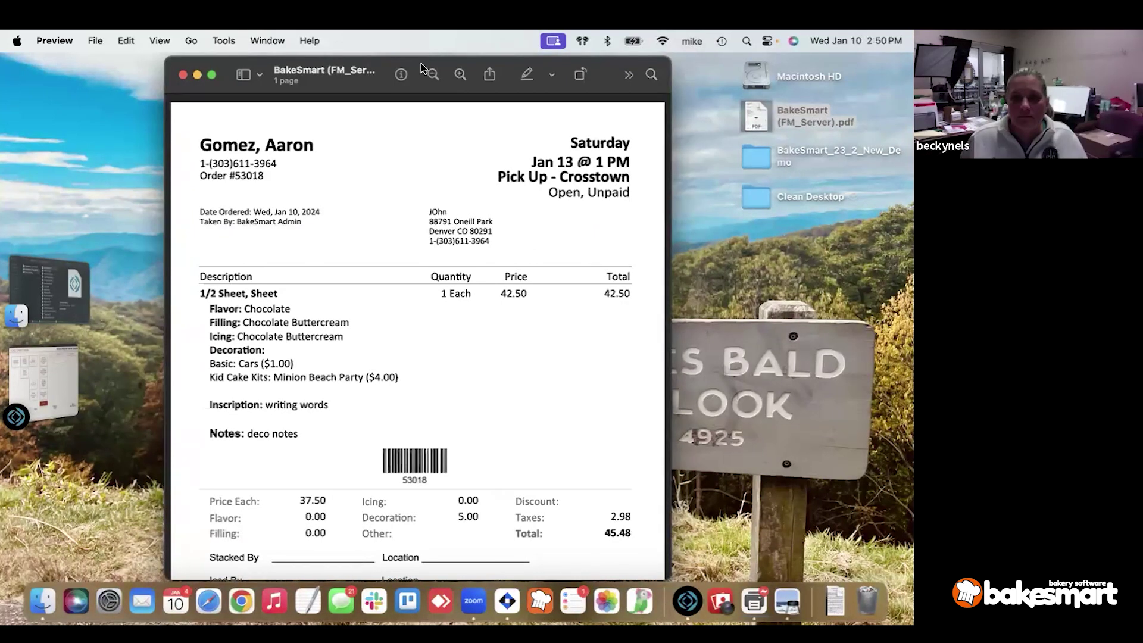
{"action": "scroll", "coordinate": [381, 118], "scroll_direction": "down", "scroll_amount": 1}
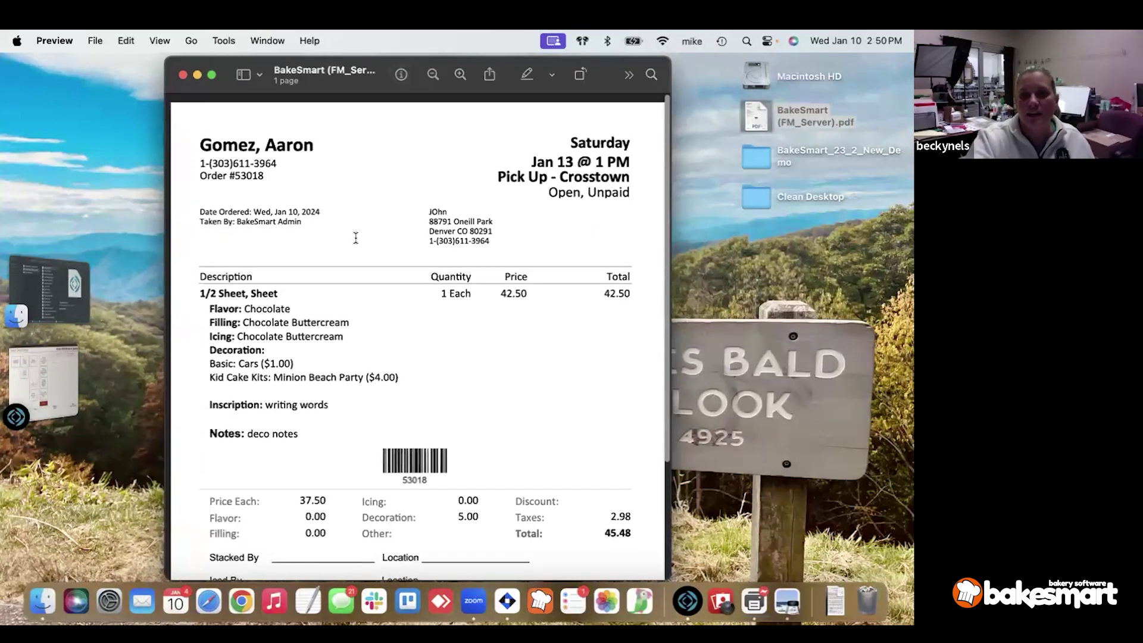
{"action": "scroll", "coordinate": [347, 249], "scroll_direction": "down", "scroll_amount": 1}
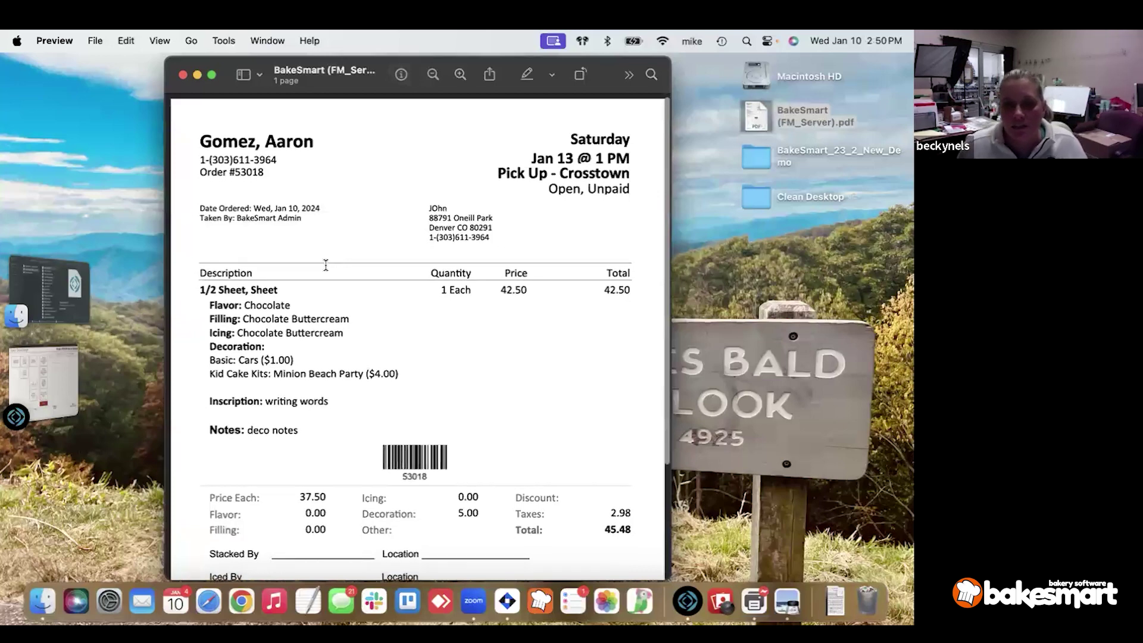
{"action": "left_click_drag", "start_coordinate": [210, 348], "coordinate": [263, 349]}
{"action": "left_click", "coordinate": [261, 348]}
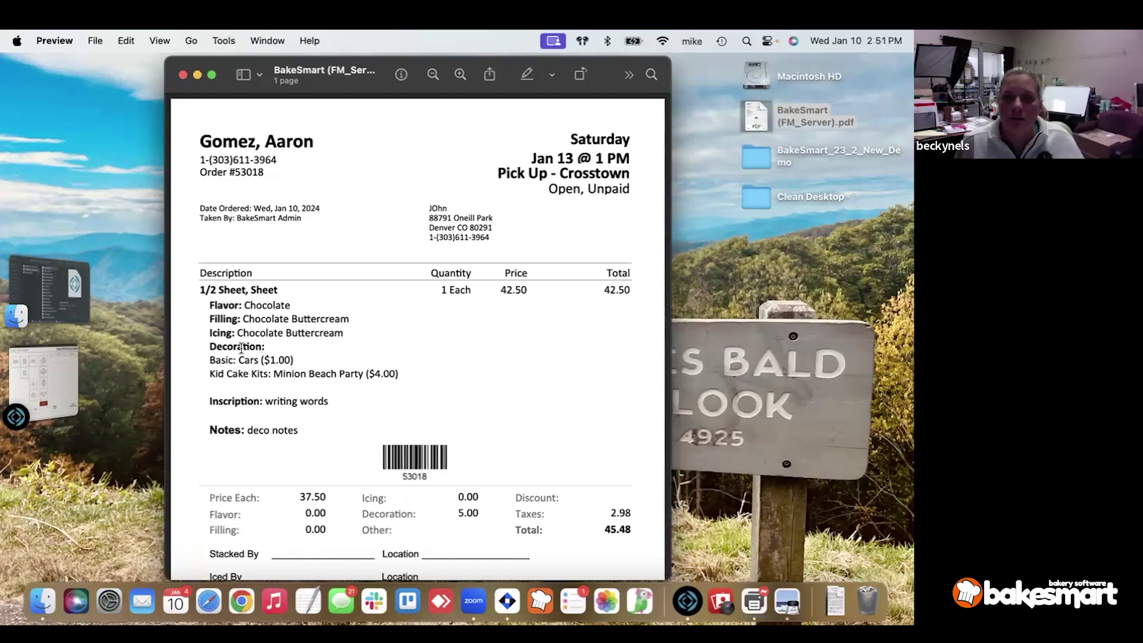
{"action": "scroll", "coordinate": [248, 346], "scroll_direction": "down", "scroll_amount": 5}
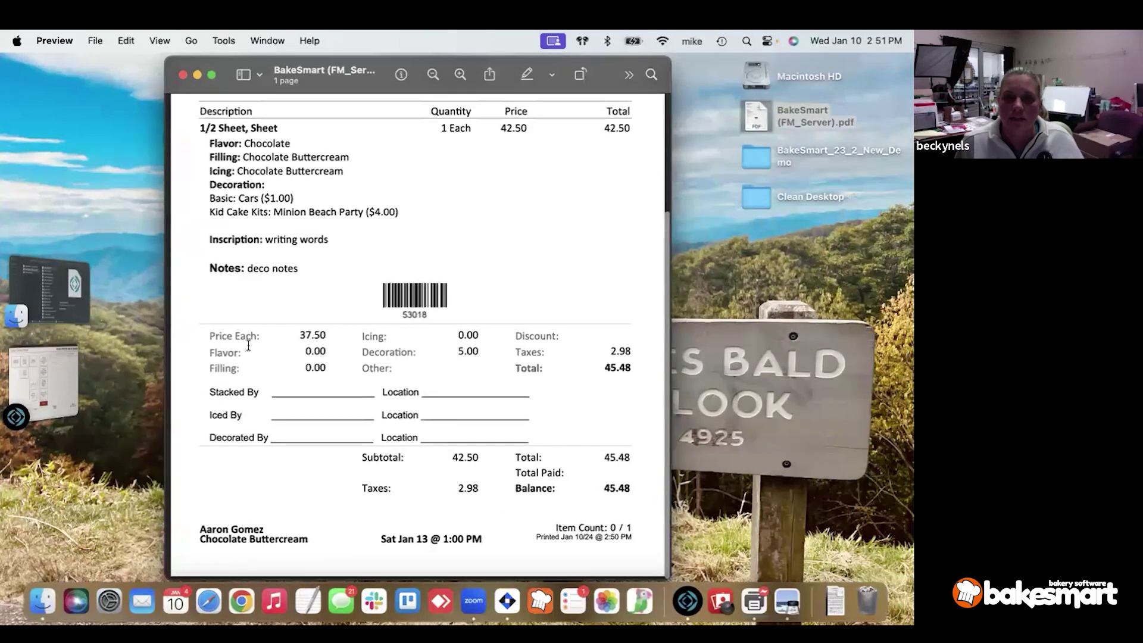
{"action": "scroll", "coordinate": [248, 345], "scroll_direction": "up", "scroll_amount": 5}
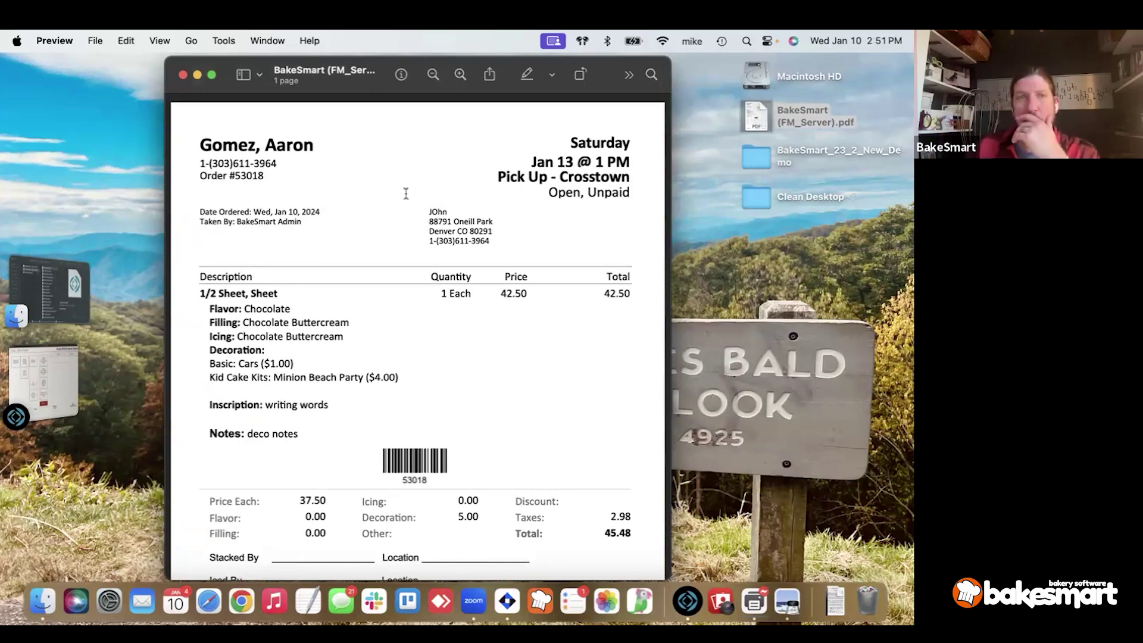
{"action": "scroll", "coordinate": [203, 311], "scroll_direction": "up", "scroll_amount": 1}
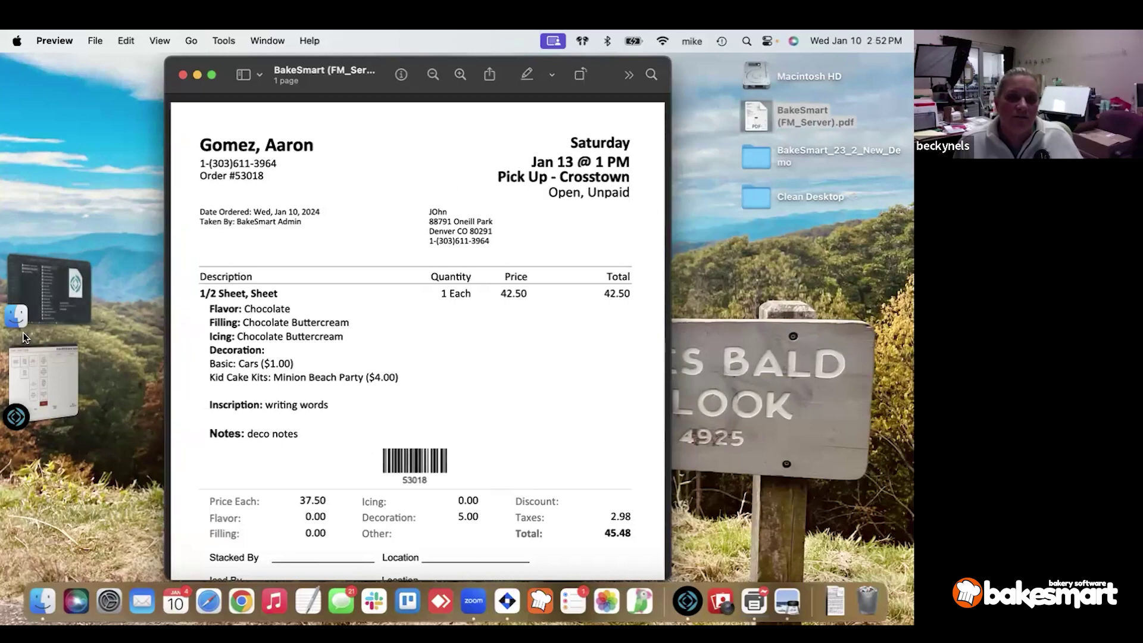
Dismiss BakeSmart's printing choices and find the print queue app in the Dock.
{"action": "left_click", "coordinate": [36, 366]}
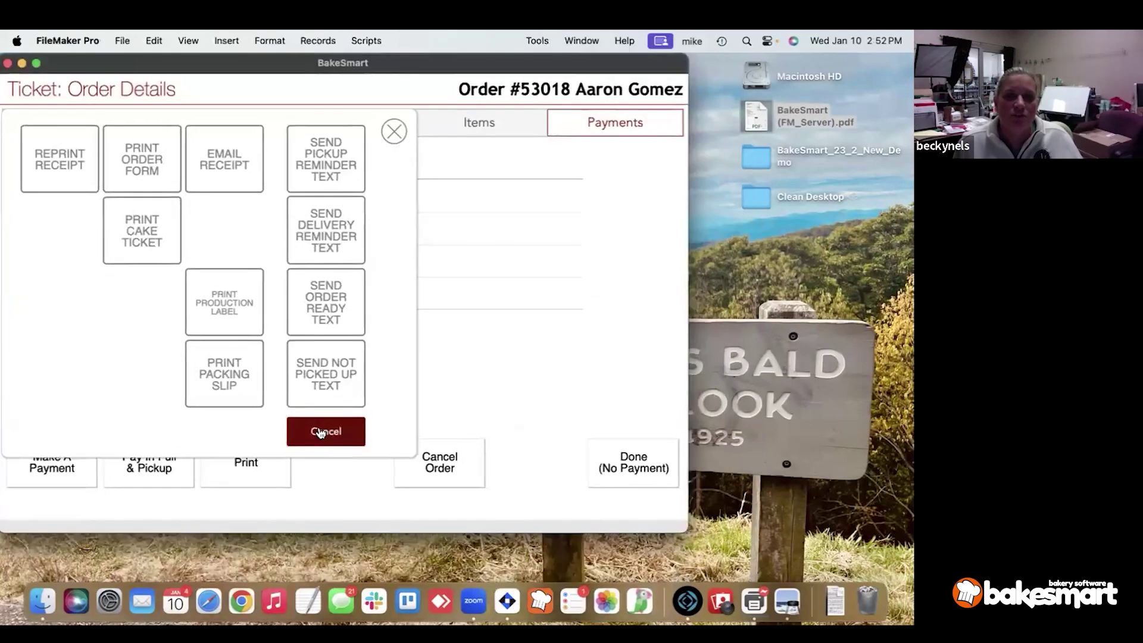
{"action": "left_click", "coordinate": [314, 431]}
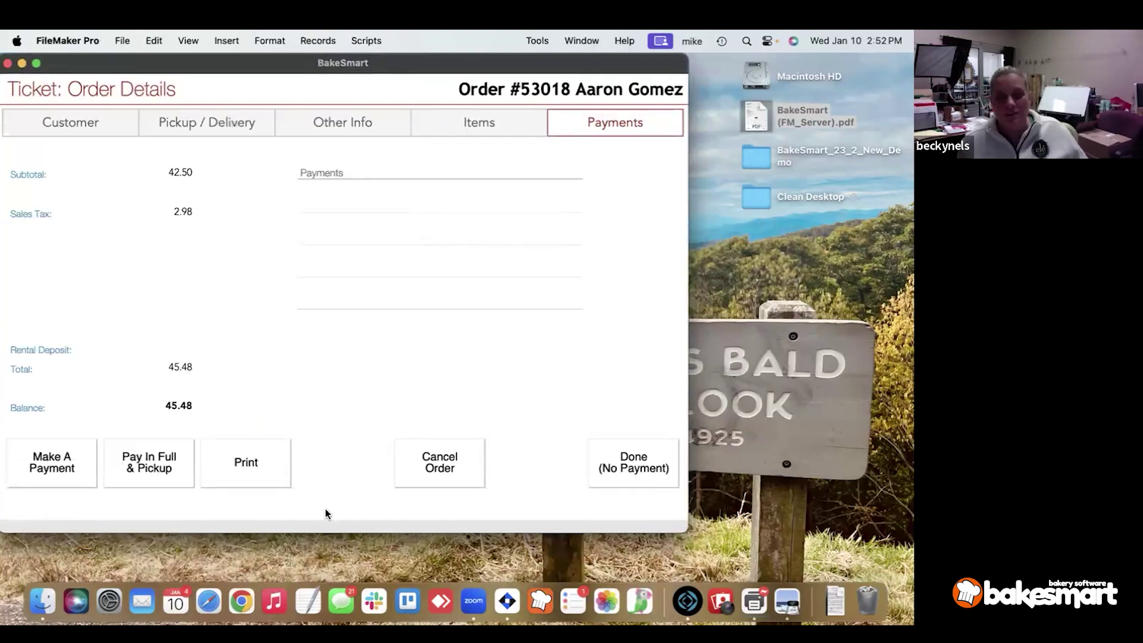
{"action": "left_click", "coordinate": [777, 593]}
{"action": "right_click", "coordinate": [750, 593]}
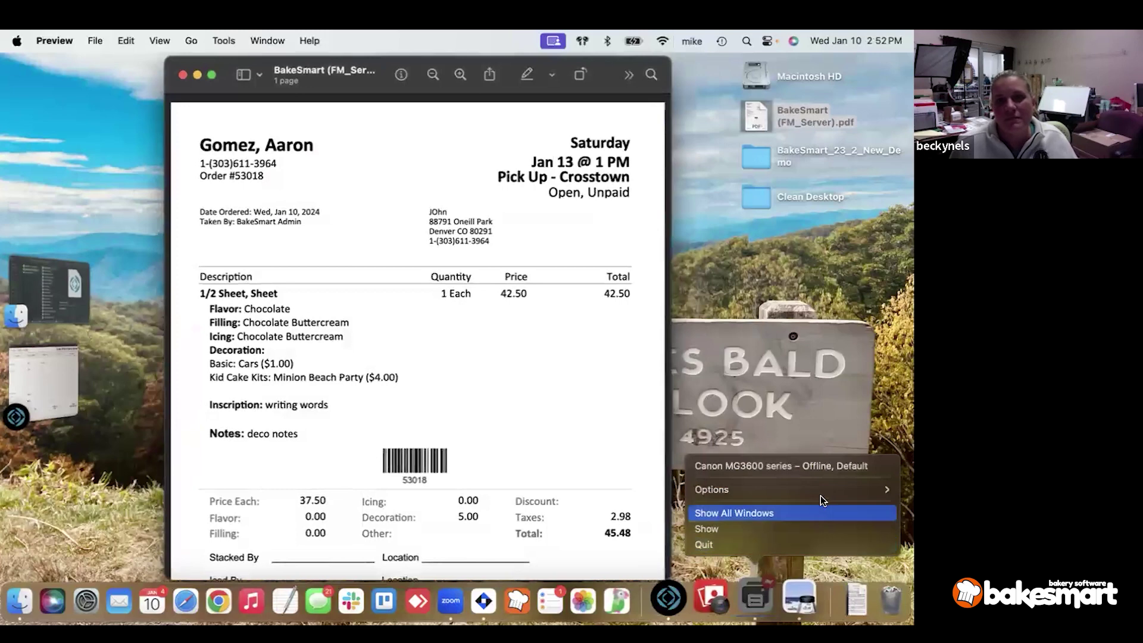
{"action": "mouse_move", "coordinate": [801, 487]}
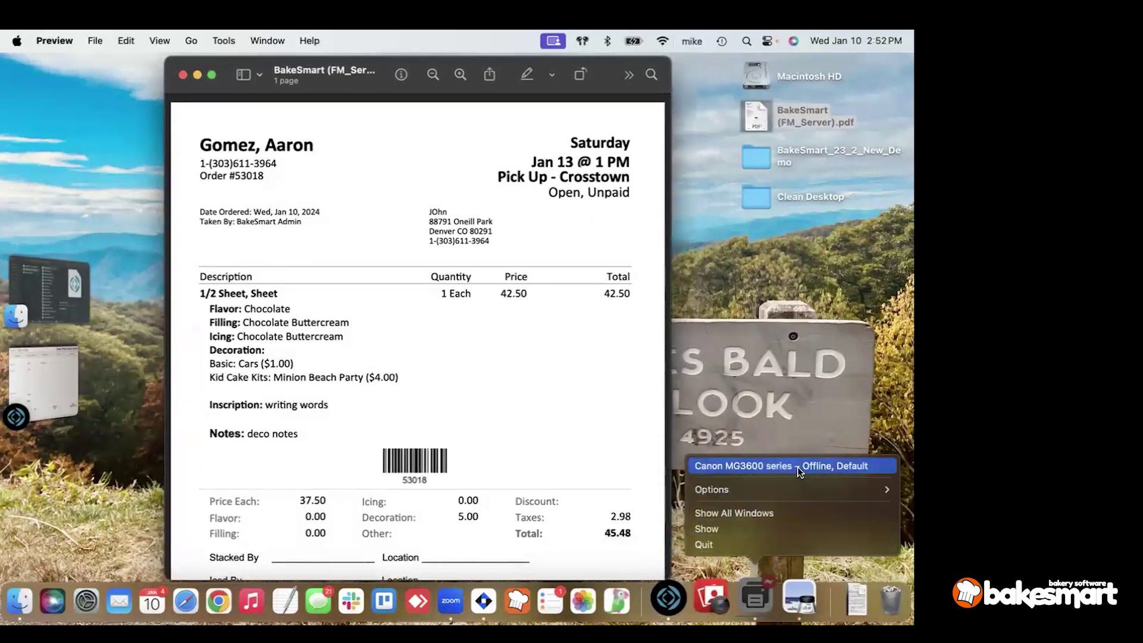
{"action": "left_click", "coordinate": [533, 380]}
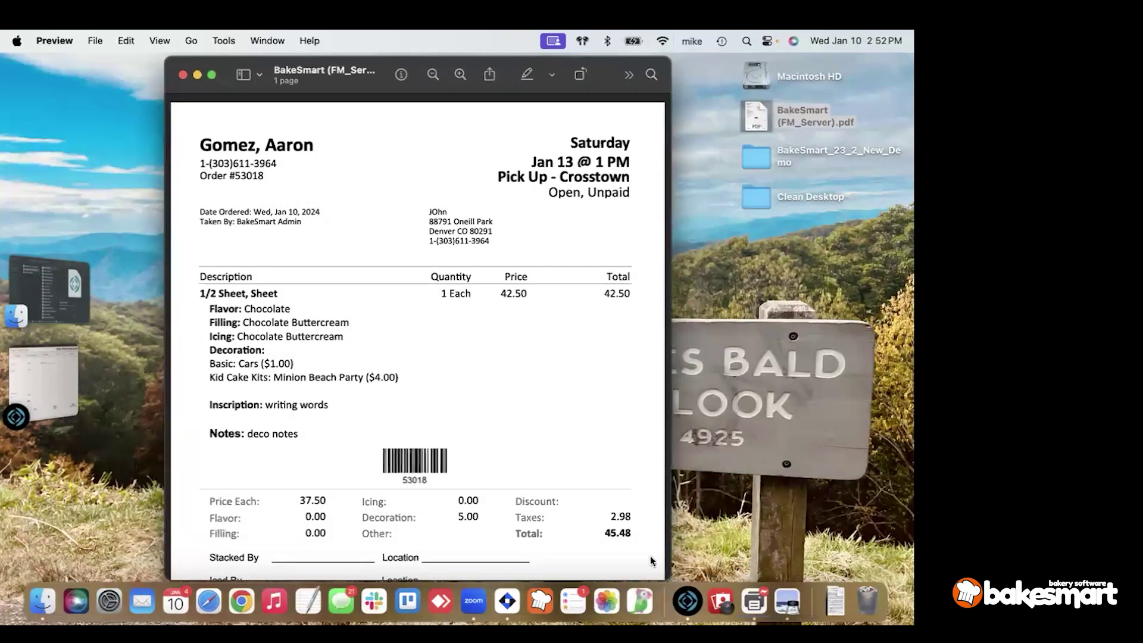
Delete the stuck Untitled job from the Canon MG3600 queue and return to BakeSmart.
{"action": "left_click", "coordinate": [758, 607]}
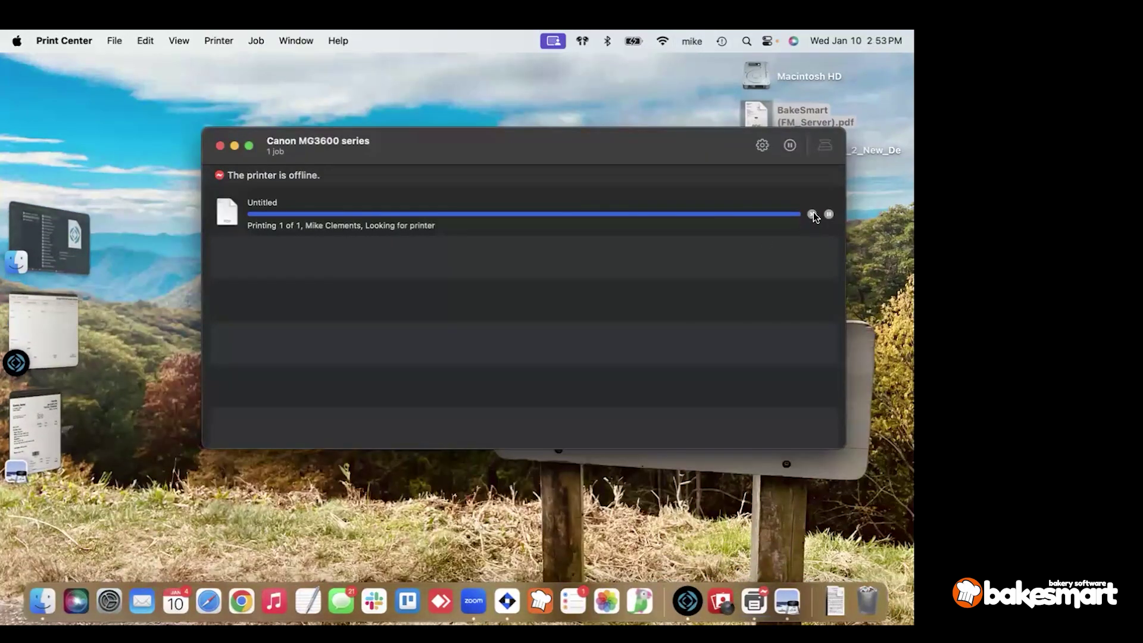
{"action": "left_click", "coordinate": [812, 213]}
{"action": "left_click", "coordinate": [219, 147]}
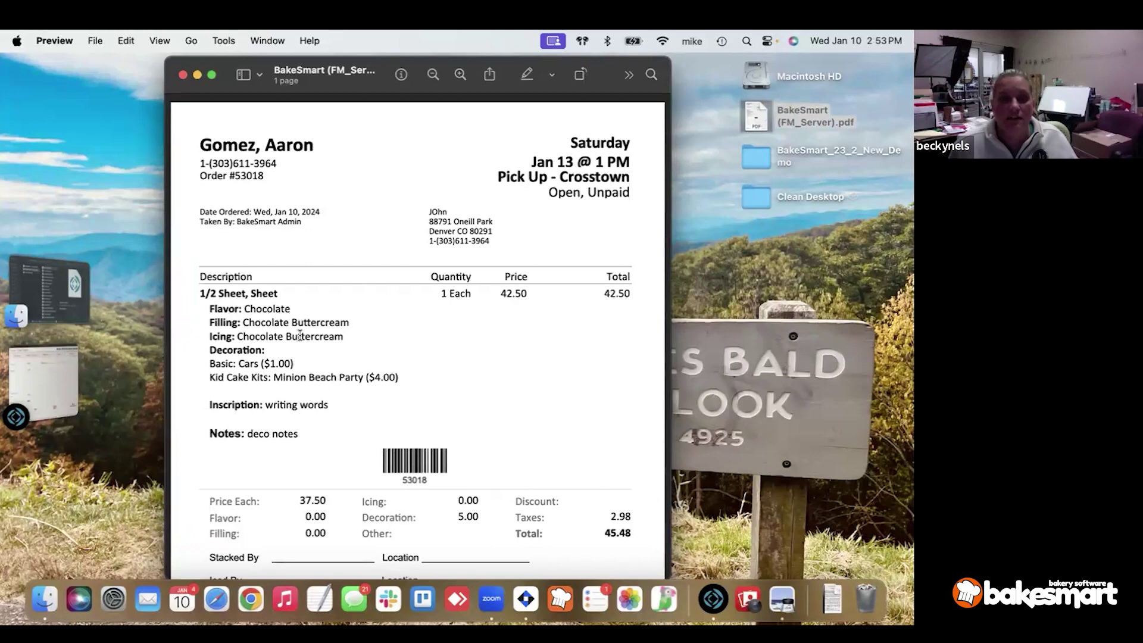
{"action": "left_click", "coordinate": [65, 383]}
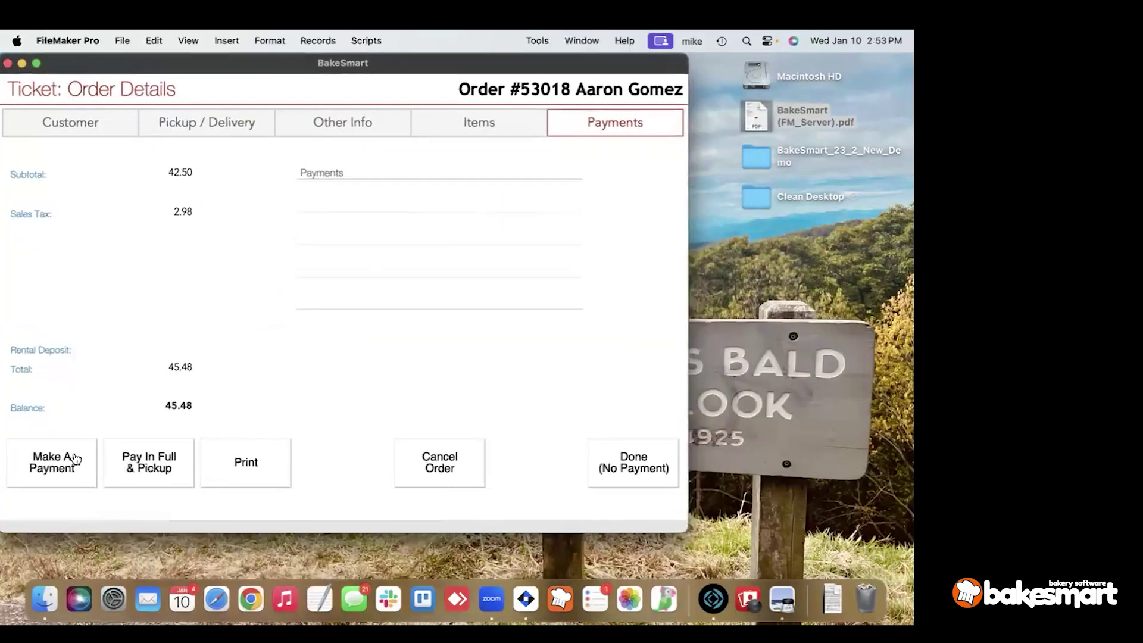
Enter the pickup instructions 'WHERE DID WE PUT THESE NOTES?' for the order.
{"action": "left_click", "coordinate": [209, 119]}
{"action": "left_click", "coordinate": [123, 314]}
{"action": "type", "text": "WHER"}
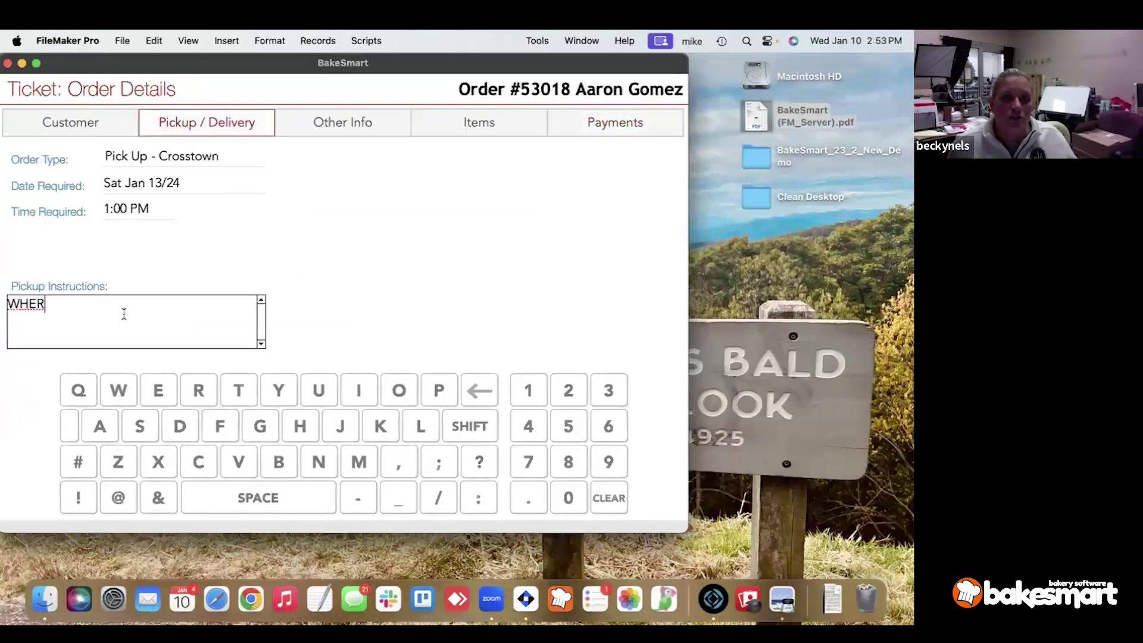
{"action": "type", "text": "E DID WE PUT THES"}
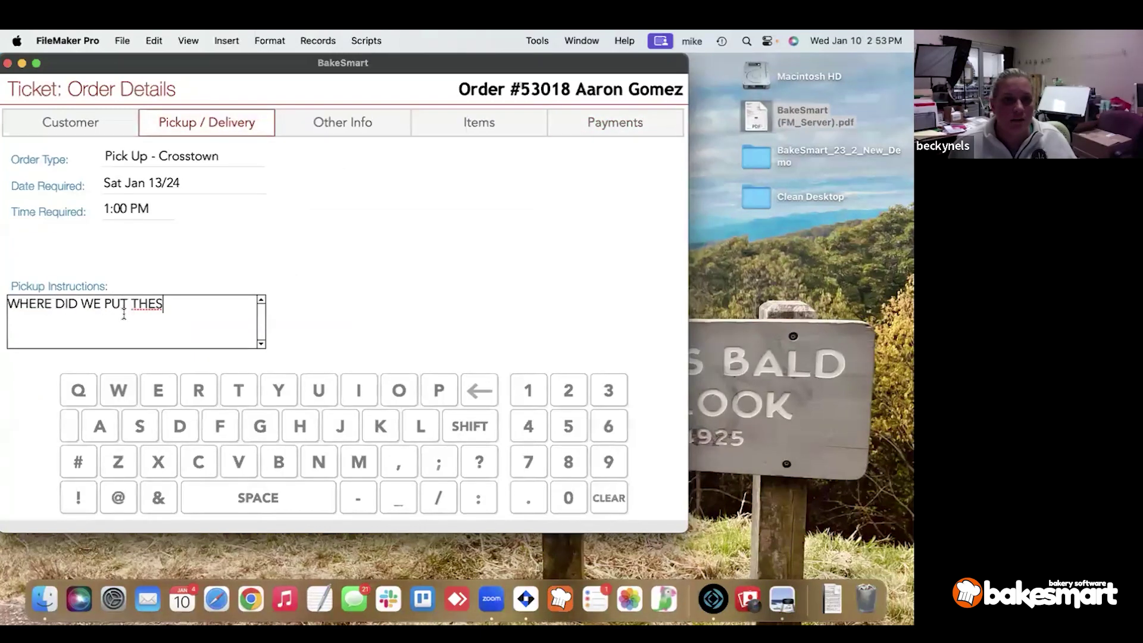
{"action": "type", "text": "E NOTES?"}
{"action": "left_click", "coordinate": [494, 159]}
Save the order form as a PDF over the desktop BakeSmart (FM_Server).pdf and open it.
{"action": "left_click", "coordinate": [476, 121]}
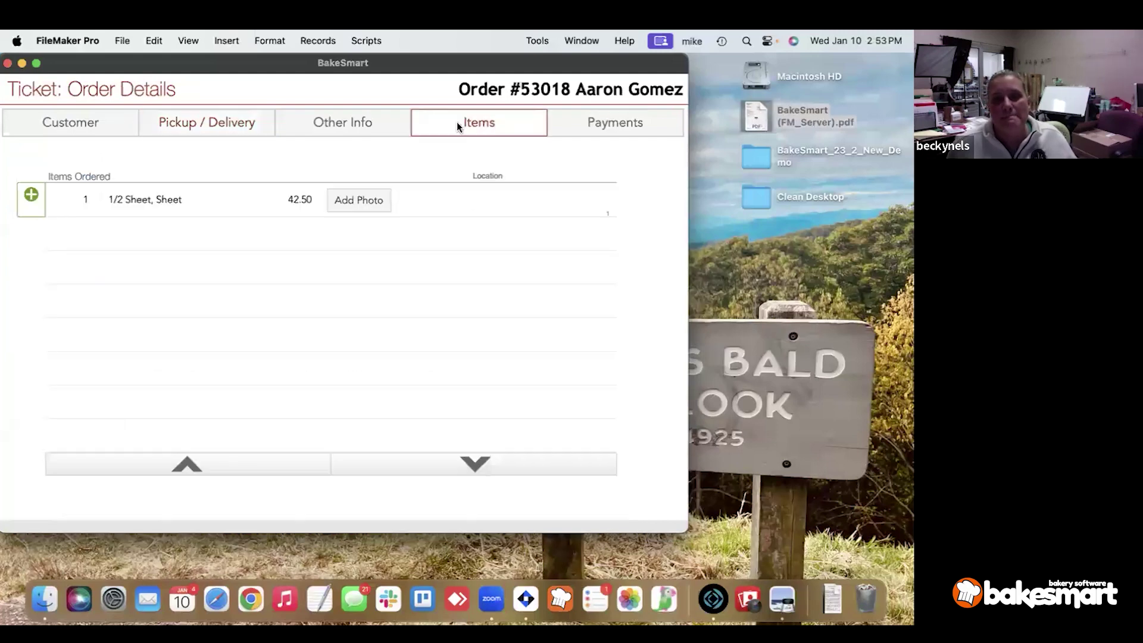
{"action": "left_click", "coordinate": [559, 121]}
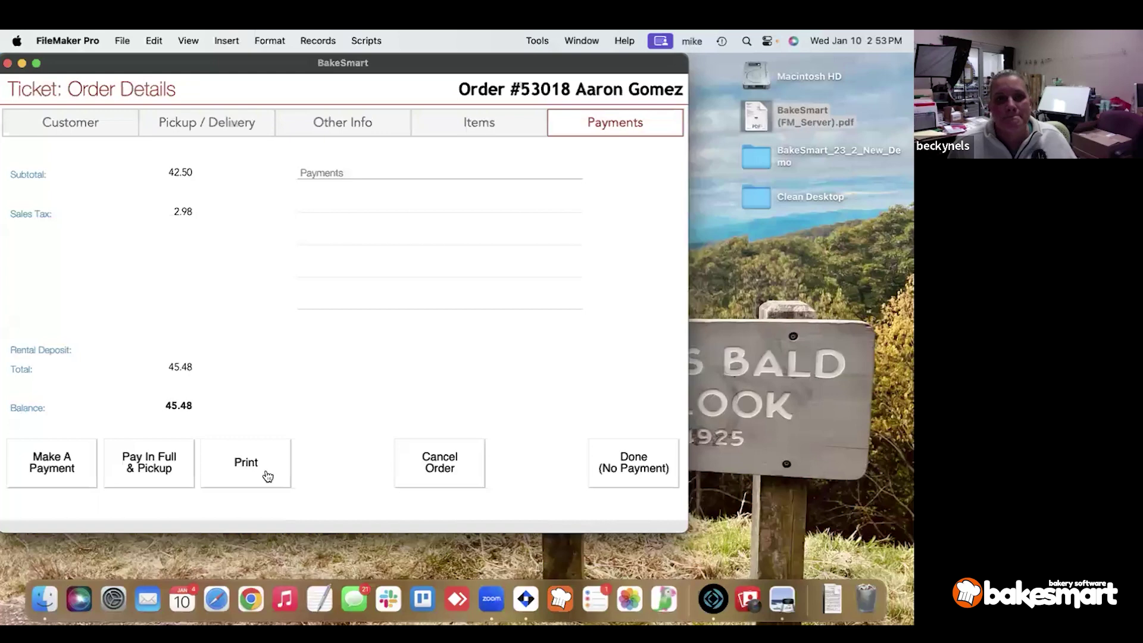
{"action": "left_click", "coordinate": [267, 474]}
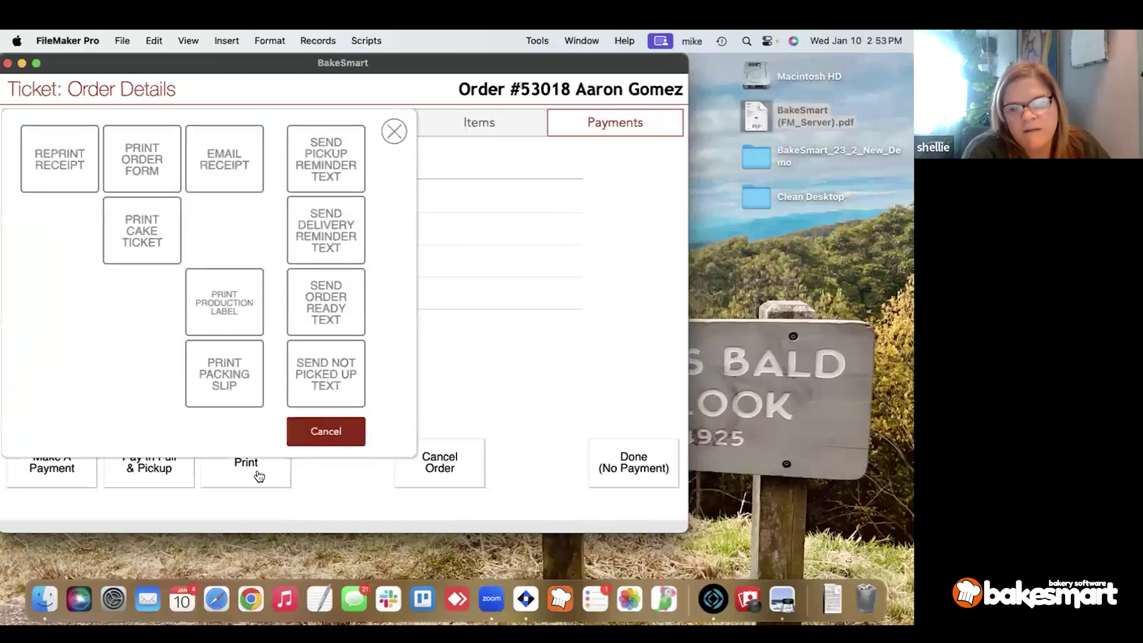
{"action": "left_click", "coordinate": [141, 225]}
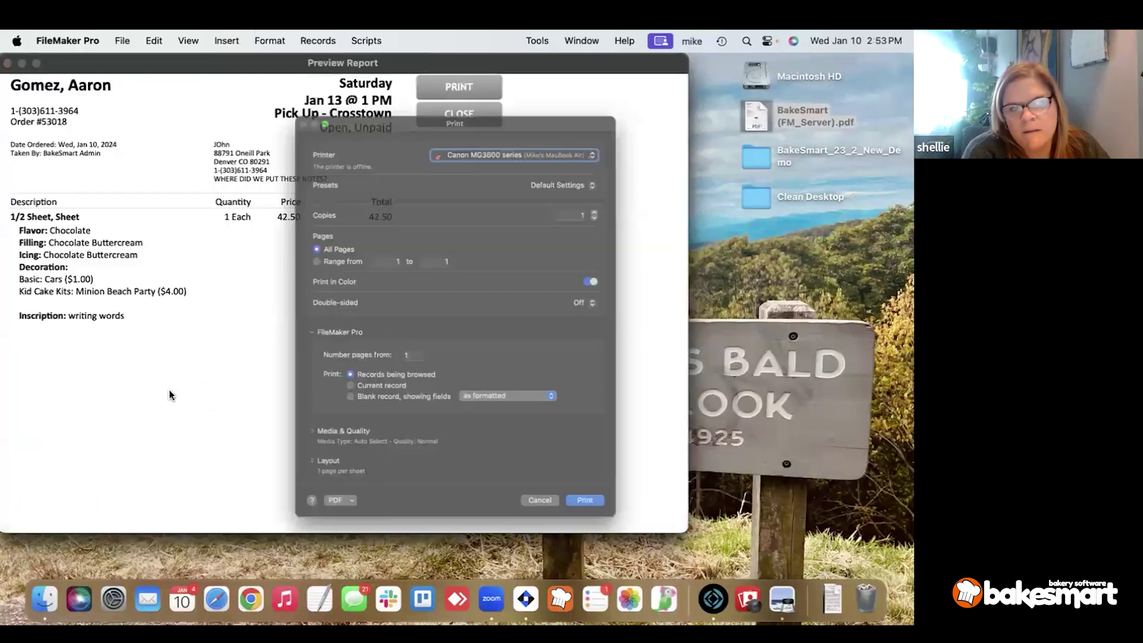
{"action": "left_click", "coordinate": [309, 555]}
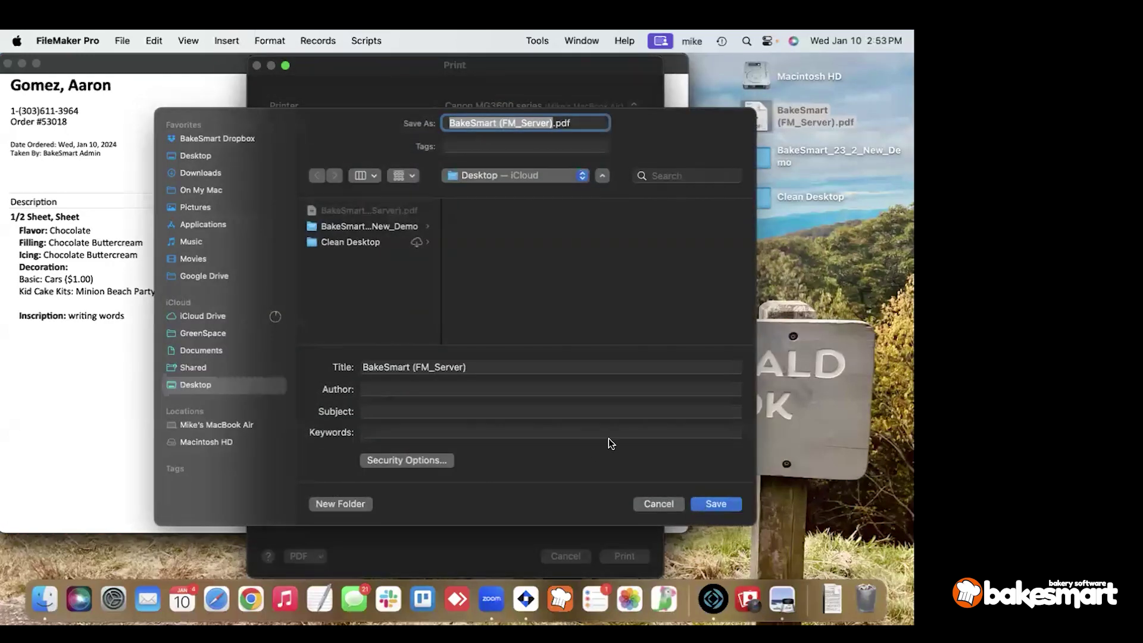
{"action": "left_click", "coordinate": [362, 209]}
{"action": "left_click", "coordinate": [716, 503]}
{"action": "left_click", "coordinate": [512, 391]}
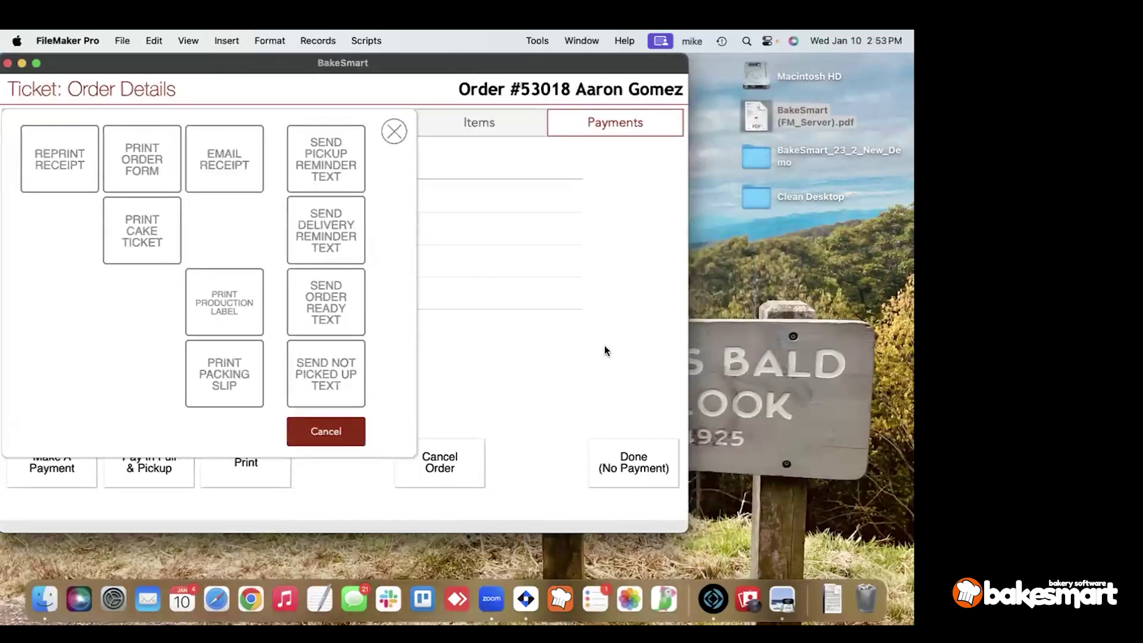
{"action": "double_click", "coordinate": [763, 114]}
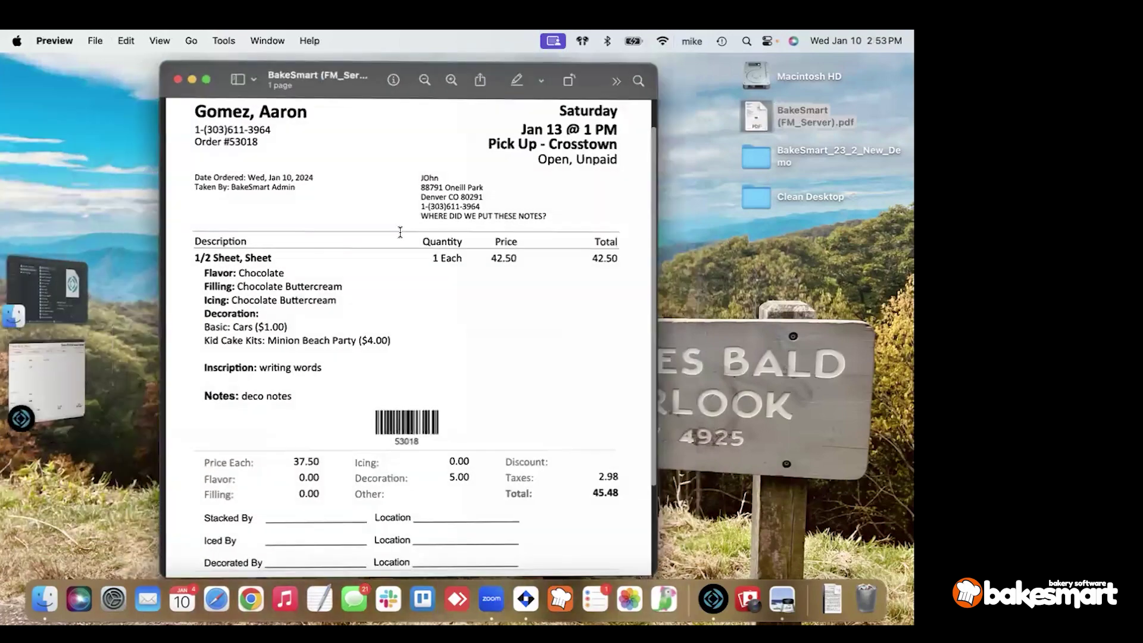
{"action": "left_click_drag", "start_coordinate": [443, 213], "coordinate": [592, 213]}
{"action": "left_click", "coordinate": [591, 215]}
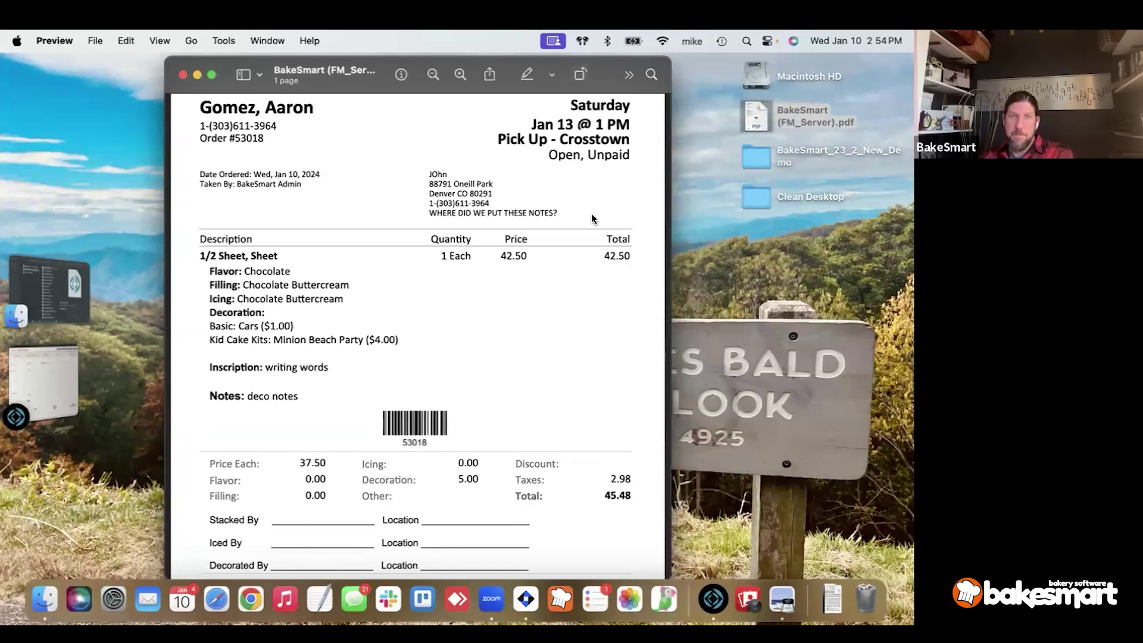
Highlight the deco notes, then the Flavor, Filling and Icing lines in the ticket PDF.
{"action": "triple_click", "coordinate": [260, 394]}
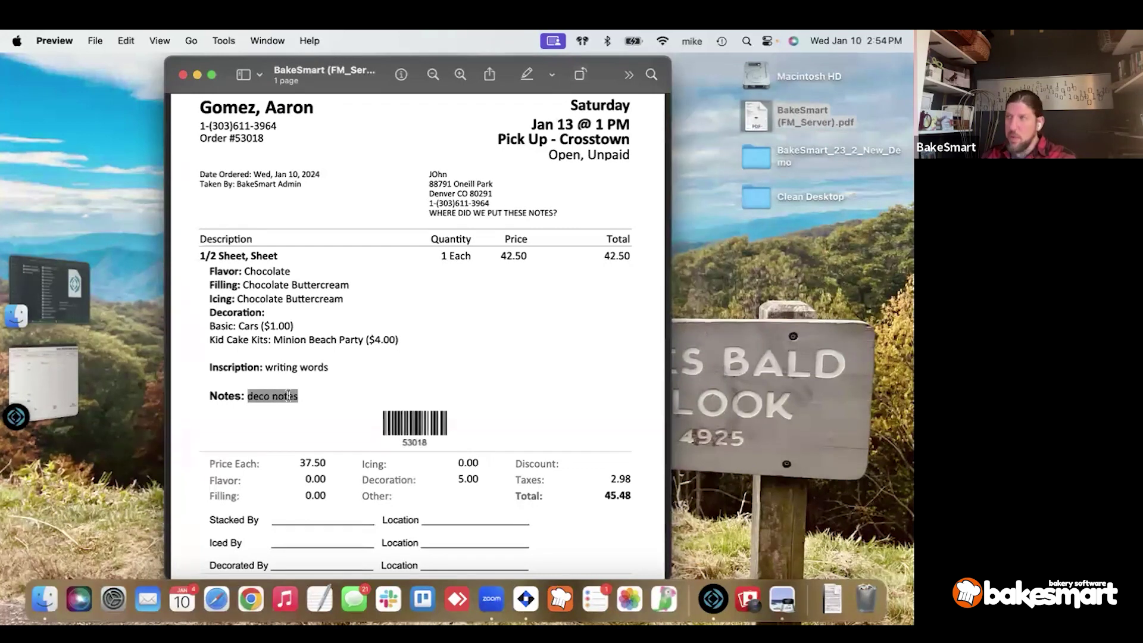
{"action": "left_click_drag", "start_coordinate": [231, 318], "coordinate": [335, 406]}
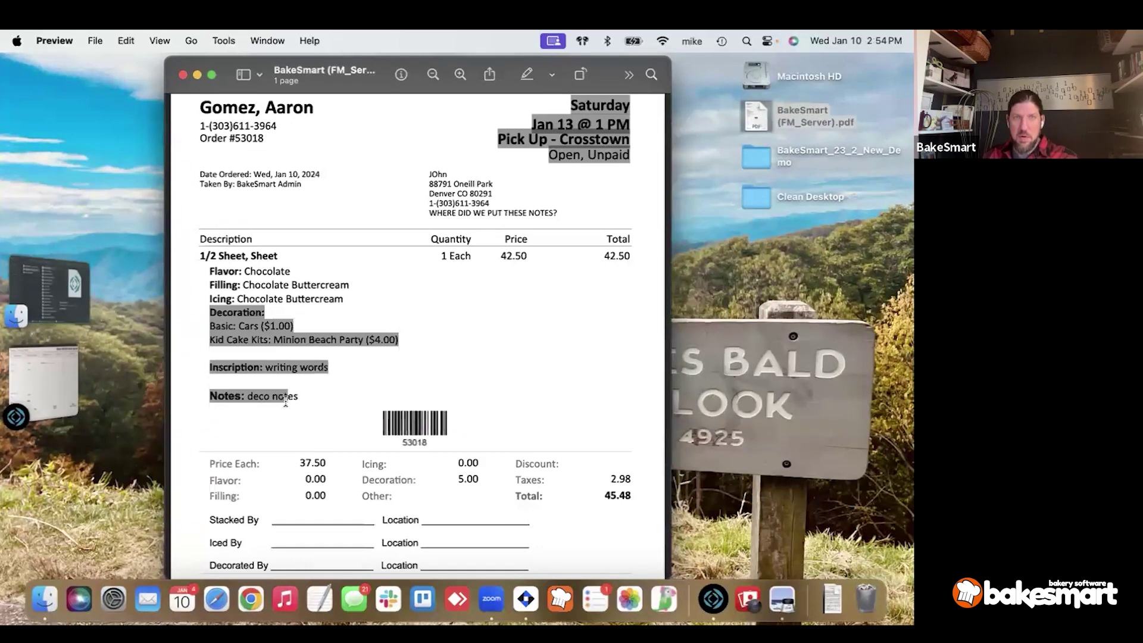
{"action": "double_click", "coordinate": [218, 273]}
{"action": "left_click_drag", "start_coordinate": [218, 273], "coordinate": [382, 299]}
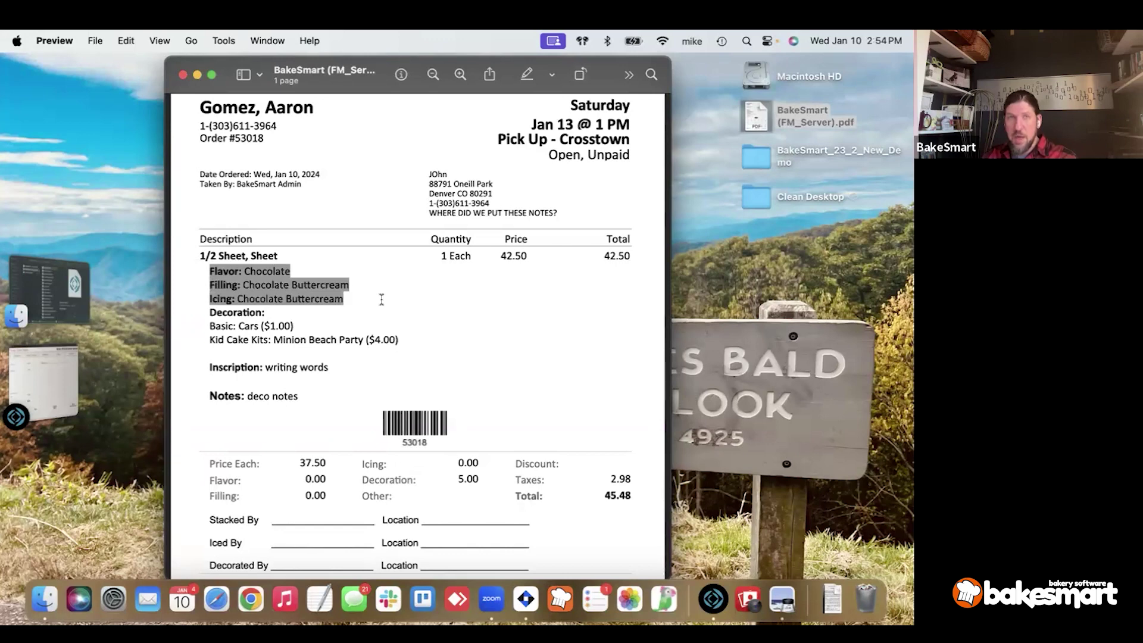
{"action": "double_click", "coordinate": [216, 268]}
{"action": "left_click_drag", "start_coordinate": [216, 268], "coordinate": [351, 298]}
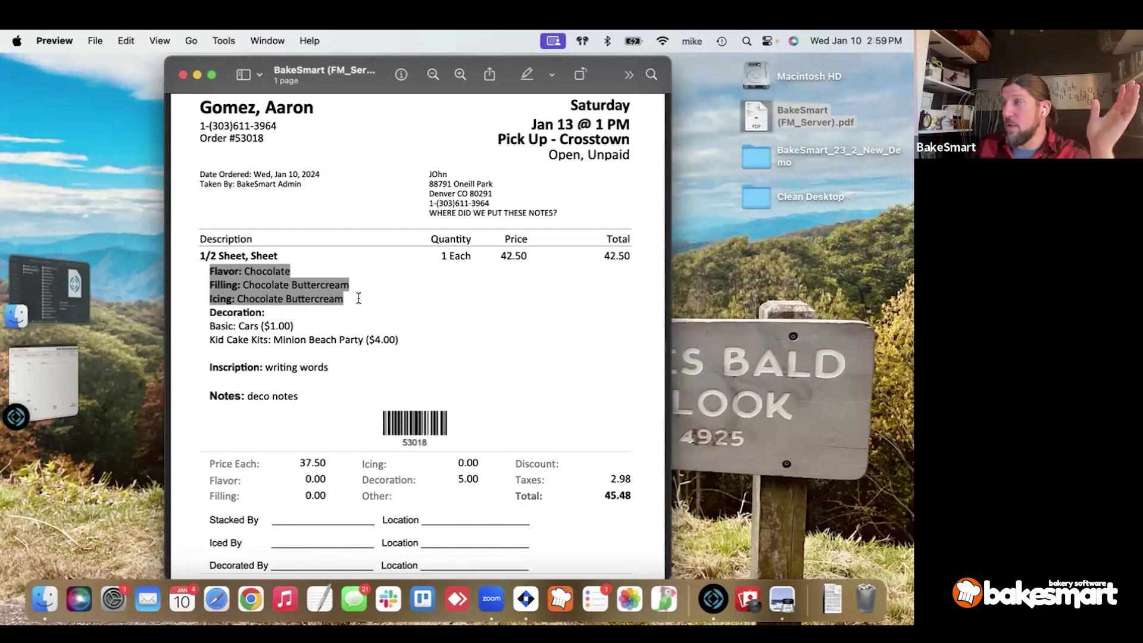
{"action": "left_click", "coordinate": [46, 392]}
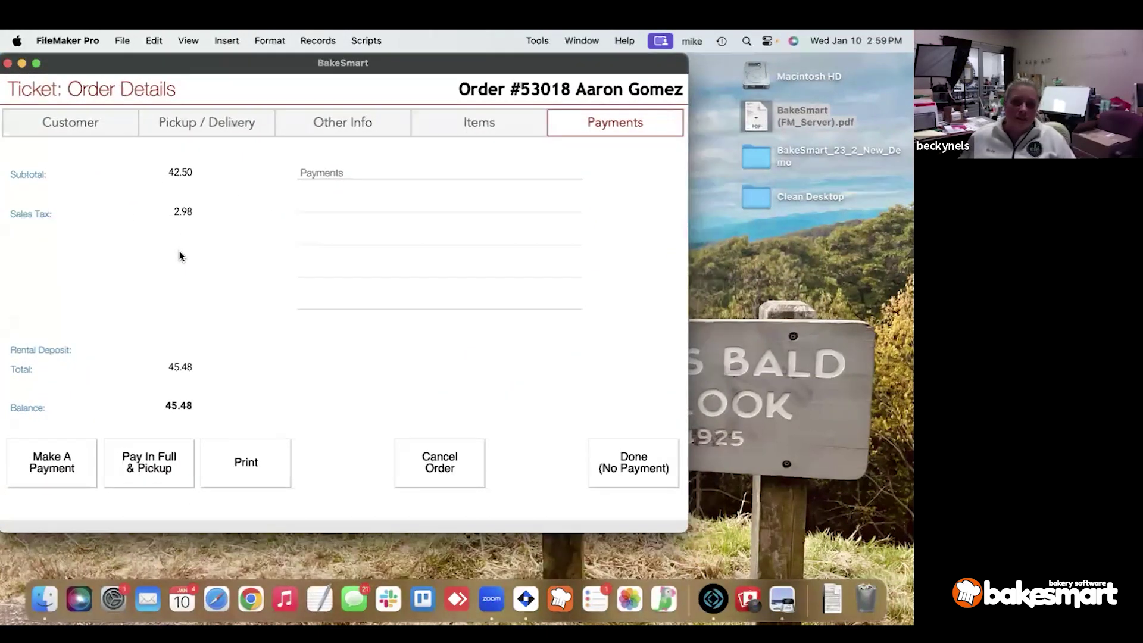
Open the 1/2 Sheet cake line item's Tier 1 options: Chocolate flavor, Chocolate Buttercream icing.
{"action": "left_click", "coordinate": [477, 126]}
{"action": "left_click", "coordinate": [158, 205]}
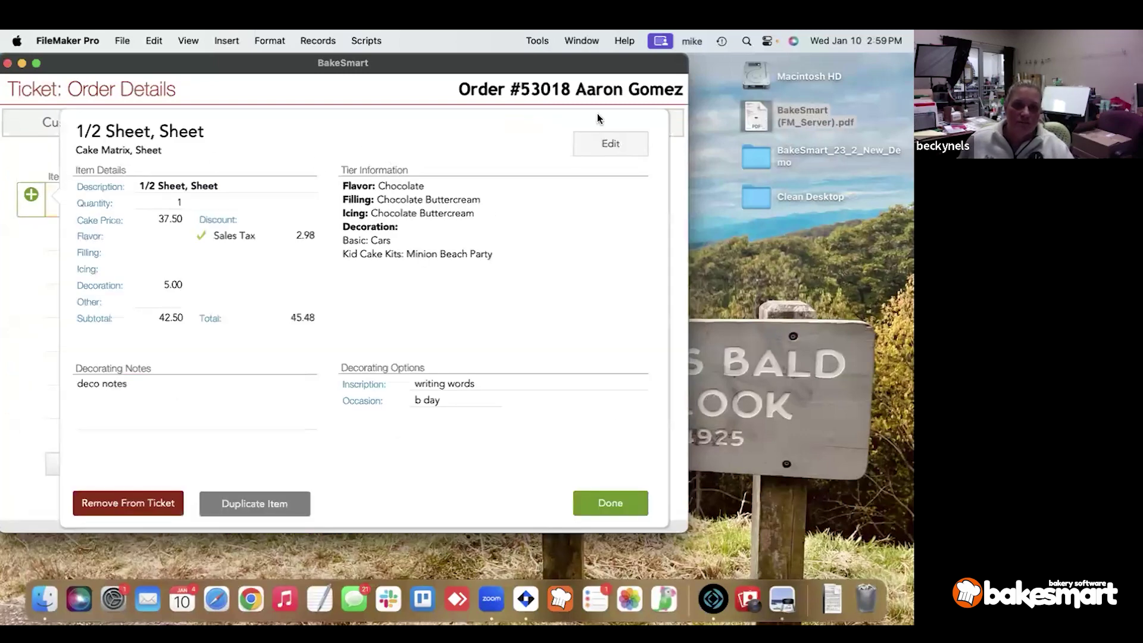
{"action": "left_click", "coordinate": [609, 143]}
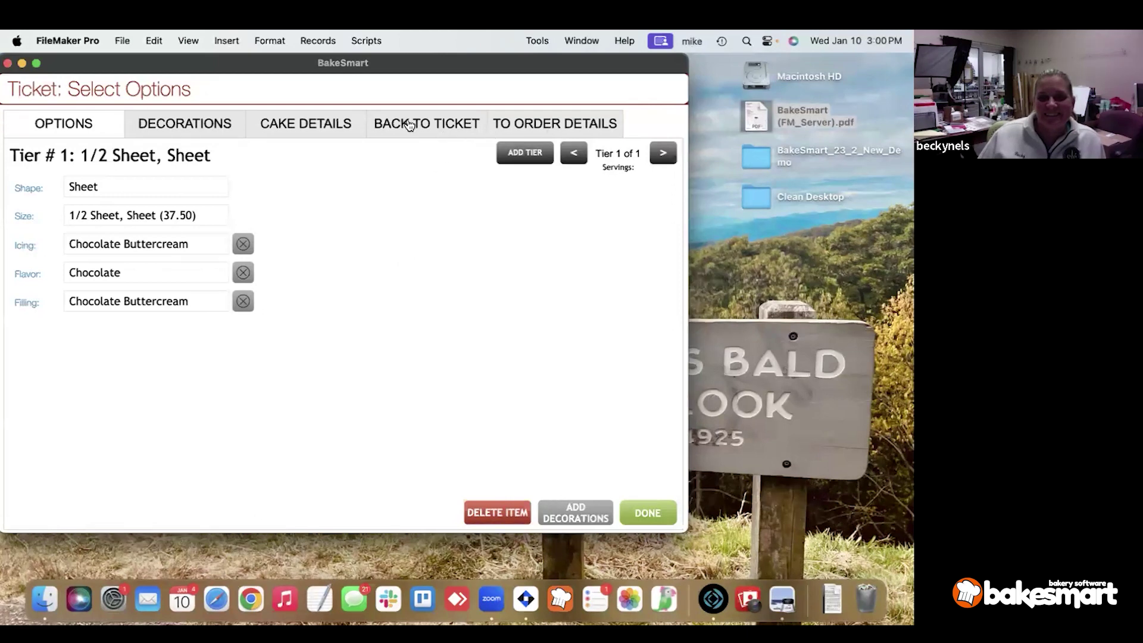
Check the inscription 'writing words' and occasion 'b day', then show the cake's decorations.
{"action": "left_click", "coordinate": [314, 127]}
{"action": "left_click", "coordinate": [366, 204]}
{"action": "left_click", "coordinate": [369, 180]}
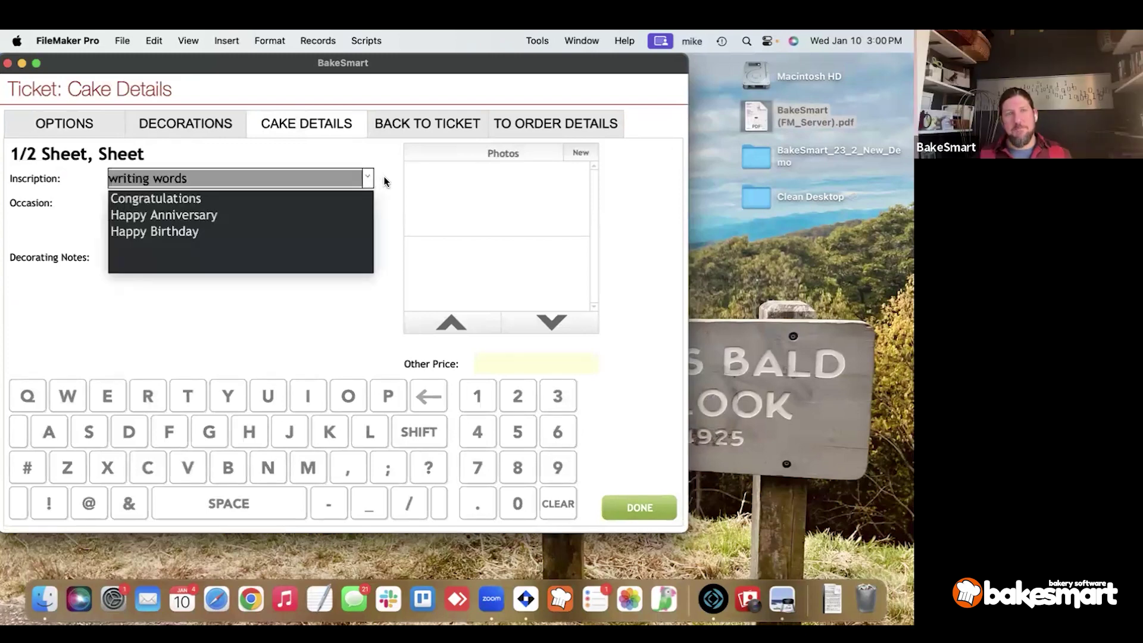
{"action": "left_click", "coordinate": [384, 182]}
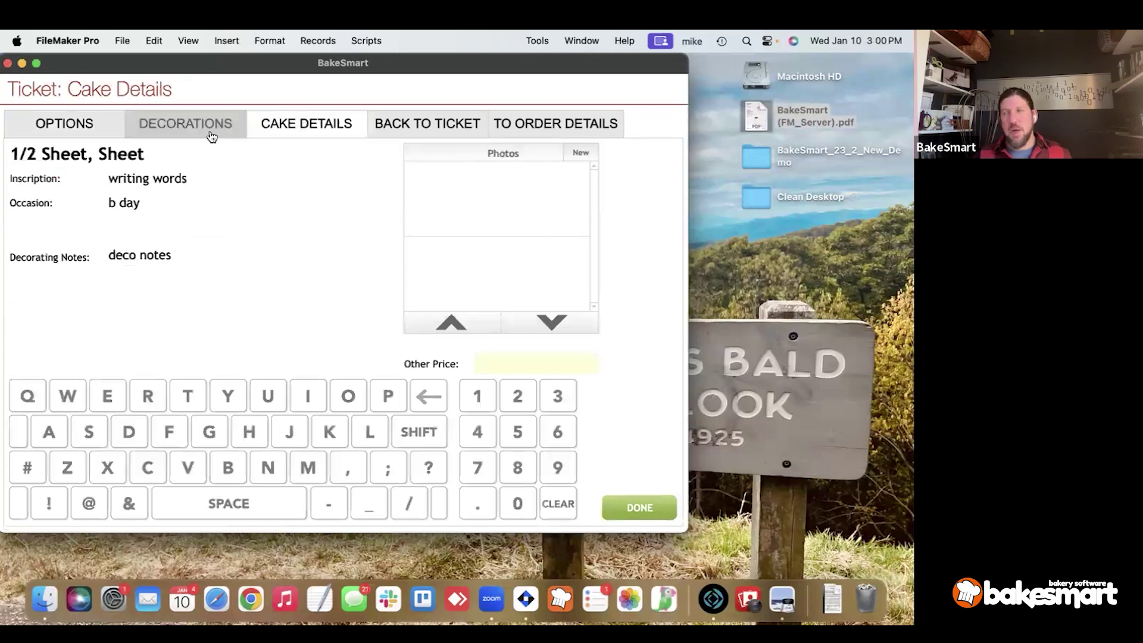
{"action": "left_click", "coordinate": [209, 130]}
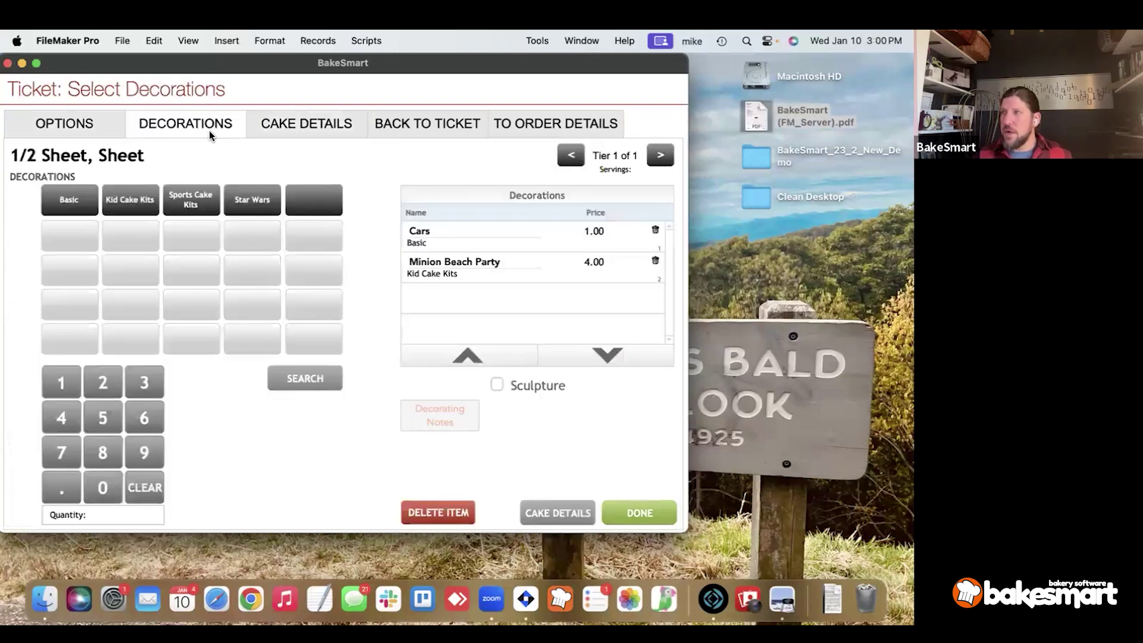